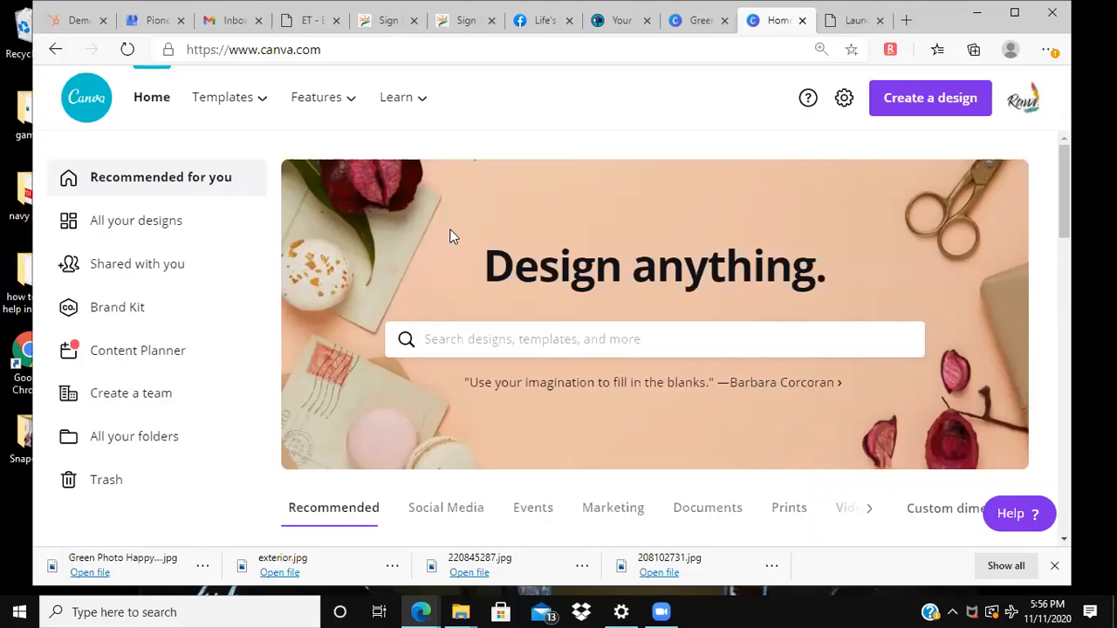
Step: Search the templates for "fb ad" and look through the resulting ad designs
{"action": "mouse_move", "coordinate": [260, 103]}
{"action": "left_click", "coordinate": [506, 339]}
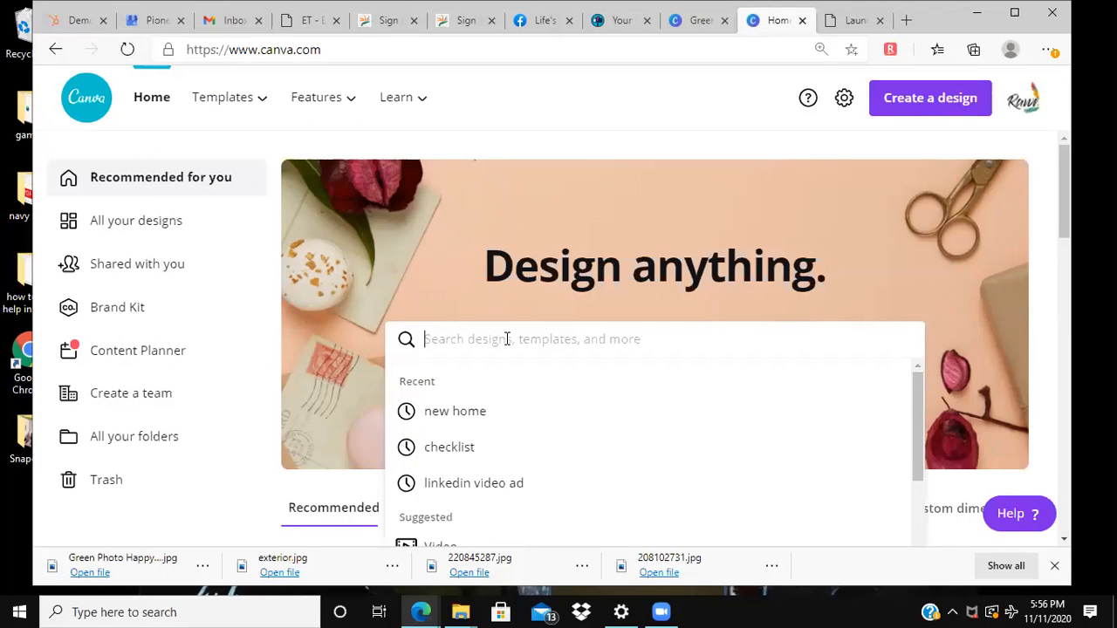
{"action": "type", "text": "fb ad"}
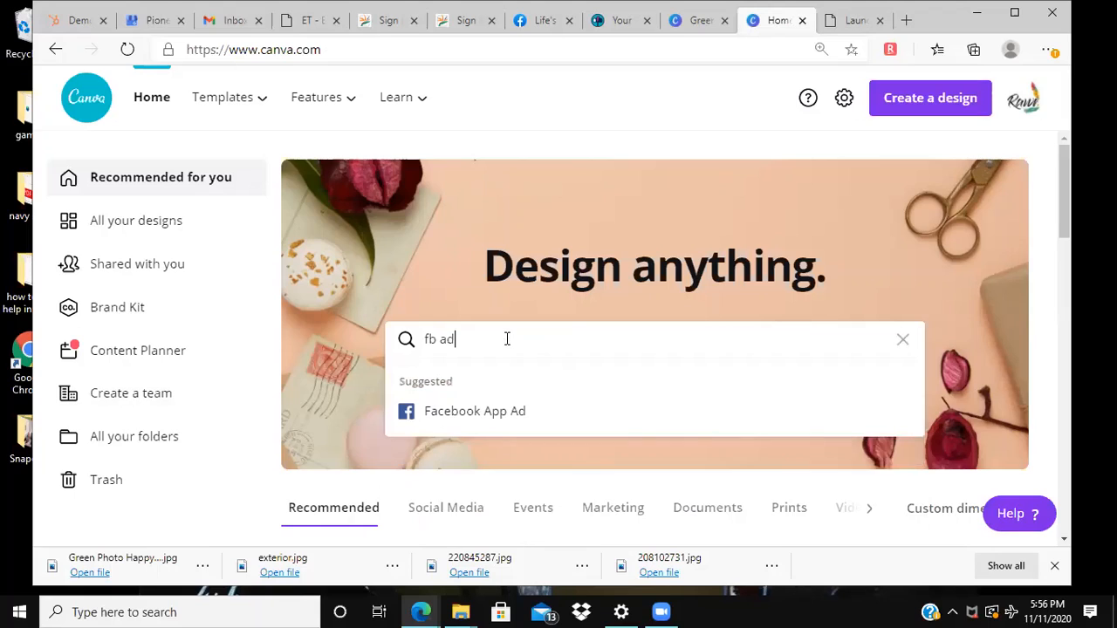
{"action": "key", "text": "Return"}
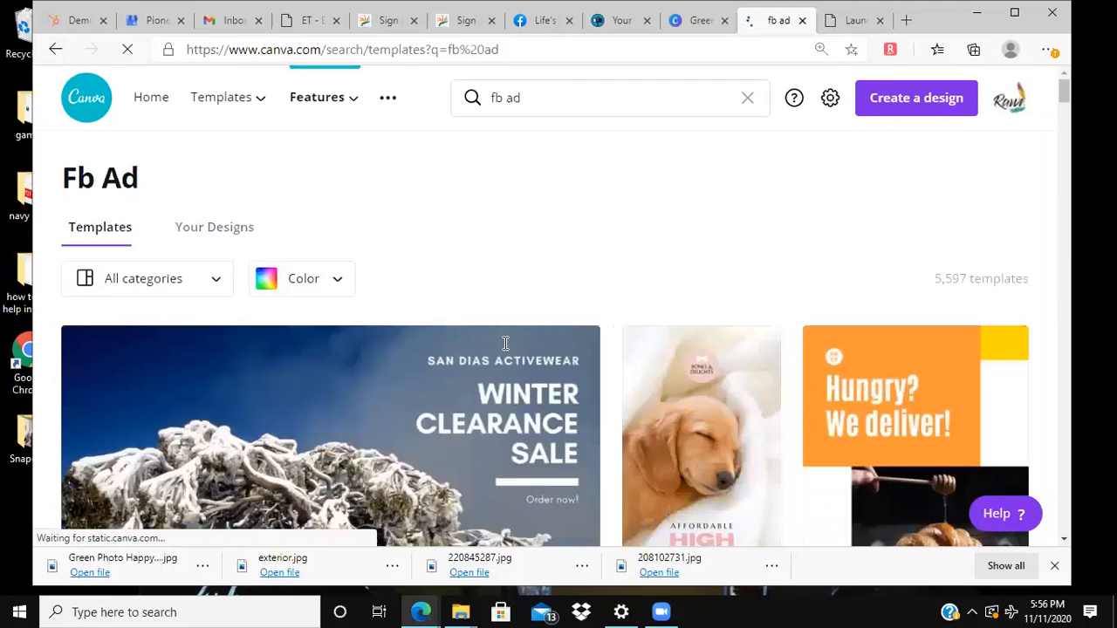
{"action": "scroll", "coordinate": [505, 346], "scroll_direction": "down", "scroll_amount": 2}
{"action": "scroll", "coordinate": [505, 349], "scroll_direction": "down", "scroll_amount": 5}
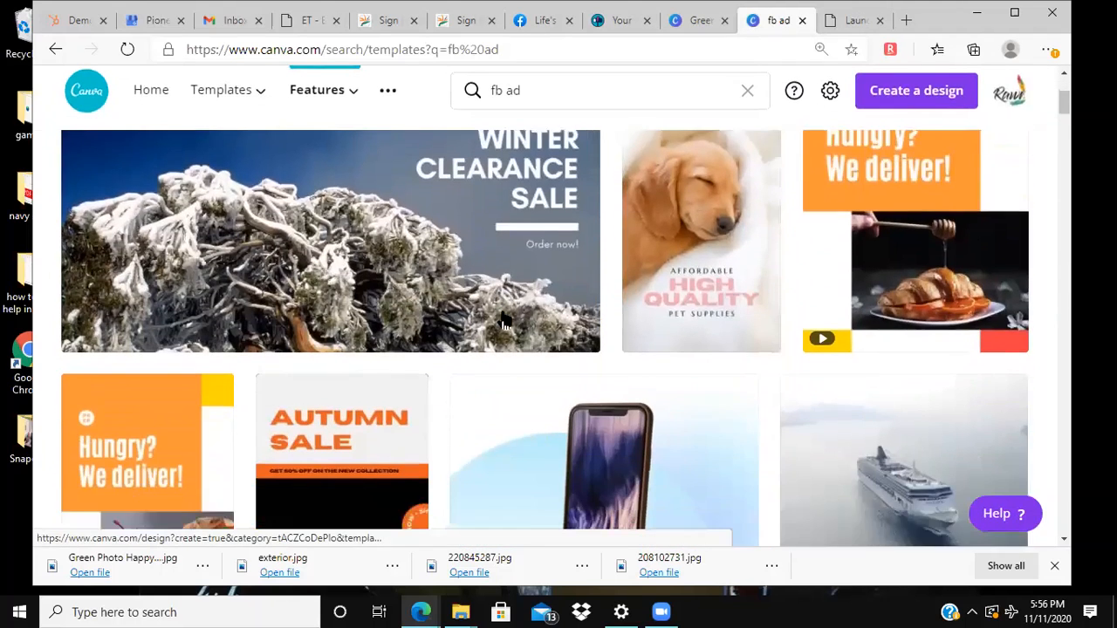
{"action": "scroll", "coordinate": [506, 315], "scroll_direction": "down", "scroll_amount": 2}
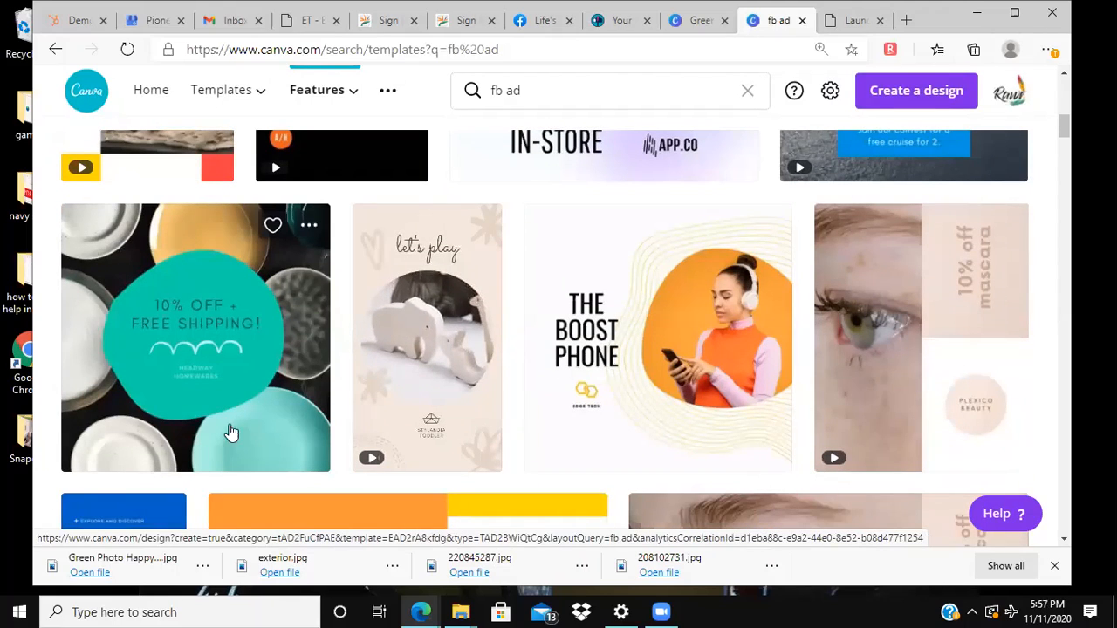
{"action": "scroll", "coordinate": [248, 368], "scroll_direction": "up", "scroll_amount": 6}
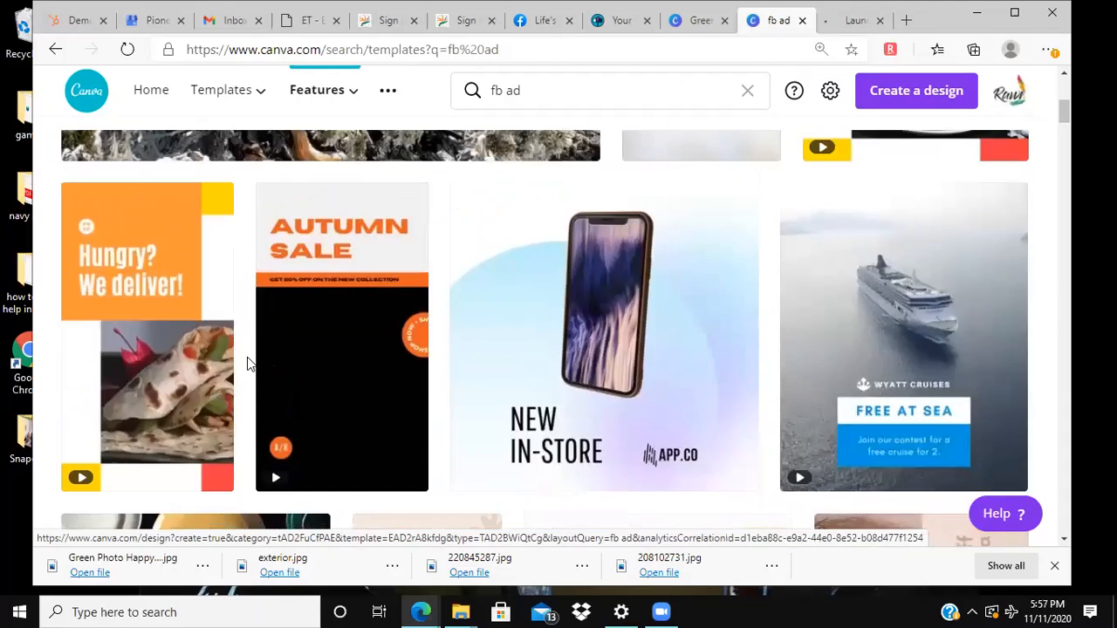
{"action": "scroll", "coordinate": [249, 365], "scroll_direction": "down", "scroll_amount": 4}
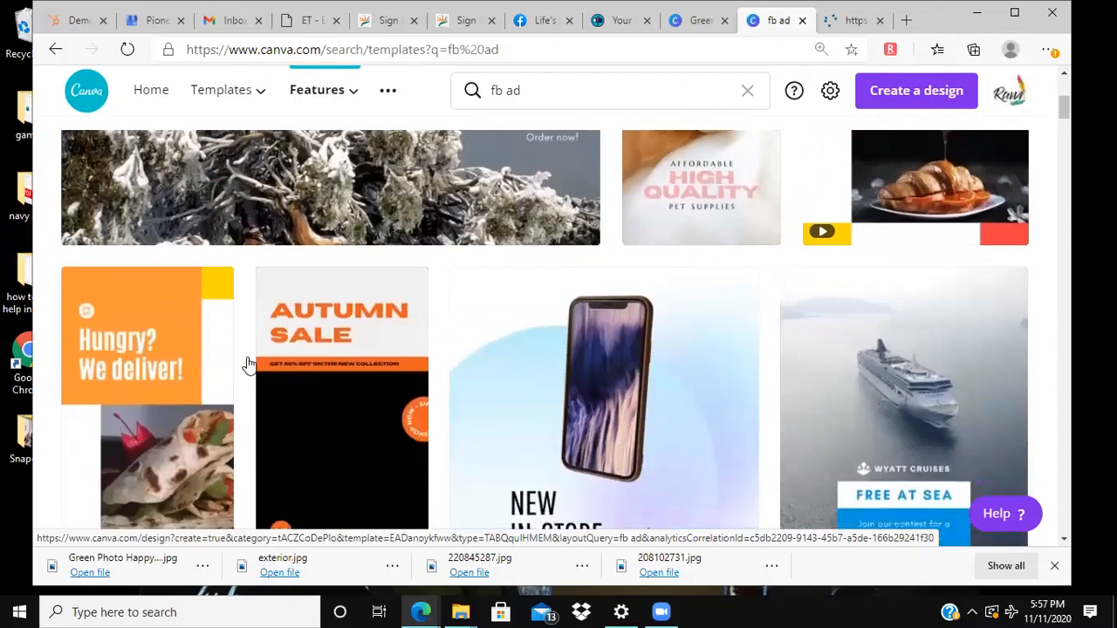
{"action": "scroll", "coordinate": [249, 365], "scroll_direction": "up", "scroll_amount": 2}
{"action": "scroll", "coordinate": [249, 365], "scroll_direction": "down", "scroll_amount": 8}
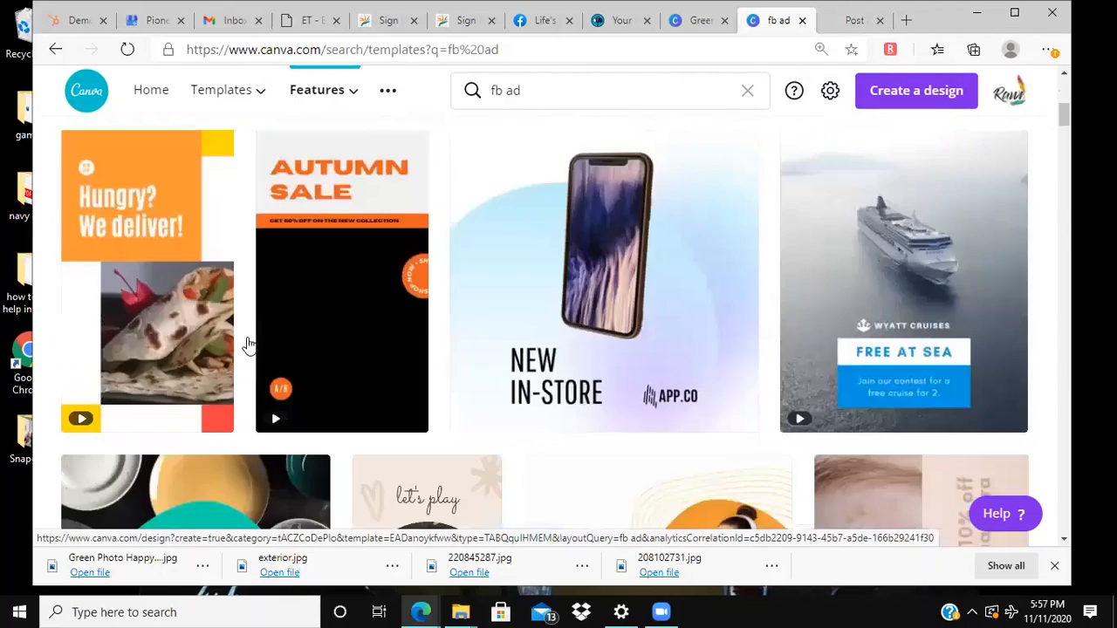
{"action": "scroll", "coordinate": [249, 276], "scroll_direction": "up", "scroll_amount": 5}
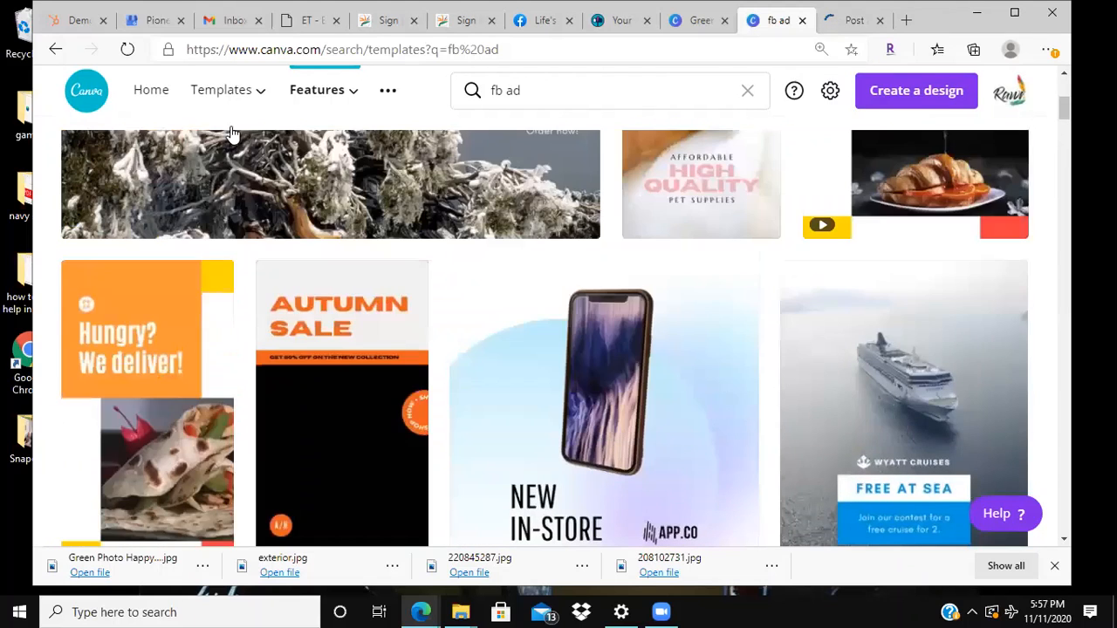
Step: Browse the Facebook Post templates and start a design from the Blue Simple Dad Appreciation Facebook Post template
{"action": "mouse_move", "coordinate": [220, 96]}
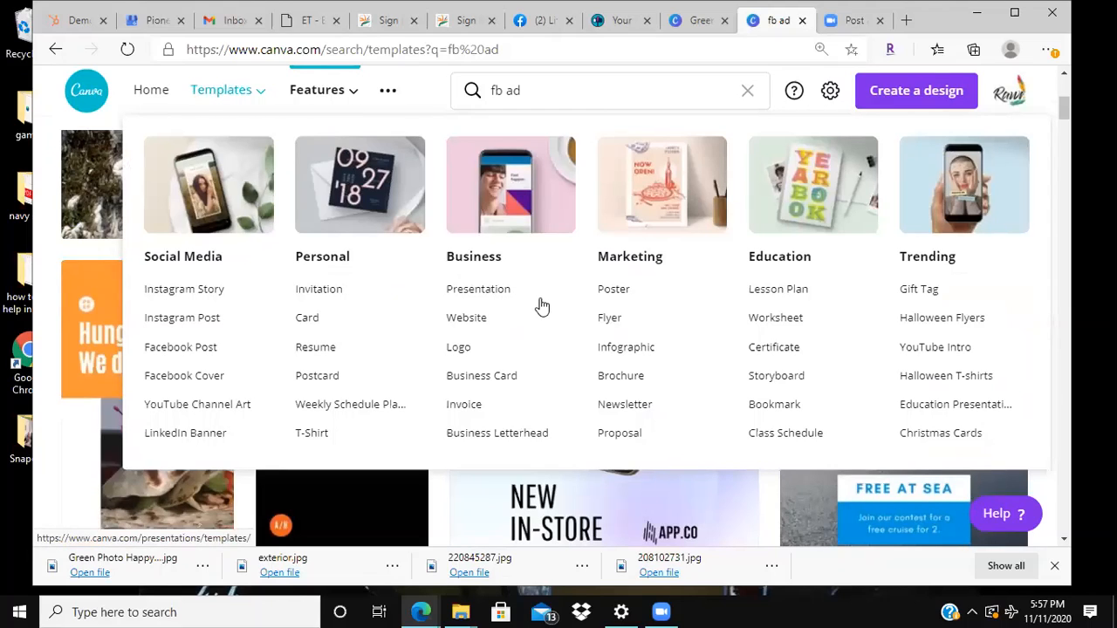
{"action": "left_click", "coordinate": [186, 351]}
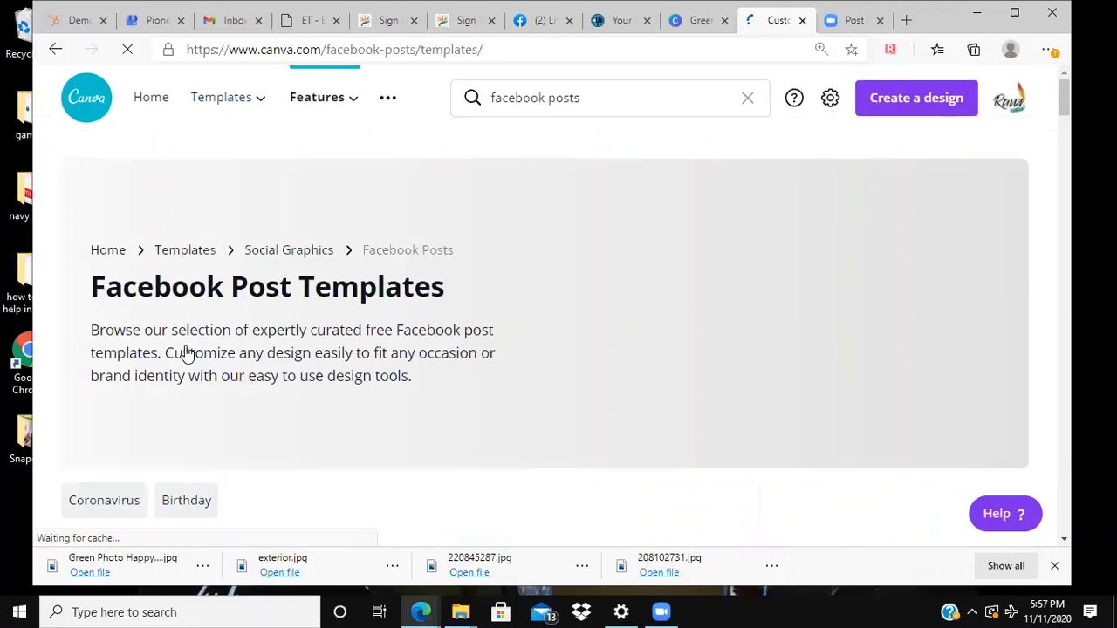
{"action": "scroll", "coordinate": [372, 337], "scroll_direction": "down", "scroll_amount": 3}
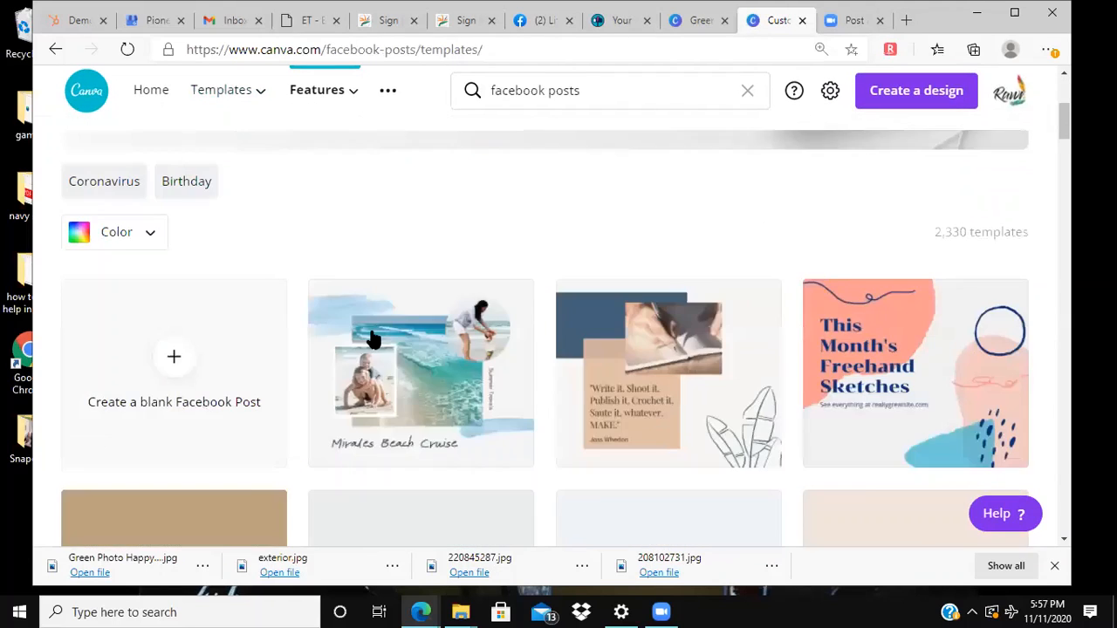
{"action": "scroll", "coordinate": [372, 337], "scroll_direction": "down", "scroll_amount": 2}
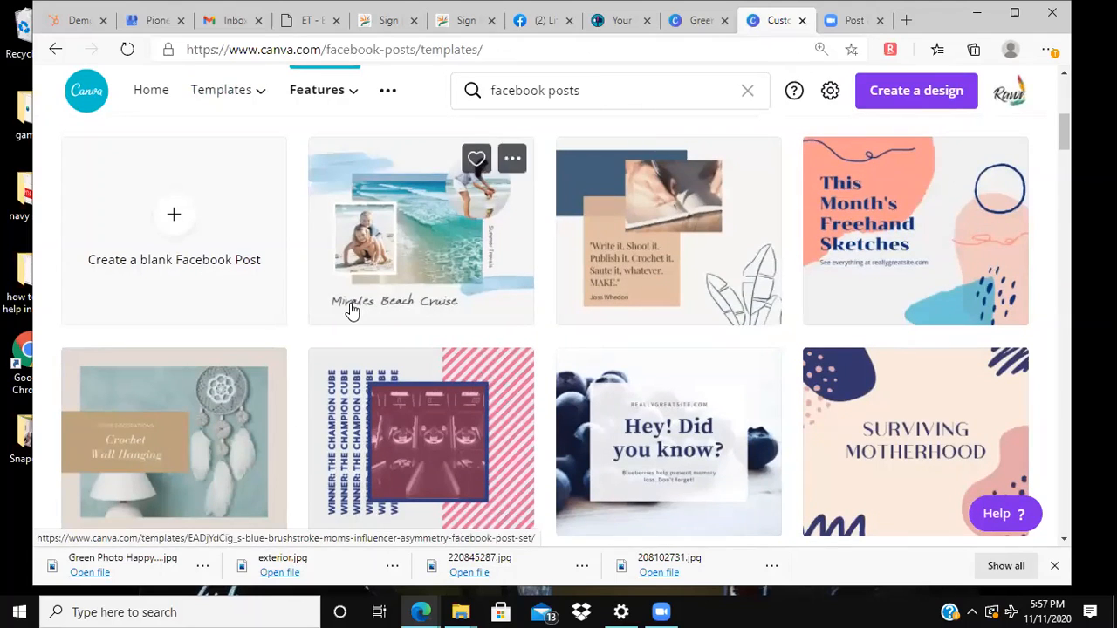
{"action": "scroll", "coordinate": [349, 295], "scroll_direction": "down", "scroll_amount": 2}
{"action": "scroll", "coordinate": [417, 432], "scroll_direction": "down", "scroll_amount": 3}
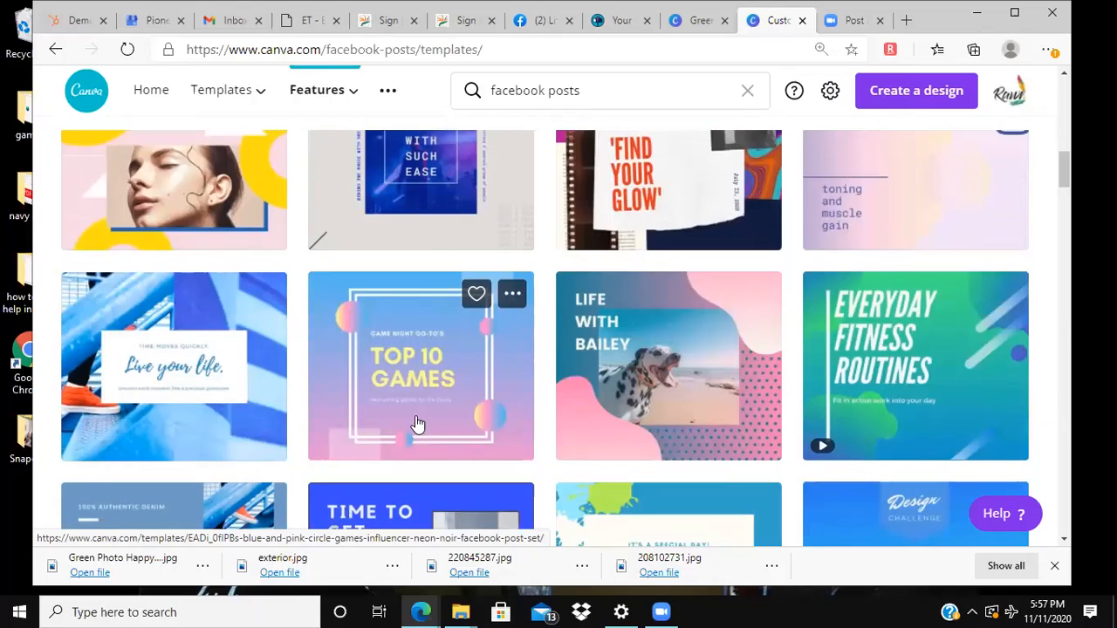
{"action": "scroll", "coordinate": [417, 433], "scroll_direction": "down", "scroll_amount": 6}
{"action": "scroll", "coordinate": [415, 416], "scroll_direction": "down", "scroll_amount": 3}
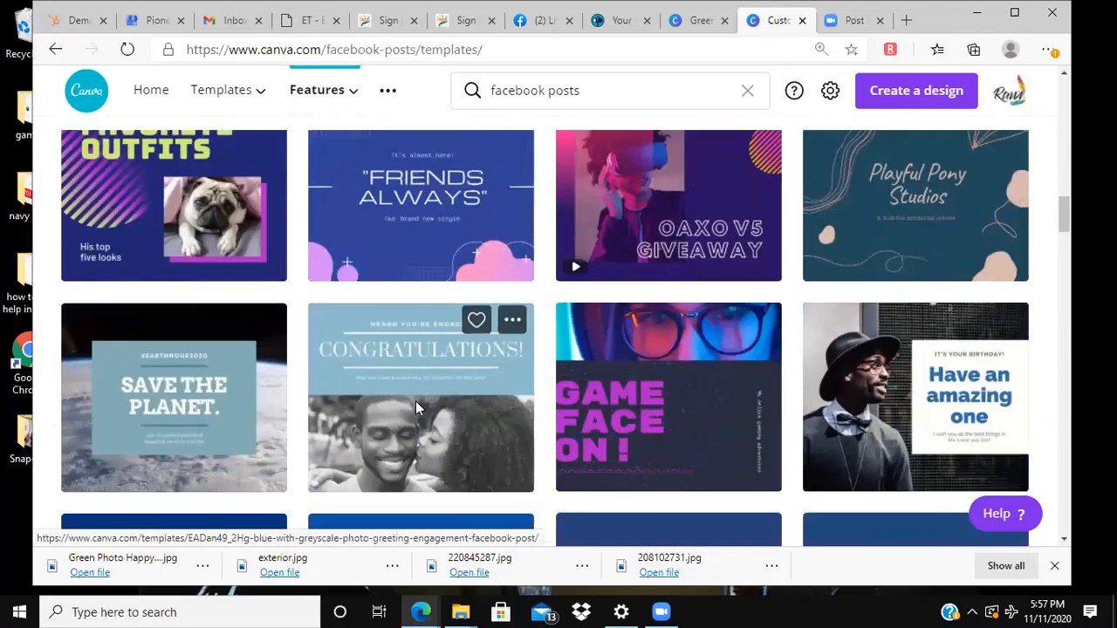
{"action": "scroll", "coordinate": [404, 348], "scroll_direction": "down", "scroll_amount": 5}
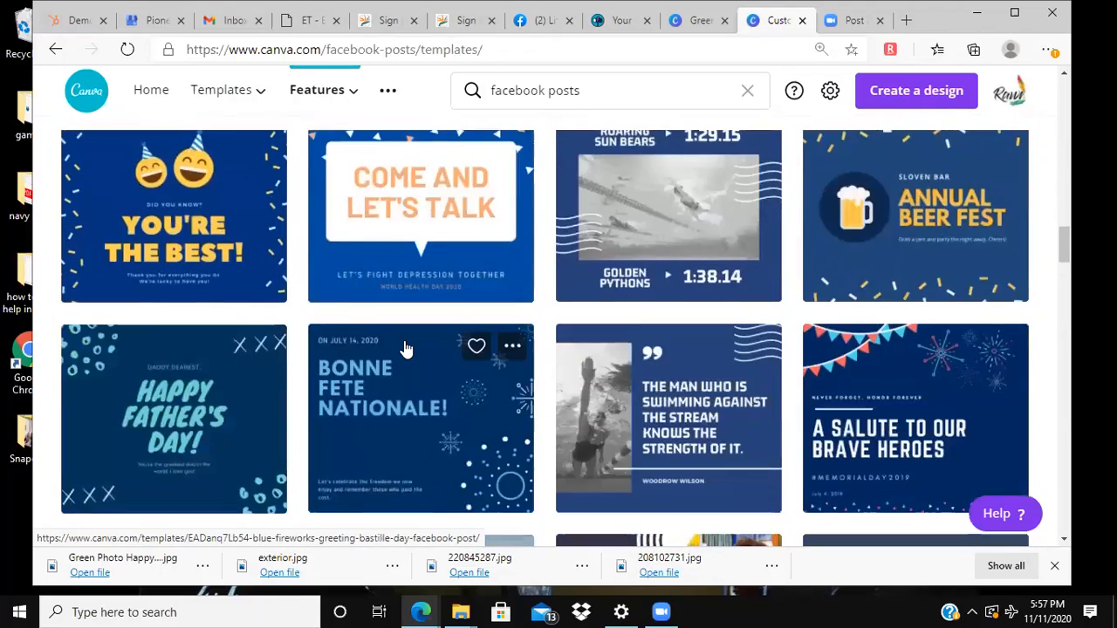
{"action": "scroll", "coordinate": [402, 314], "scroll_direction": "down", "scroll_amount": 4}
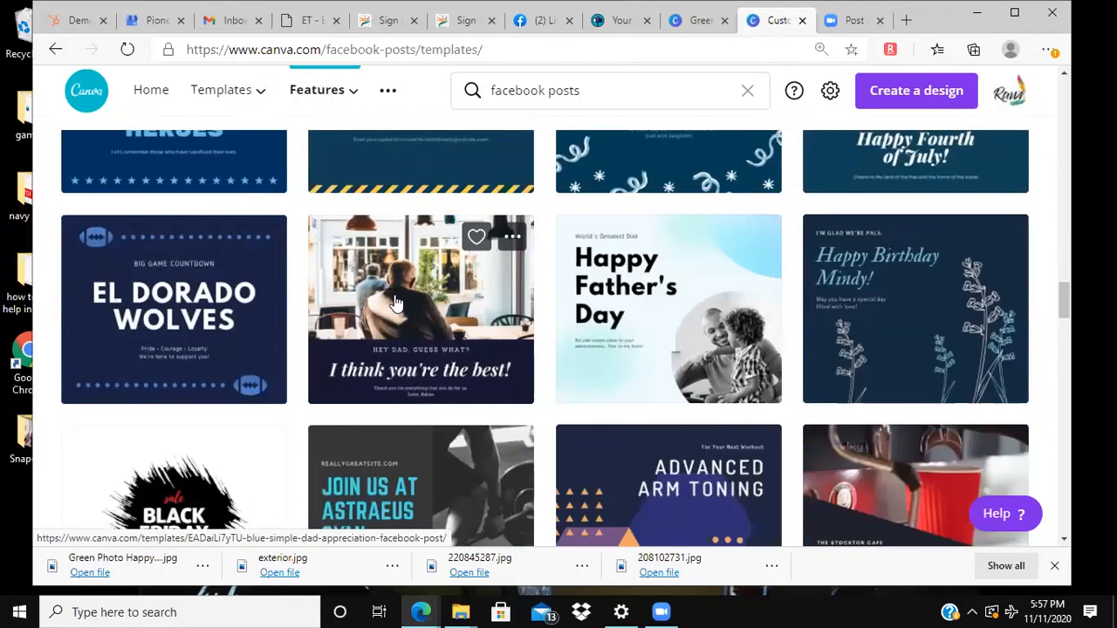
{"action": "left_click", "coordinate": [395, 303]}
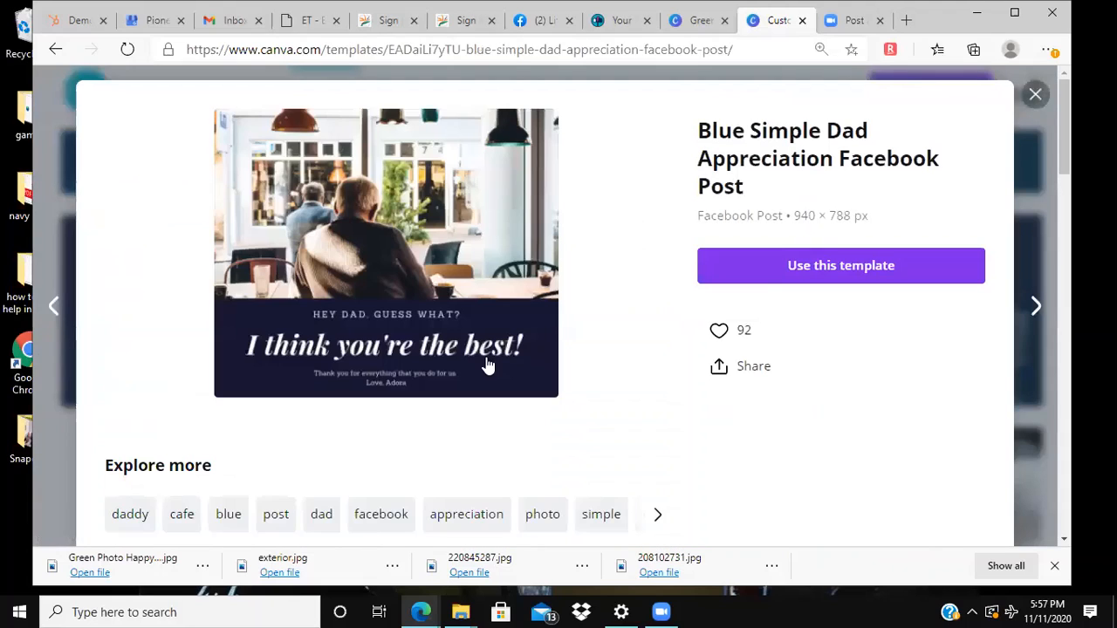
{"action": "left_click", "coordinate": [791, 272]}
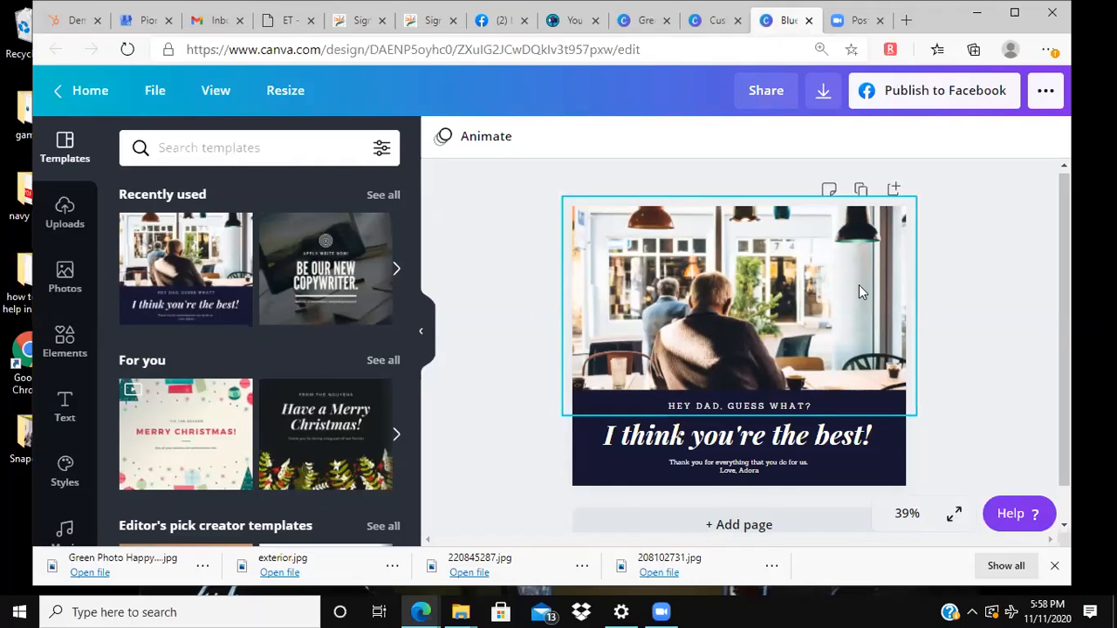
Step: Select the café photo in the design and search the photo library for "greece"
{"action": "left_click", "coordinate": [736, 290]}
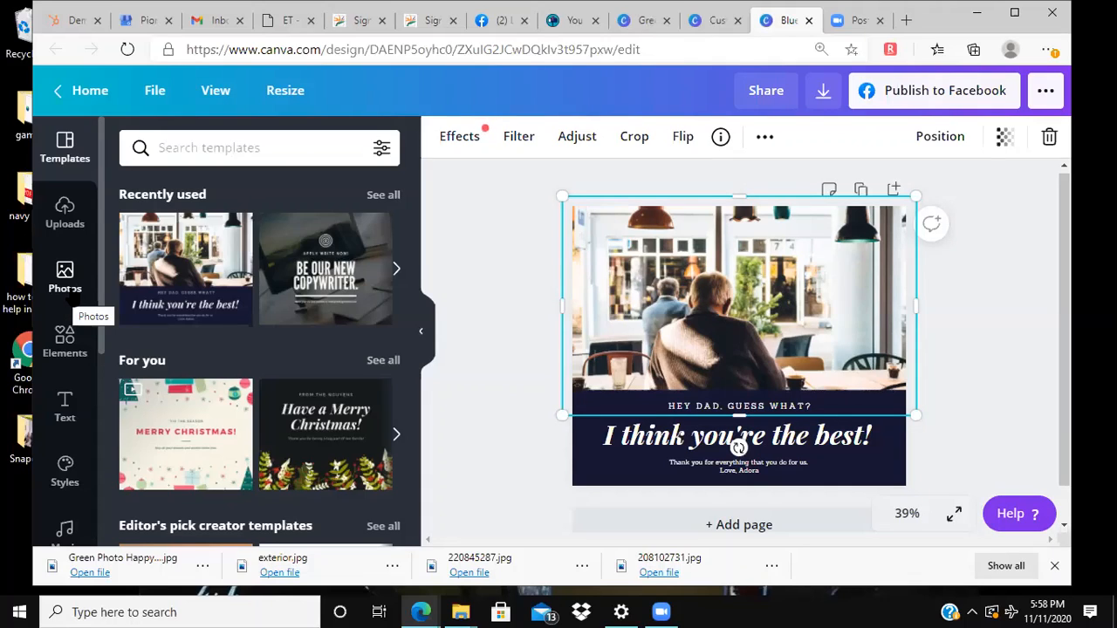
{"action": "left_click", "coordinate": [67, 274]}
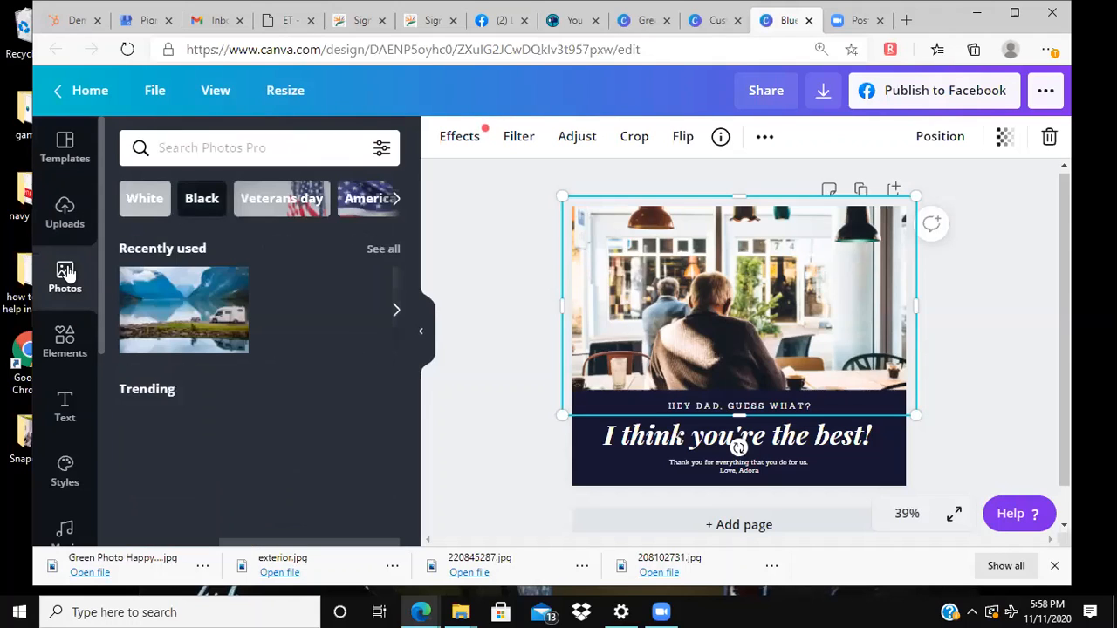
{"action": "left_click", "coordinate": [199, 156]}
{"action": "type", "text": "travel"}
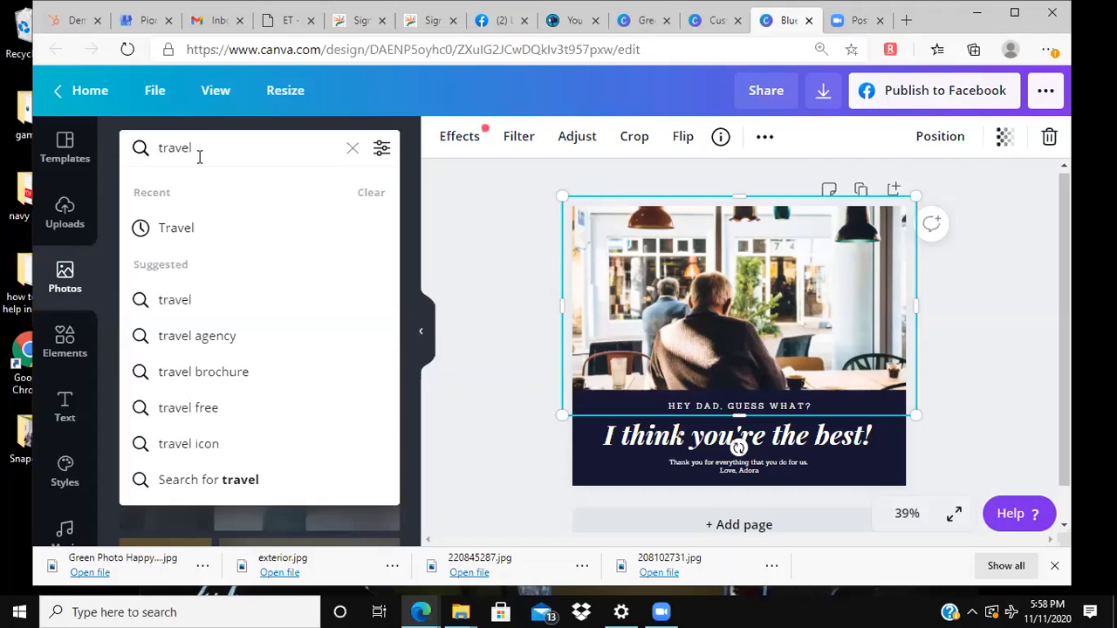
{"action": "key", "text": "BackSpace"}
{"action": "key", "text": "BackSpace"}
{"action": "key", "text": "BackSpace"}
{"action": "key", "text": "BackSpace"}
{"action": "key", "text": "BackSpace"}
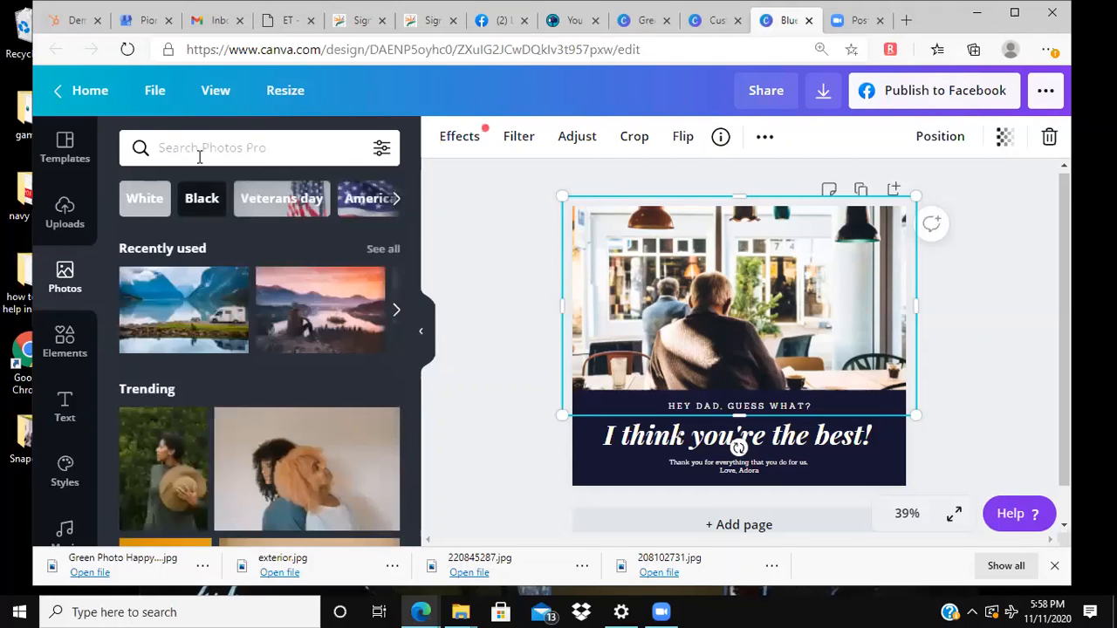
{"action": "type", "text": "greece"}
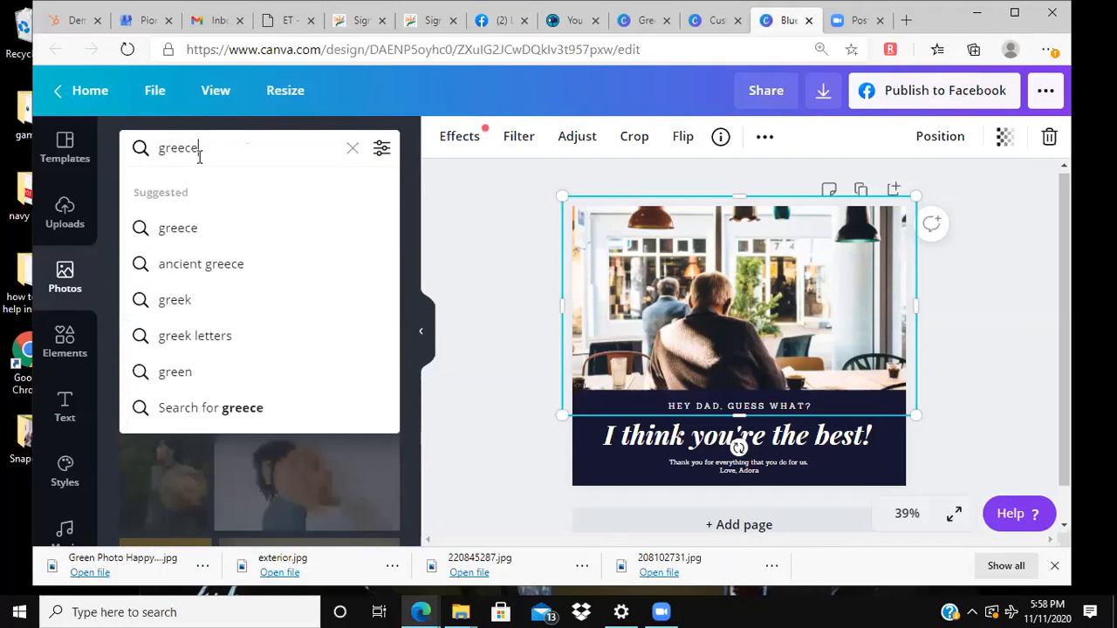
{"action": "key", "text": "Return"}
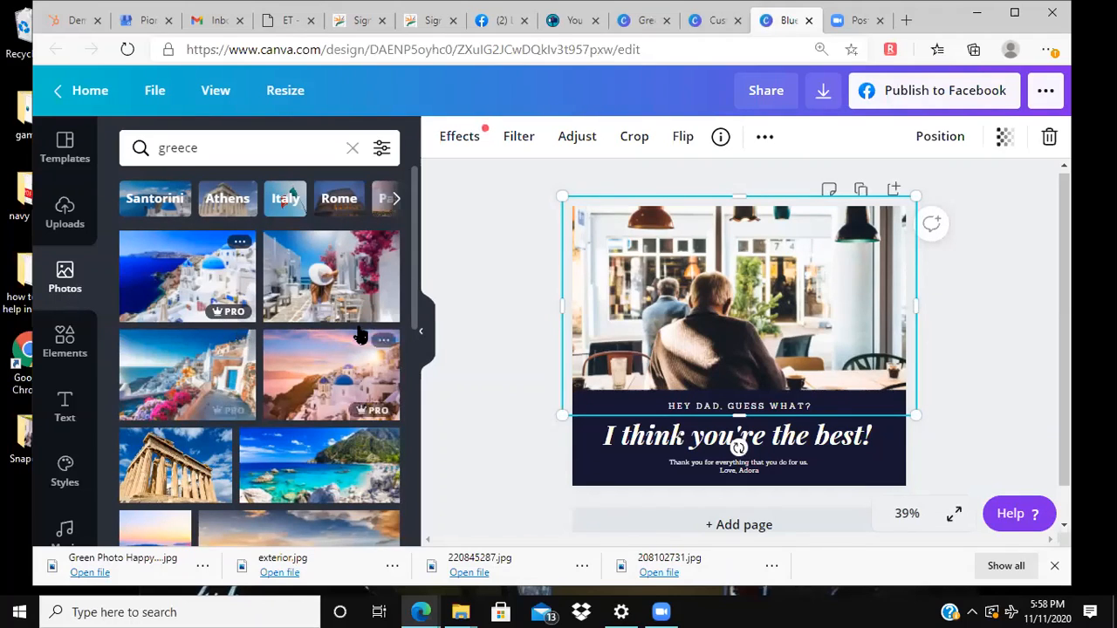
Step: Place the free Greek temple photo over the lower part of the design as a separate image, and delete it
{"action": "scroll", "coordinate": [296, 349], "scroll_direction": "down", "scroll_amount": 2}
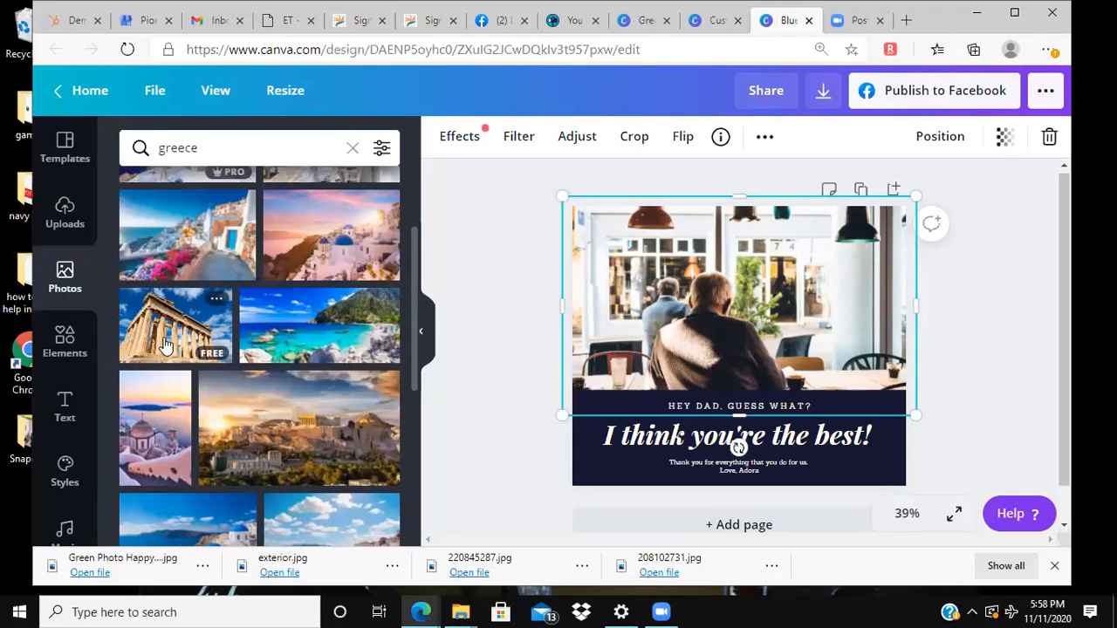
{"action": "left_click_drag", "start_coordinate": [160, 337], "coordinate": [625, 323]}
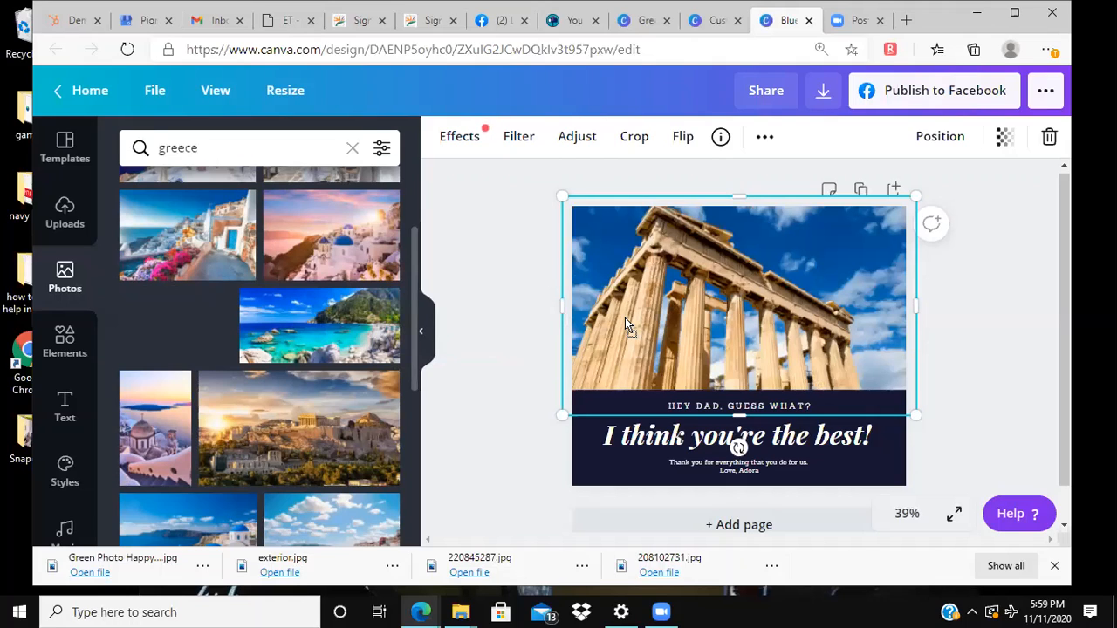
{"action": "left_click_drag", "start_coordinate": [625, 320], "coordinate": [674, 397]}
{"action": "mouse_move", "coordinate": [629, 348]}
{"action": "left_mouse_down"}
{"action": "mouse_move", "coordinate": [728, 410]}
{"action": "mouse_move", "coordinate": [645, 359]}
{"action": "left_mouse_up"}
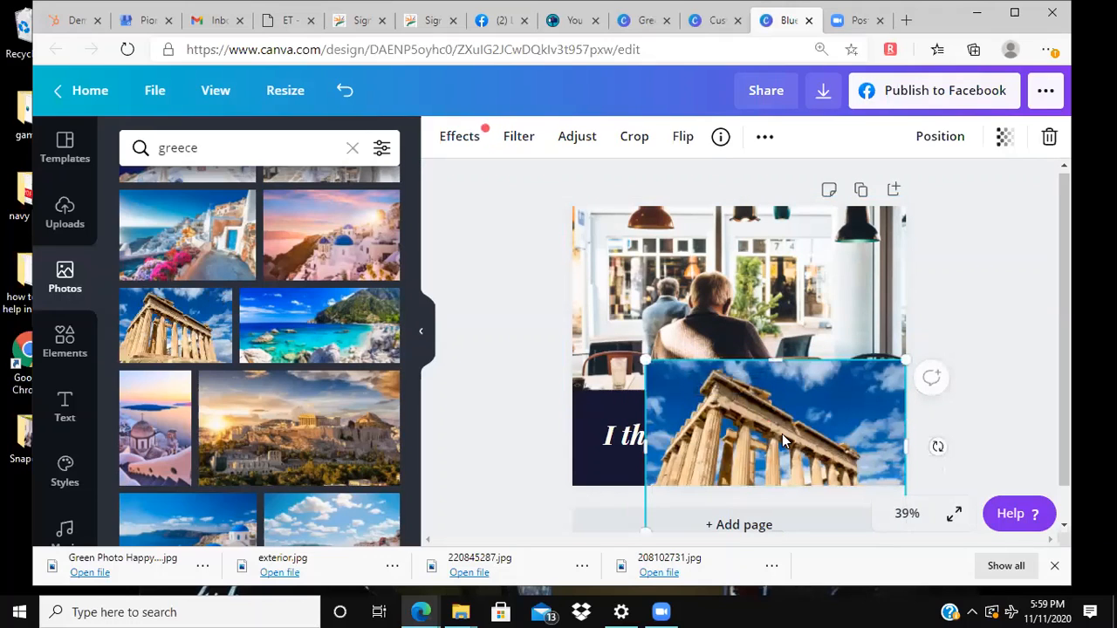
{"action": "key", "text": "Delete"}
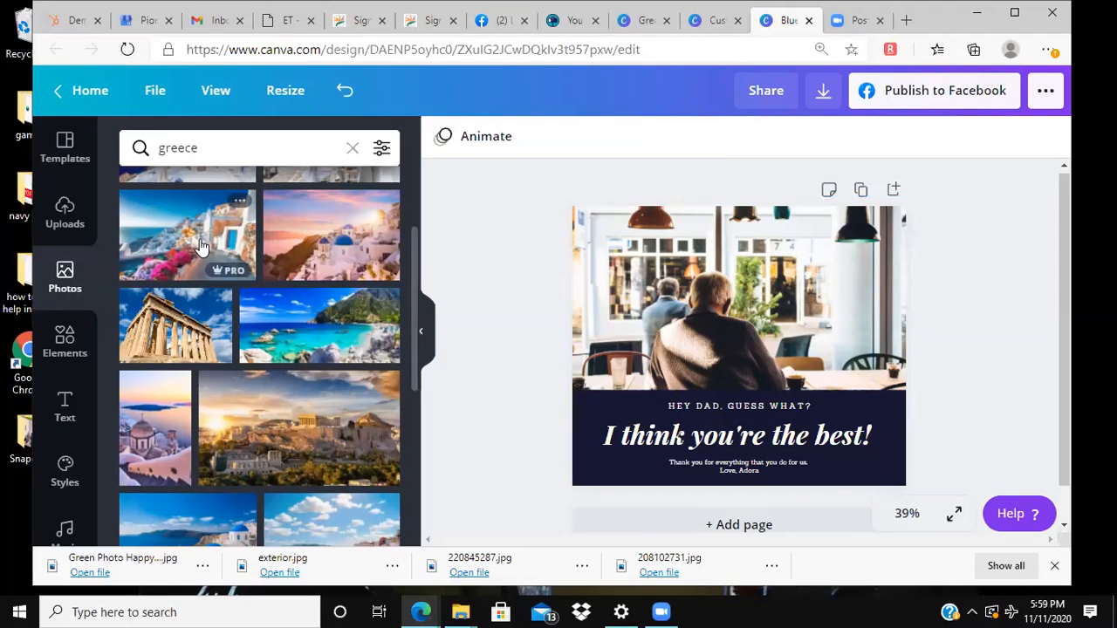
Step: Replace the café photo with the free Greek temple photo and reposition it flush with the page's upper and right edges
{"action": "scroll", "coordinate": [184, 346], "scroll_direction": "up", "scroll_amount": 1}
{"action": "left_click_drag", "start_coordinate": [203, 352], "coordinate": [571, 280]}
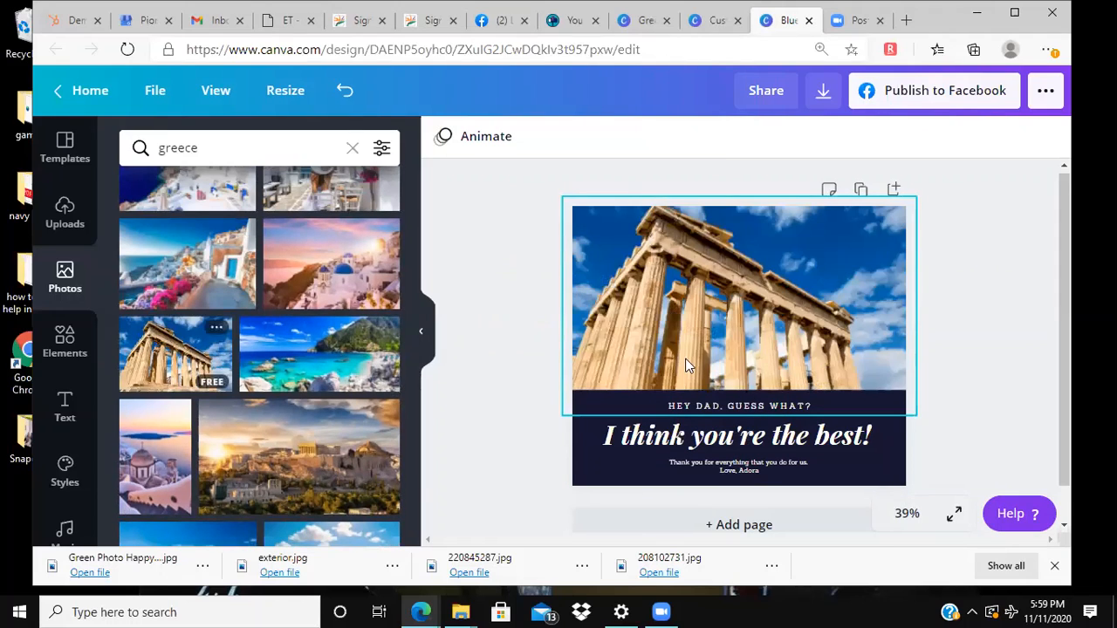
{"action": "left_click_drag", "start_coordinate": [700, 335], "coordinate": [796, 422]}
{"action": "left_click_drag", "start_coordinate": [816, 346], "coordinate": [708, 268]}
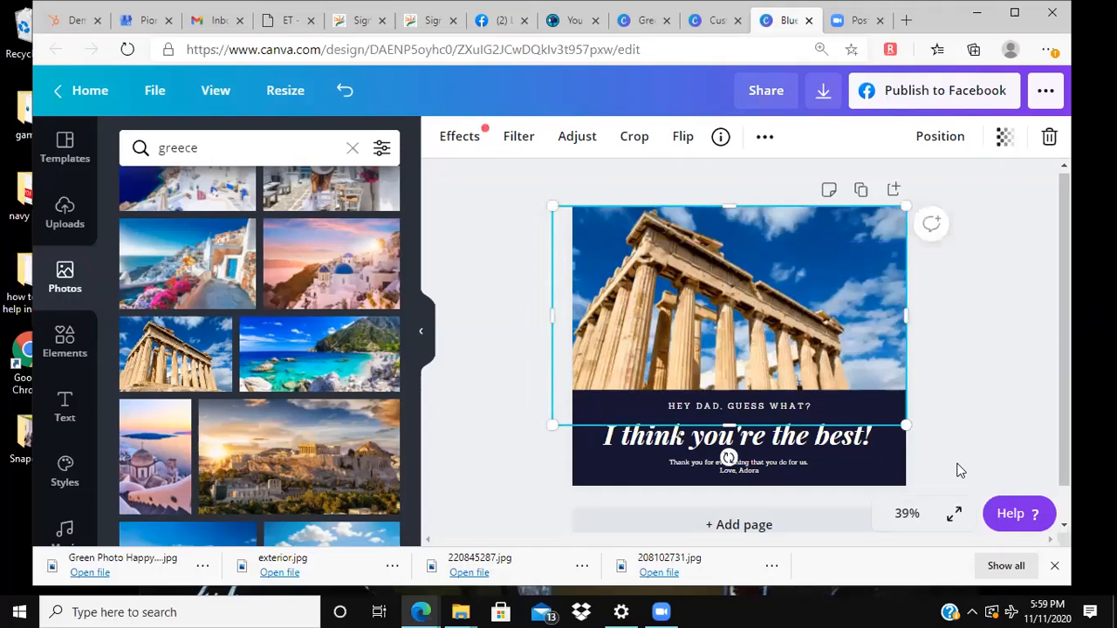
{"action": "left_click", "coordinate": [985, 429]}
Step: Replace the "HEY DAD, GUESS WHAT?" text above the headline with "LET'S GO ON HOLIDAY TO GREECE"
{"action": "left_click", "coordinate": [762, 414]}
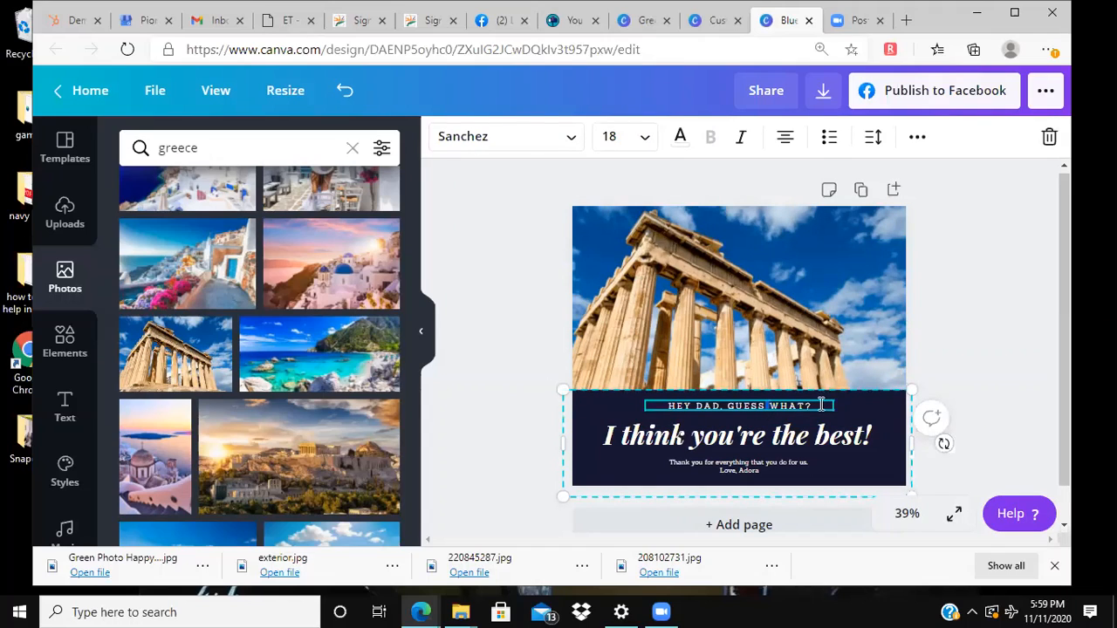
{"action": "key", "text": "BackSpace"}
{"action": "key", "text": "BackSpace"}
{"action": "key", "text": "BackSpace"}
{"action": "key", "text": "BackSpace"}
{"action": "key", "text": "BackSpace"}
{"action": "key", "text": "BackSpace"}
{"action": "key", "text": "BackSpace"}
{"action": "key", "text": "BackSpace"}
{"action": "key", "text": "BackSpace"}
{"action": "key", "text": "BackSpace"}
{"action": "key", "text": "BackSpace"}
{"action": "key", "text": "BackSpace"}
{"action": "key", "text": "BackSpace"}
{"action": "key", "text": "BackSpace"}
{"action": "key", "text": "BackSpace"}
{"action": "key", "text": "BackSpace"}
{"action": "key", "text": "BackSpace"}
{"action": "key", "text": "BackSpace"}
{"action": "key", "text": "BackSpace"}
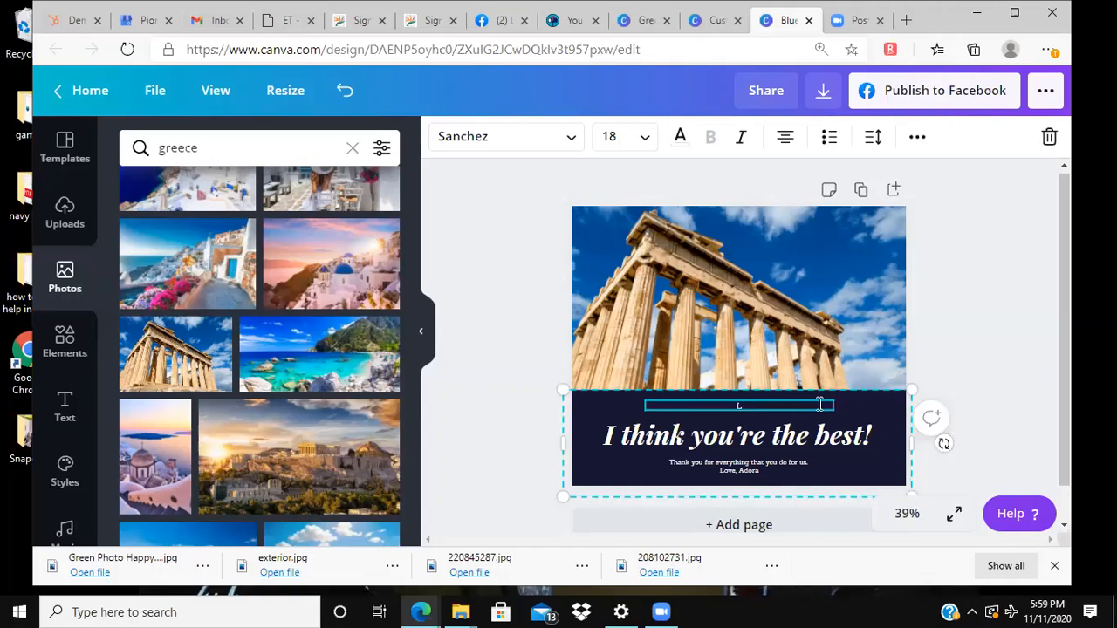
{"action": "type", "text": "LET'S GP"}
{"action": "key", "text": "BackSpace"}
{"action": "type", "text": "O ON HOLIDAY TO GREECE"}
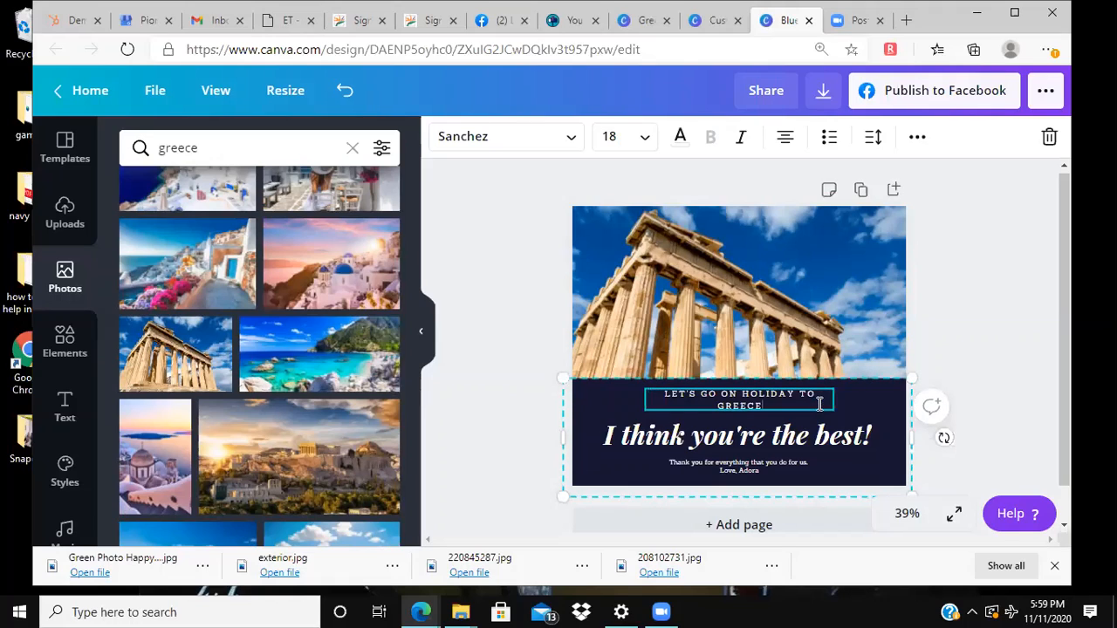
Step: Replace the "LET'S GO ON HOLIDAY TO GREECE" text above the headline with "DO AS THE ROMANS DO"
{"action": "key", "text": "BackSpace"}
{"action": "key", "text": "BackSpace"}
{"action": "key", "text": "BackSpace"}
{"action": "key", "text": "BackSpace"}
{"action": "key", "text": "BackSpace"}
{"action": "key", "text": "BackSpace"}
{"action": "key", "text": "BackSpace"}
{"action": "key", "text": "BackSpace"}
{"action": "key", "text": "BackSpace"}
{"action": "key", "text": "BackSpace"}
{"action": "key", "text": "BackSpace"}
{"action": "key", "text": "BackSpace"}
{"action": "key", "text": "BackSpace"}
{"action": "key", "text": "BackSpace"}
{"action": "key", "text": "BackSpace"}
{"action": "key", "text": "BackSpace"}
{"action": "key", "text": "BackSpace"}
{"action": "key", "text": "BackSpace"}
{"action": "key", "text": "BackSpace"}
{"action": "key", "text": "BackSpace"}
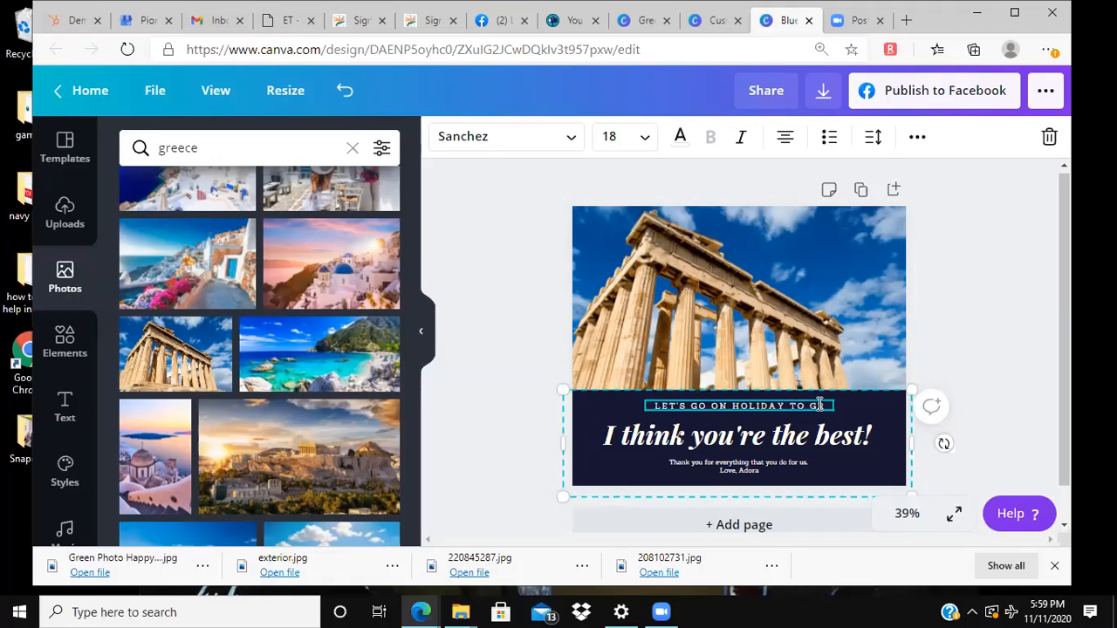
{"action": "type", "text": "DO AS"}
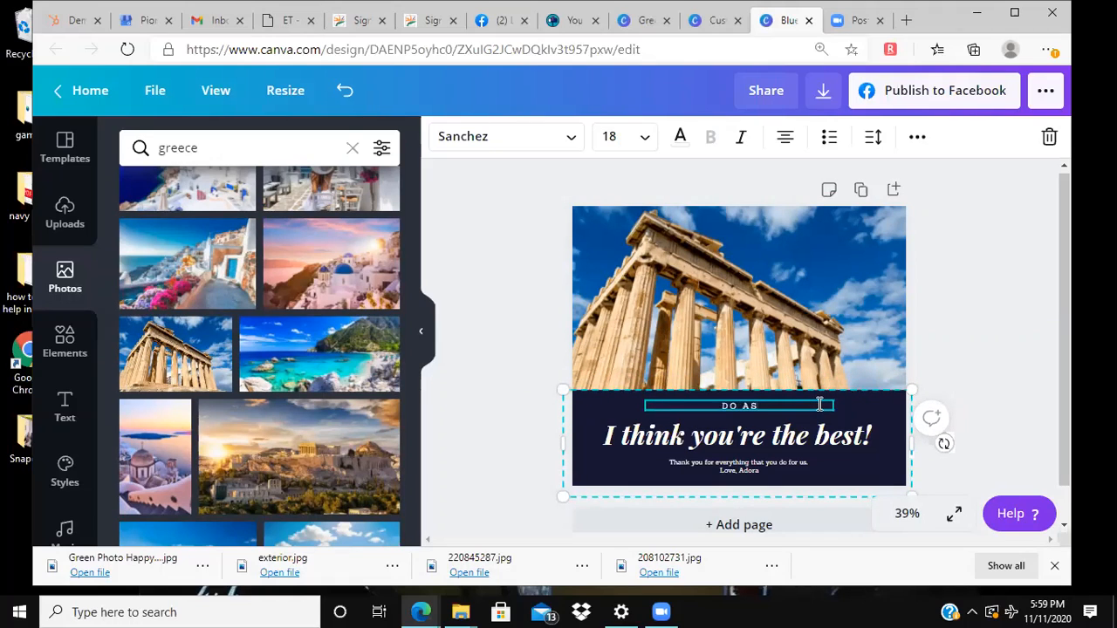
{"action": "type", "text": " THE ROMANS DO"}
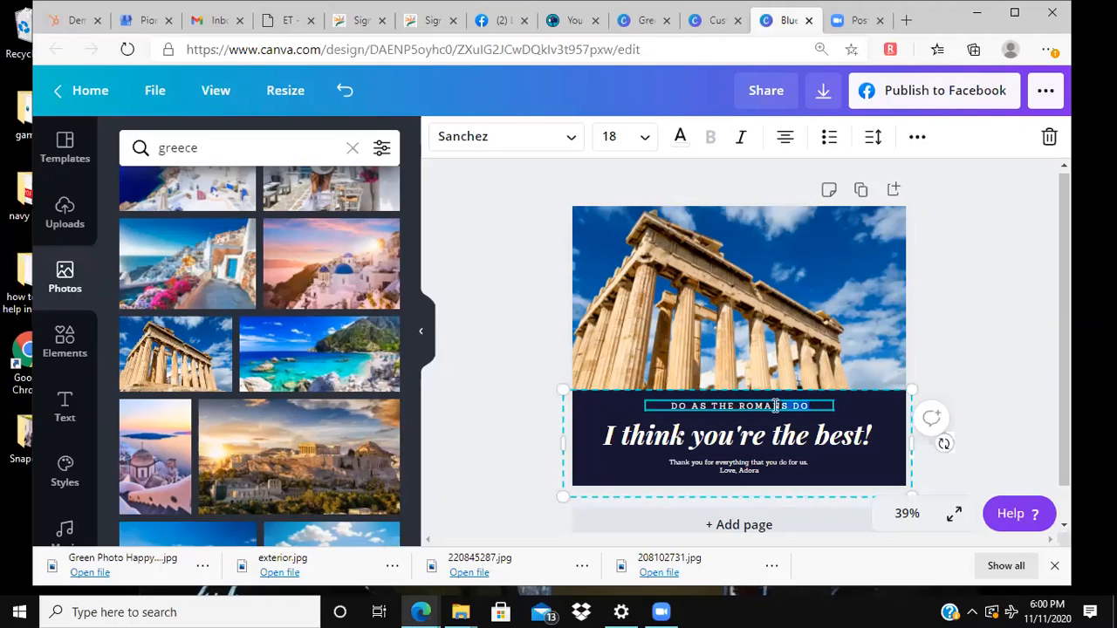
Step: Replace the headline "I think you're the best!" with "Save $400 per person"
{"action": "left_click", "coordinate": [755, 444]}
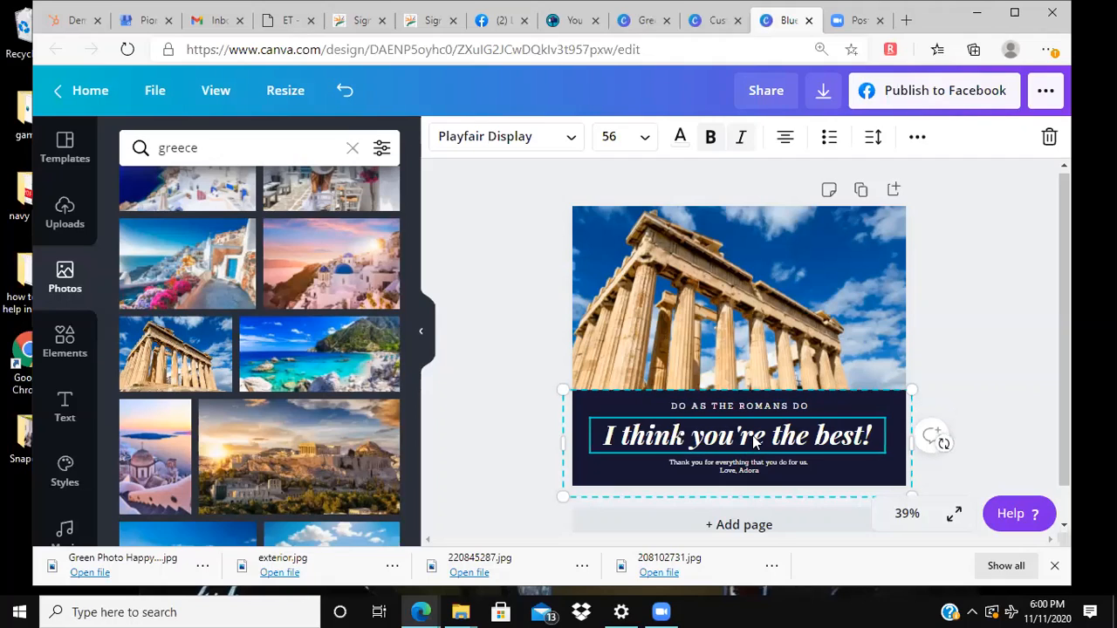
{"action": "triple_click", "coordinate": [755, 441]}
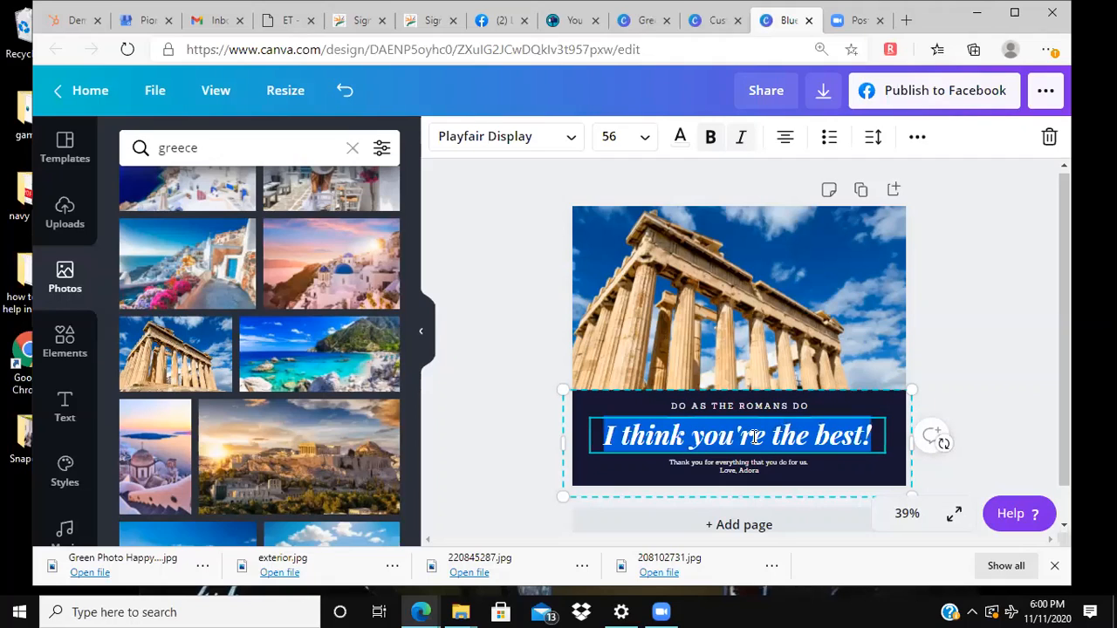
{"action": "type", "text": "save"}
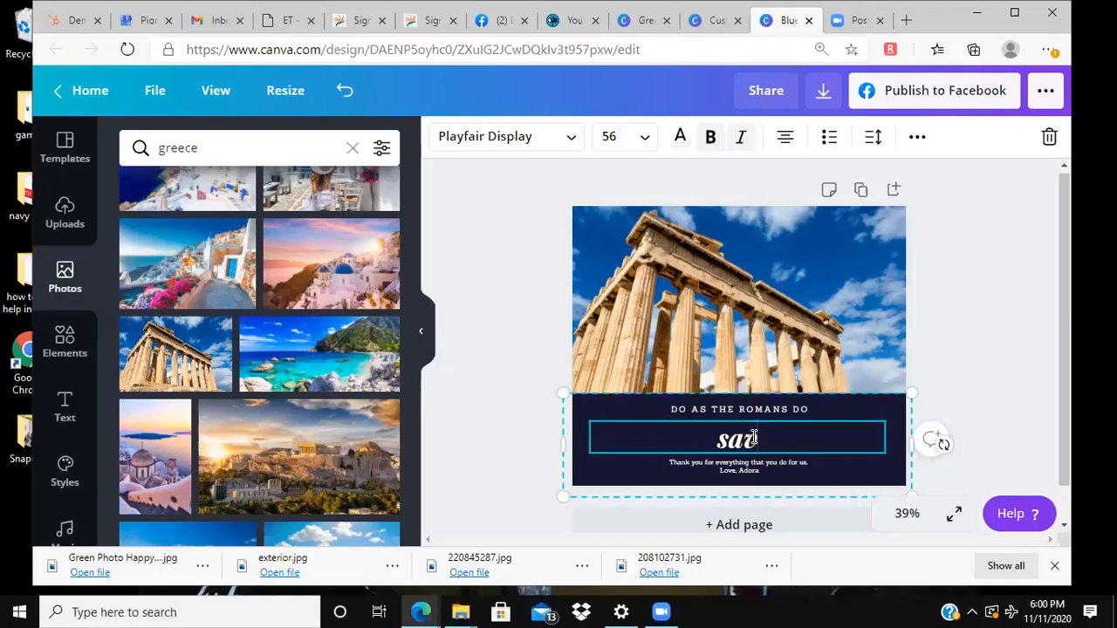
{"action": "key", "text": "BackSpace"}
{"action": "key", "text": "BackSpace"}
{"action": "key", "text": "BackSpace"}
{"action": "key", "text": "BackSpace"}
{"action": "type", "text": "Save"}
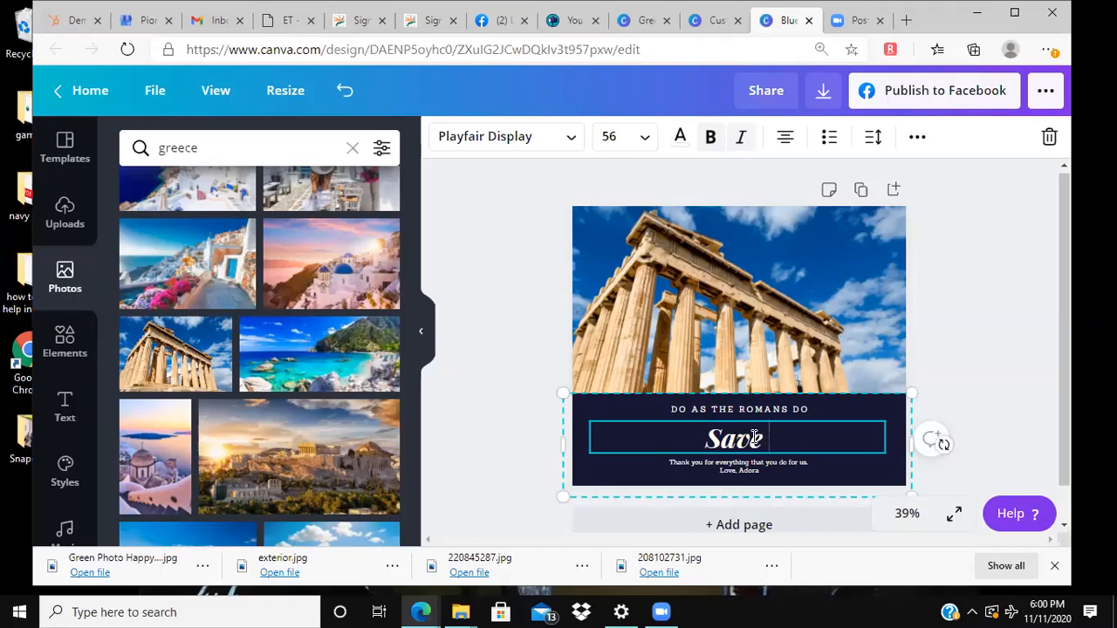
{"action": "type", "text": " $400"}
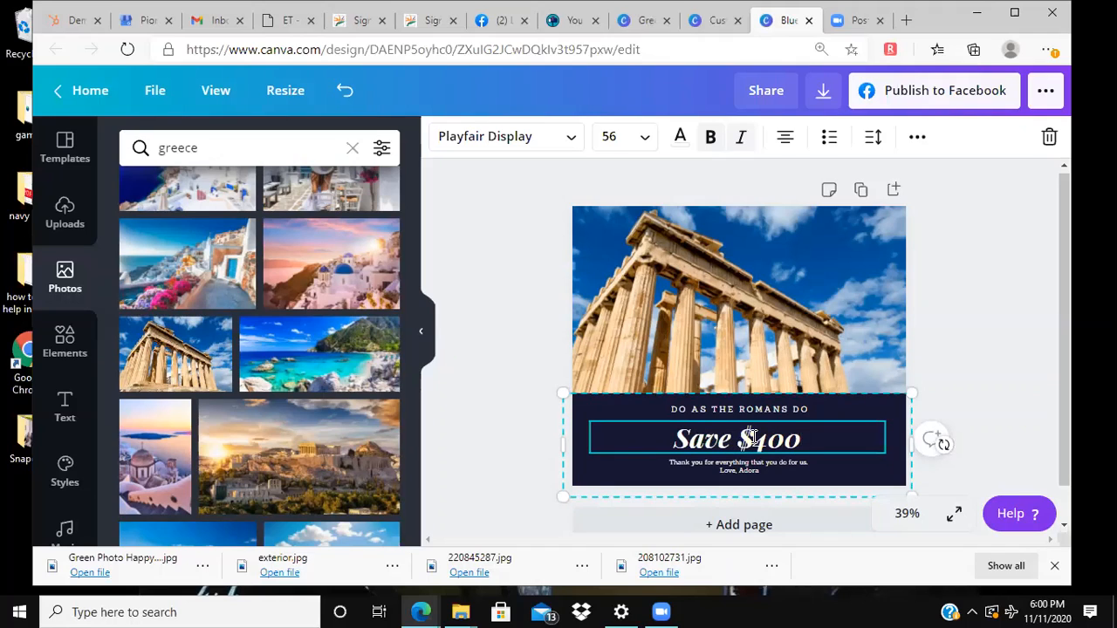
{"action": "type", "text": " on"}
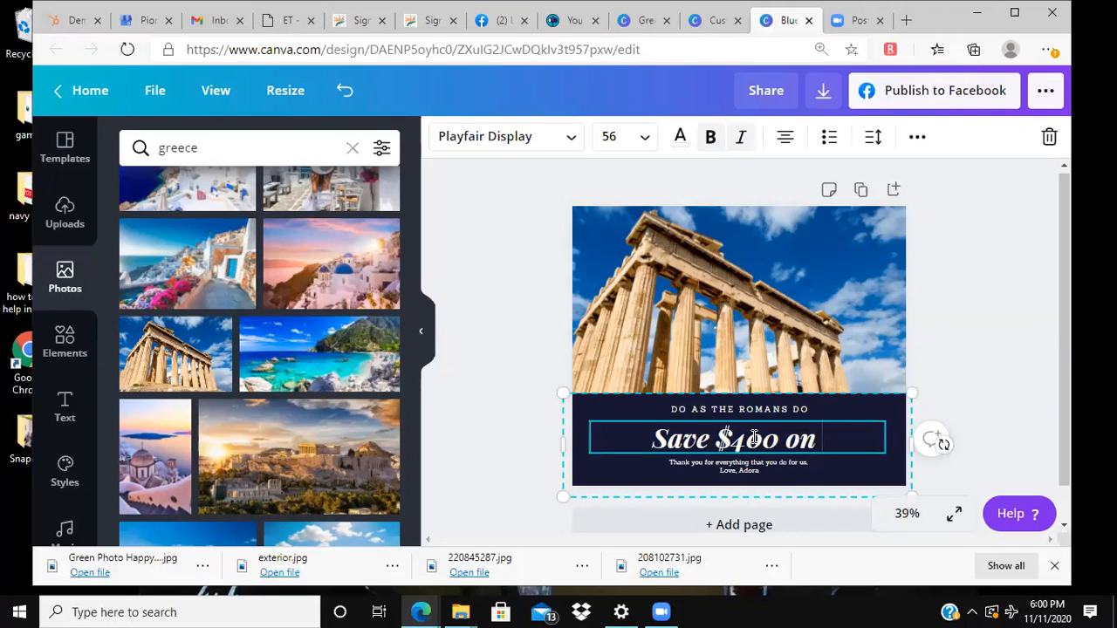
{"action": "key", "text": "BackSpace"}
{"action": "key", "text": "BackSpace"}
{"action": "key", "text": "BackSpace"}
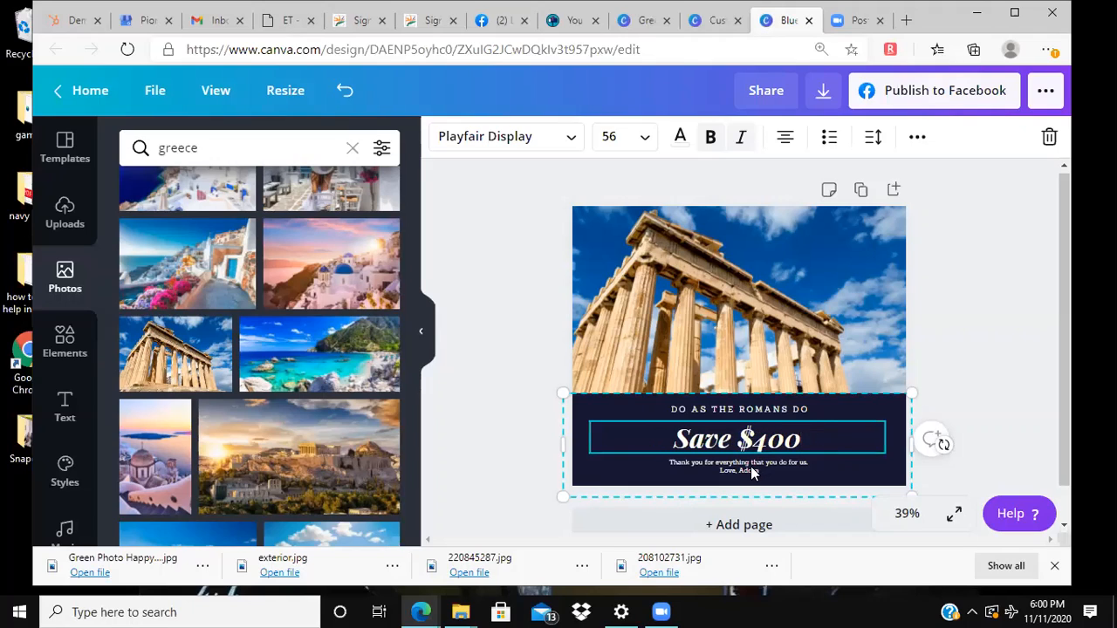
{"action": "type", "text": "per person"}
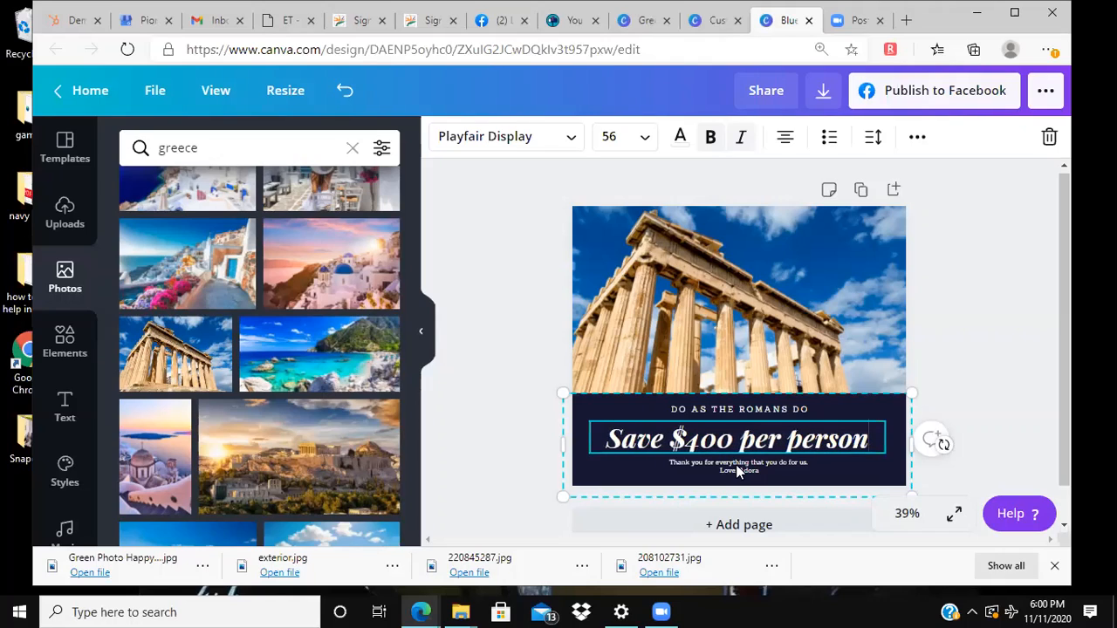
Step: Replace the two-line thank-you message below the headline with "Prices are subject to change without notice."
{"action": "left_click", "coordinate": [740, 470]}
{"action": "double_click", "coordinate": [739, 471]}
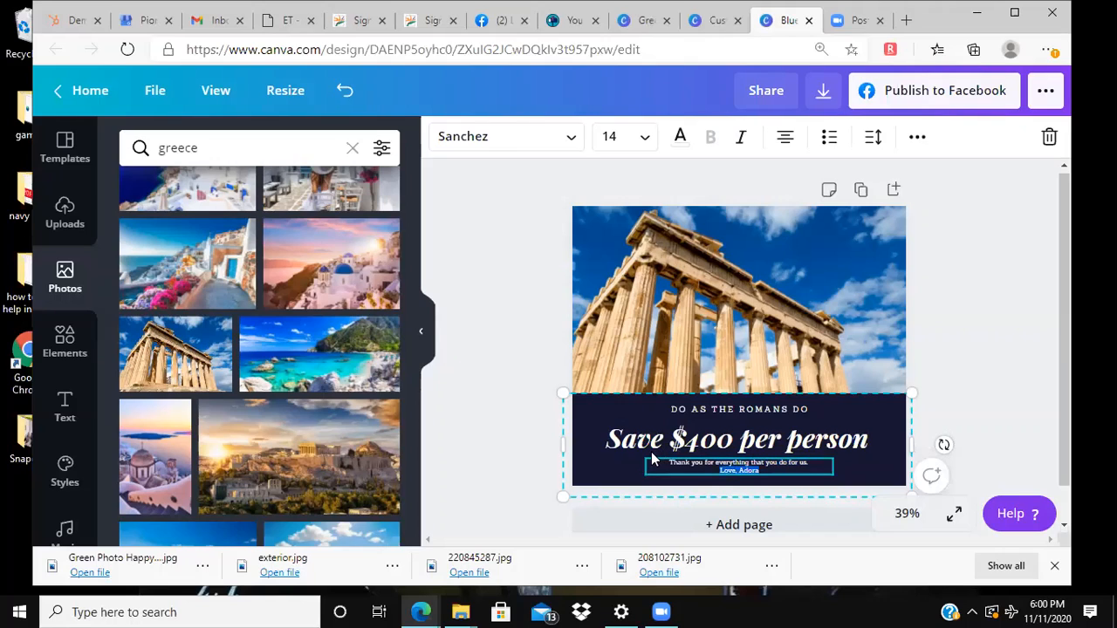
{"action": "key", "text": "BackSpace"}
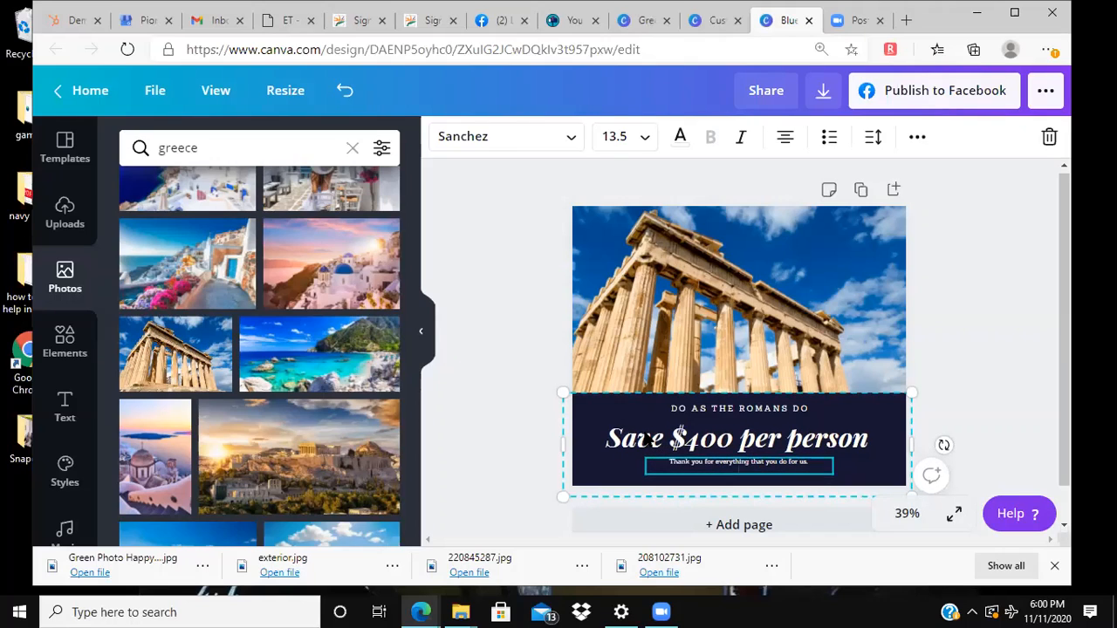
{"action": "key", "text": "BackSpace"}
{"action": "key", "text": "BackSpace"}
{"action": "key", "text": "BackSpace"}
{"action": "key", "text": "BackSpace"}
{"action": "key", "text": "BackSpace"}
{"action": "key", "text": "BackSpace"}
{"action": "key", "text": "BackSpace"}
{"action": "key", "text": "BackSpace"}
{"action": "key", "text": "BackSpace"}
{"action": "key", "text": "BackSpace"}
{"action": "key", "text": "BackSpace"}
{"action": "key", "text": "BackSpace"}
{"action": "key", "text": "BackSpace"}
{"action": "key", "text": "BackSpace"}
{"action": "key", "text": "BackSpace"}
{"action": "key", "text": "BackSpace"}
{"action": "key", "text": "BackSpace"}
{"action": "key", "text": "BackSpace"}
{"action": "key", "text": "BackSpace"}
{"action": "key", "text": "BackSpace"}
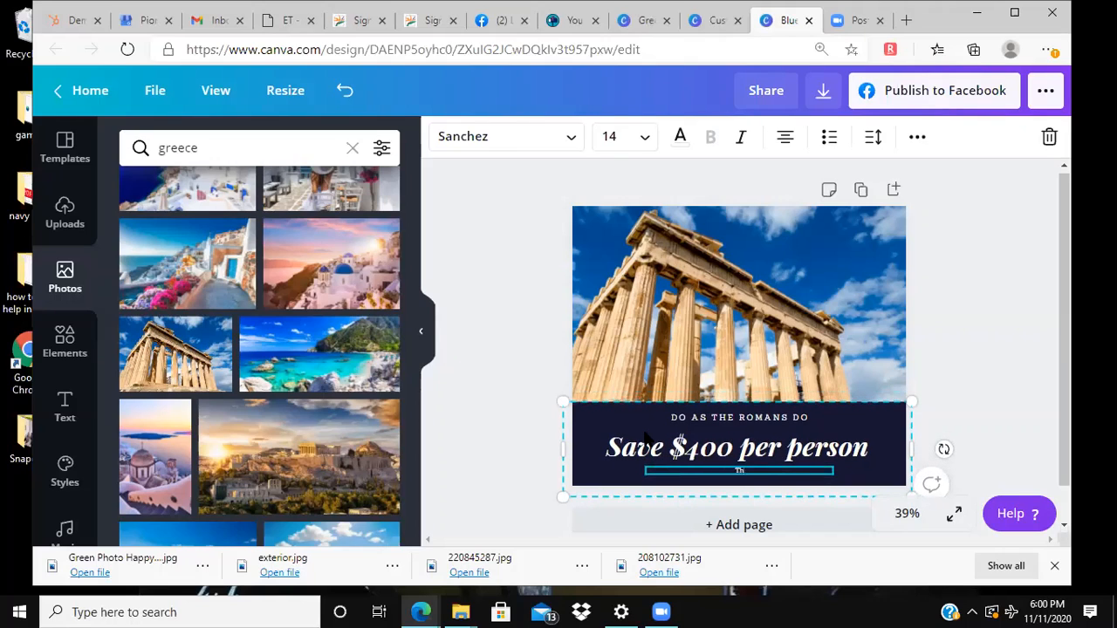
{"action": "key", "text": "BackSpace"}
{"action": "key", "text": "BackSpace"}
{"action": "type", "text": "Prices are subject to change without notice."}
Step: Shrink the navy text panel slightly and reposition it to span the page width along the lower edge
{"action": "left_click", "coordinate": [585, 426]}
{"action": "left_click_drag", "start_coordinate": [585, 427], "coordinate": [553, 390]}
{"action": "left_click", "coordinate": [735, 476]}
{"action": "left_click", "coordinate": [736, 449]}
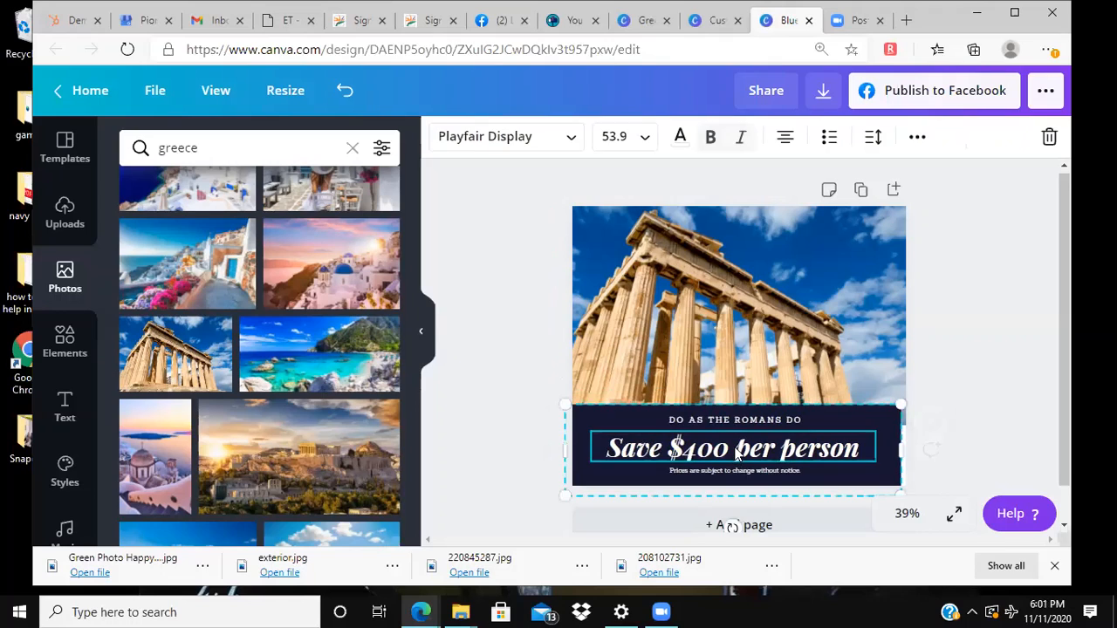
{"action": "left_click", "coordinate": [520, 405]}
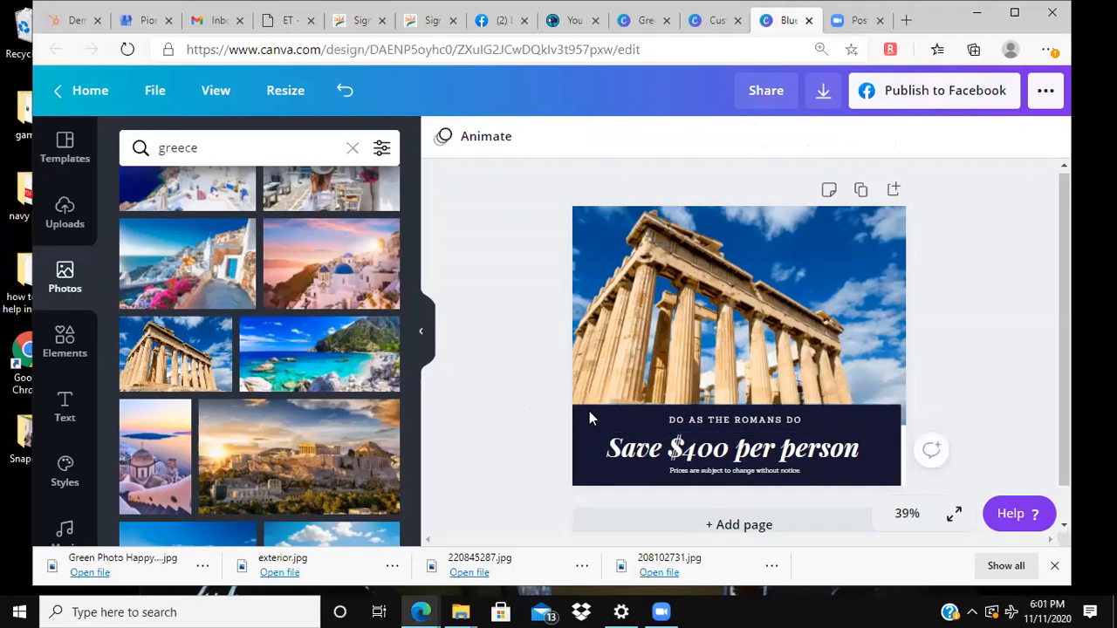
{"action": "left_click", "coordinate": [590, 417]}
{"action": "mouse_move", "coordinate": [589, 419]}
{"action": "left_mouse_down"}
{"action": "mouse_move", "coordinate": [543, 349]}
{"action": "mouse_move", "coordinate": [598, 404]}
{"action": "mouse_move", "coordinate": [598, 419]}
{"action": "left_mouse_up"}
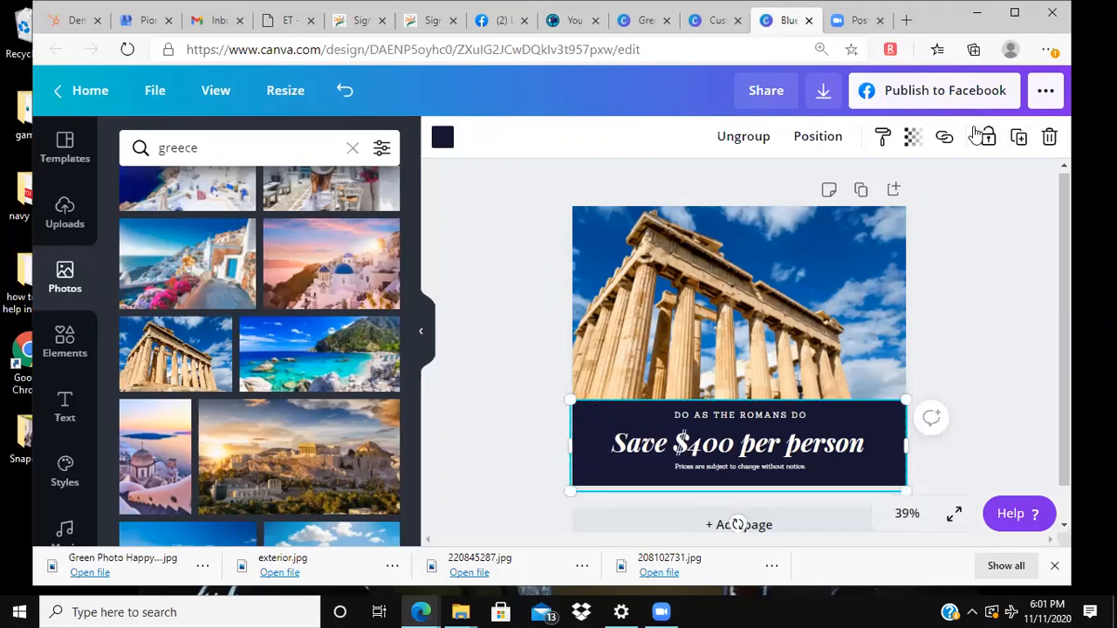
Step: Ungroup the navy panel and its three text lines, and group them together again
{"action": "left_click", "coordinate": [751, 142]}
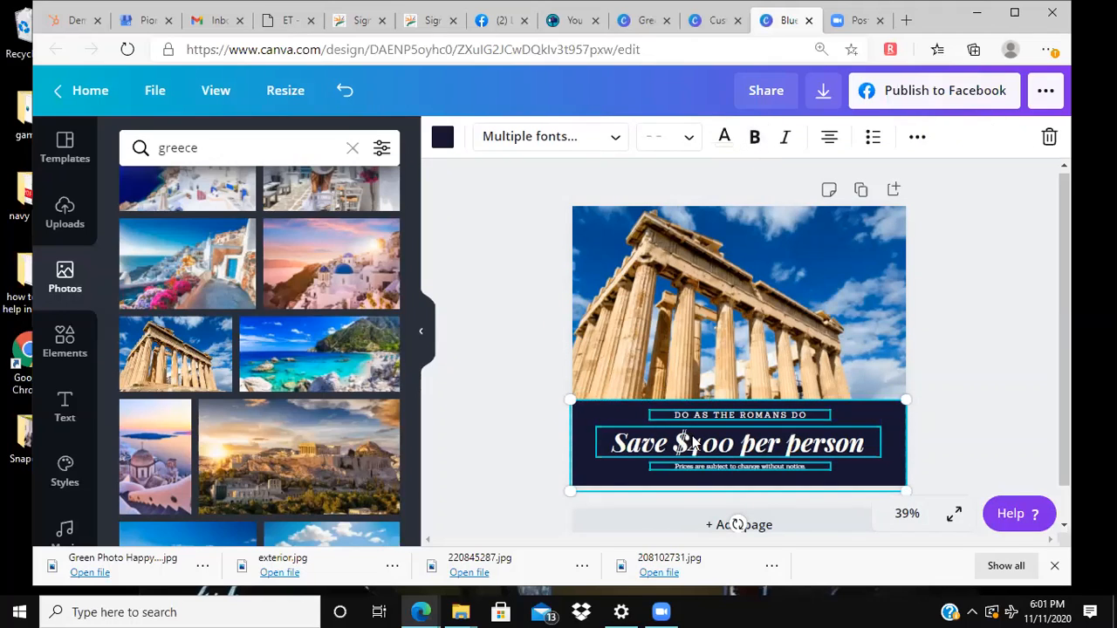
{"action": "left_click", "coordinate": [916, 142]}
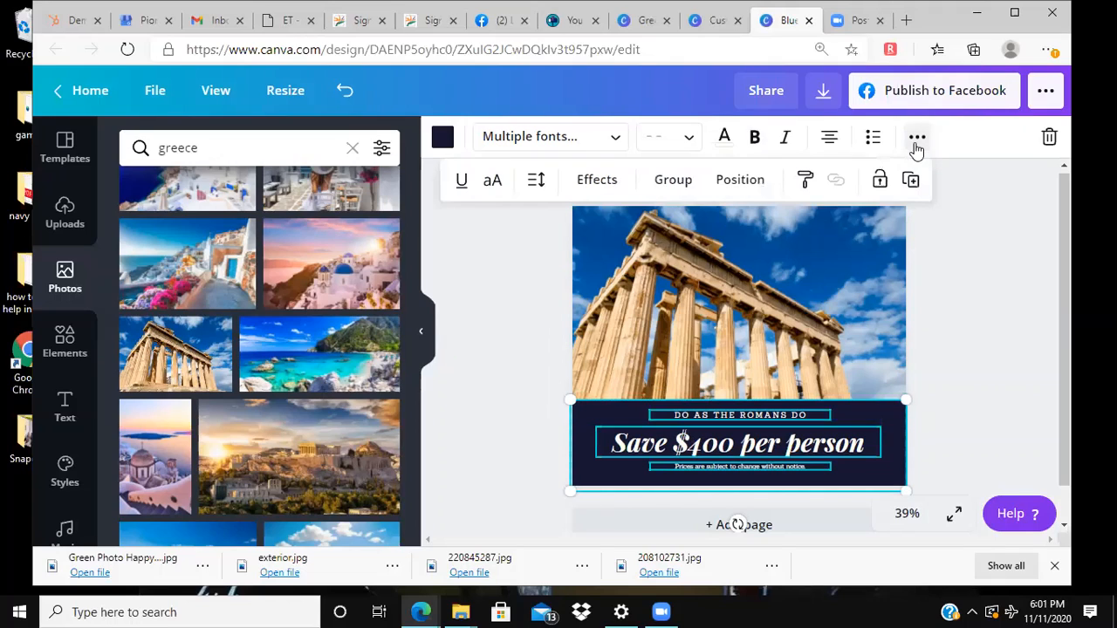
{"action": "left_click", "coordinate": [670, 180]}
Step: Move the navy text panel to the page's upper edge and shift the temple photo down to fill the area below it
{"action": "left_click", "coordinate": [693, 434]}
{"action": "left_click_drag", "start_coordinate": [693, 434], "coordinate": [705, 246]}
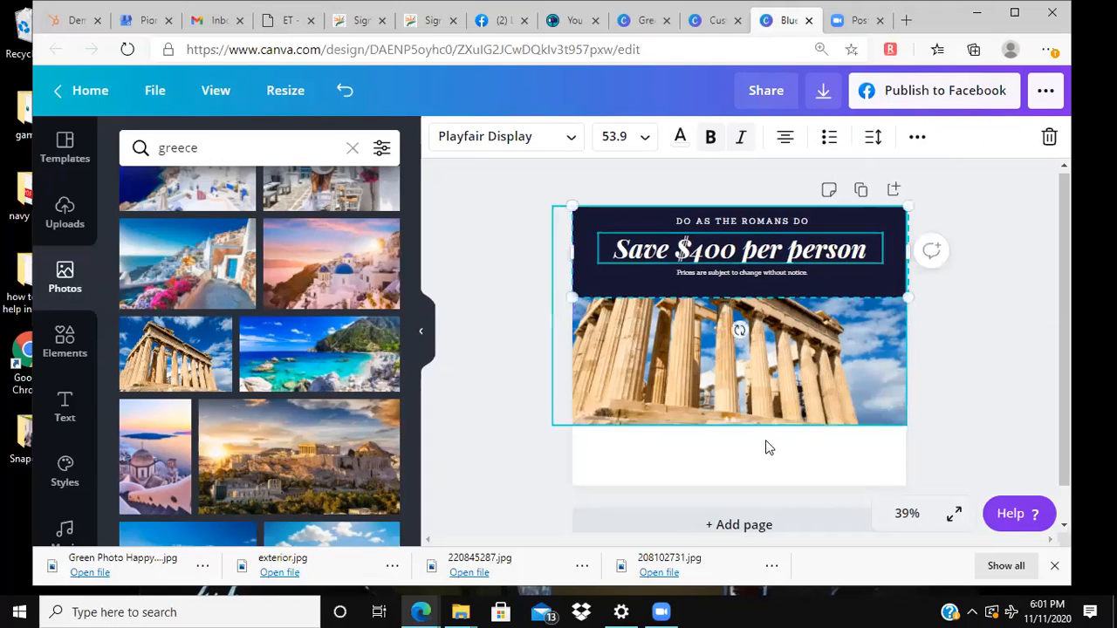
{"action": "left_click", "coordinate": [746, 363]}
{"action": "left_click_drag", "start_coordinate": [746, 363], "coordinate": [753, 444]}
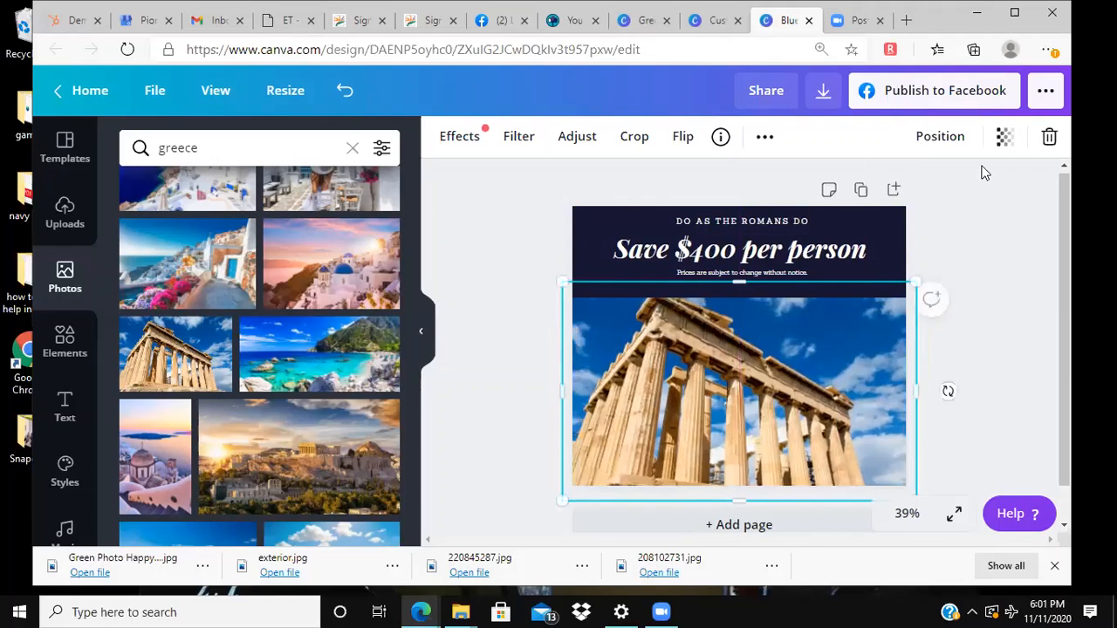
{"action": "left_click", "coordinate": [972, 248]}
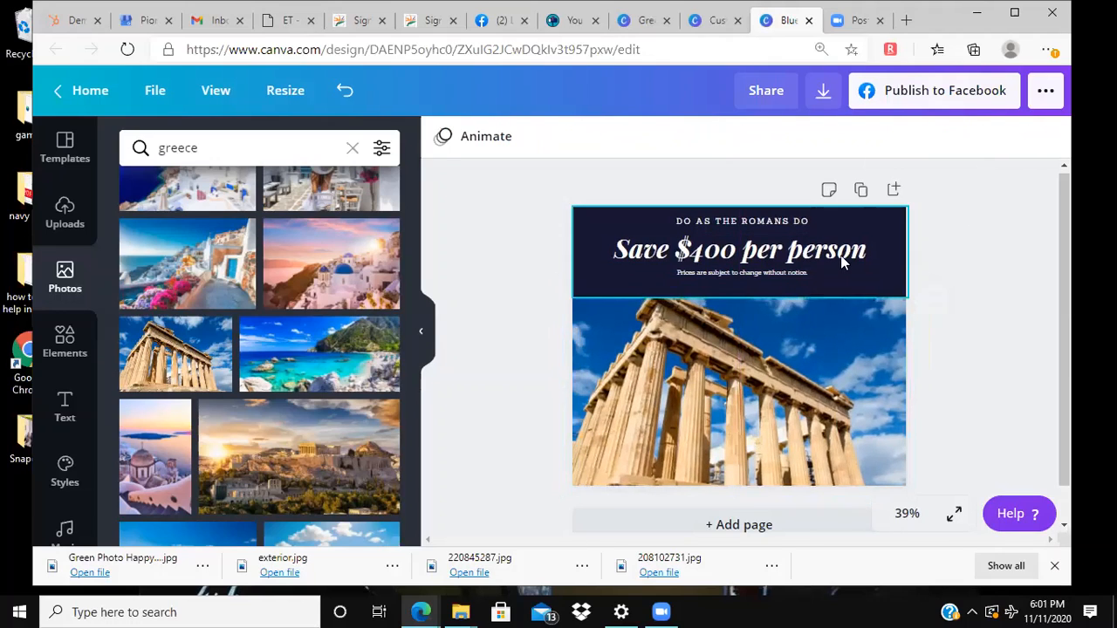
Step: Lock the navy text panel in place, and unlock it again
{"action": "left_click", "coordinate": [842, 262]}
{"action": "left_click", "coordinate": [918, 138]}
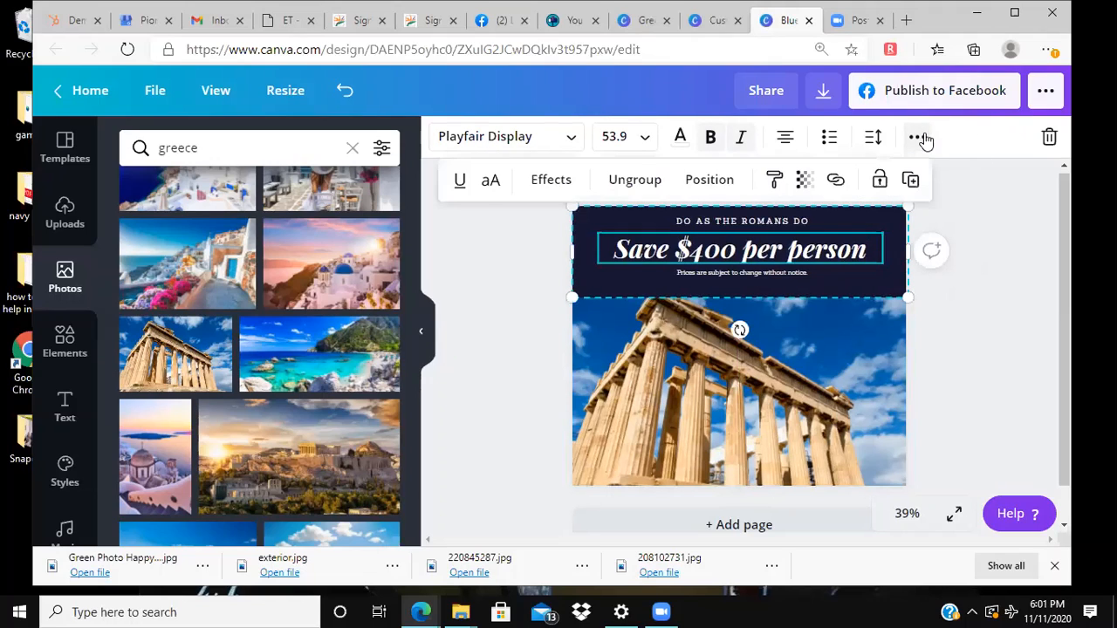
{"action": "left_click", "coordinate": [879, 181]}
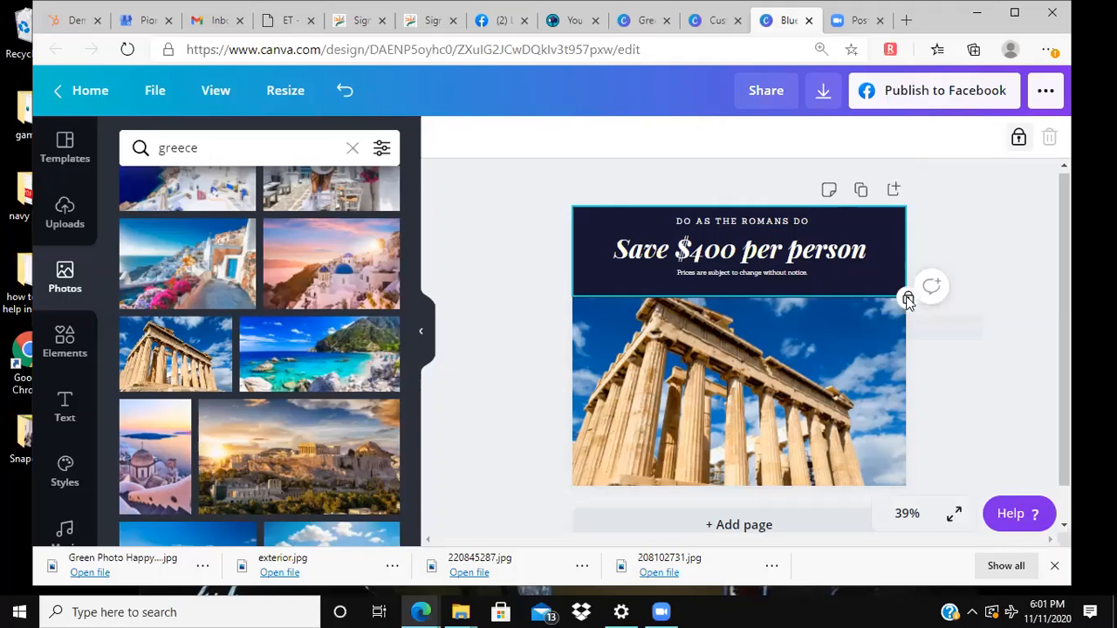
{"action": "left_click", "coordinate": [1018, 138]}
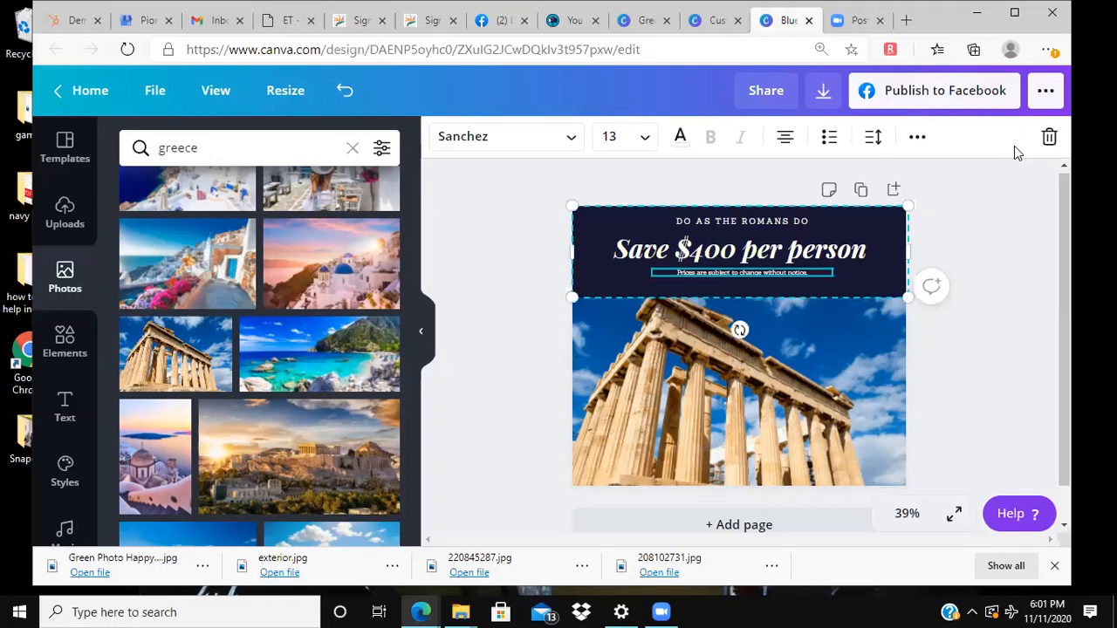
Step: Add a second line reading "and 50% off excursions" to the "Save $400 per person" headline
{"action": "left_click", "coordinate": [733, 253]}
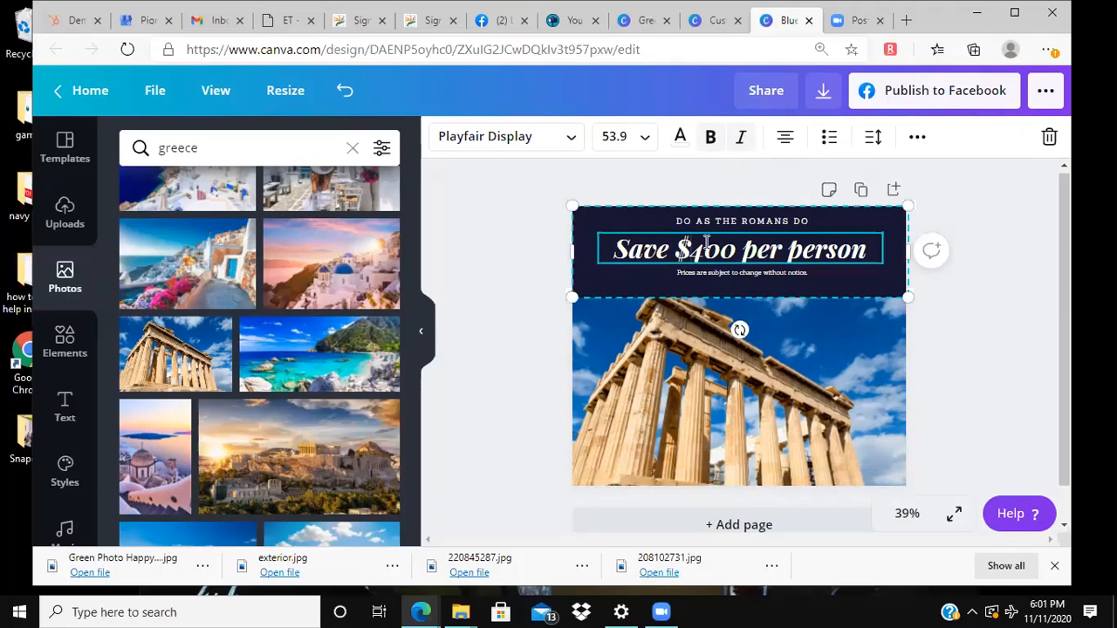
{"action": "left_click_drag", "start_coordinate": [790, 248], "coordinate": [860, 247]}
{"action": "left_click", "coordinate": [869, 245]}
{"action": "key", "text": "Return"}
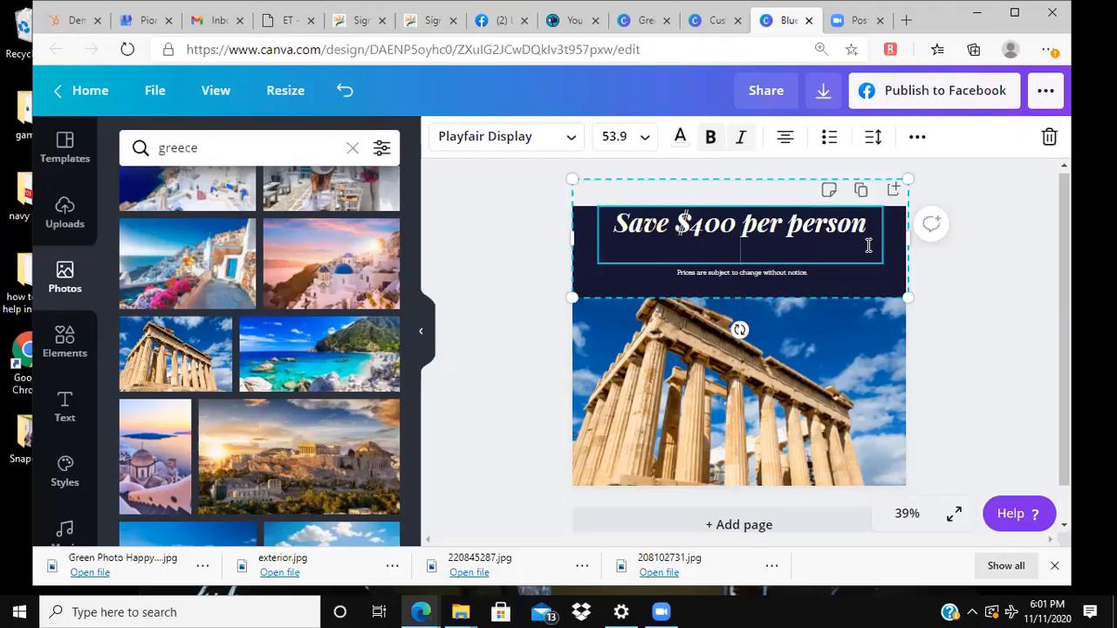
{"action": "type", "text": "and "}
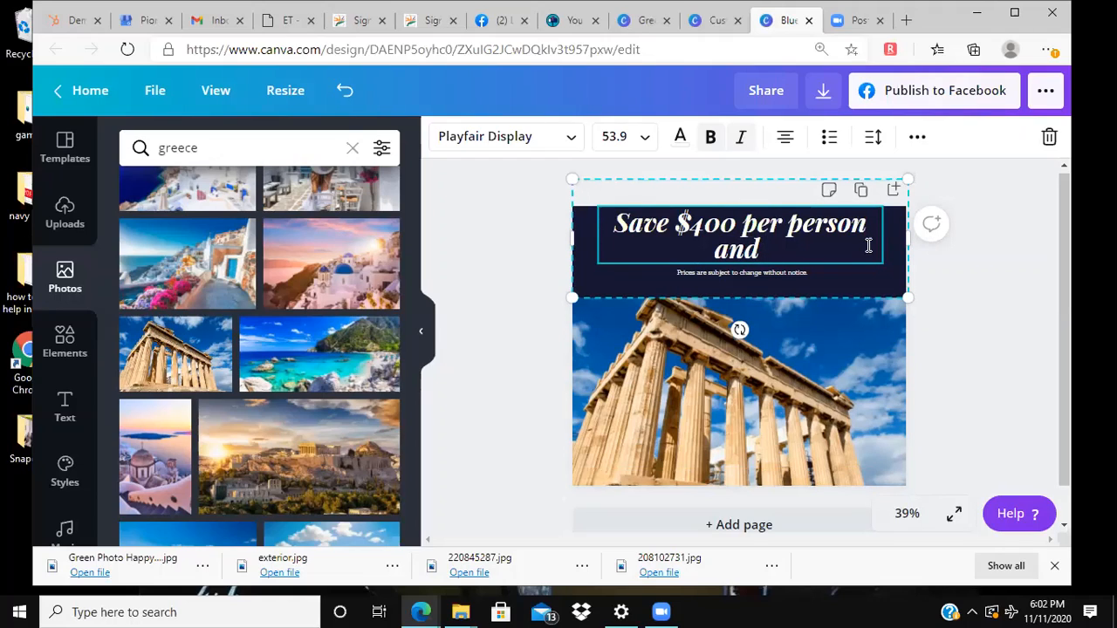
{"action": "type", "text": "$"}
{"action": "key", "text": "BackSpace"}
{"action": "type", "text": "50%"}
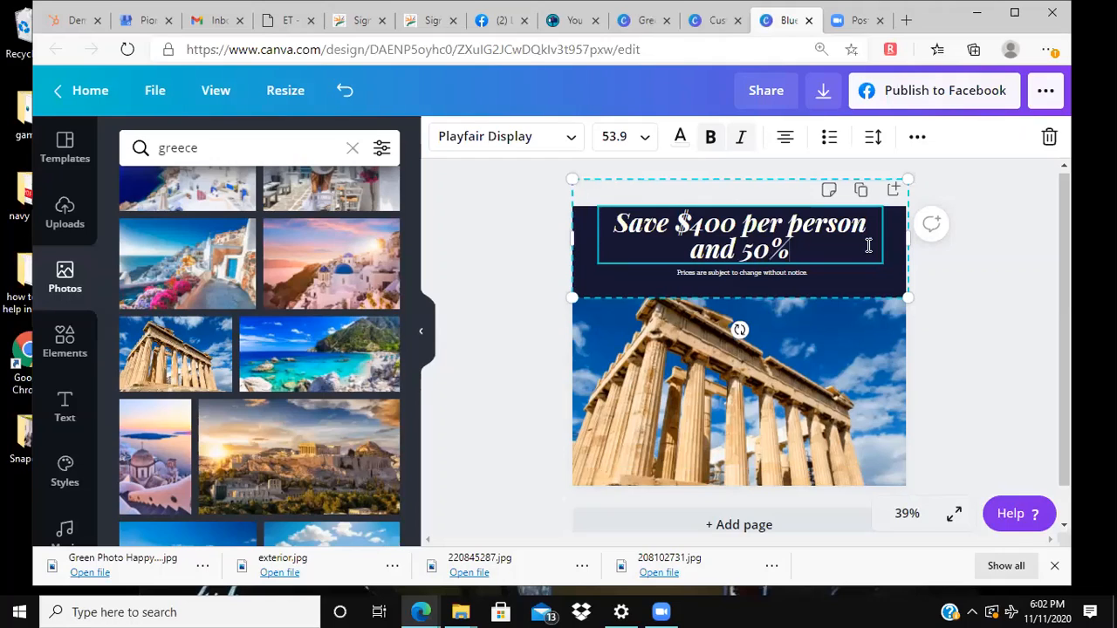
{"action": "type", "text": " off ex"}
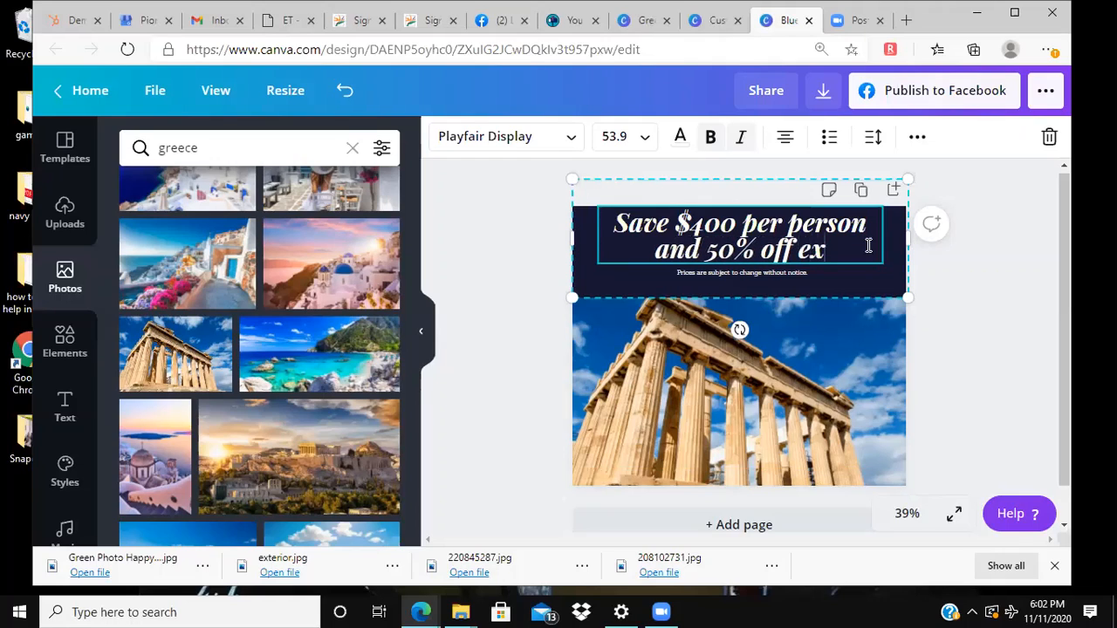
{"action": "type", "text": "cursion"}
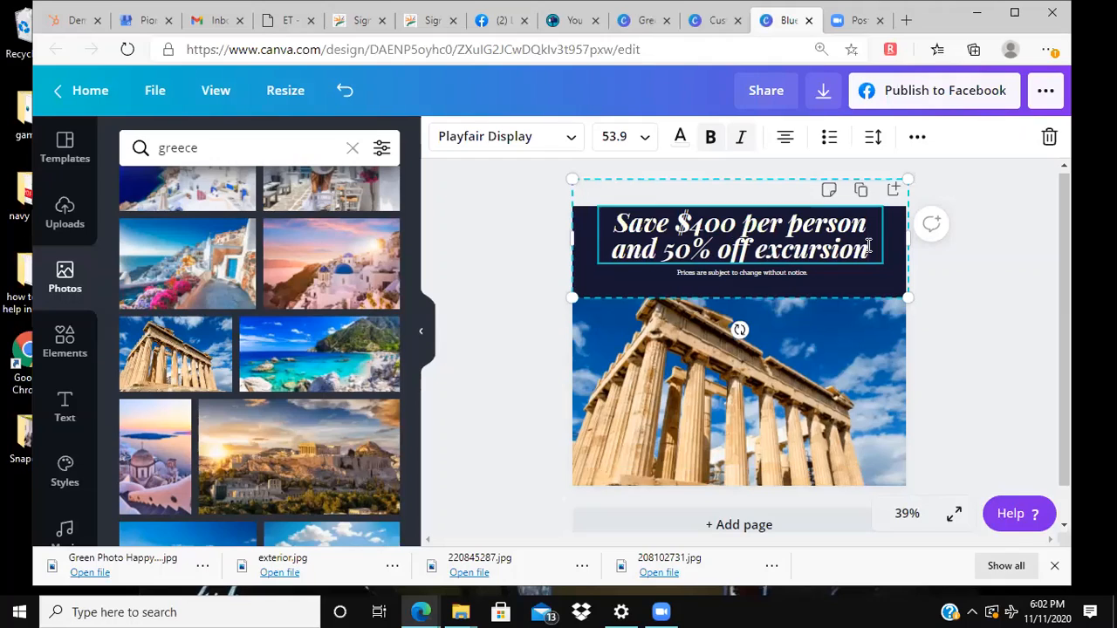
{"action": "type", "text": "s"}
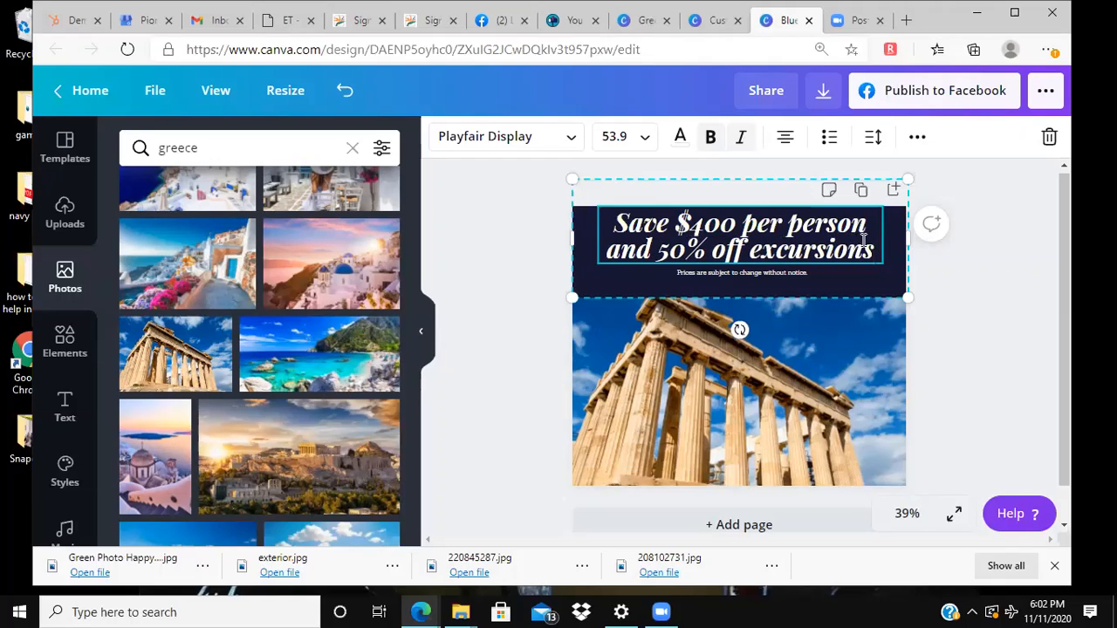
Step: Select both lines of the headline and change their text alignment from centred to right-aligned
{"action": "left_click_drag", "start_coordinate": [877, 248], "coordinate": [631, 201]}
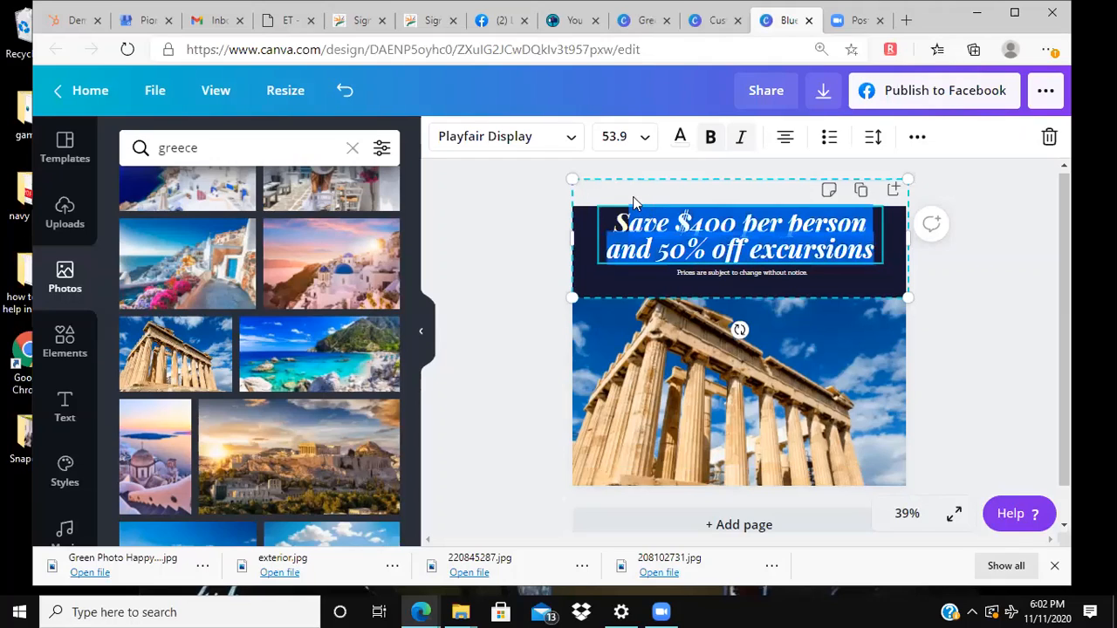
{"action": "left_click", "coordinate": [786, 139]}
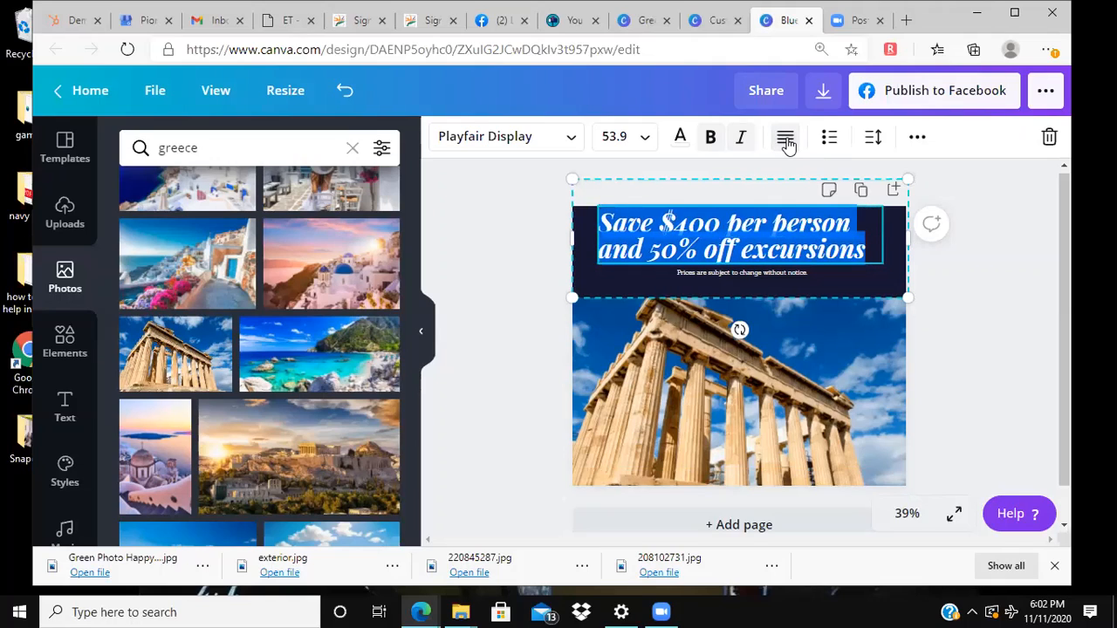
{"action": "left_click", "coordinate": [786, 140]}
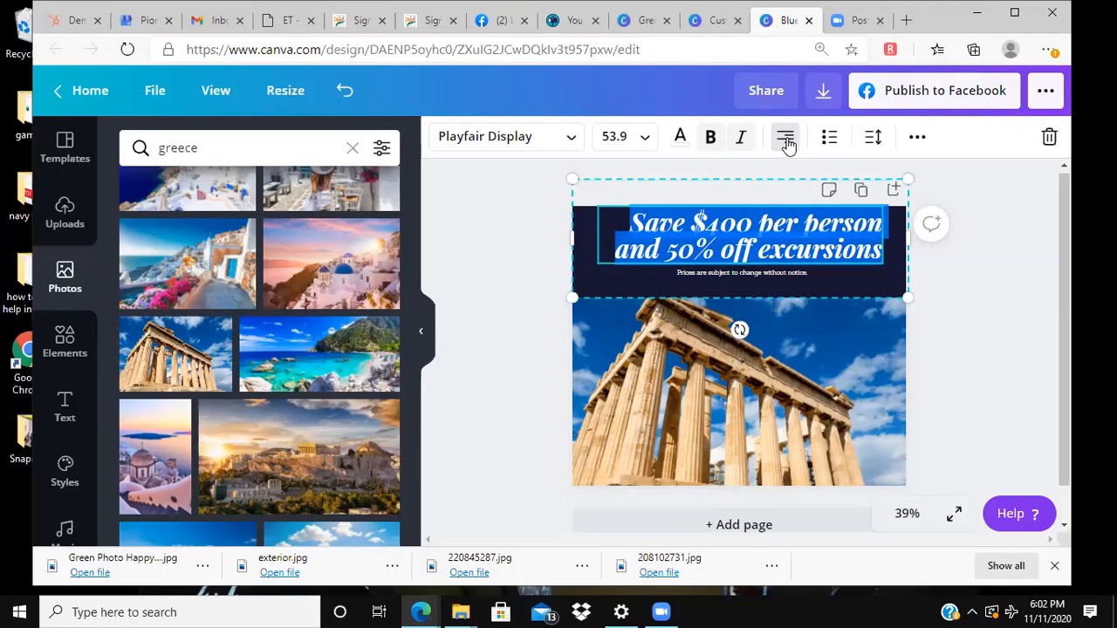
Step: Centre the text of the two-line headline and increase its line height to 1.4
{"action": "left_click", "coordinate": [785, 140]}
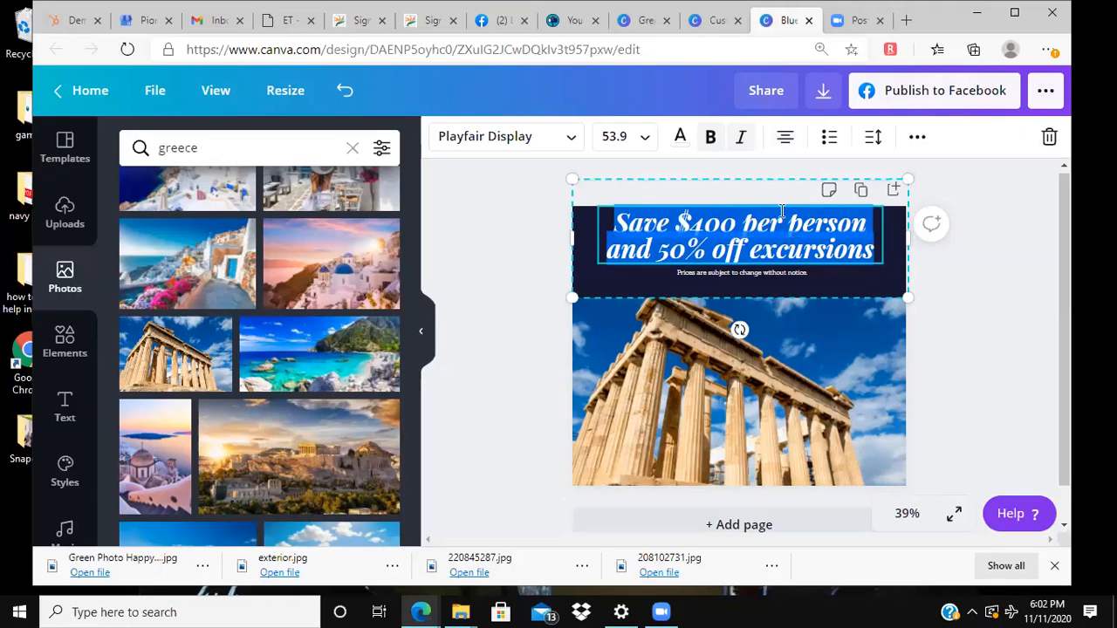
{"action": "left_click", "coordinate": [957, 273]}
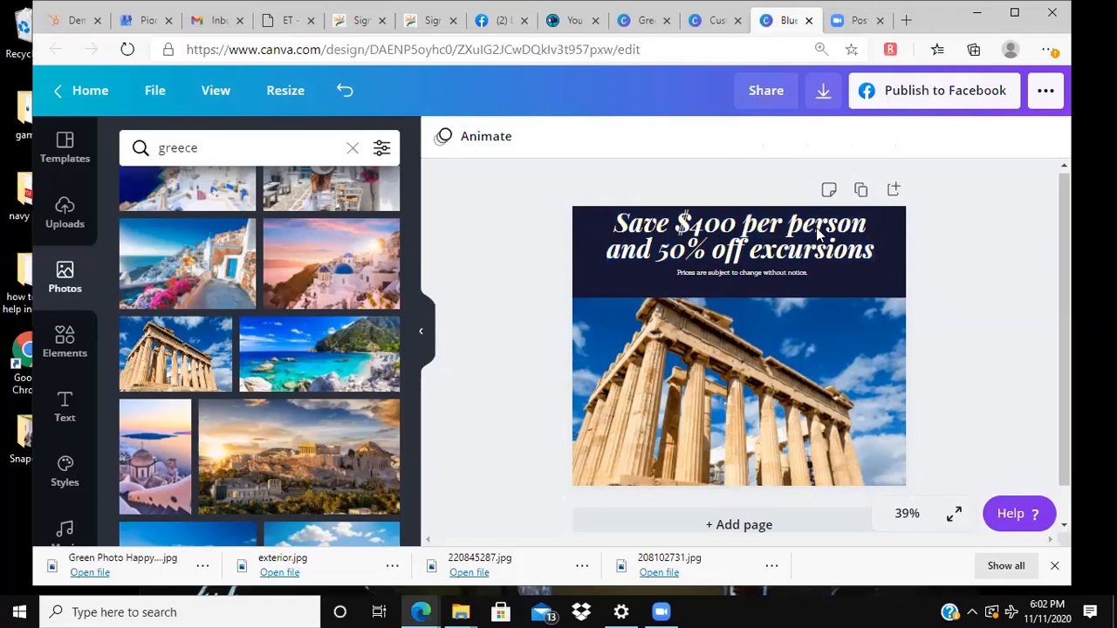
{"action": "left_click", "coordinate": [791, 253]}
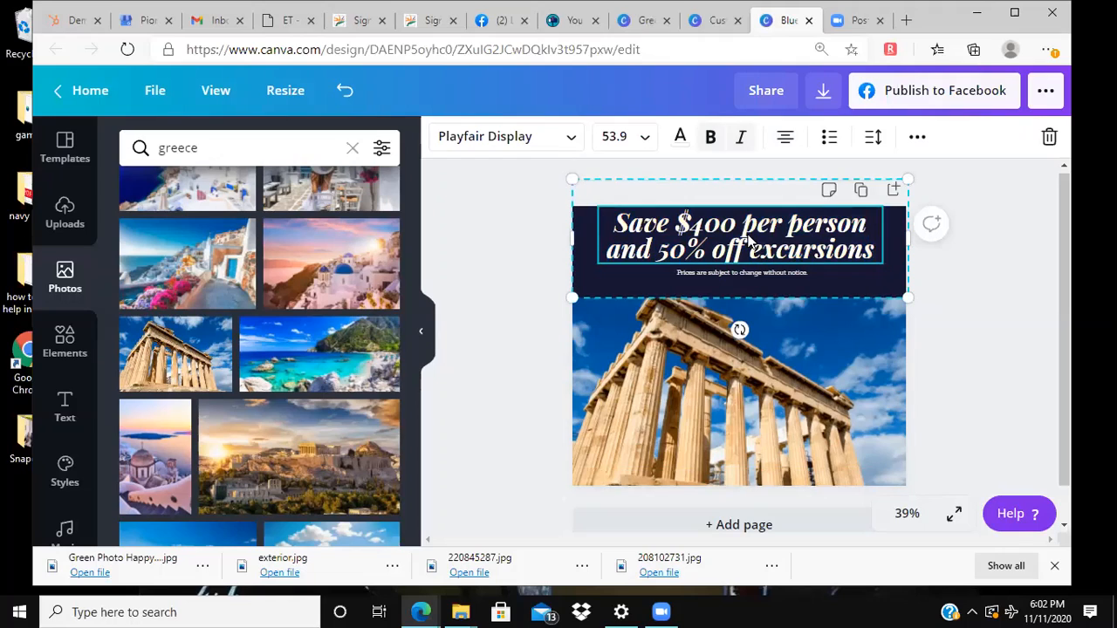
{"action": "left_click", "coordinate": [874, 137]}
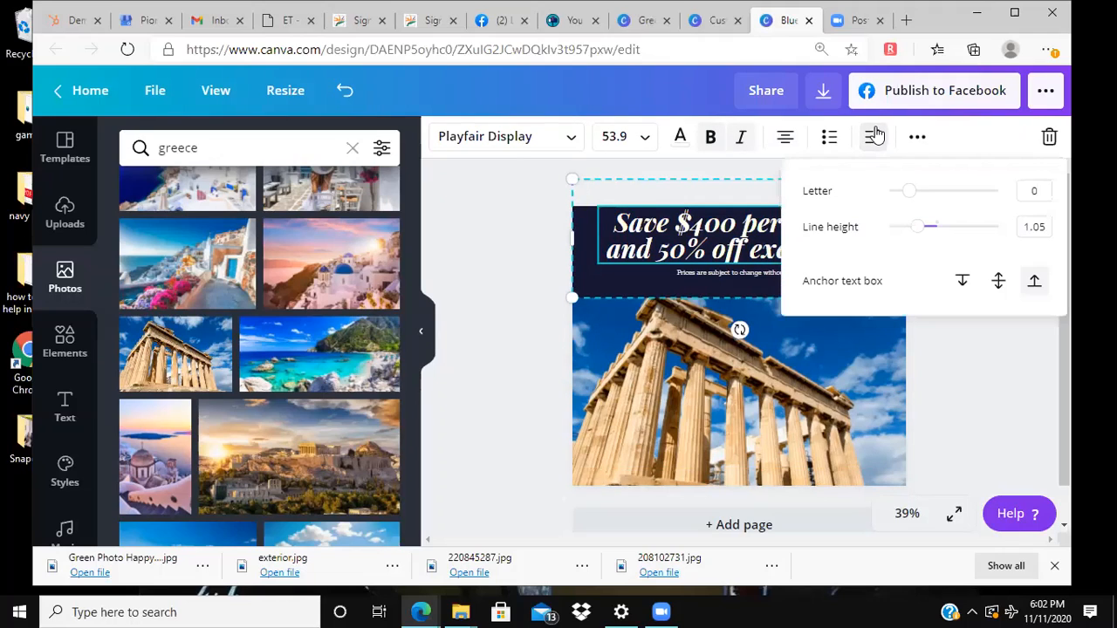
{"action": "left_click_drag", "start_coordinate": [917, 230], "coordinate": [942, 229]}
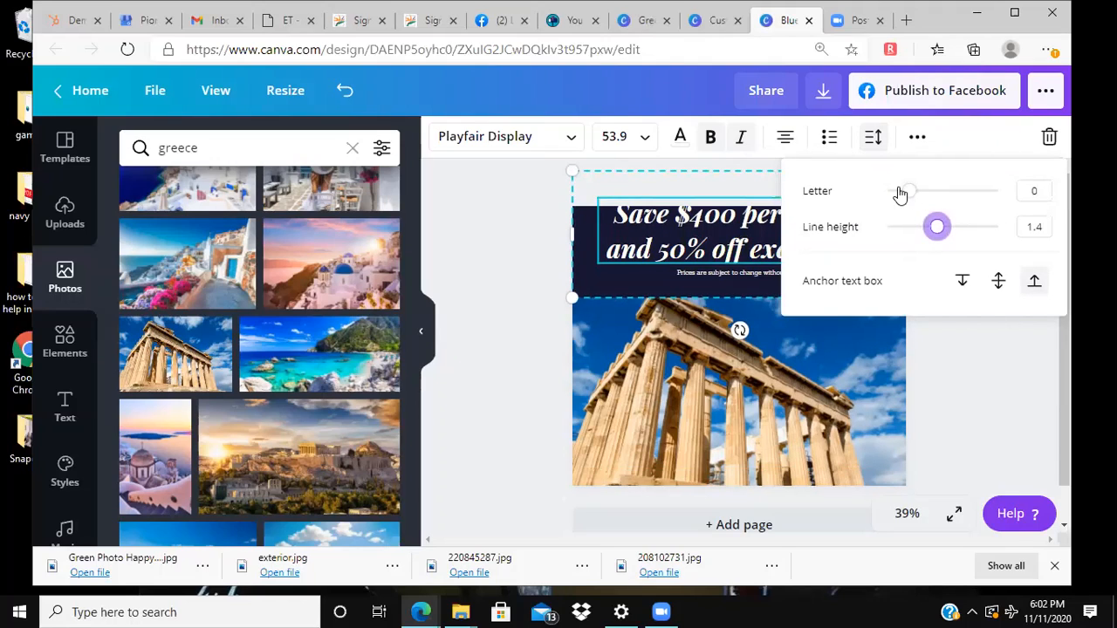
{"action": "mouse_move", "coordinate": [908, 194]}
{"action": "left_mouse_down"}
{"action": "mouse_move", "coordinate": [957, 194]}
{"action": "mouse_move", "coordinate": [907, 191]}
{"action": "left_mouse_up"}
{"action": "left_click", "coordinate": [954, 324]}
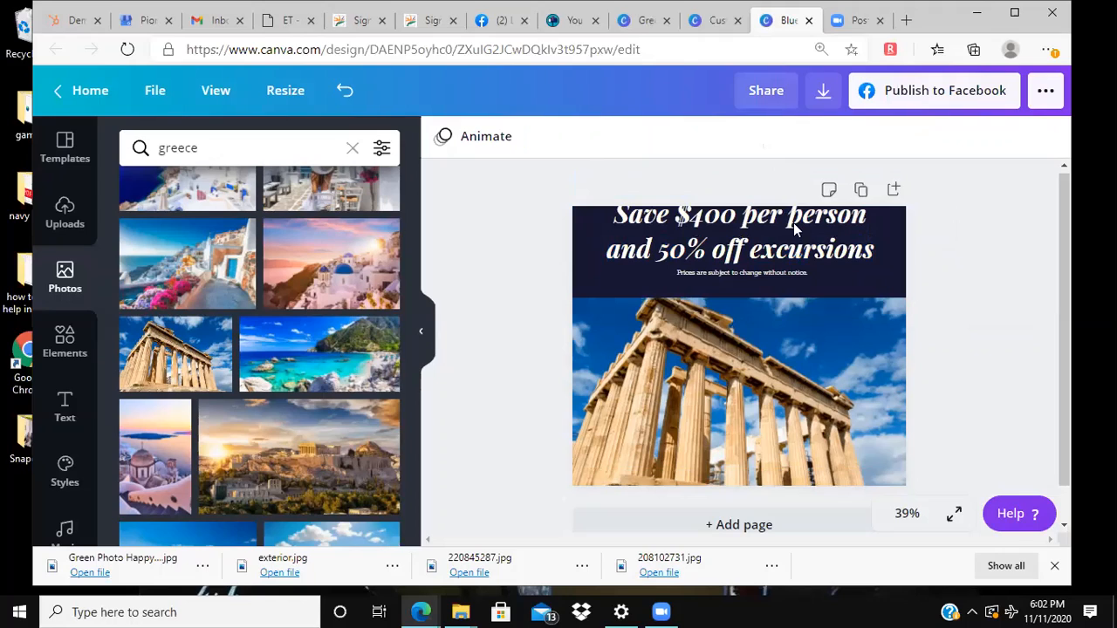
Step: Undo the recent headline edits, back to the single line "Save $400 per person" with "DO AS THE ROMANS DO" restored above it
{"action": "left_click", "coordinate": [345, 93]}
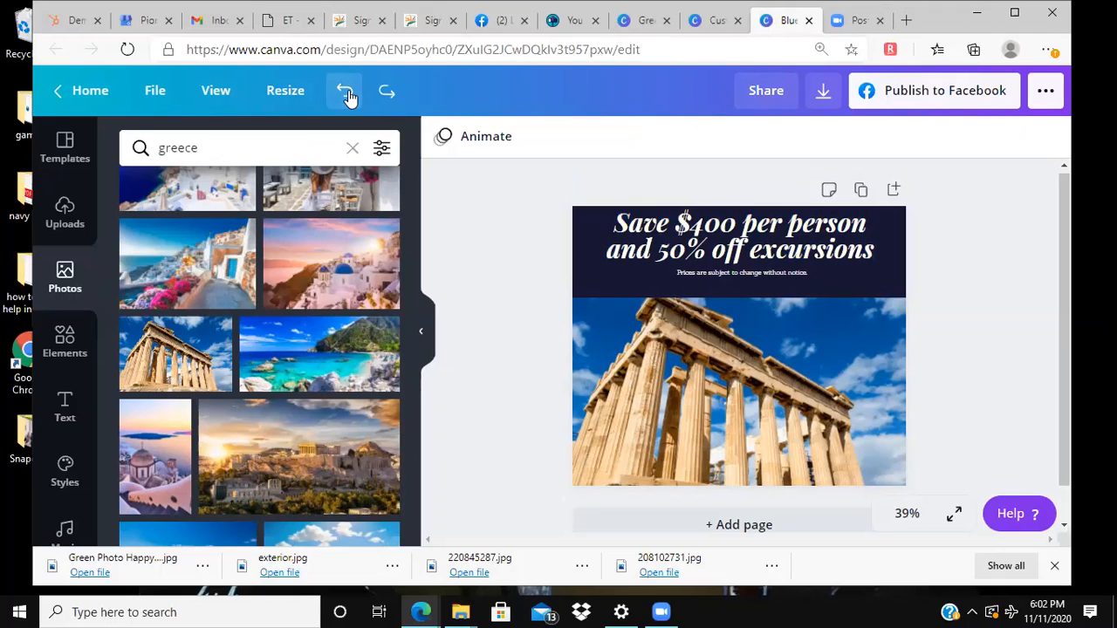
{"action": "left_click", "coordinate": [346, 93]}
{"action": "left_click", "coordinate": [346, 93]}
{"action": "left_click", "coordinate": [346, 93]}
{"action": "left_click", "coordinate": [346, 93]}
{"action": "left_click", "coordinate": [345, 92]}
{"action": "left_click", "coordinate": [346, 92]}
{"action": "left_click", "coordinate": [345, 93]}
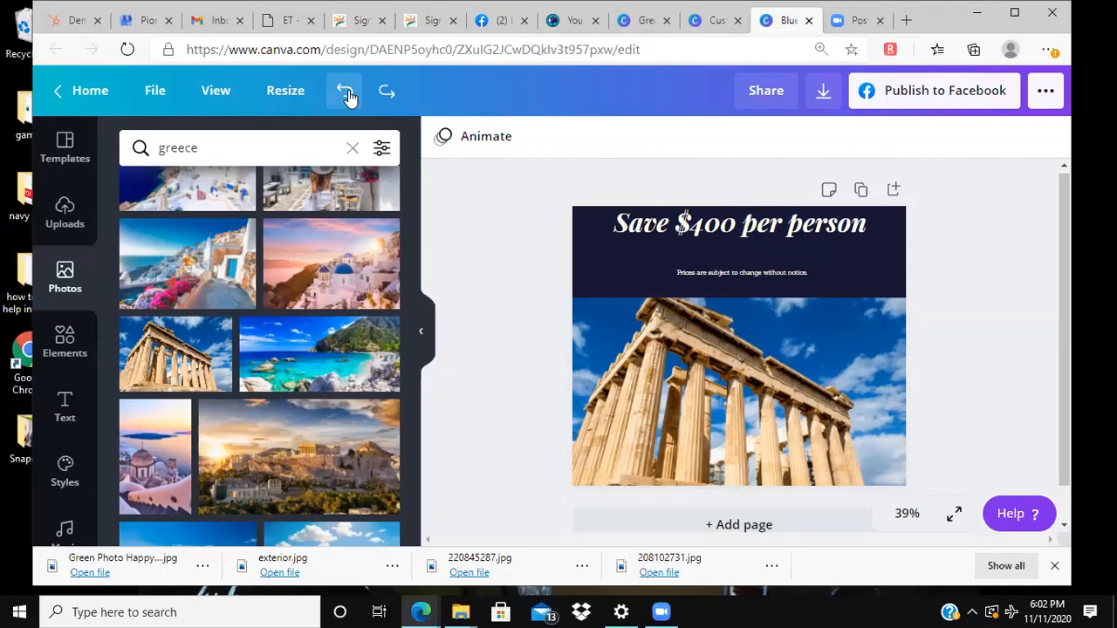
{"action": "left_click", "coordinate": [345, 93]}
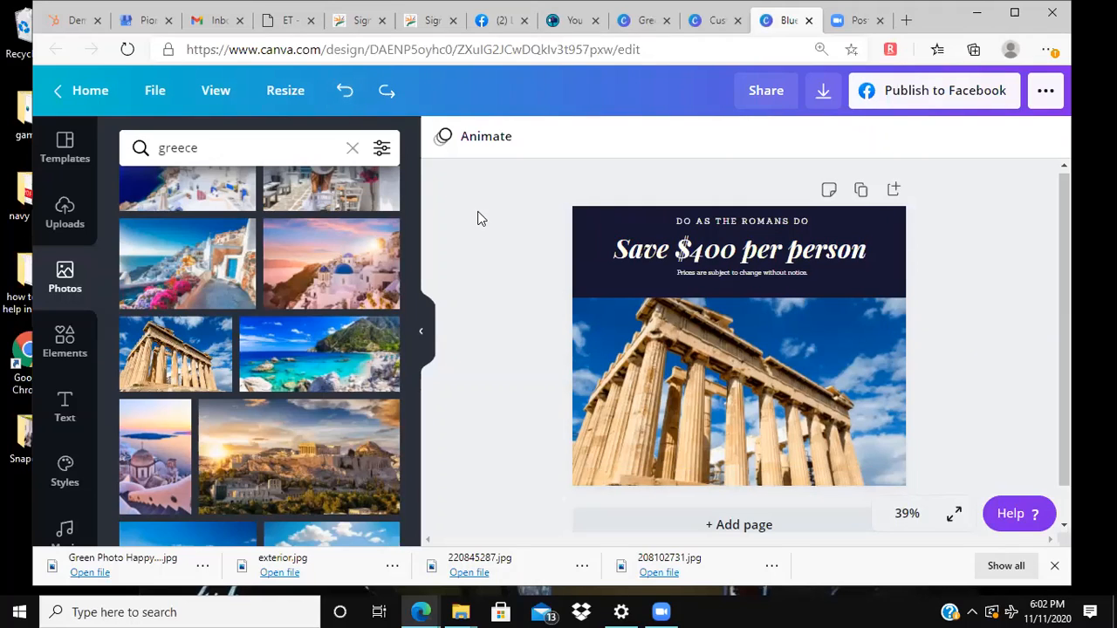
Step: Try the Block, Rise, Baseline, Pop and Tumble page animations and set the animation back to None
{"action": "left_click", "coordinate": [445, 141]}
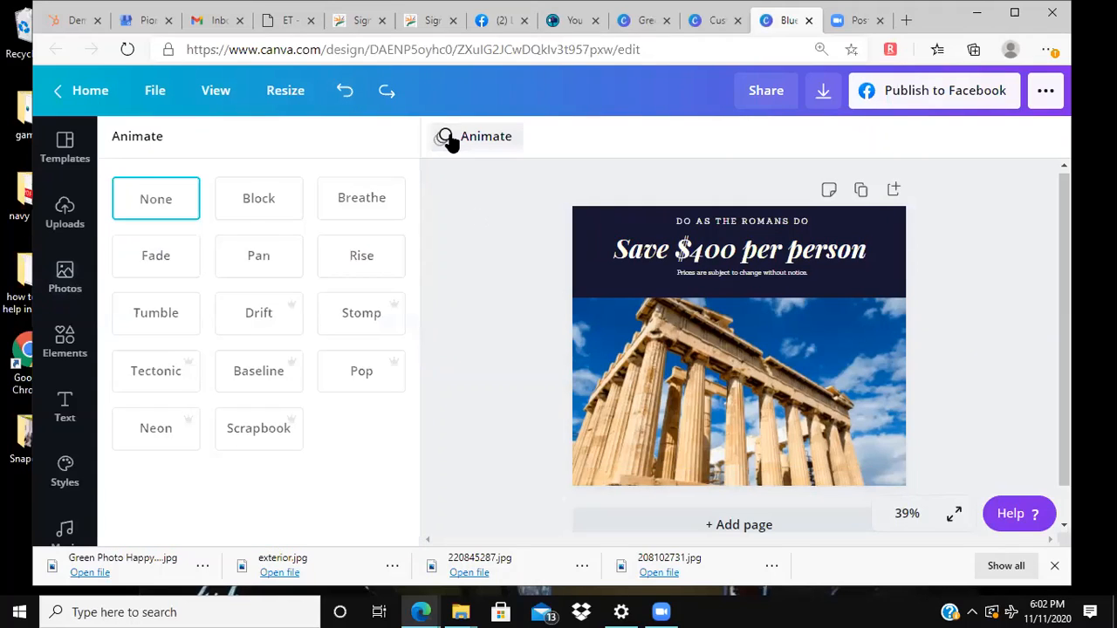
{"action": "left_click", "coordinate": [273, 205]}
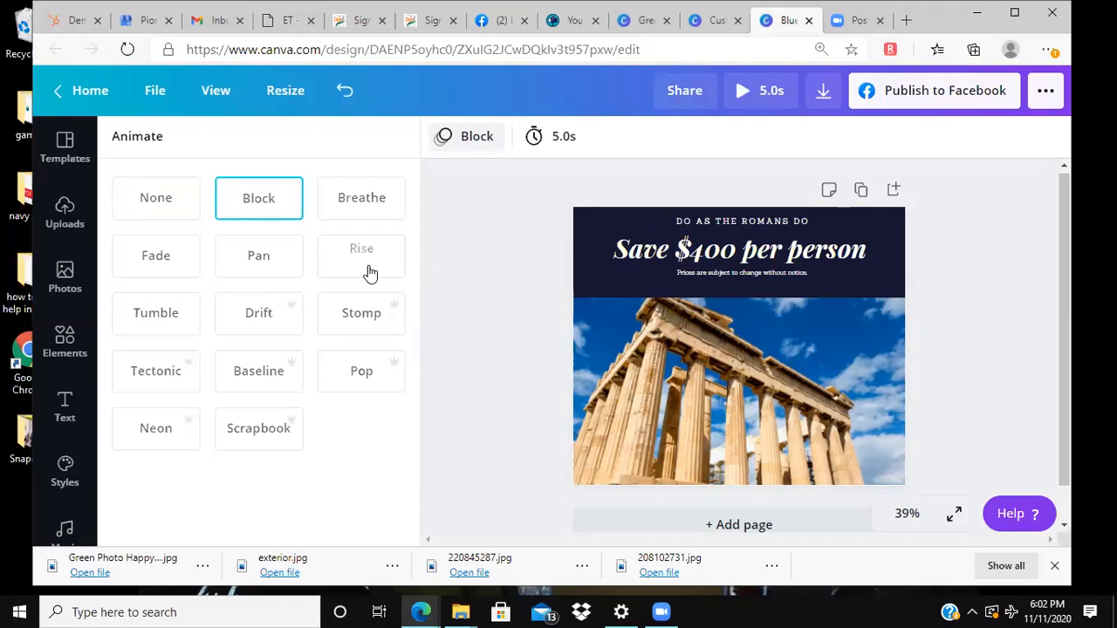
{"action": "left_click", "coordinate": [370, 274]}
{"action": "left_click", "coordinate": [283, 375]}
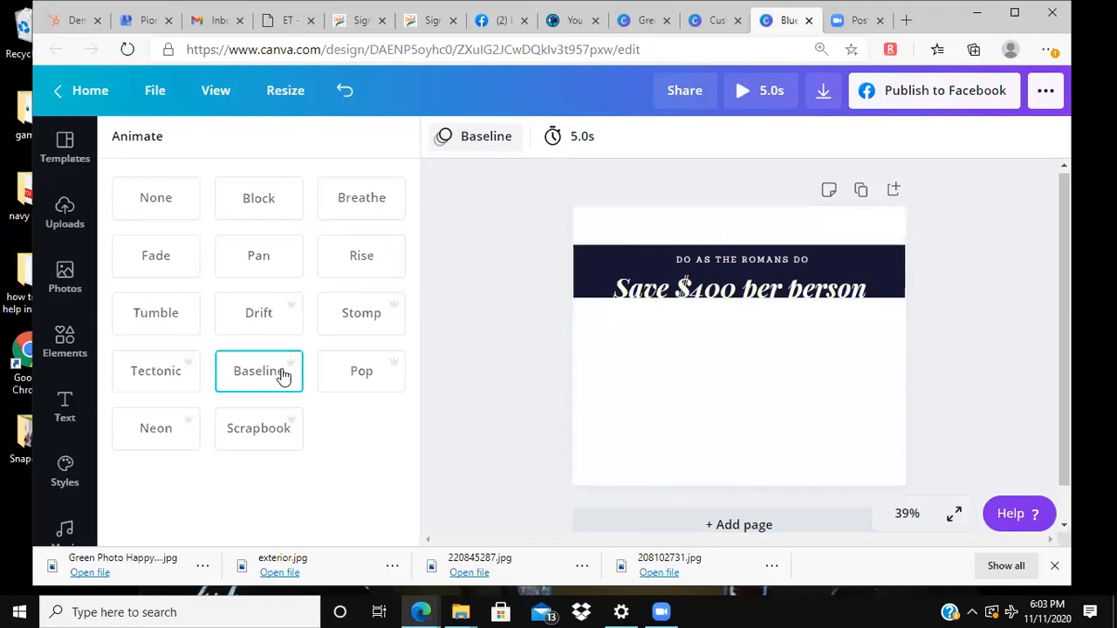
{"action": "left_click", "coordinate": [342, 378]}
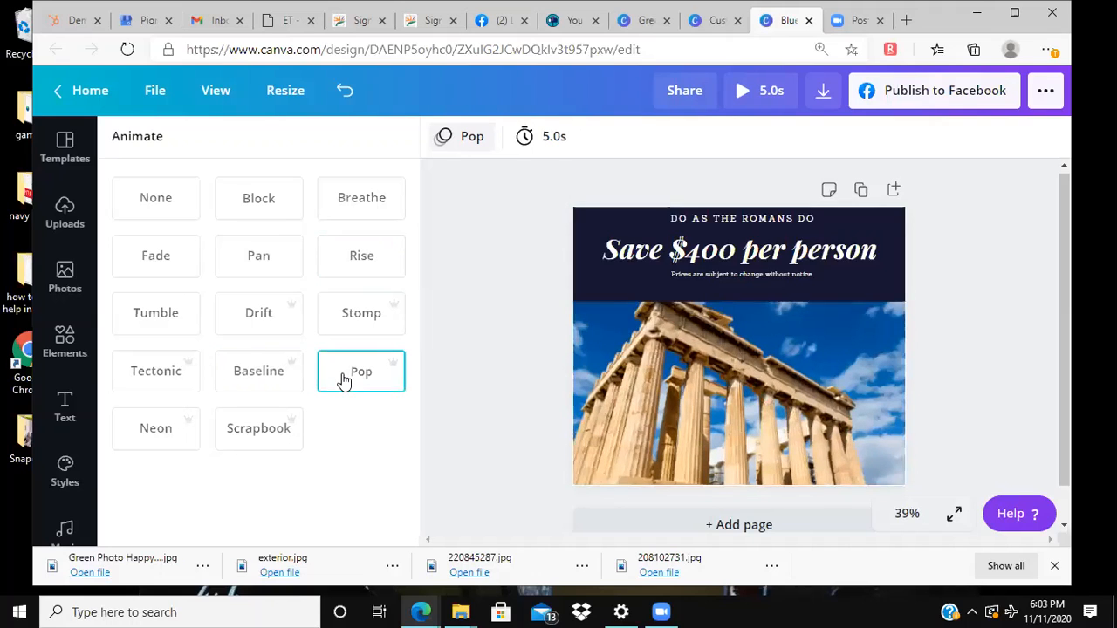
{"action": "left_click", "coordinate": [154, 312]}
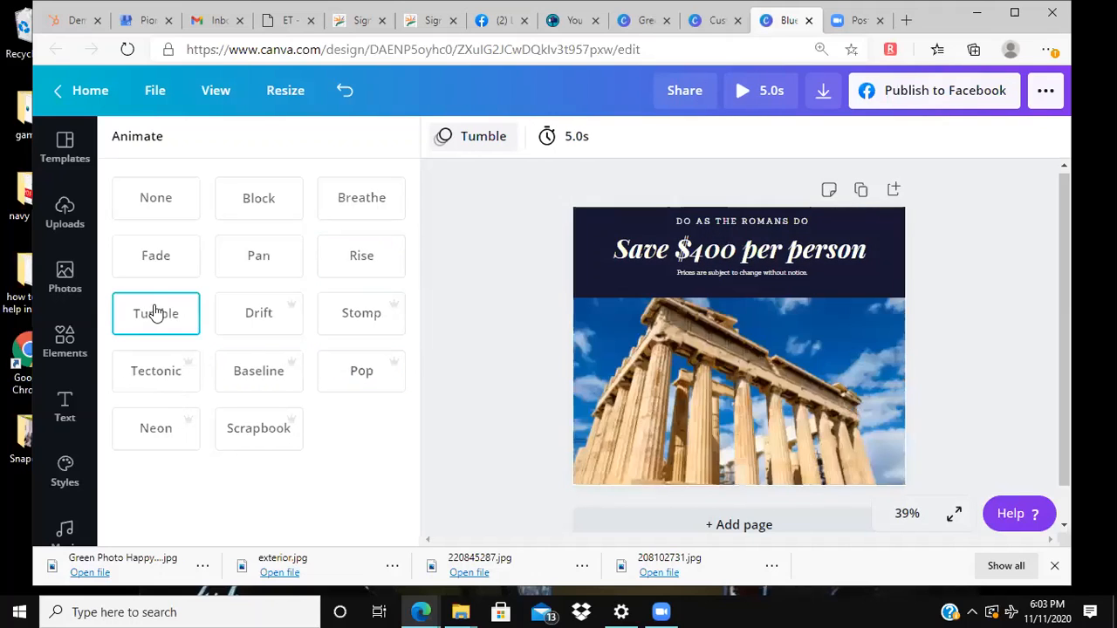
{"action": "left_click", "coordinate": [151, 189]}
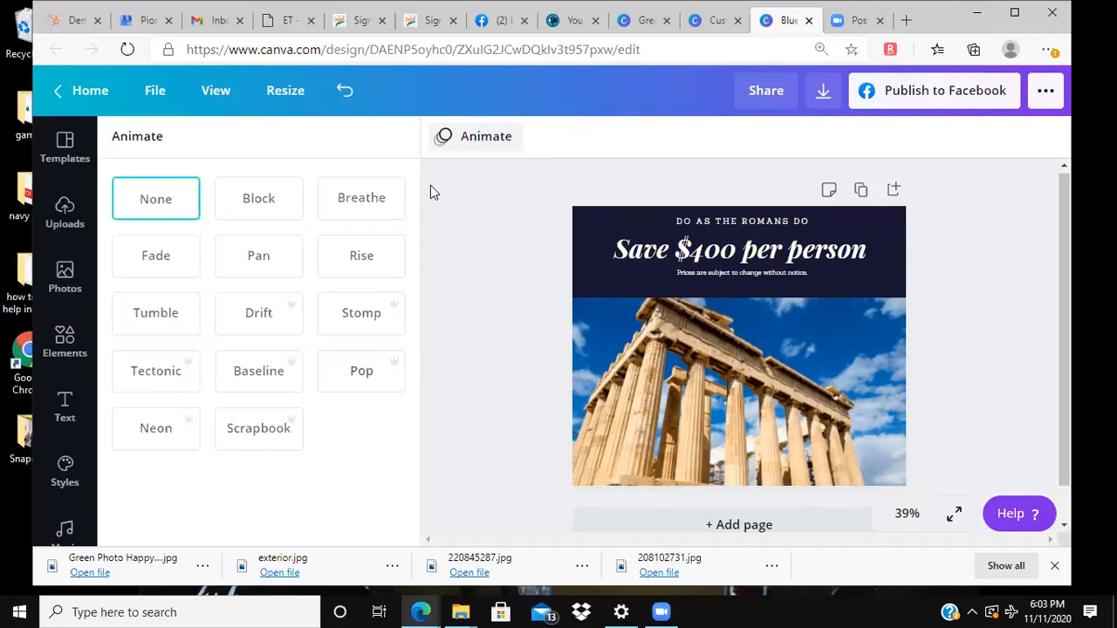
{"action": "left_click", "coordinate": [481, 179]}
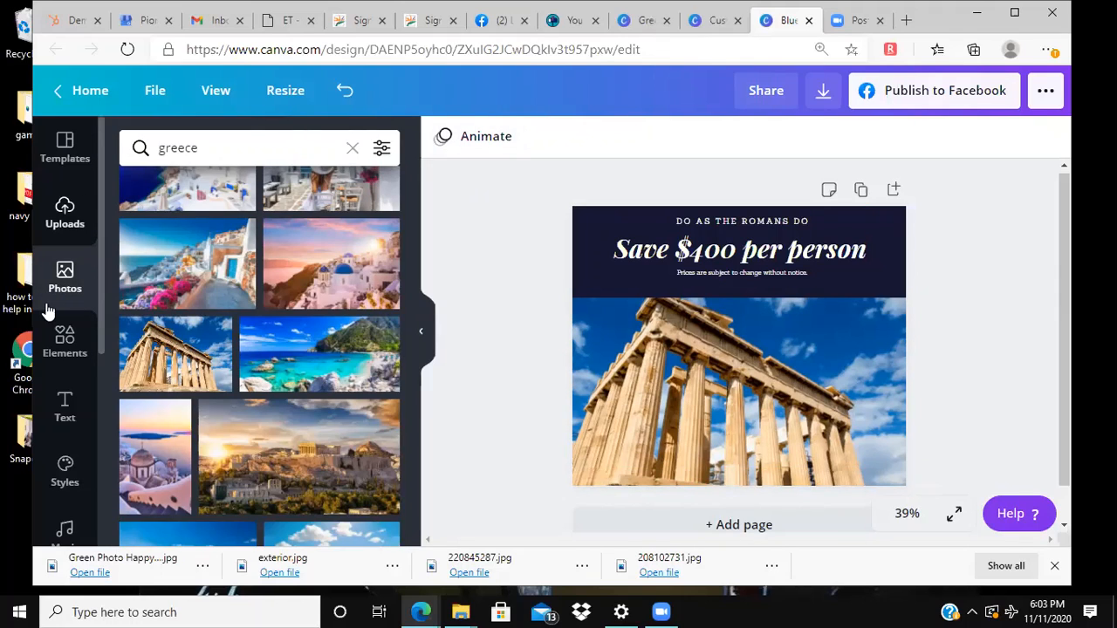
Step: Add a dotted line from the Lines elements and move it to the lower part of the temple photo
{"action": "left_click", "coordinate": [54, 344]}
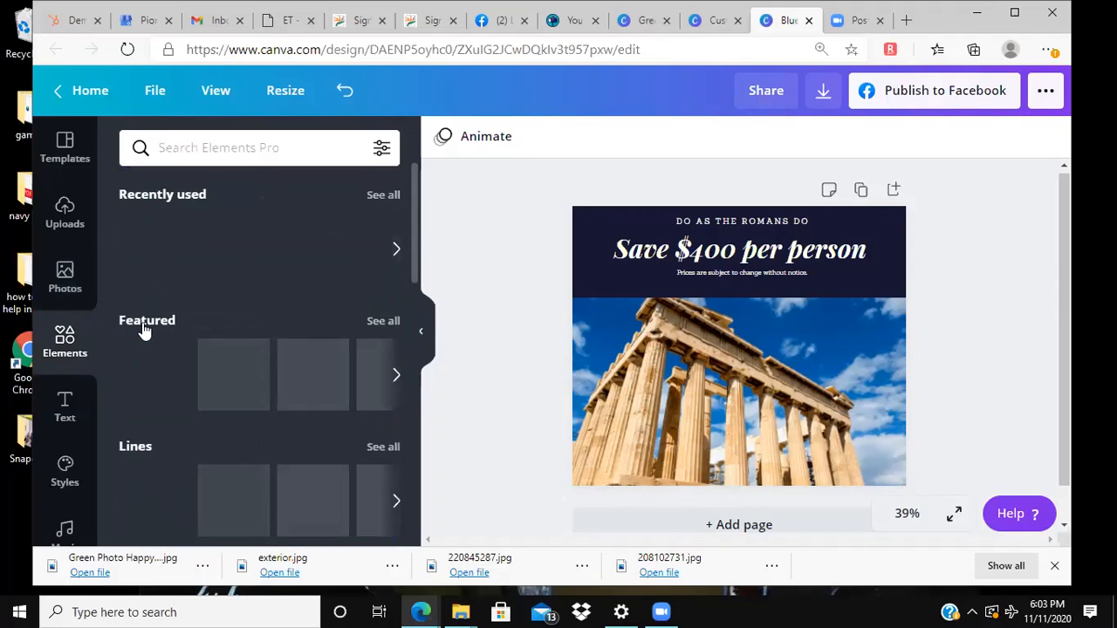
{"action": "scroll", "coordinate": [250, 355], "scroll_direction": "down", "scroll_amount": 2}
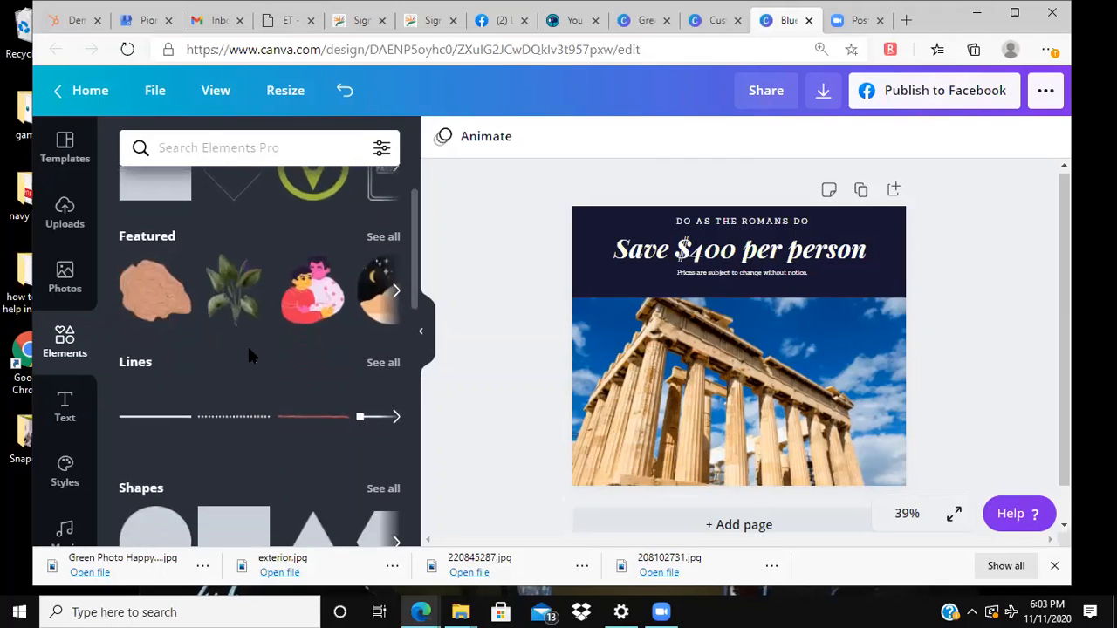
{"action": "scroll", "coordinate": [249, 349], "scroll_direction": "up", "scroll_amount": 2}
{"action": "left_click", "coordinate": [397, 245]}
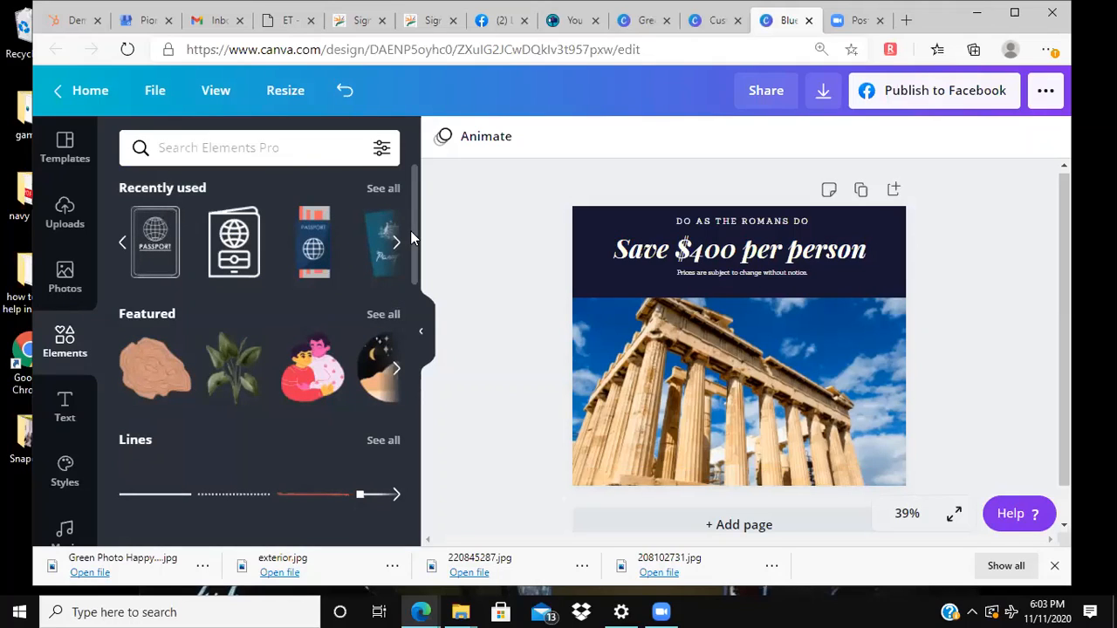
{"action": "scroll", "coordinate": [410, 244], "scroll_direction": "down", "scroll_amount": 3}
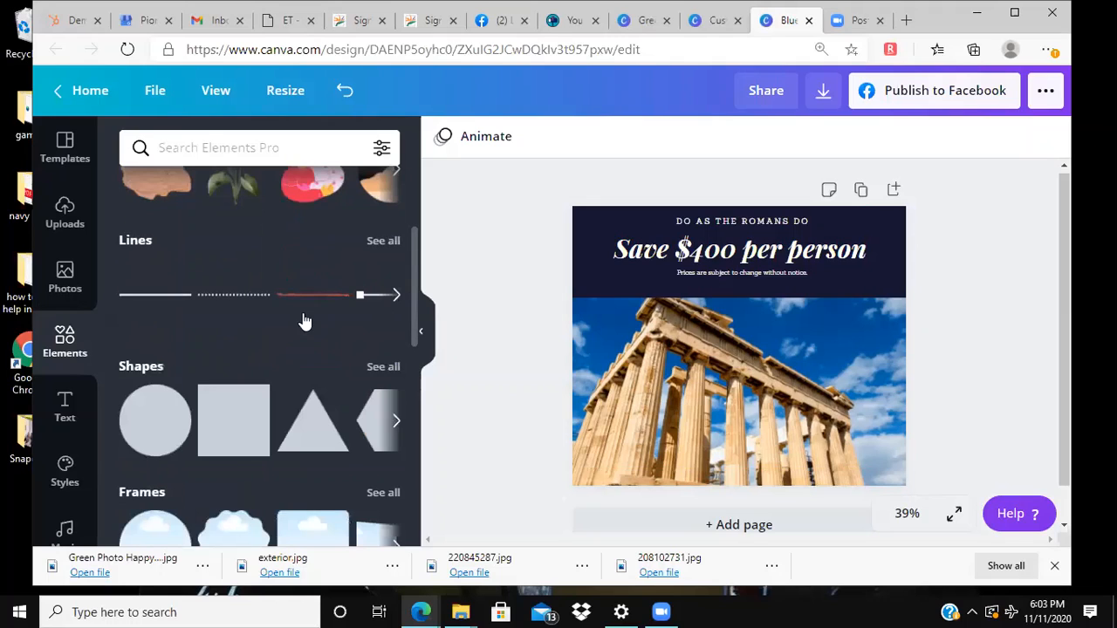
{"action": "left_click", "coordinate": [399, 295]}
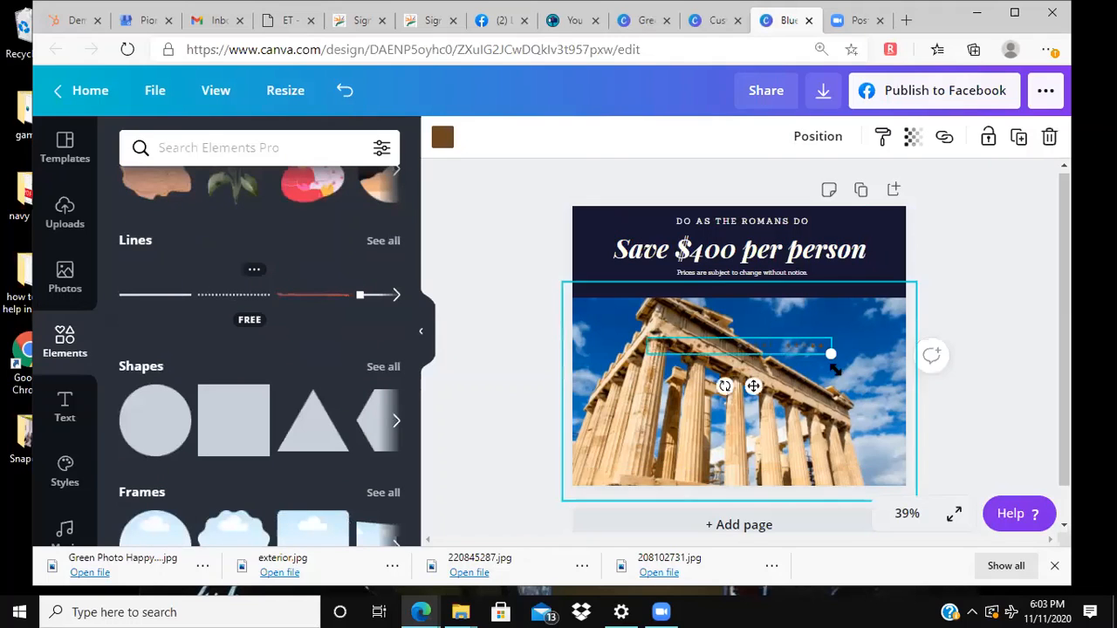
{"action": "left_click_drag", "start_coordinate": [803, 358], "coordinate": [809, 454]}
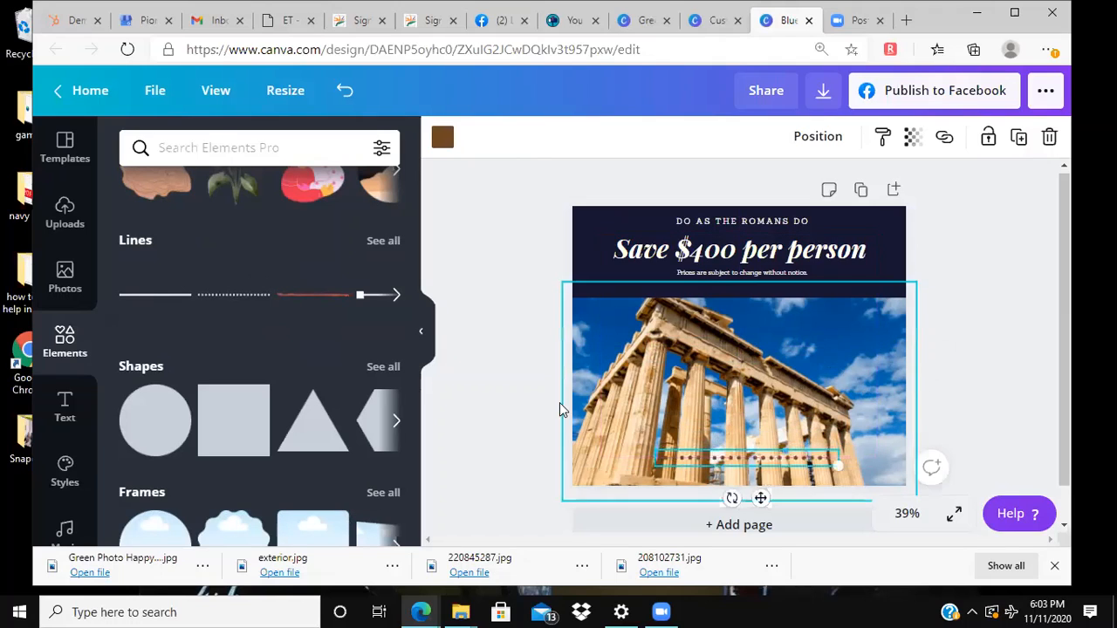
{"action": "left_click", "coordinate": [476, 415]}
Step: Place a scalloped frame over the right side of the temple photo and fill it with the turquoise beach photo
{"action": "scroll", "coordinate": [207, 411], "scroll_direction": "down", "scroll_amount": 3}
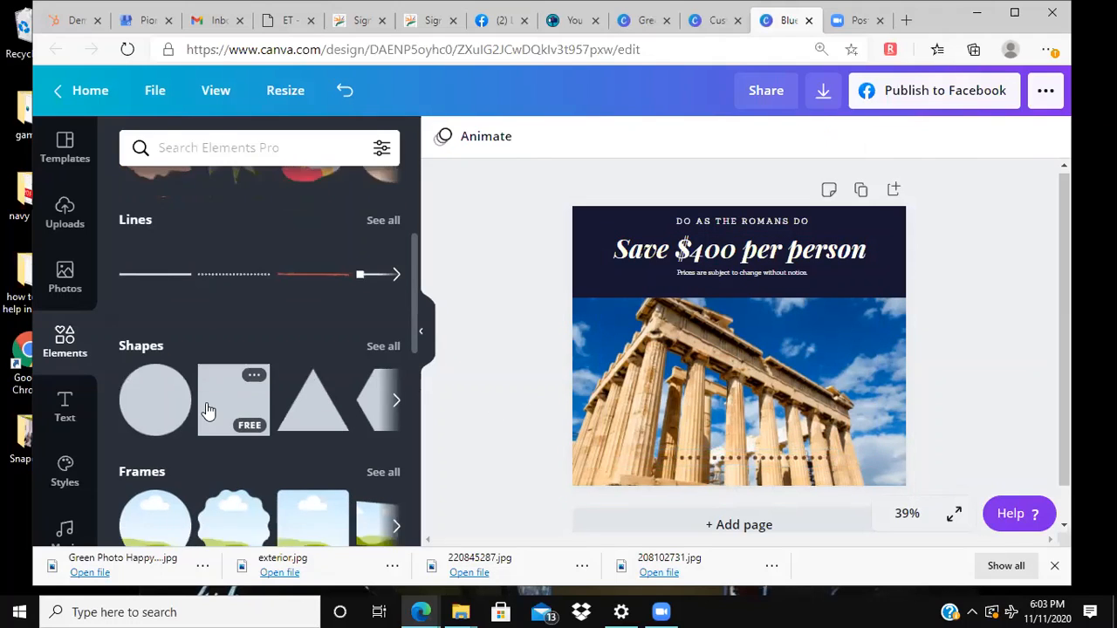
{"action": "left_click_drag", "start_coordinate": [231, 389], "coordinate": [797, 332]}
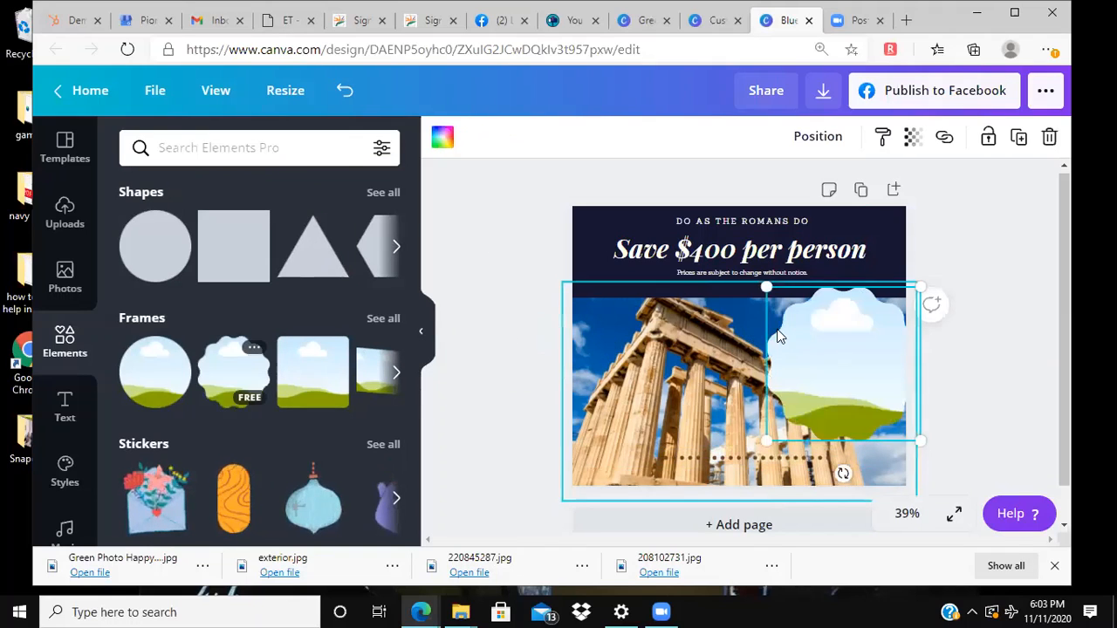
{"action": "left_click", "coordinate": [74, 289]}
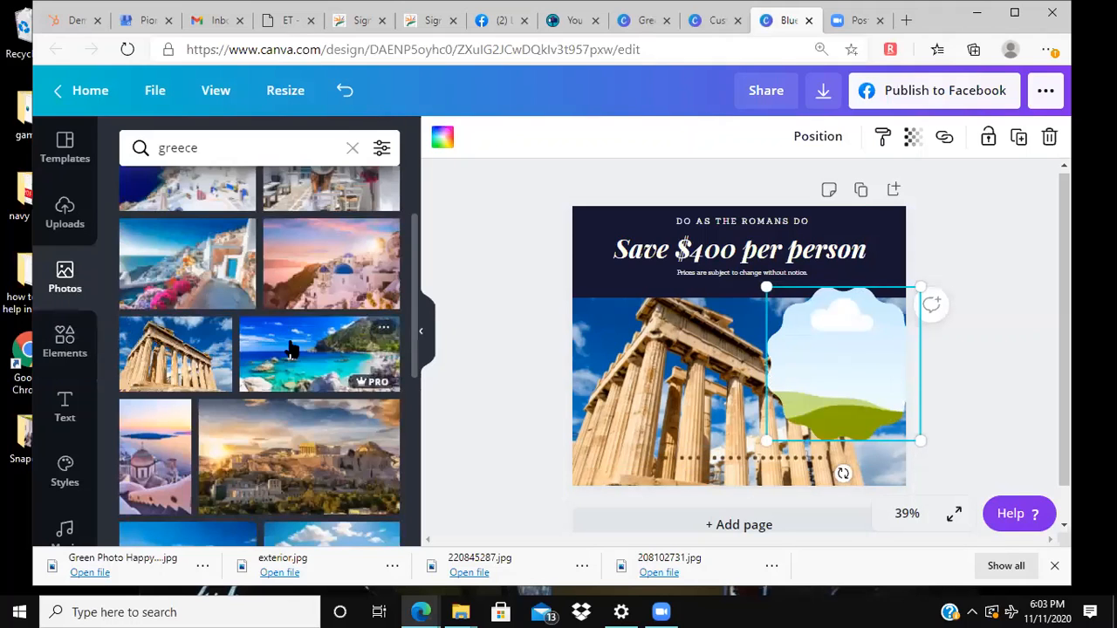
{"action": "left_click_drag", "start_coordinate": [290, 349], "coordinate": [820, 349]}
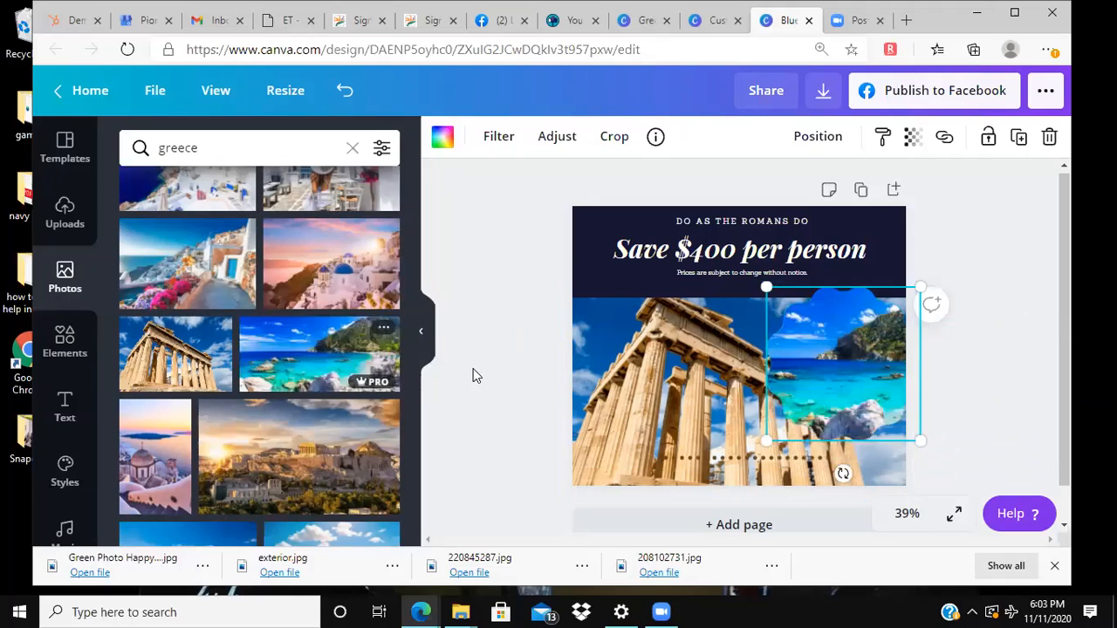
{"action": "left_click", "coordinate": [479, 377]}
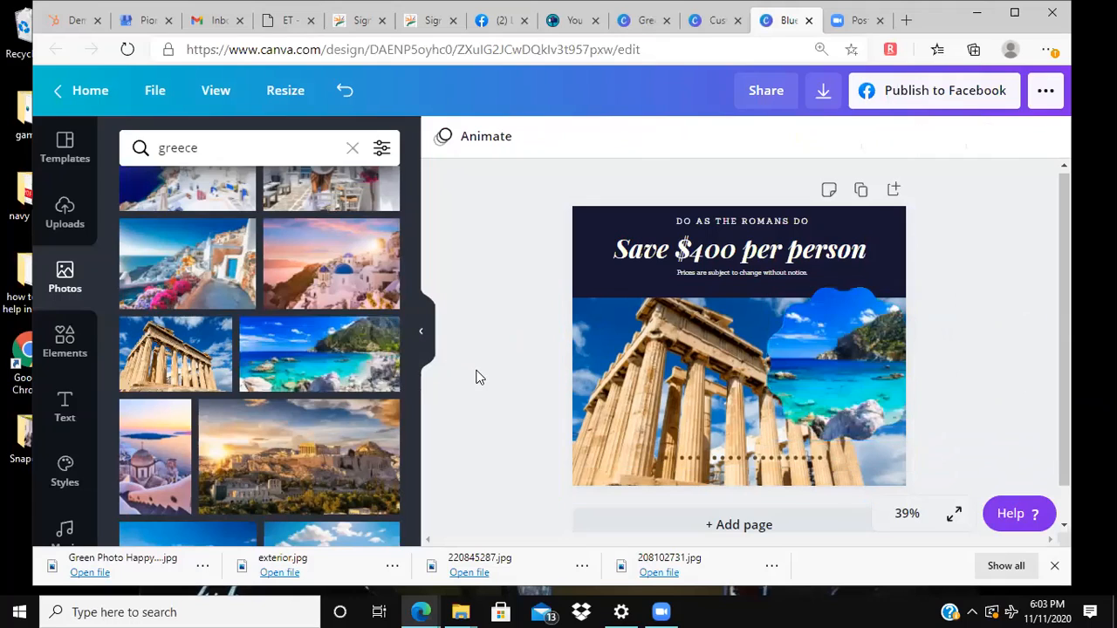
Step: Try the pink and purple Horizon colour palette on the page, and replace it with the lilac, white and pink Shrikhand palette
{"action": "left_click", "coordinate": [58, 414]}
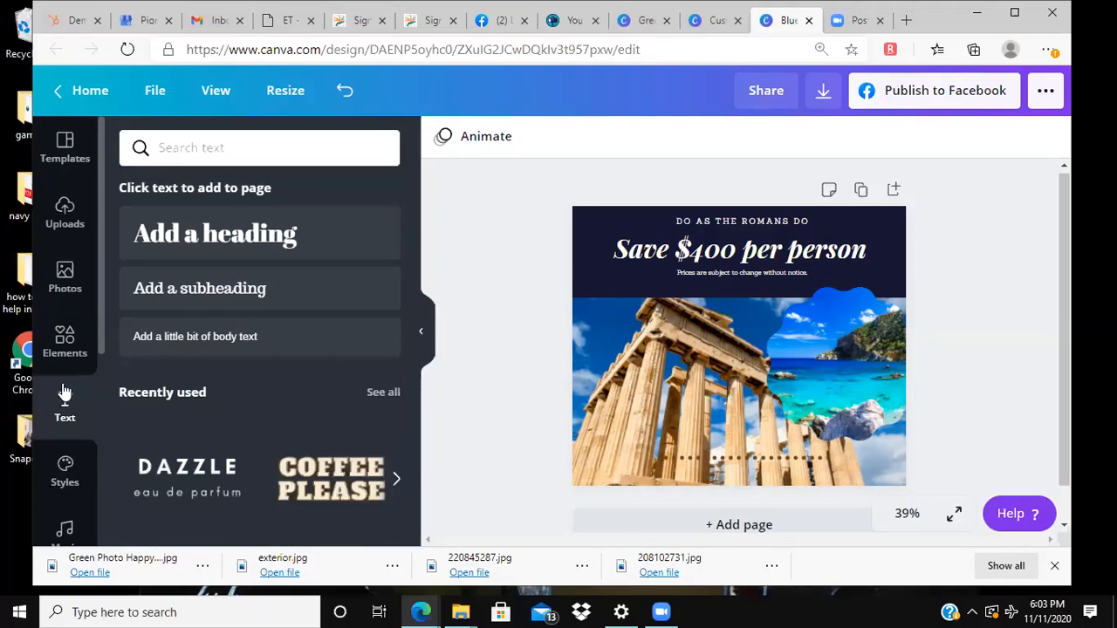
{"action": "left_click", "coordinate": [75, 488]}
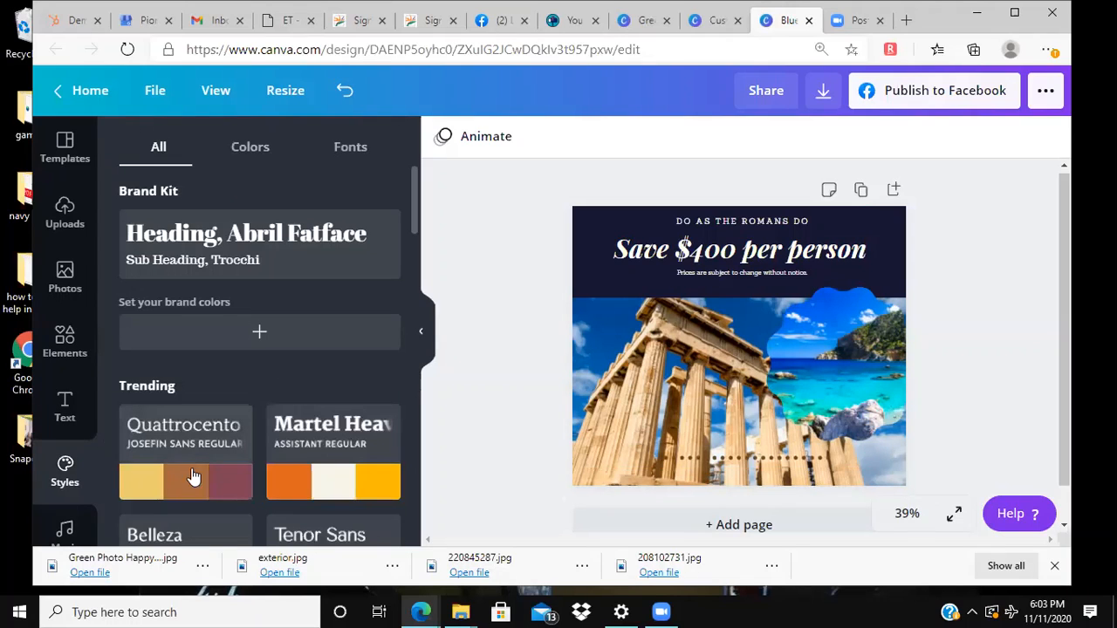
{"action": "scroll", "coordinate": [222, 465], "scroll_direction": "down", "scroll_amount": 2}
{"action": "scroll", "coordinate": [222, 466], "scroll_direction": "down", "scroll_amount": 1}
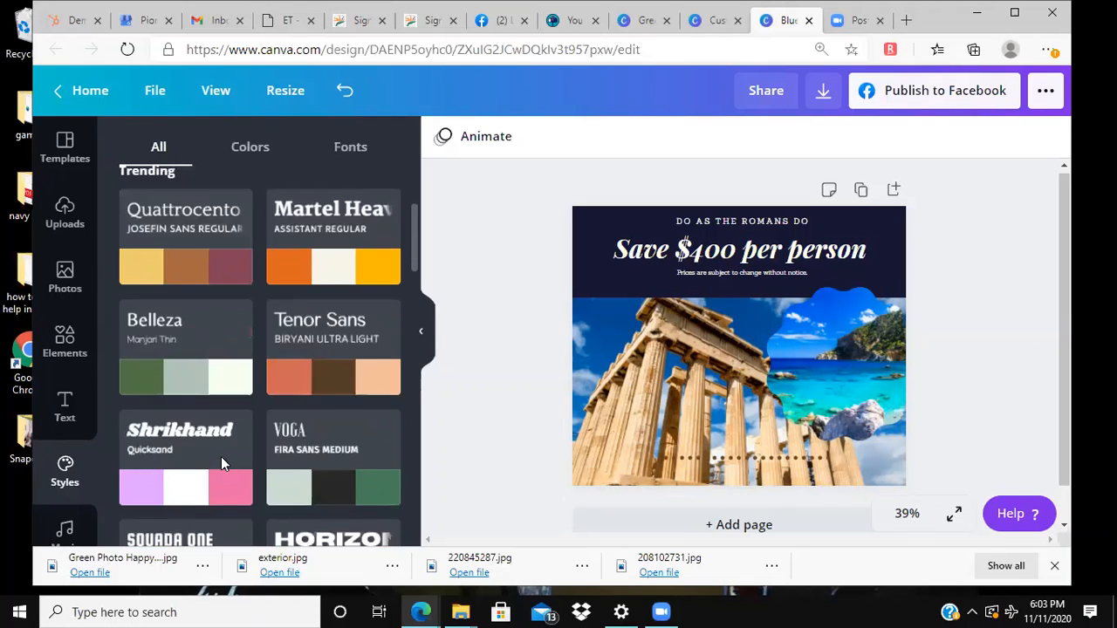
{"action": "scroll", "coordinate": [318, 451], "scroll_direction": "down", "scroll_amount": 1}
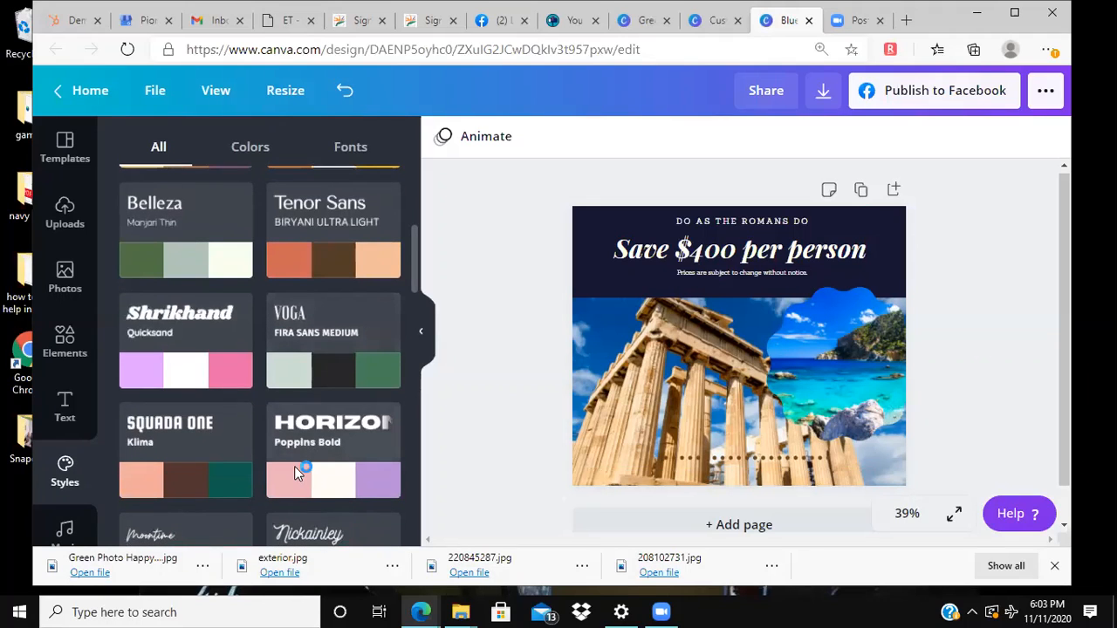
{"action": "left_click", "coordinate": [294, 466]}
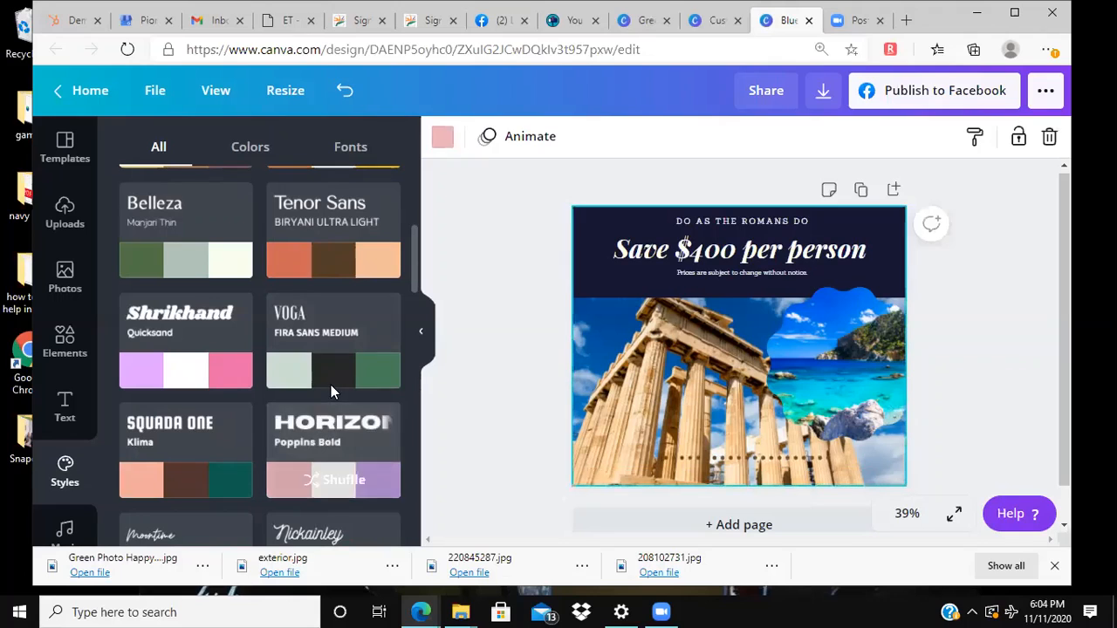
{"action": "left_click", "coordinate": [225, 382]}
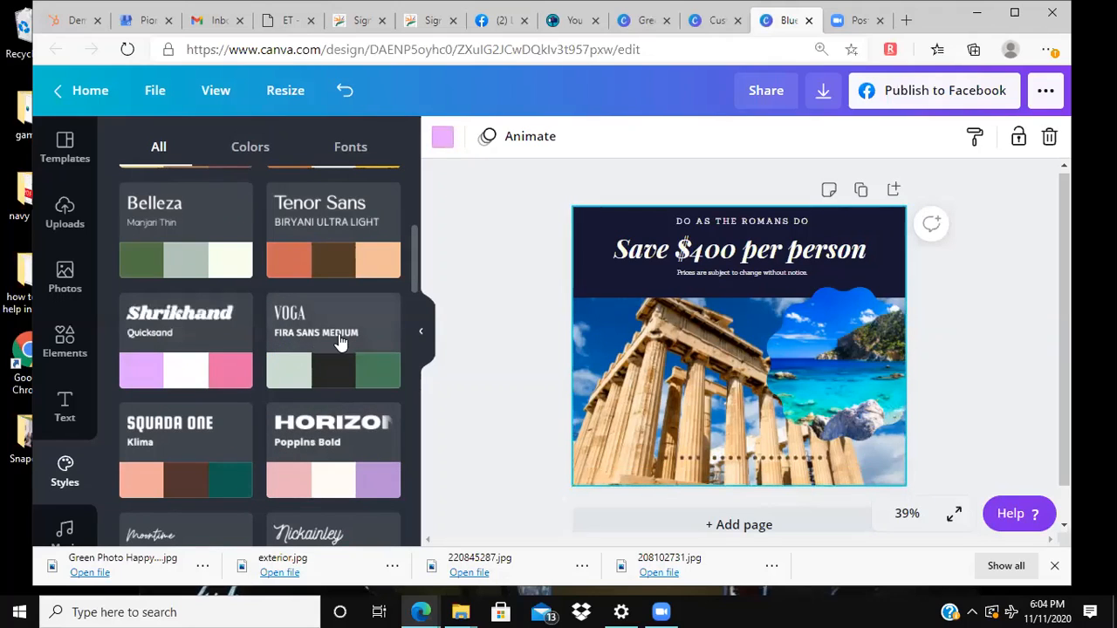
Step: Look through the audio tracks and the stock video library
{"action": "scroll", "coordinate": [47, 466], "scroll_direction": "down", "scroll_amount": 1}
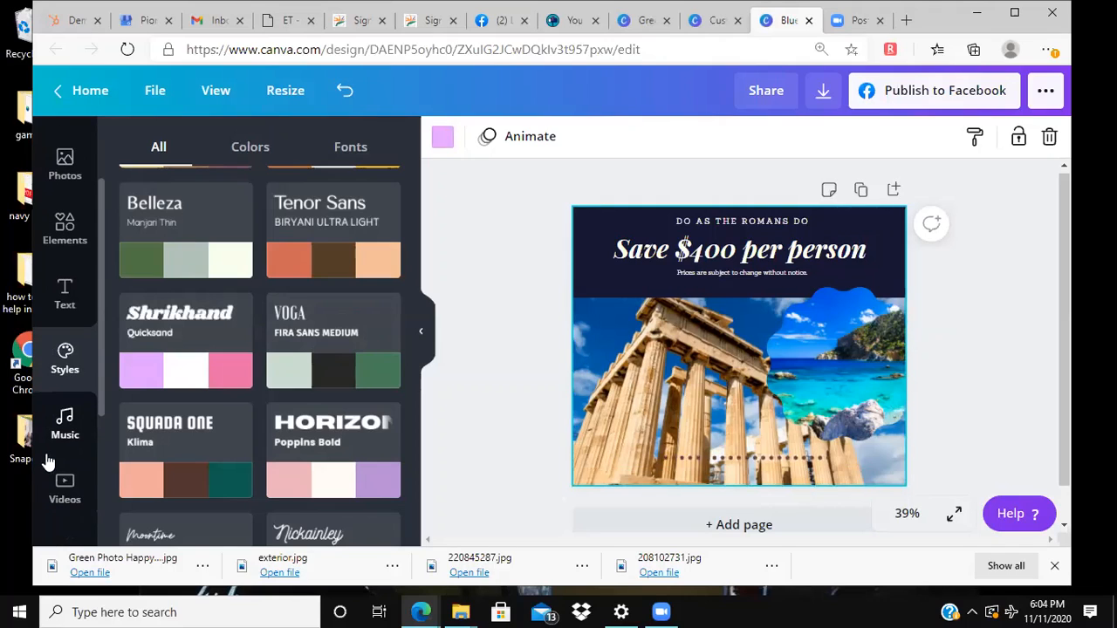
{"action": "left_click", "coordinate": [64, 433]}
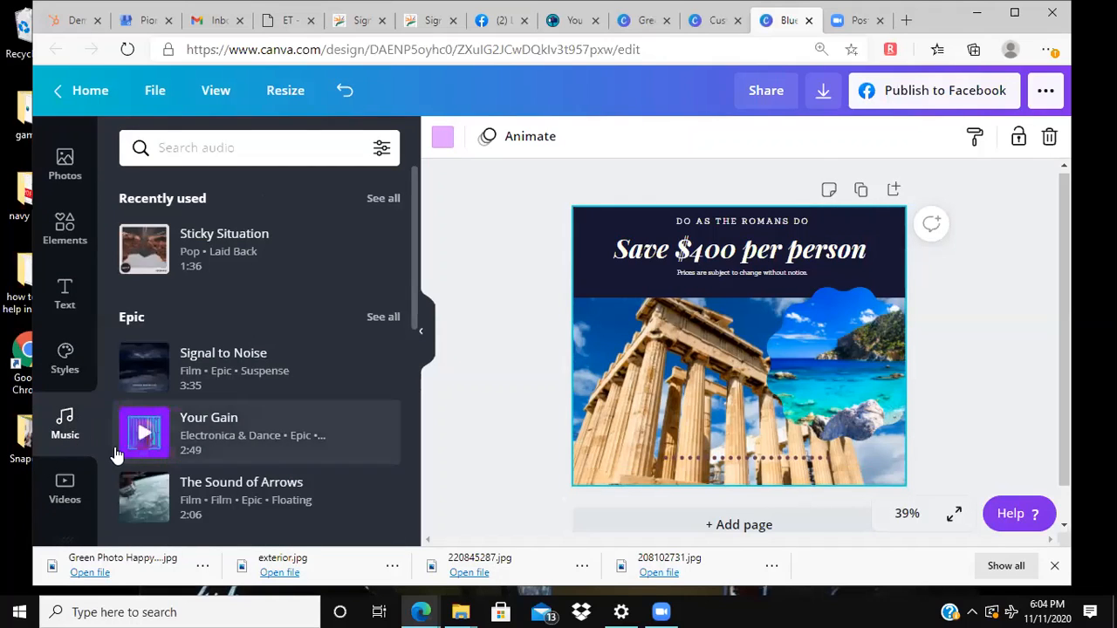
{"action": "left_click", "coordinate": [62, 491]}
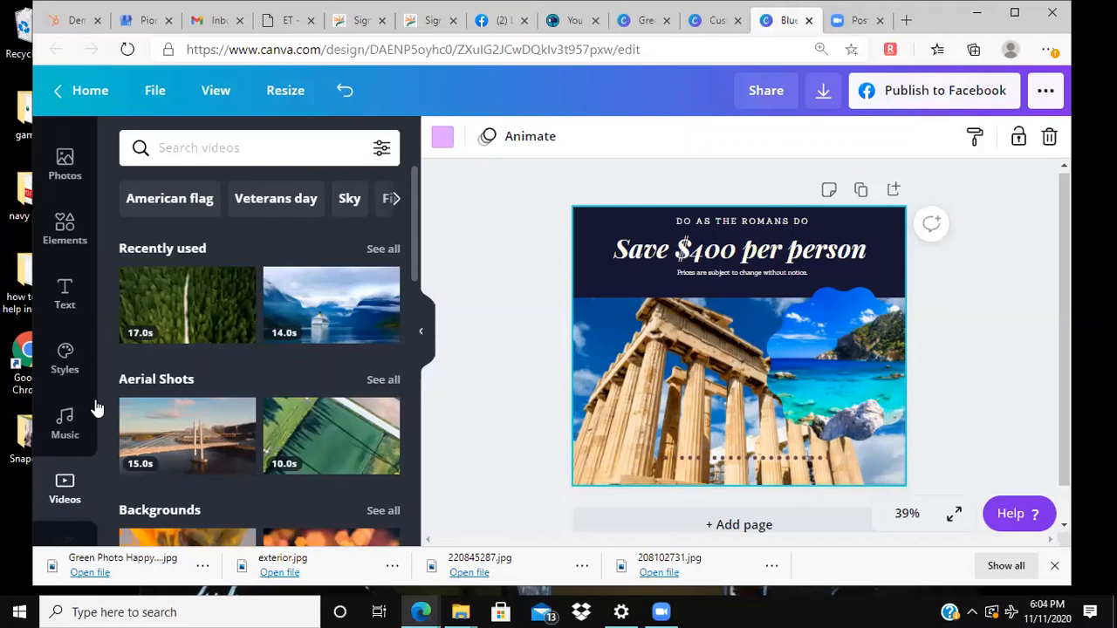
{"action": "scroll", "coordinate": [67, 419], "scroll_direction": "down", "scroll_amount": 3}
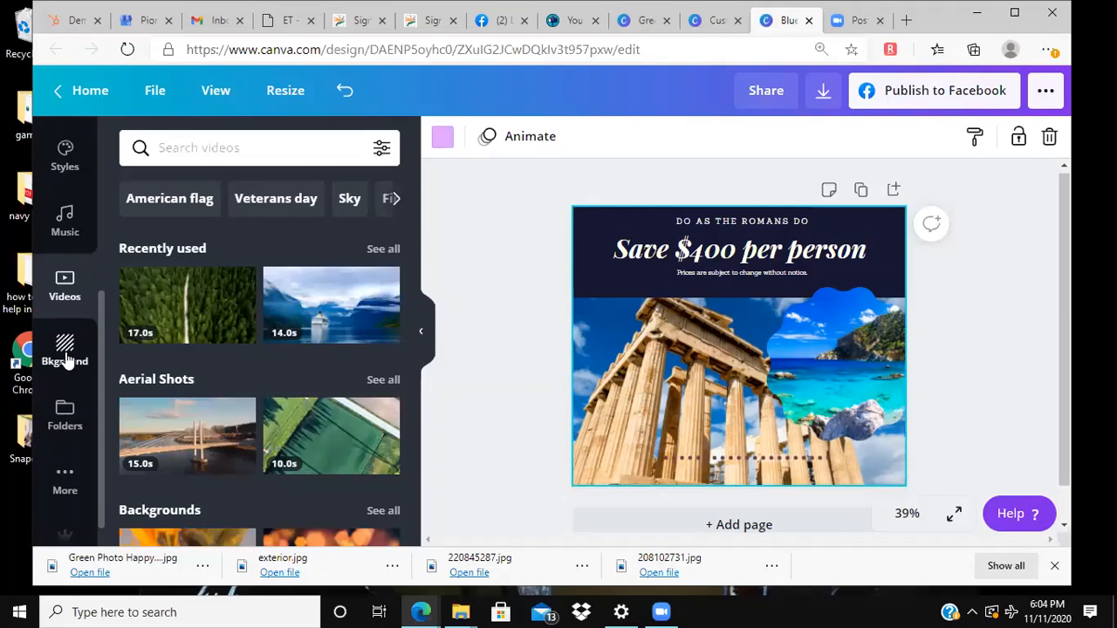
Step: Unlock and ungroup the navy header block behind the headline text, and delete its navy rectangle
{"action": "left_click", "coordinate": [65, 354]}
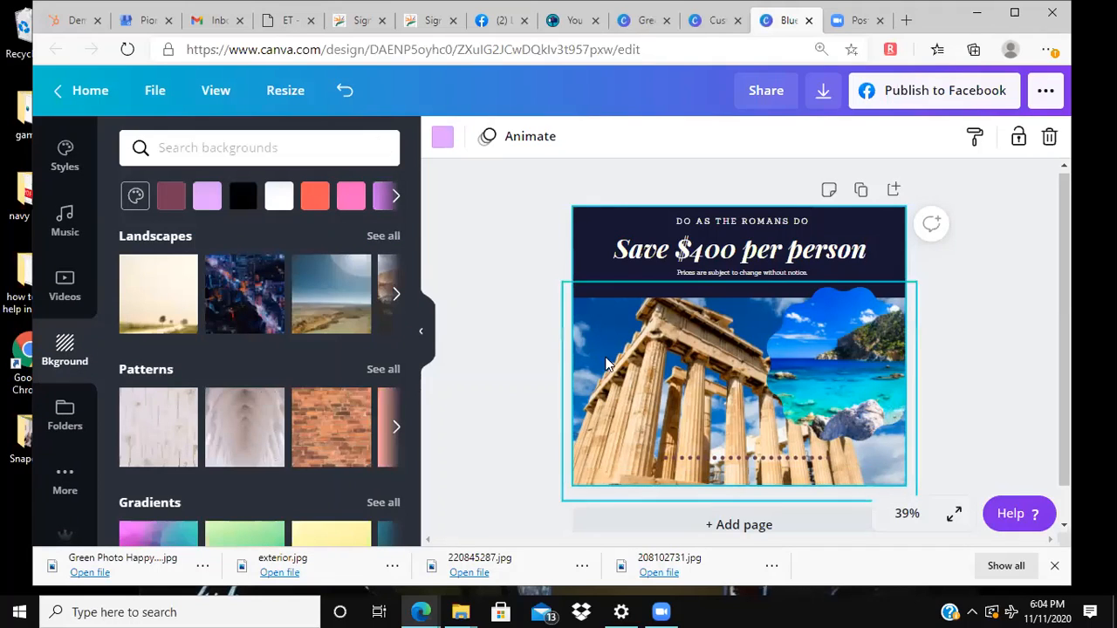
{"action": "left_click", "coordinate": [588, 231]}
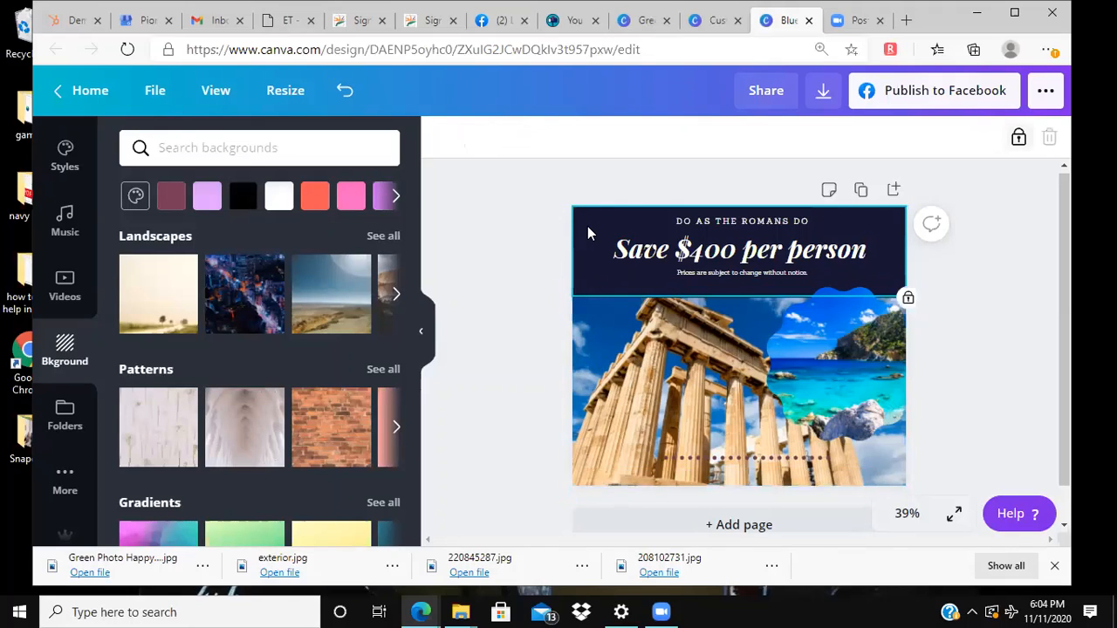
{"action": "left_click", "coordinate": [1017, 138]}
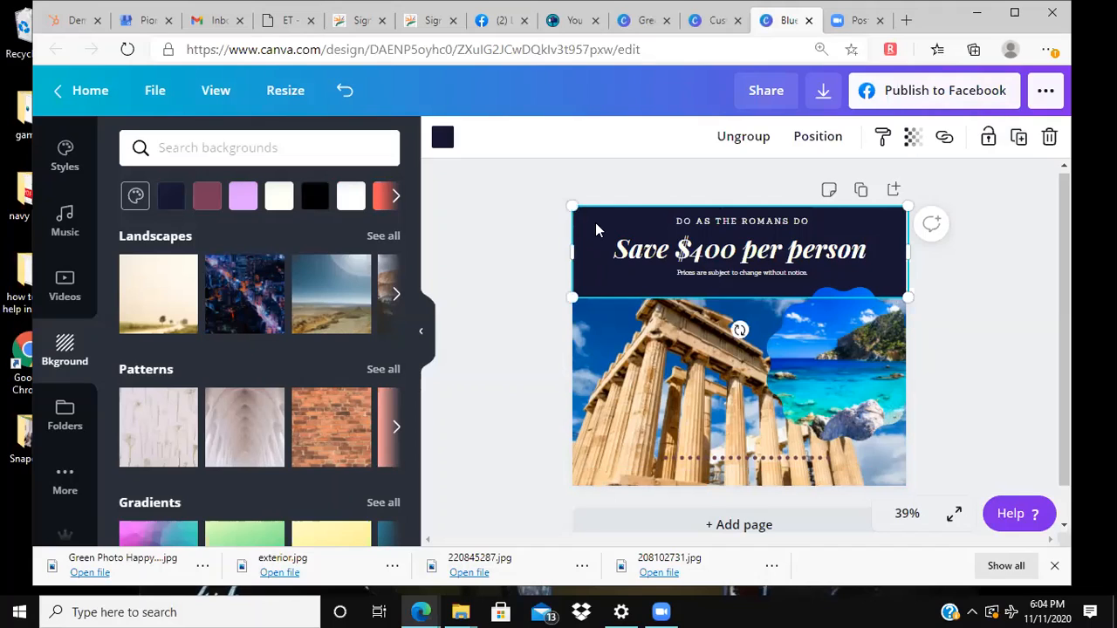
{"action": "left_click", "coordinate": [740, 137]}
{"action": "left_click", "coordinate": [567, 230]}
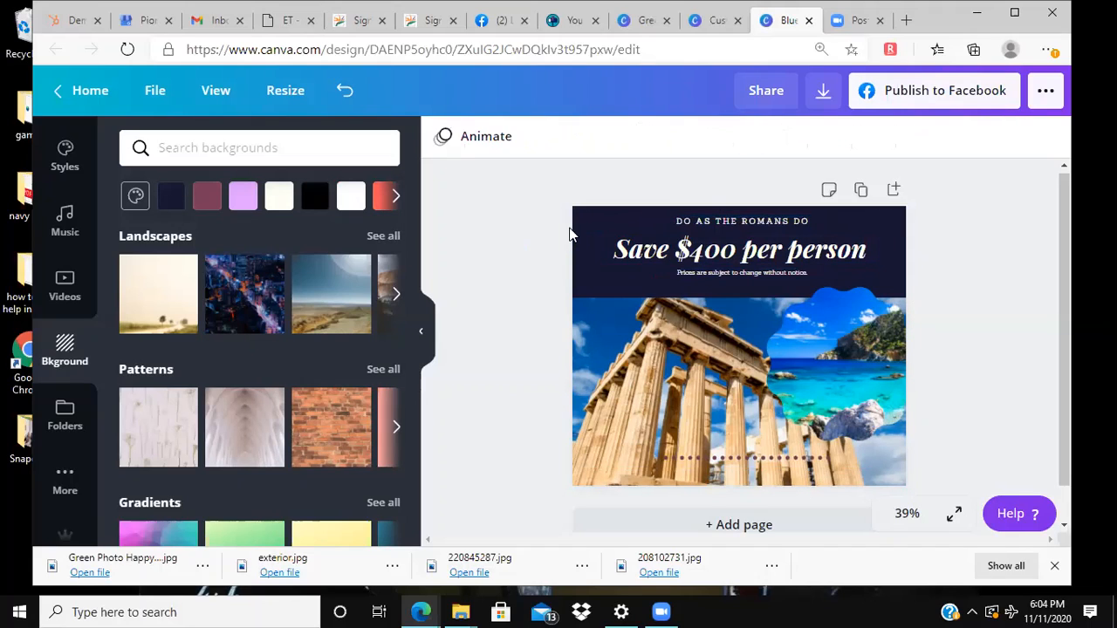
{"action": "left_click", "coordinate": [580, 227]}
{"action": "key", "text": "Delete"}
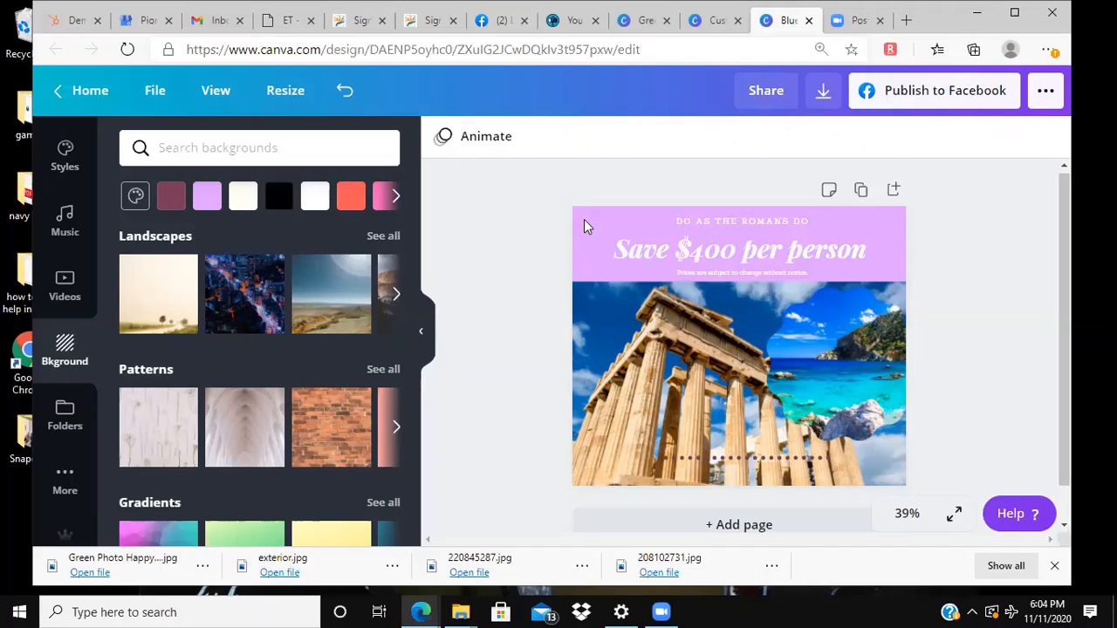
Step: Remove the lilac page background and apply the red brick wall pattern as the new background
{"action": "left_click", "coordinate": [578, 225]}
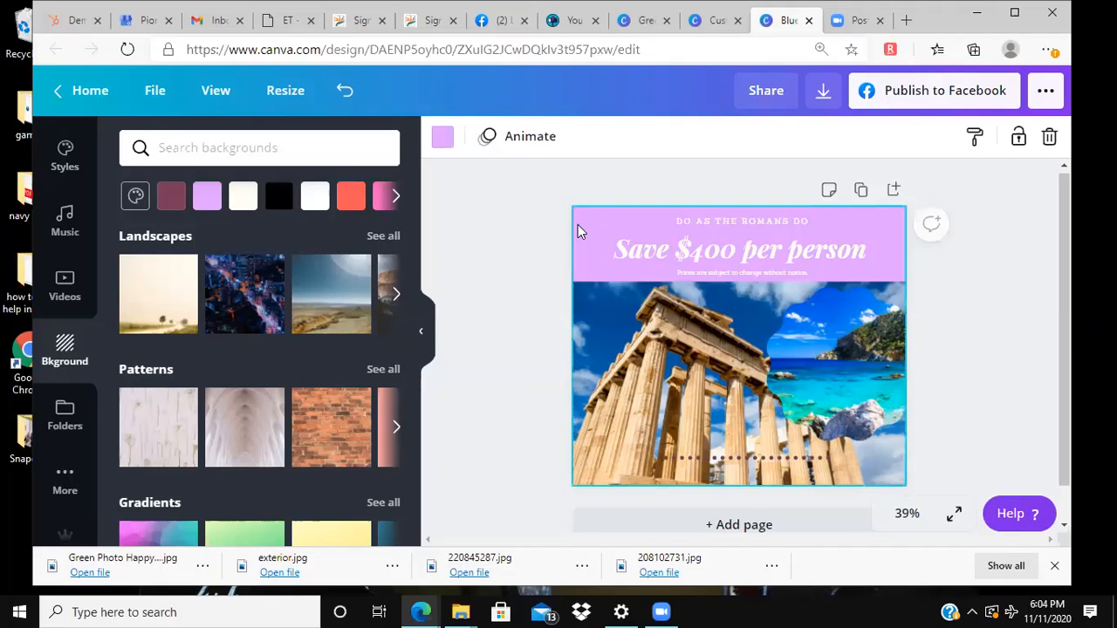
{"action": "key", "text": "Delete"}
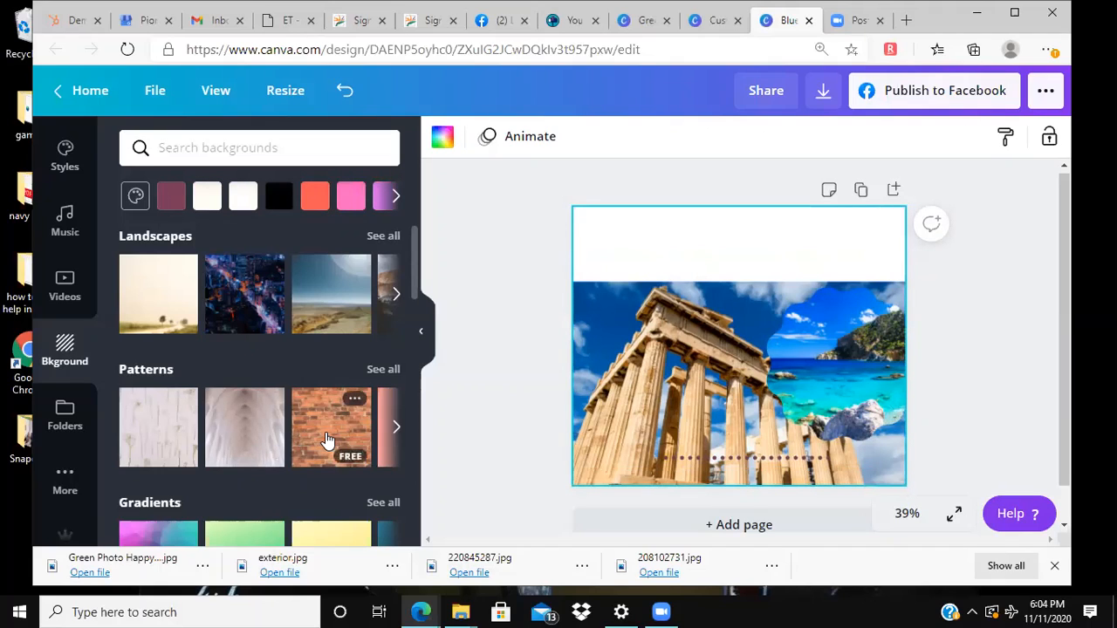
{"action": "left_click", "coordinate": [396, 427]}
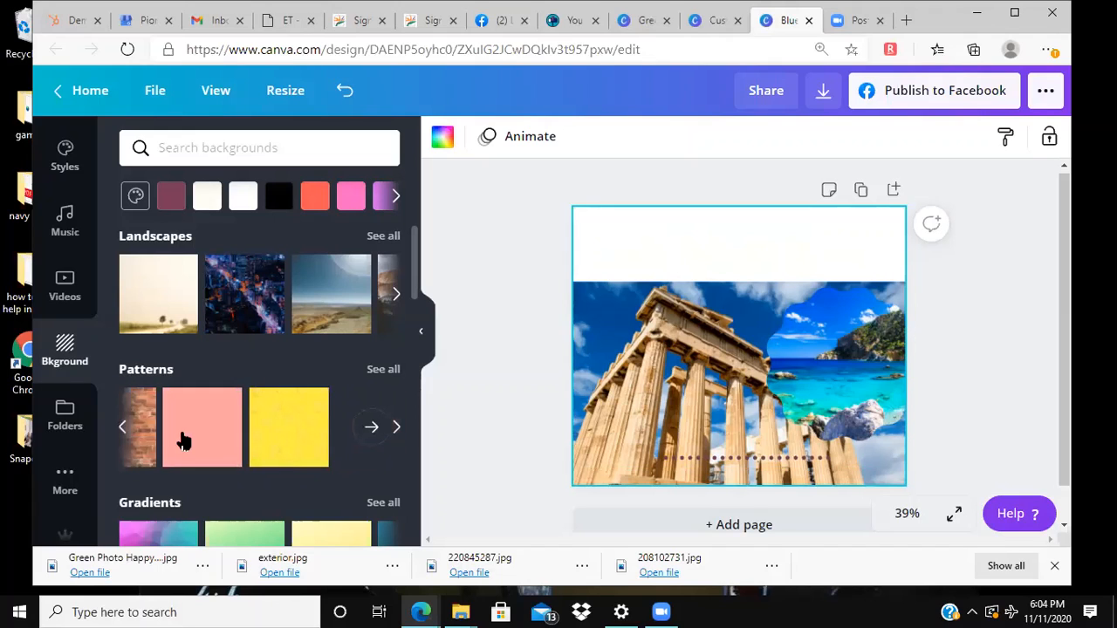
{"action": "left_click", "coordinate": [138, 441]}
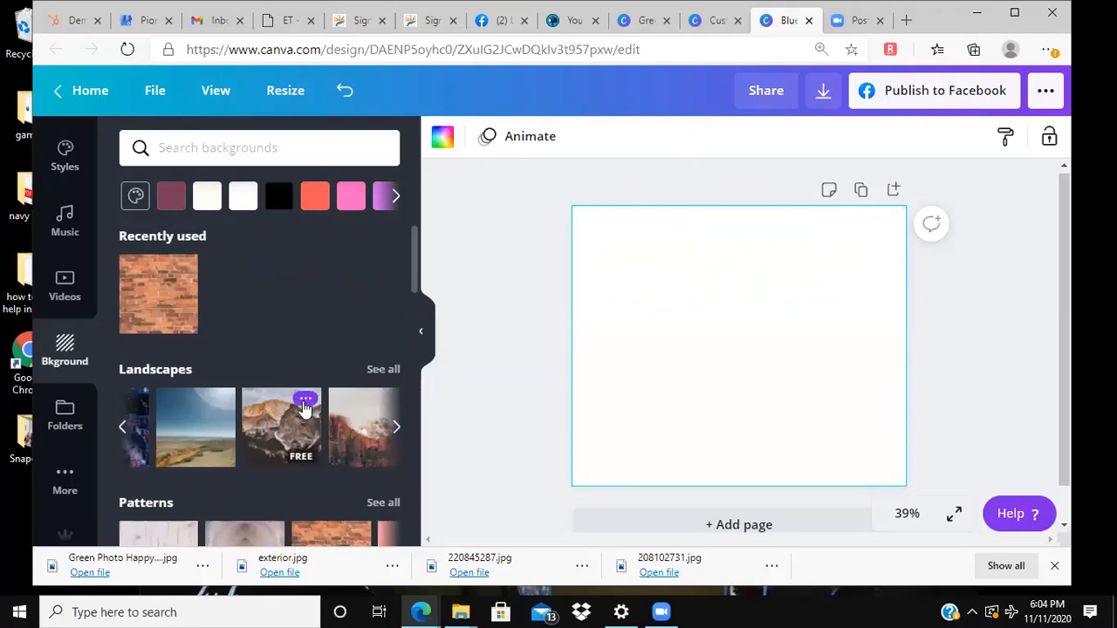
{"action": "left_click", "coordinate": [538, 357]}
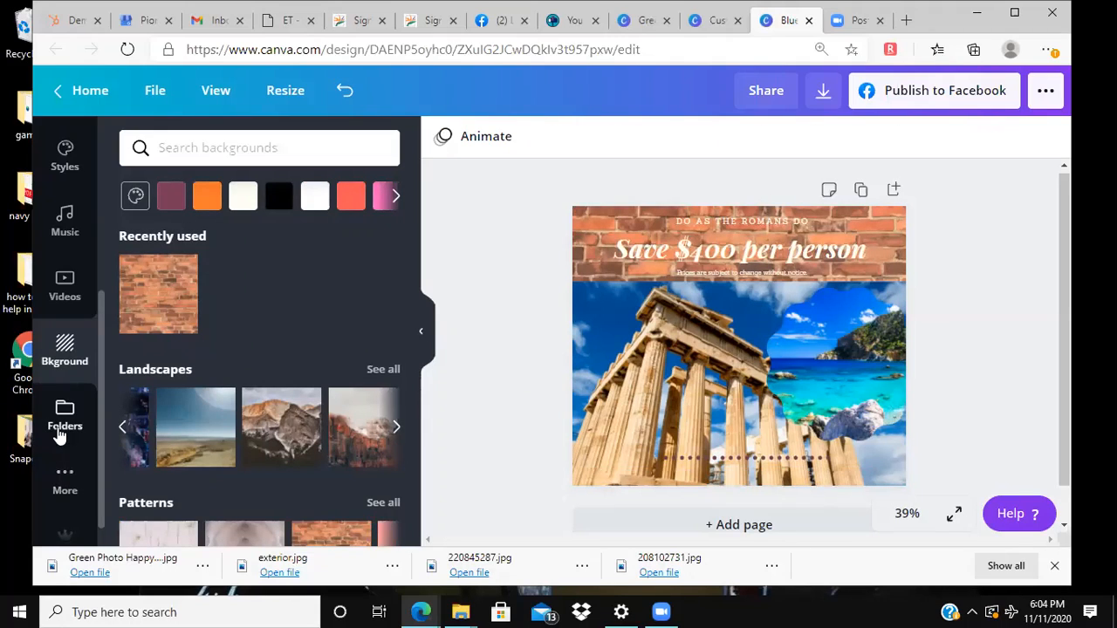
Step: Look through the available apps and integrations, the uploaded images and the Canva Pro features
{"action": "left_click", "coordinate": [60, 433]}
{"action": "left_click", "coordinate": [64, 480]}
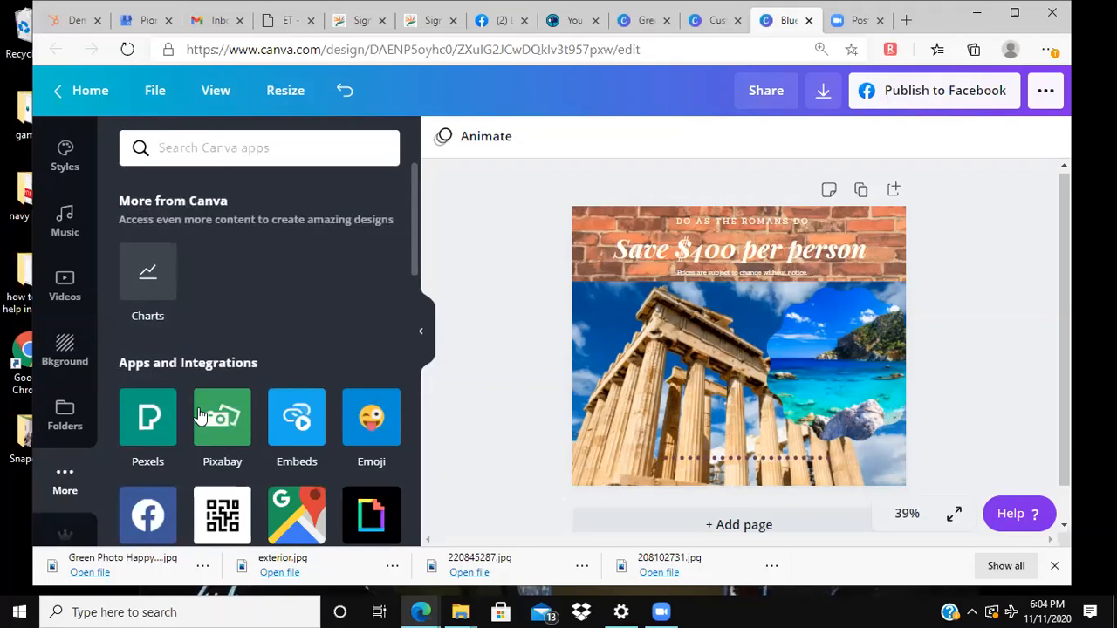
{"action": "scroll", "coordinate": [199, 415], "scroll_direction": "down", "scroll_amount": 2}
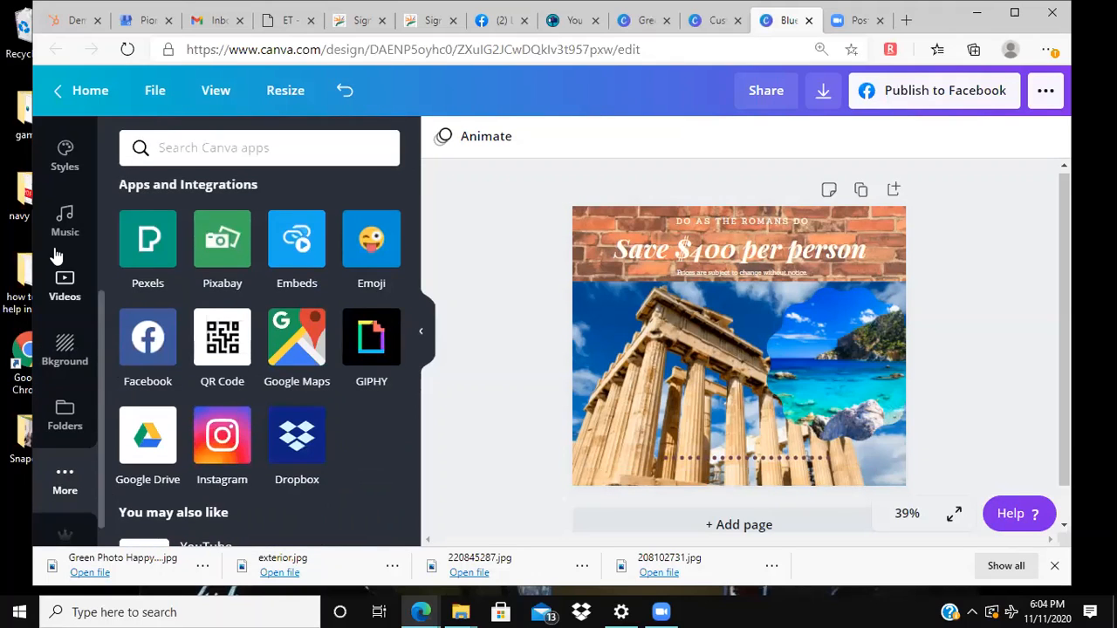
{"action": "scroll", "coordinate": [64, 262], "scroll_direction": "up", "scroll_amount": 3}
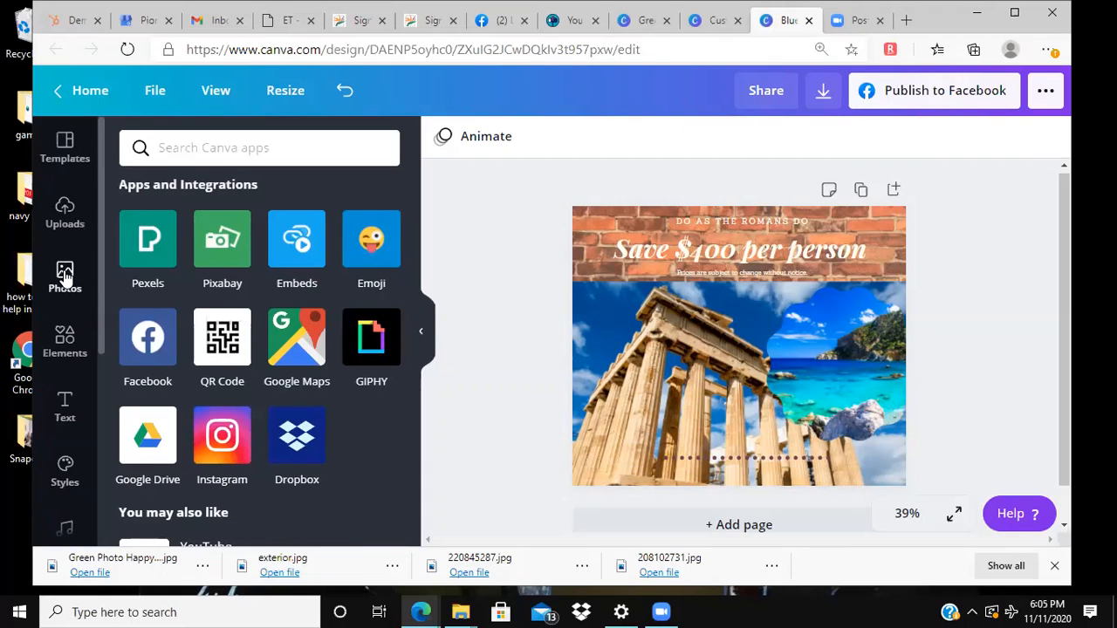
{"action": "left_click", "coordinate": [66, 218]}
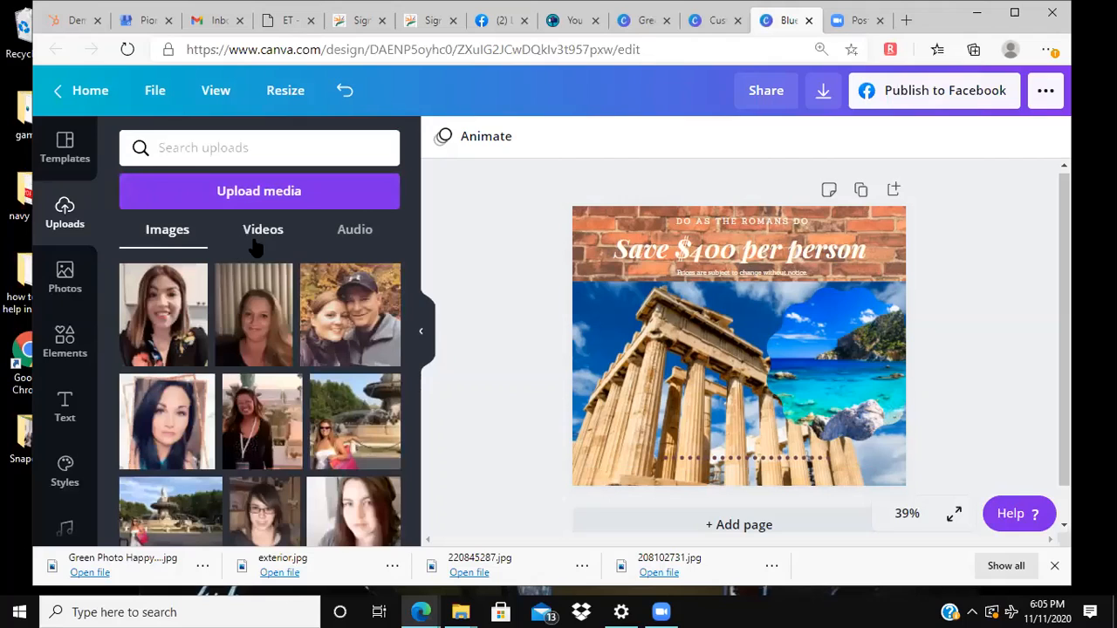
{"action": "scroll", "coordinate": [77, 436], "scroll_direction": "down", "scroll_amount": 1}
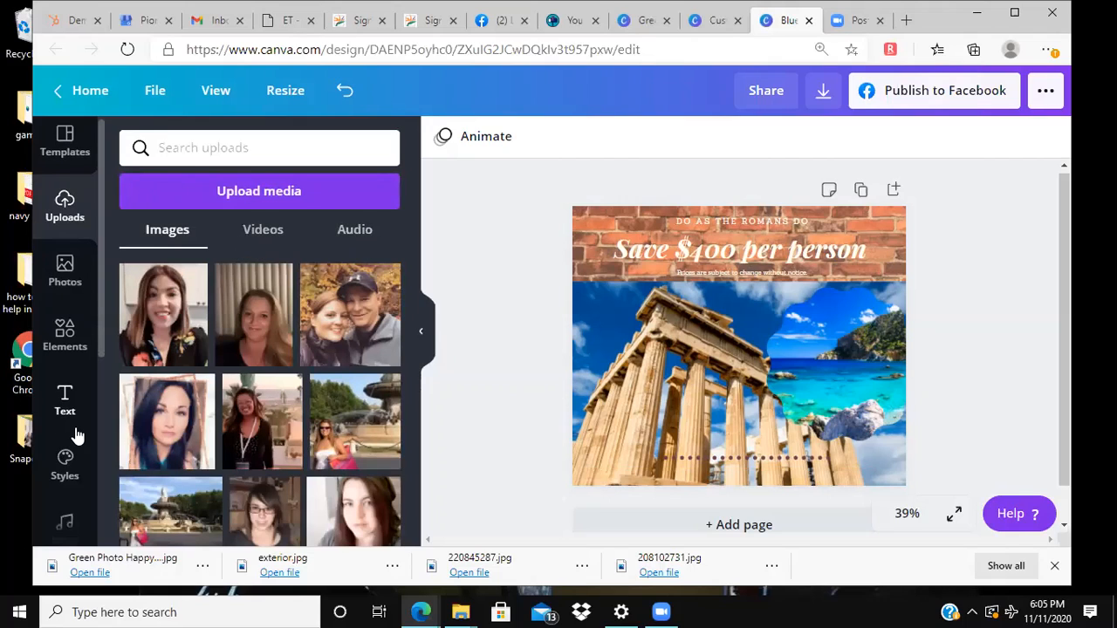
{"action": "scroll", "coordinate": [75, 436], "scroll_direction": "down", "scroll_amount": 4}
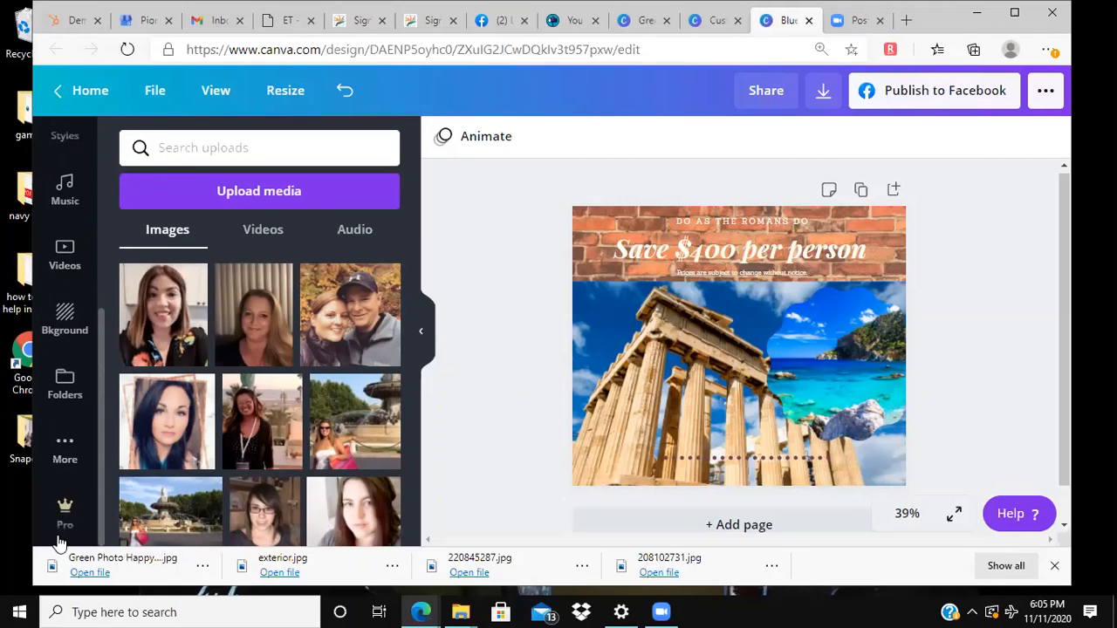
{"action": "left_click", "coordinate": [66, 520]}
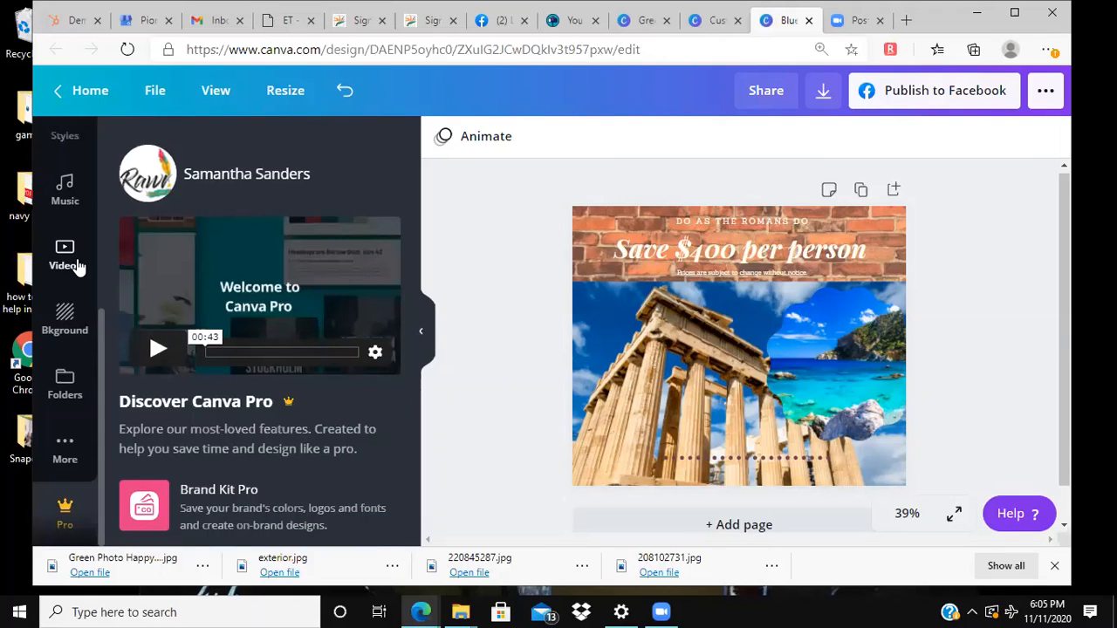
{"action": "scroll", "coordinate": [76, 266], "scroll_direction": "up", "scroll_amount": 4}
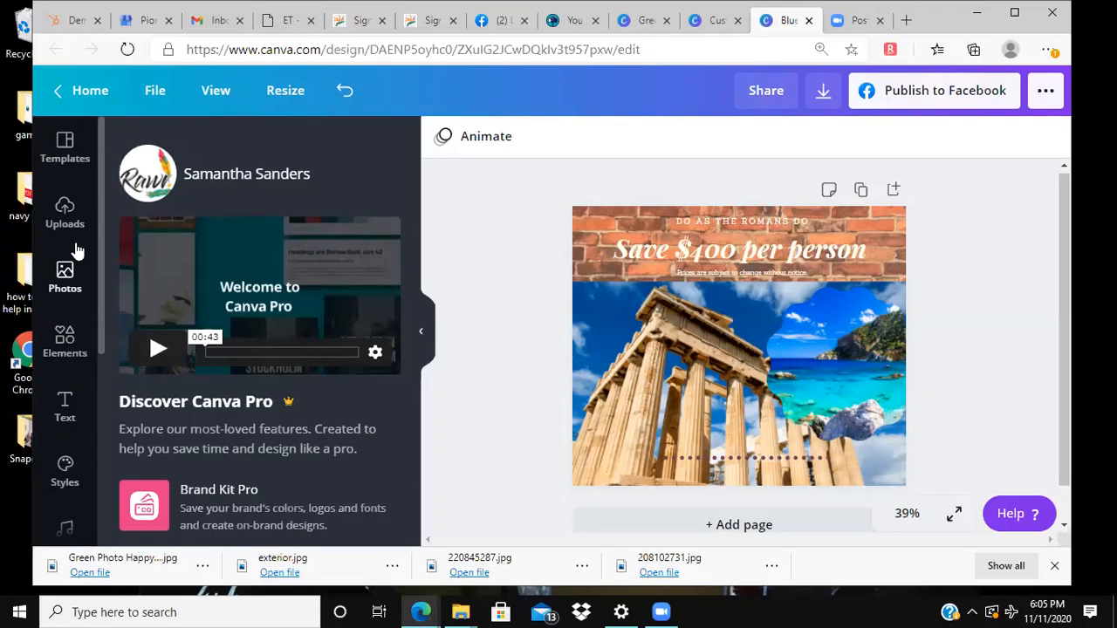
Step: Browse the Facebook post templates, from the recently used ones through the Coronavirus, Newsroom, Sale and Halloween categories
{"action": "left_click", "coordinate": [69, 165]}
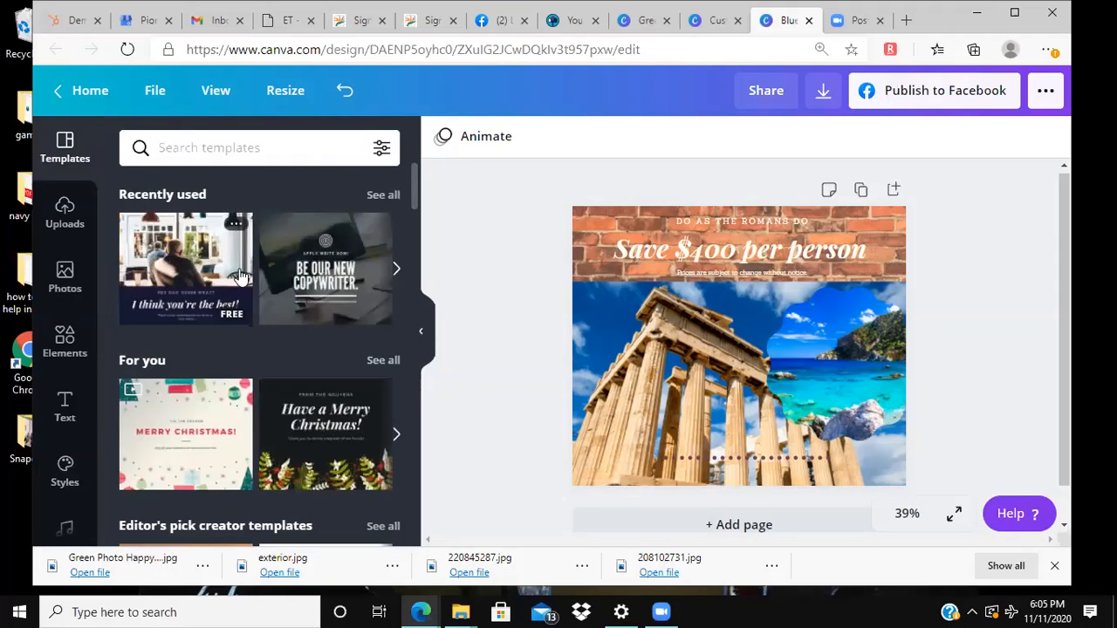
{"action": "scroll", "coordinate": [262, 324], "scroll_direction": "down", "scroll_amount": 1}
{"action": "scroll", "coordinate": [262, 321], "scroll_direction": "up", "scroll_amount": 1}
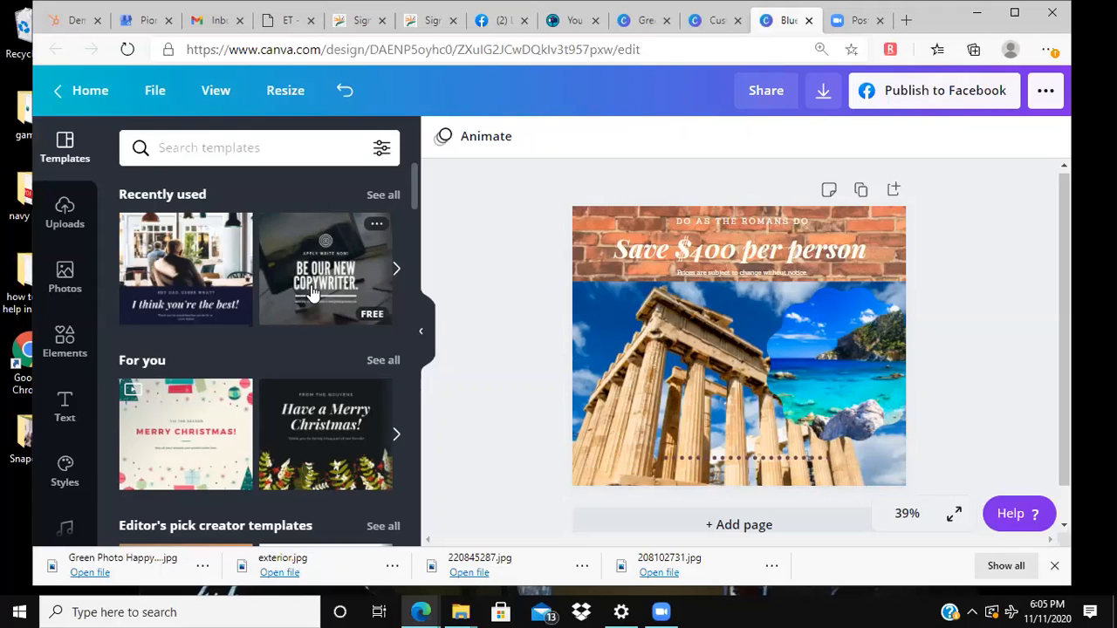
{"action": "scroll", "coordinate": [393, 362], "scroll_direction": "down", "scroll_amount": 4}
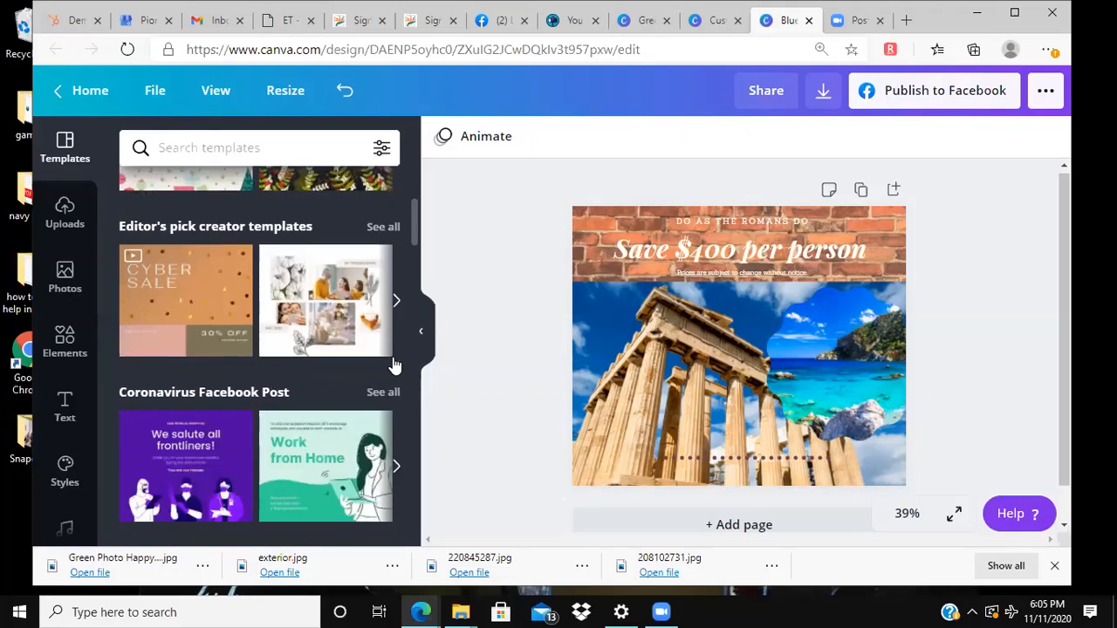
{"action": "scroll", "coordinate": [393, 365], "scroll_direction": "down", "scroll_amount": 1}
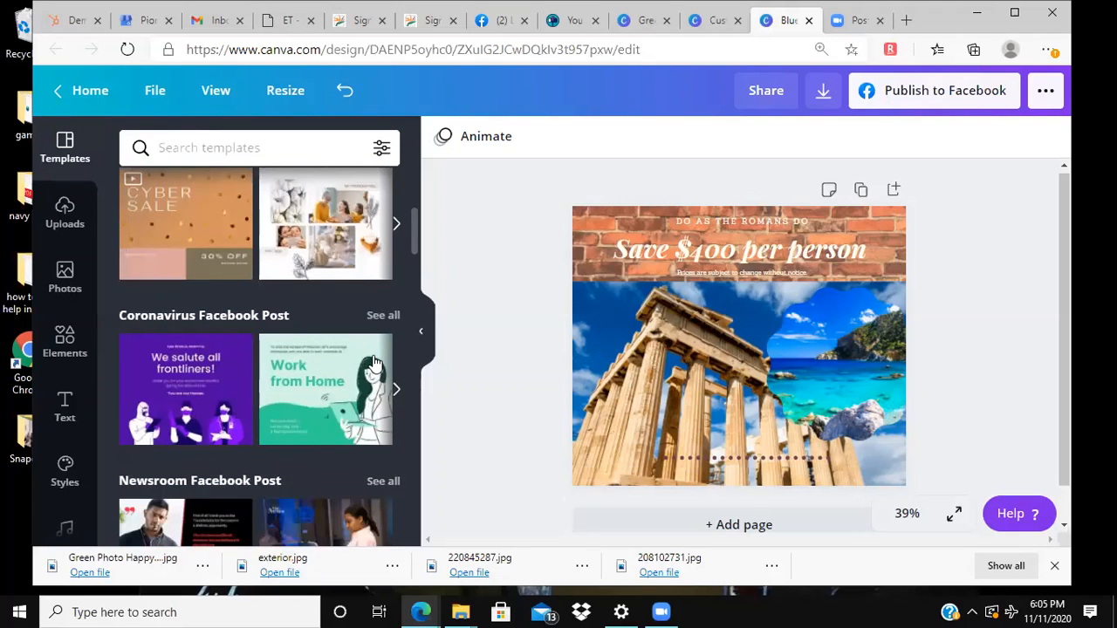
{"action": "scroll", "coordinate": [321, 371], "scroll_direction": "down", "scroll_amount": 1}
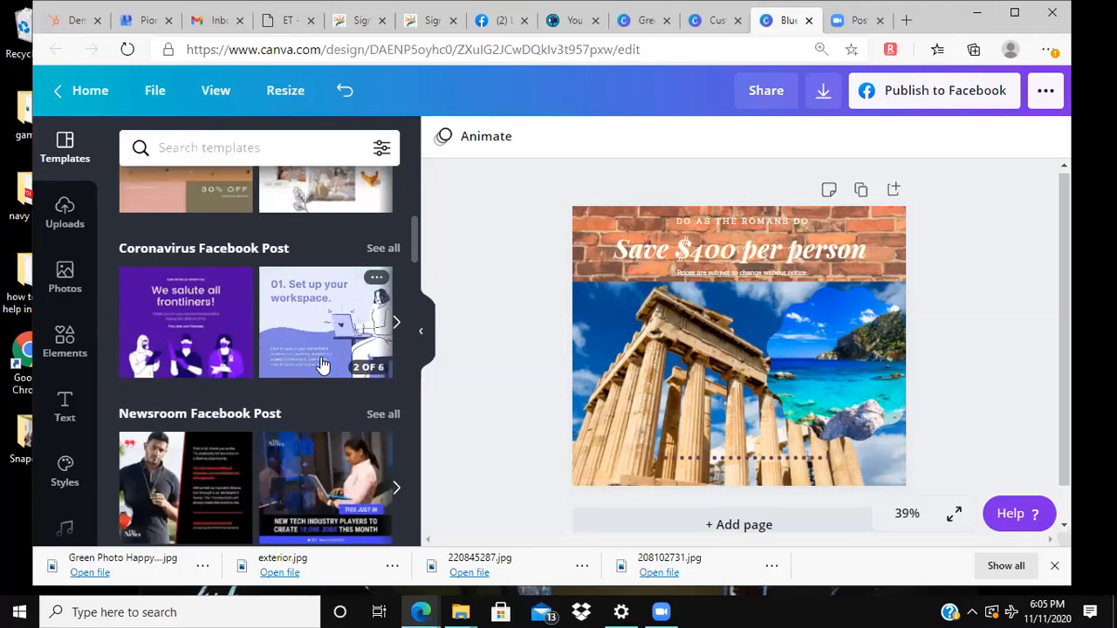
{"action": "scroll", "coordinate": [321, 370], "scroll_direction": "down", "scroll_amount": 1}
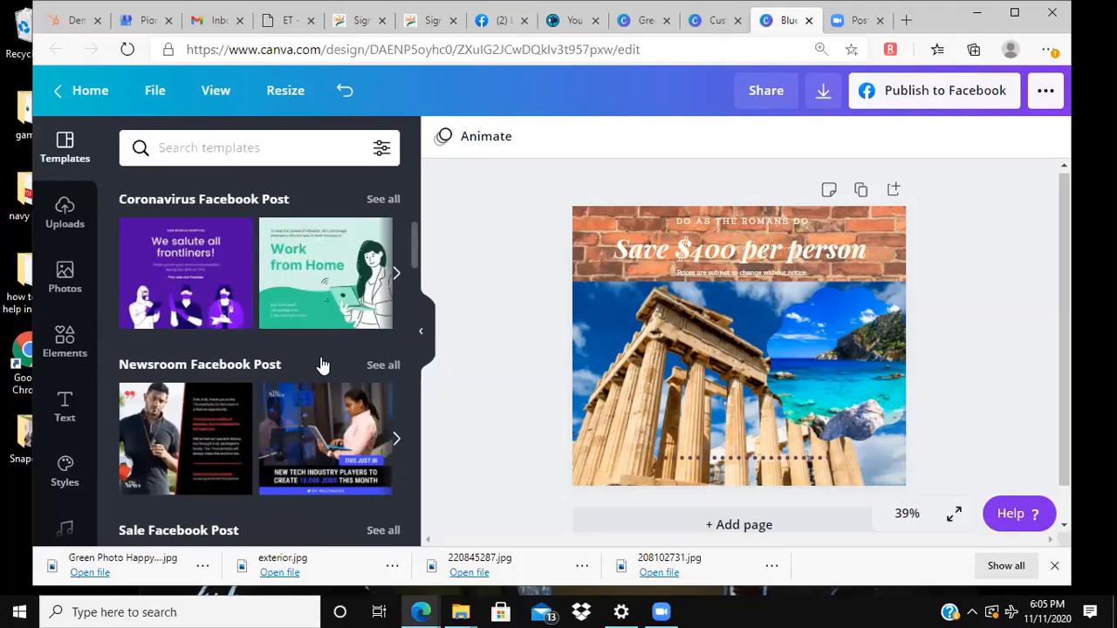
{"action": "scroll", "coordinate": [321, 365], "scroll_direction": "down", "scroll_amount": 3}
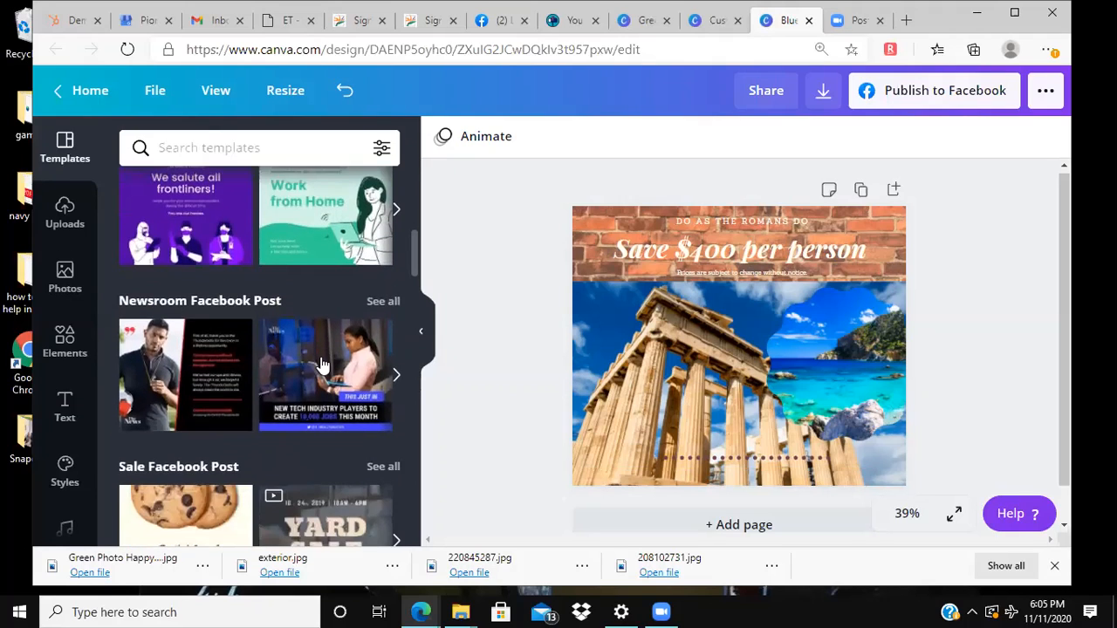
{"action": "scroll", "coordinate": [321, 349], "scroll_direction": "down", "scroll_amount": 2}
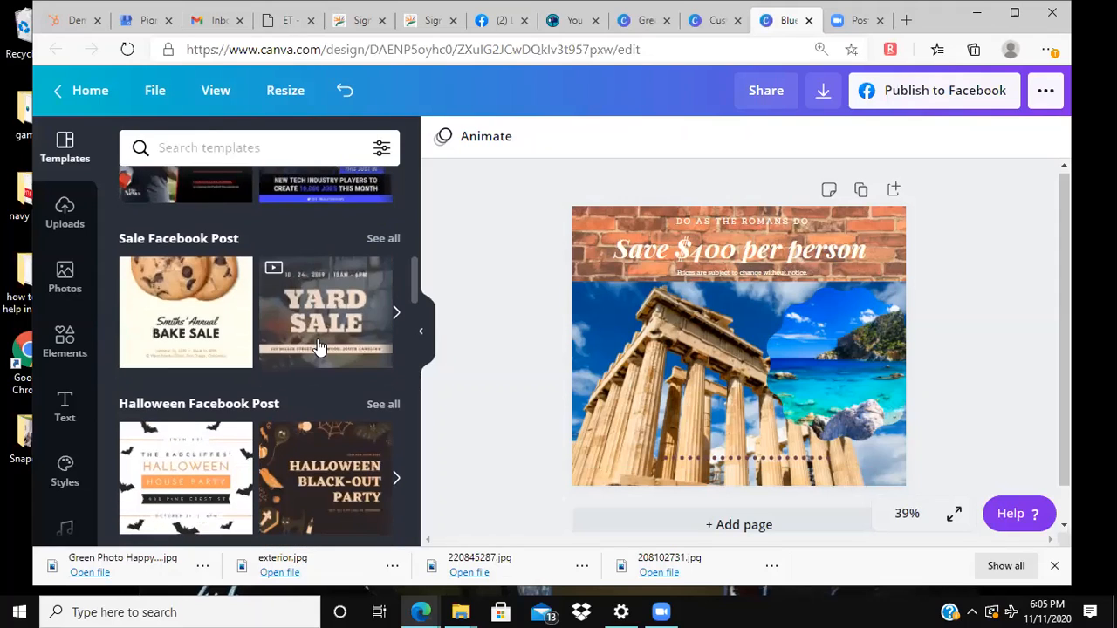
{"action": "scroll", "coordinate": [315, 314], "scroll_direction": "down", "scroll_amount": 1}
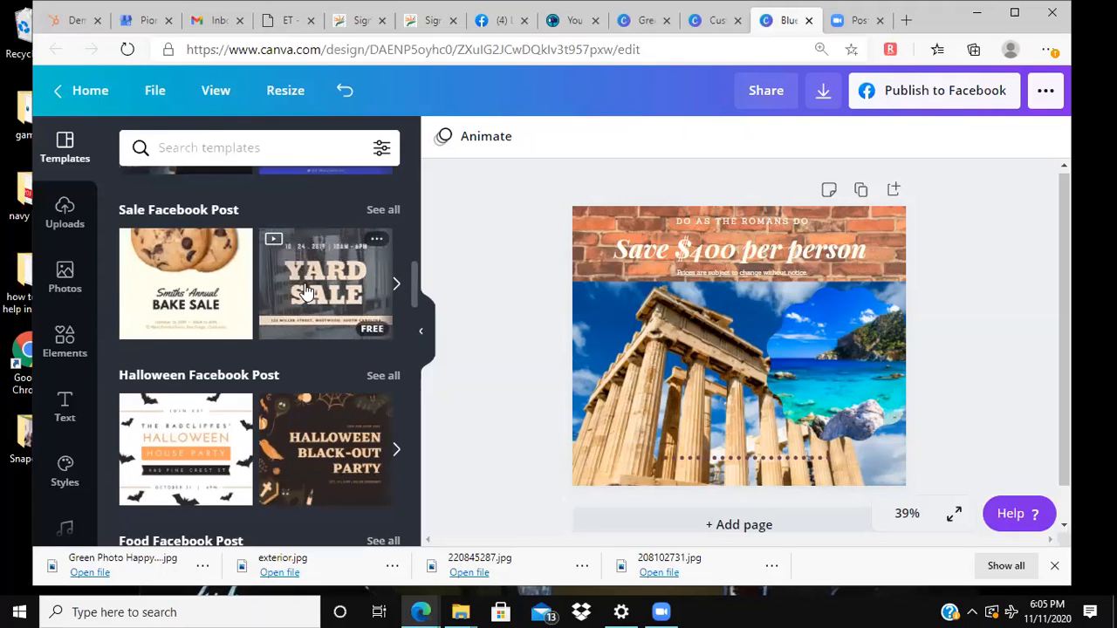
{"action": "scroll", "coordinate": [272, 275], "scroll_direction": "up", "scroll_amount": 10}
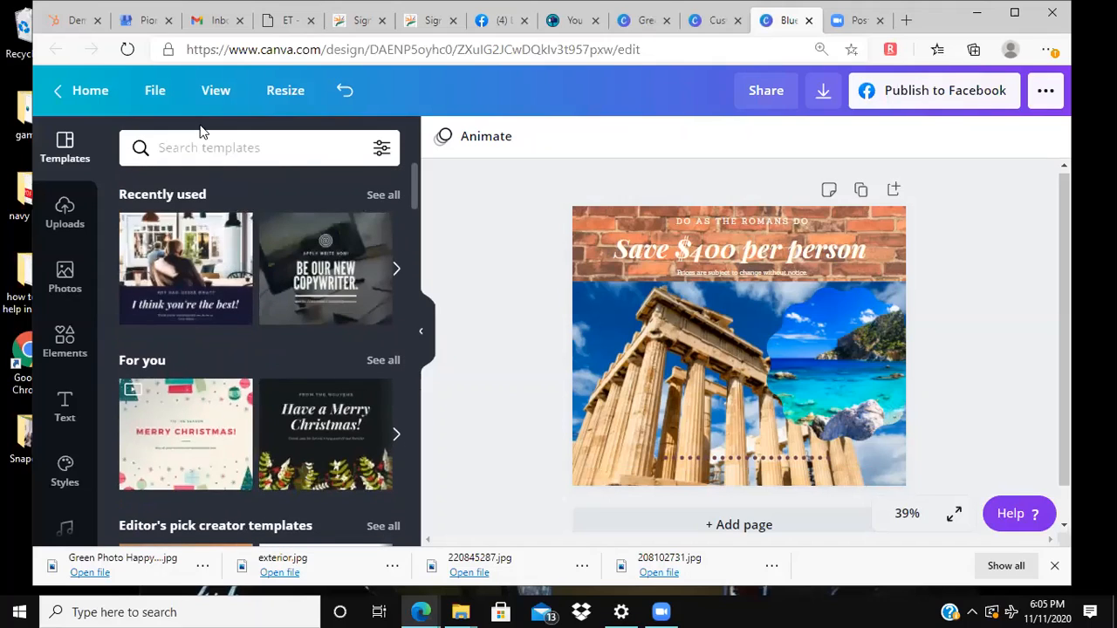
Step: Examine the design's resize options, view modes and file commands
{"action": "left_click", "coordinate": [286, 91]}
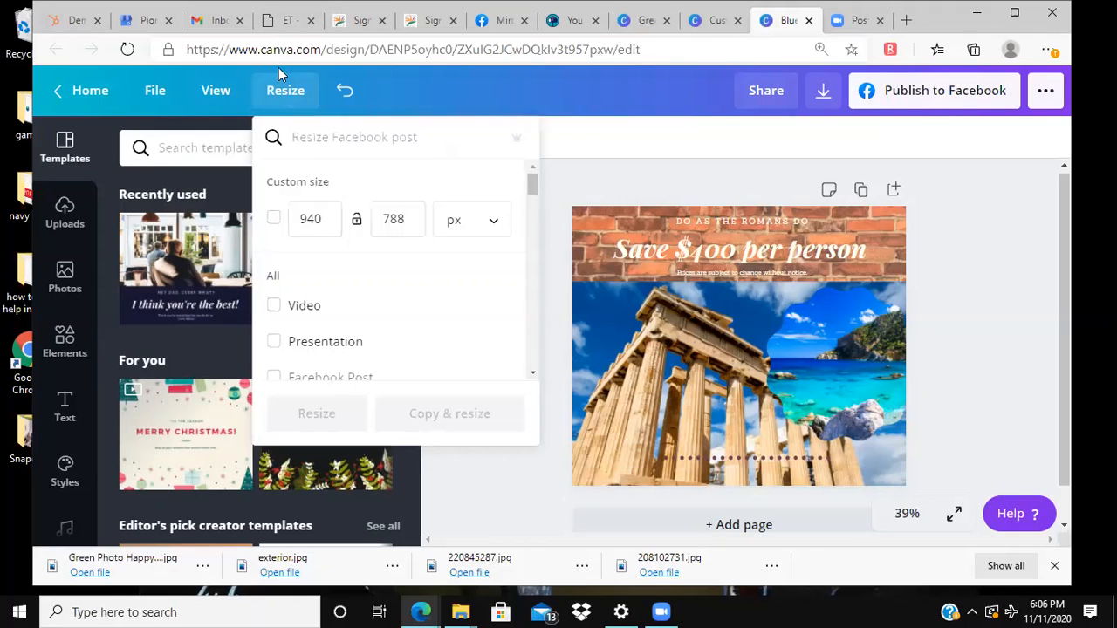
{"action": "left_click", "coordinate": [224, 92]}
{"action": "left_click", "coordinate": [225, 94]}
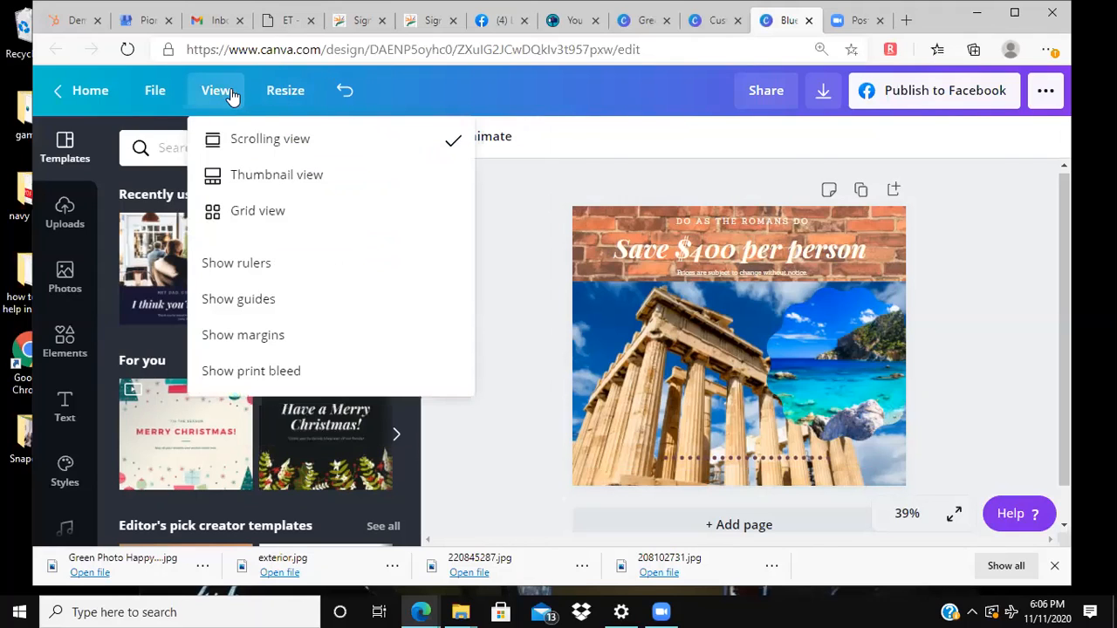
{"action": "left_click", "coordinate": [162, 98]}
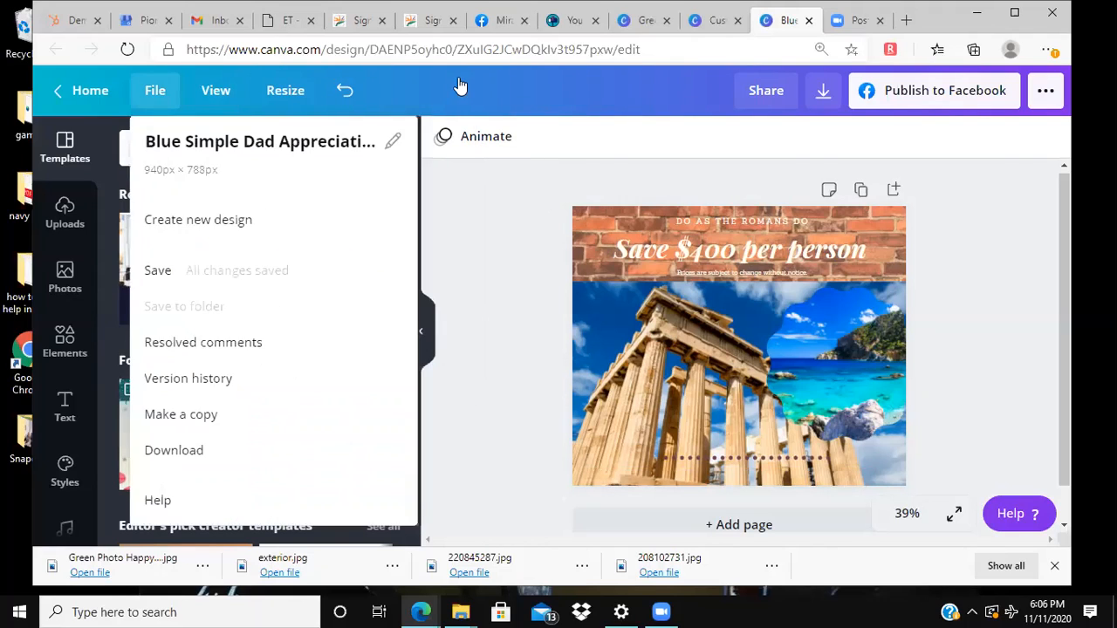
Step: Examine the design's view options and the file types offered for download, from PNG to GIF
{"action": "left_click", "coordinate": [224, 82]}
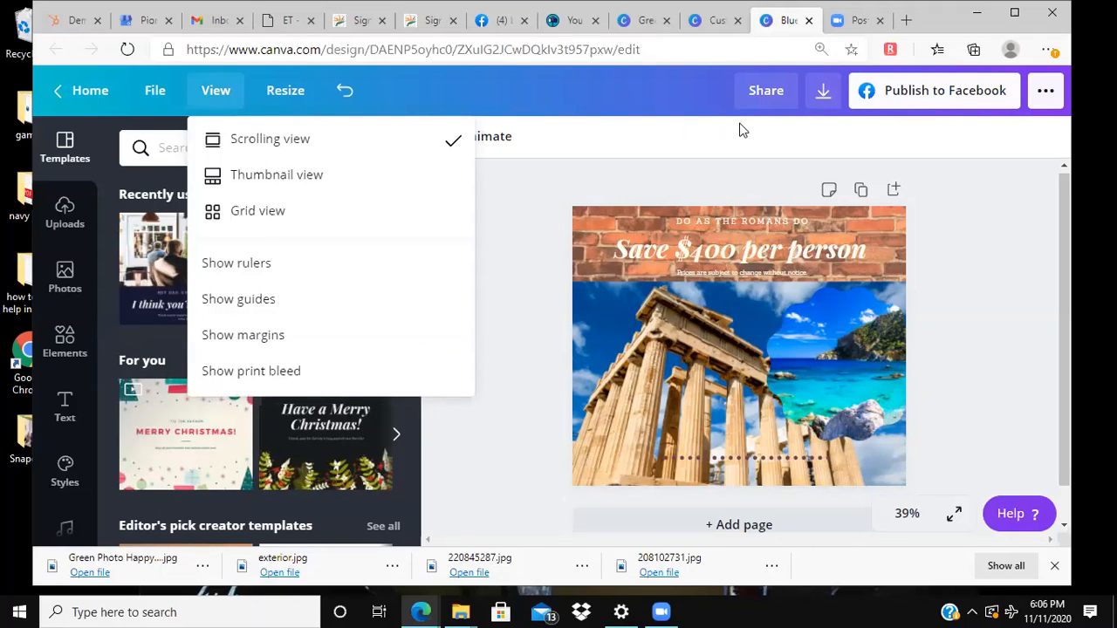
{"action": "left_click", "coordinate": [823, 98]}
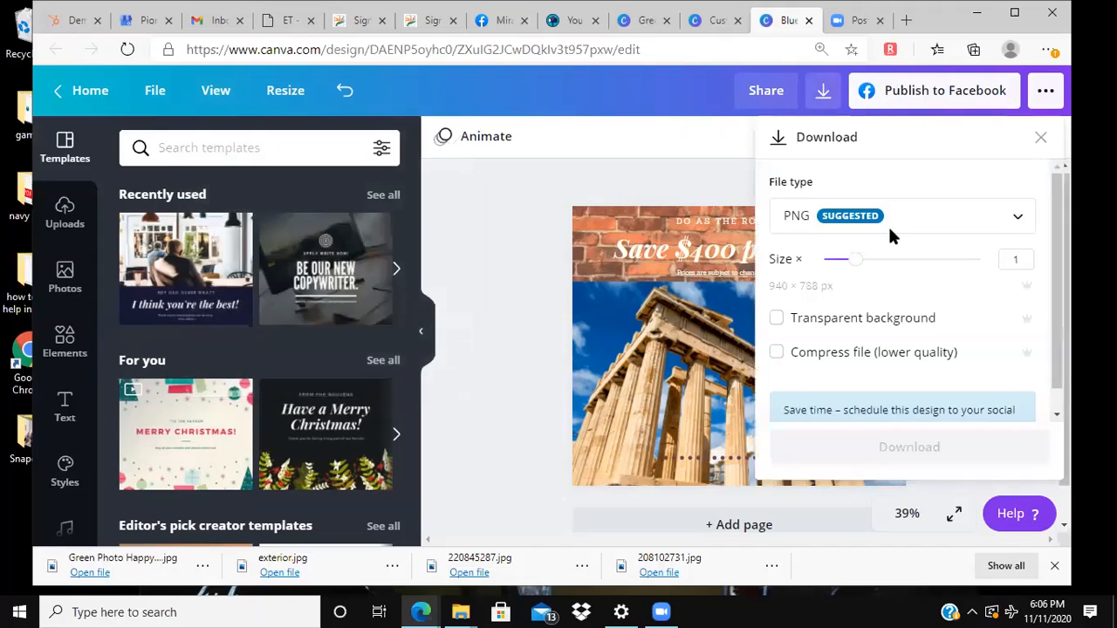
{"action": "left_click", "coordinate": [1018, 216]}
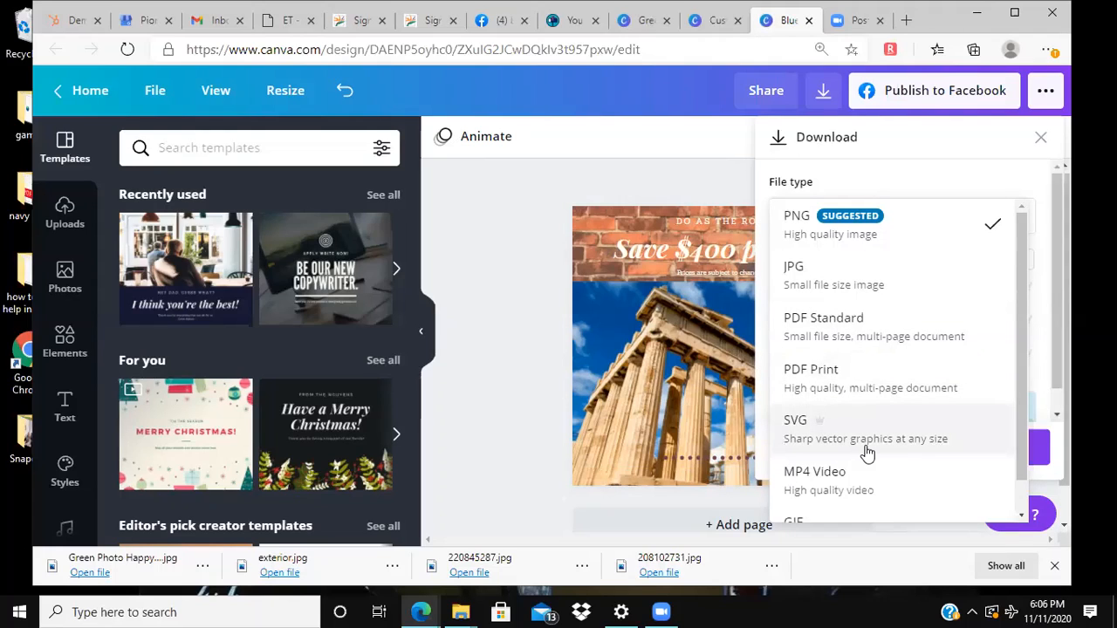
{"action": "scroll", "coordinate": [876, 485], "scroll_direction": "down", "scroll_amount": 1}
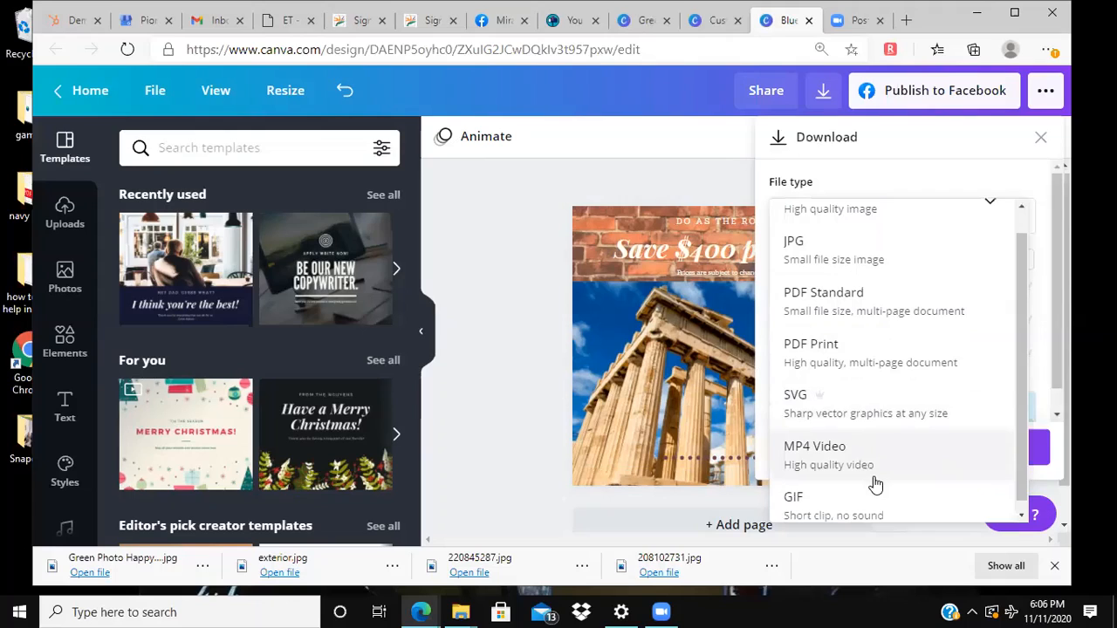
{"action": "scroll", "coordinate": [875, 485], "scroll_direction": "down", "scroll_amount": 1}
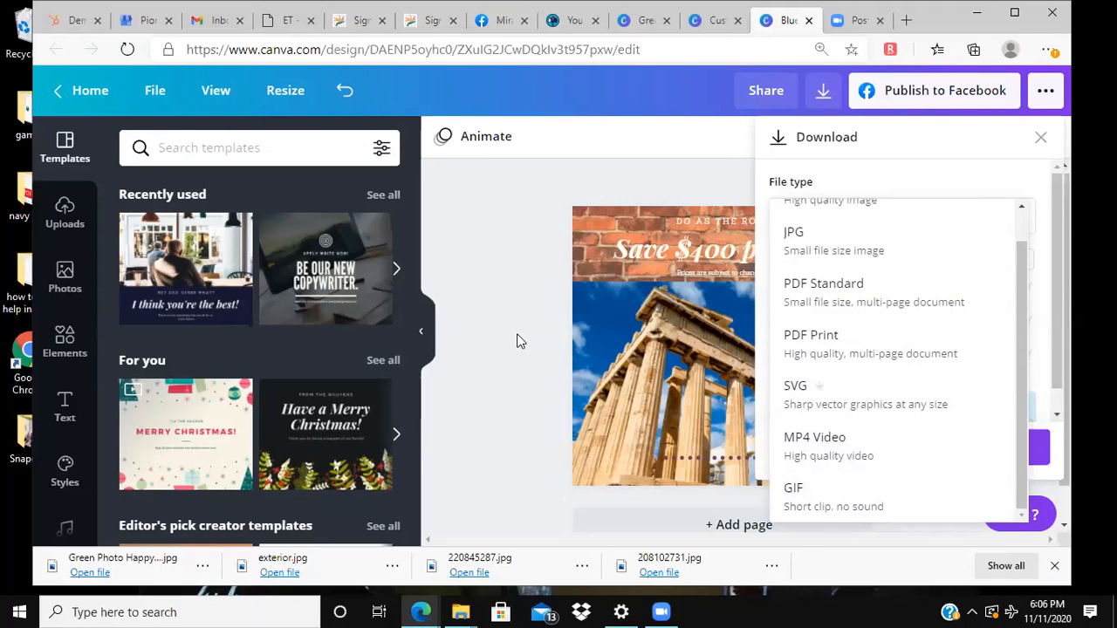
{"action": "left_click", "coordinate": [525, 274]}
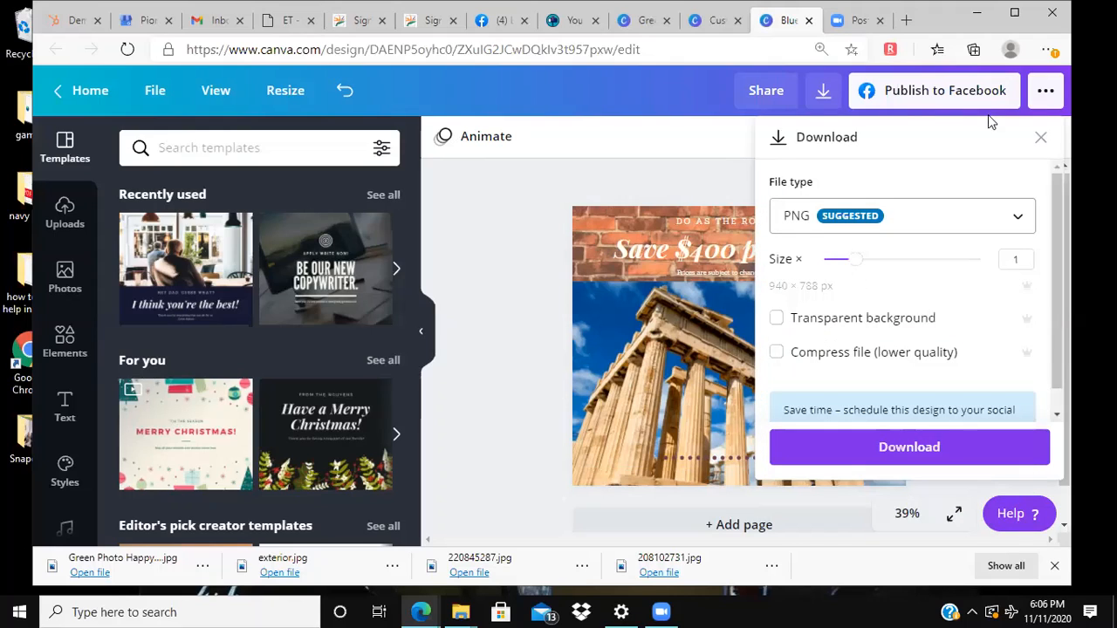
Step: Look through the publishing options, including the social sharing destinations and the print products
{"action": "left_click", "coordinate": [1058, 85]}
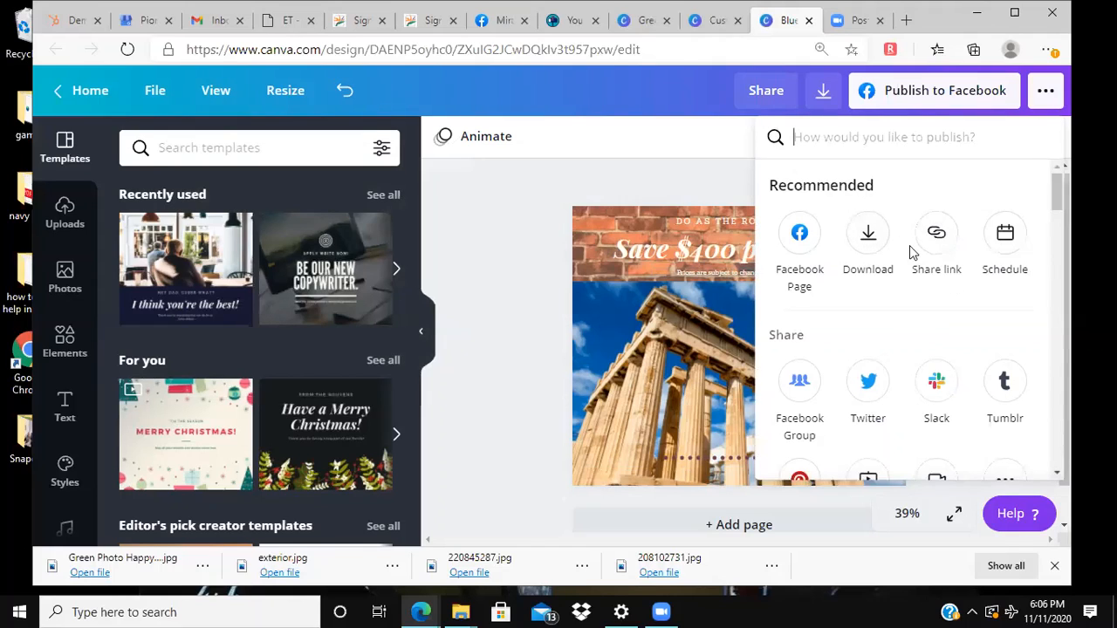
{"action": "scroll", "coordinate": [895, 314], "scroll_direction": "down", "scroll_amount": 2}
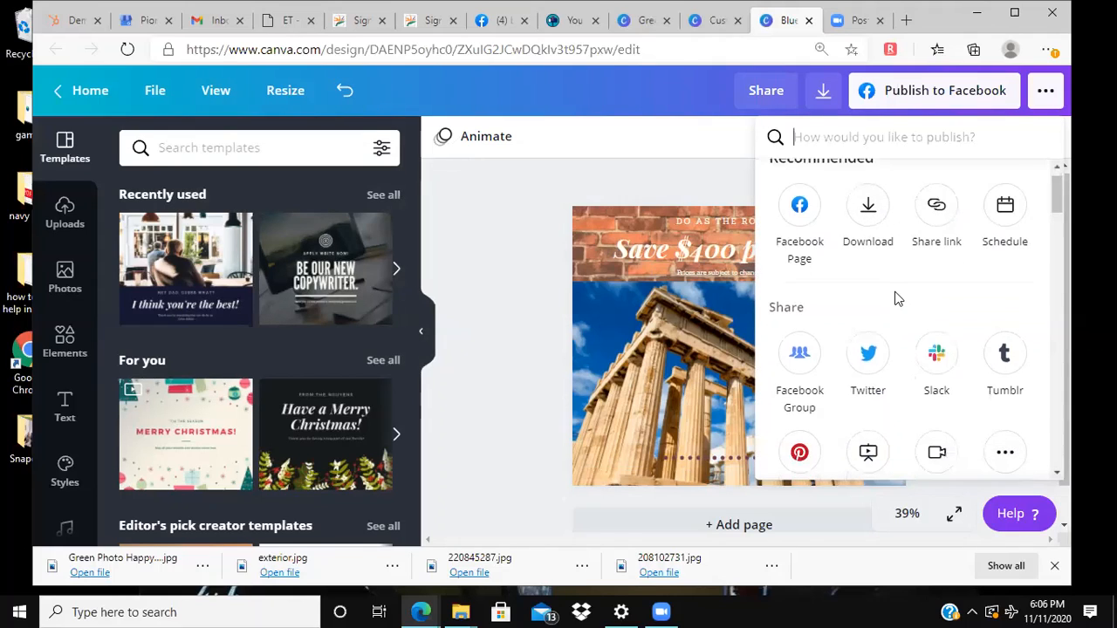
{"action": "scroll", "coordinate": [896, 293], "scroll_direction": "down", "scroll_amount": 1}
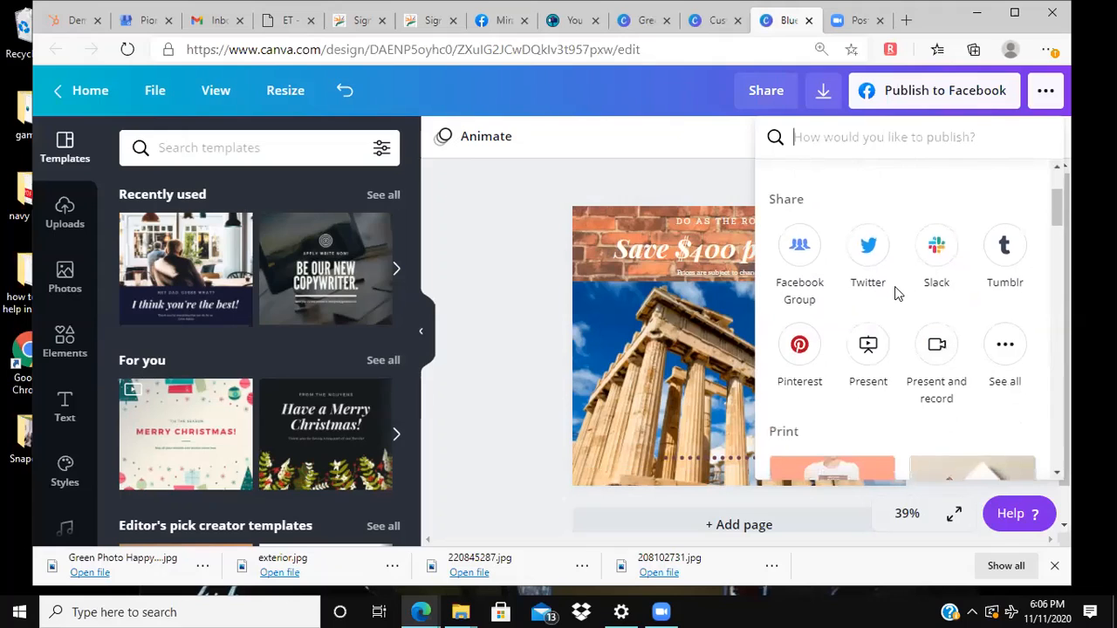
{"action": "scroll", "coordinate": [895, 285], "scroll_direction": "down", "scroll_amount": 1}
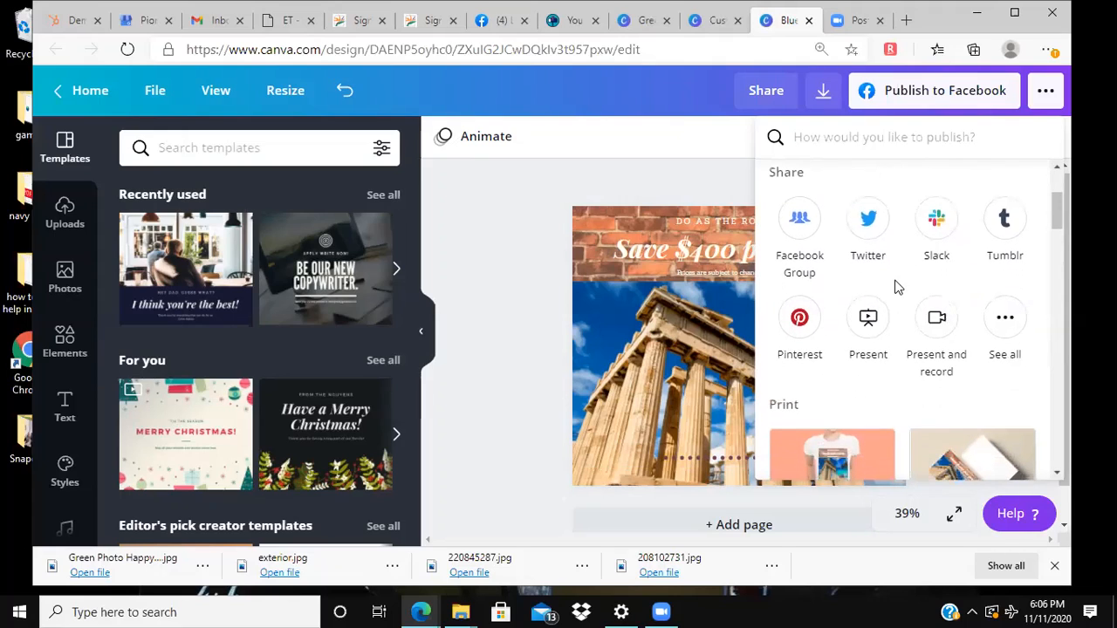
{"action": "scroll", "coordinate": [868, 322], "scroll_direction": "down", "scroll_amount": 3}
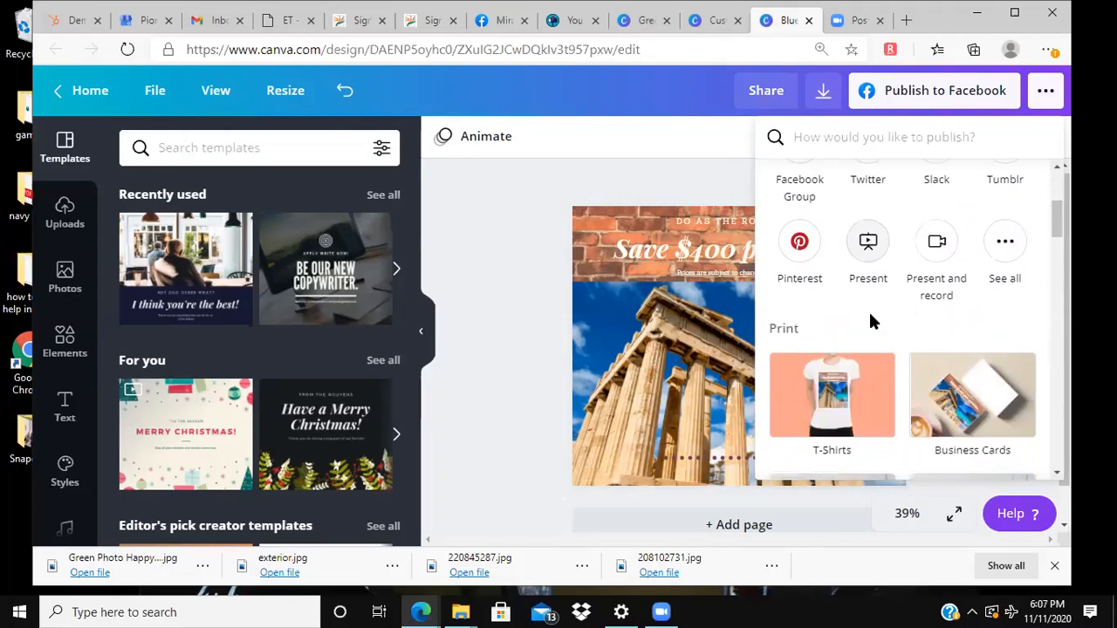
{"action": "scroll", "coordinate": [873, 278], "scroll_direction": "down", "scroll_amount": 1}
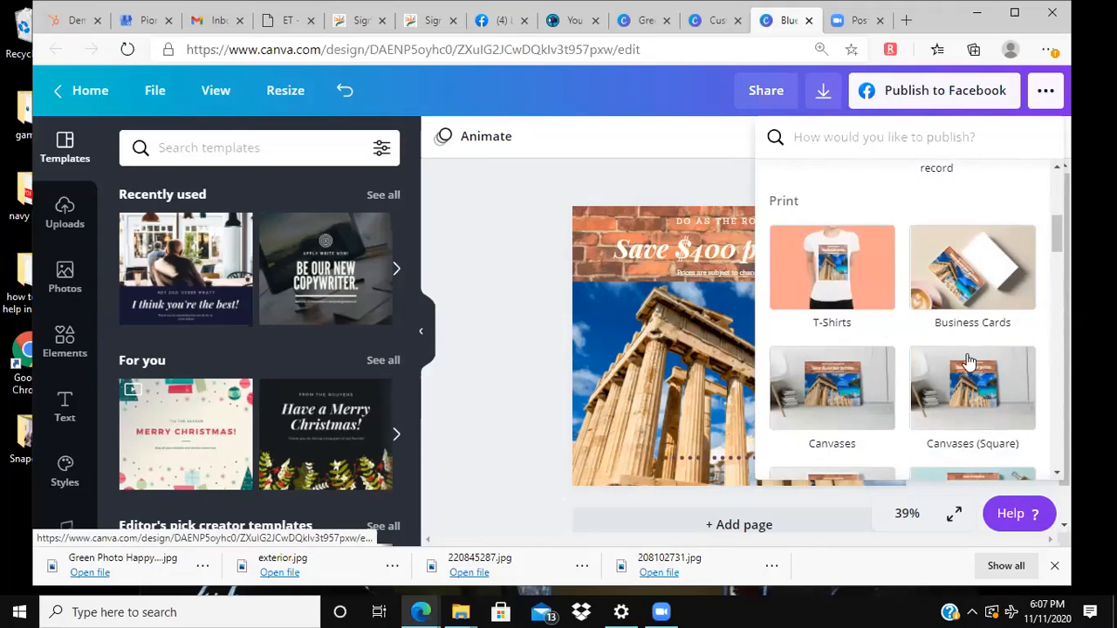
{"action": "scroll", "coordinate": [905, 349], "scroll_direction": "down", "scroll_amount": 5}
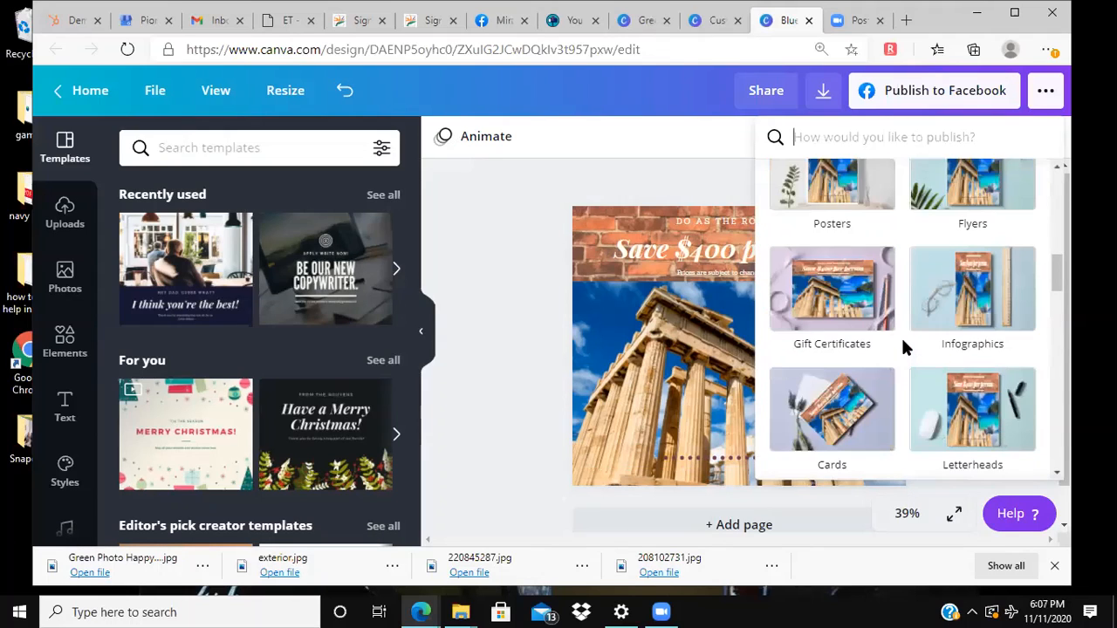
{"action": "scroll", "coordinate": [902, 336], "scroll_direction": "up", "scroll_amount": 5}
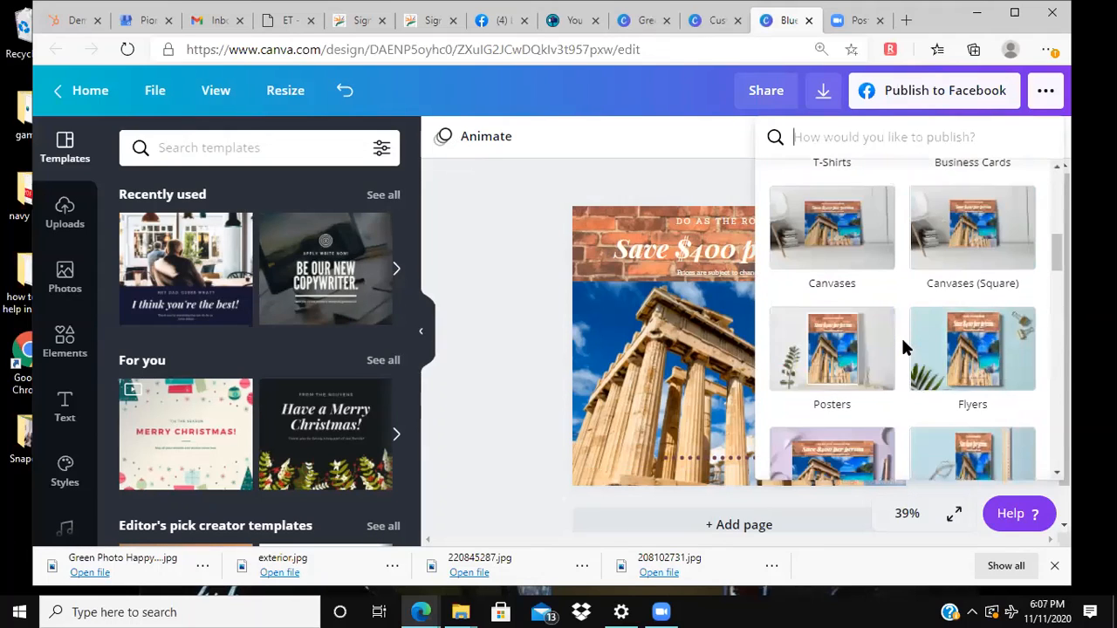
{"action": "left_click", "coordinate": [515, 266]}
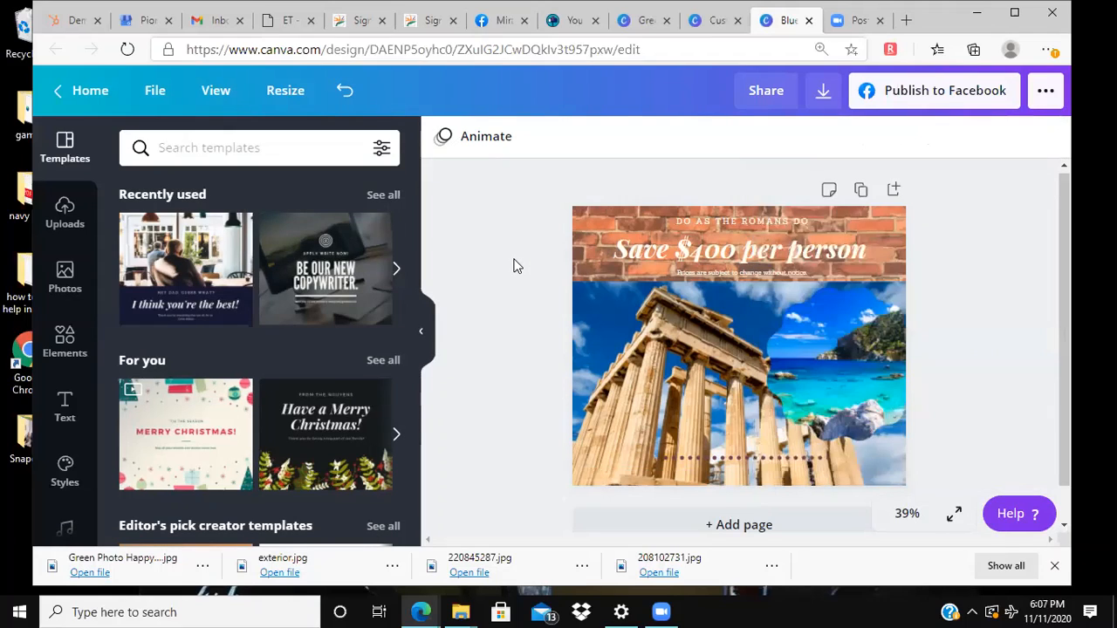
Step: Leave the Greece post, browse all saved designs and open the "Join our team" design
{"action": "left_click", "coordinate": [90, 88]}
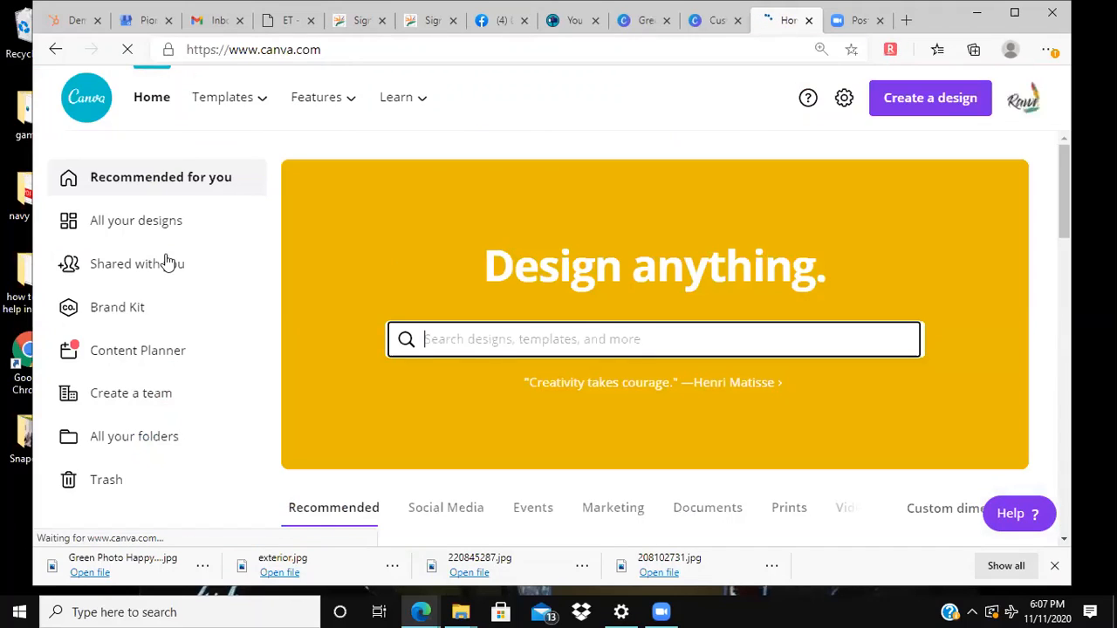
{"action": "left_click", "coordinate": [122, 221]}
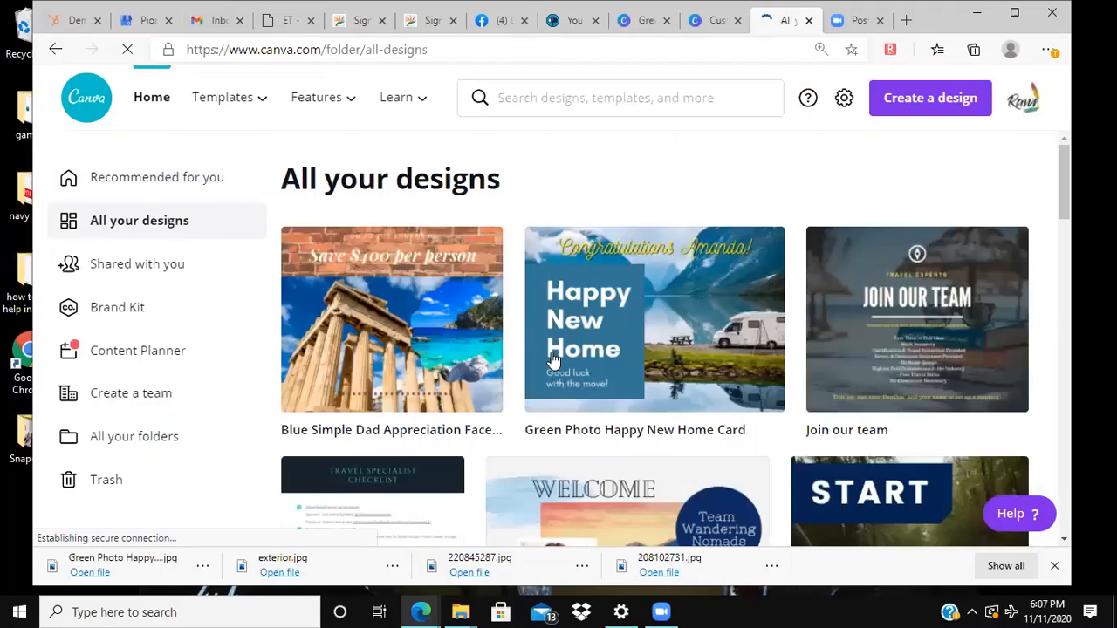
{"action": "scroll", "coordinate": [773, 332], "scroll_direction": "down", "scroll_amount": 2}
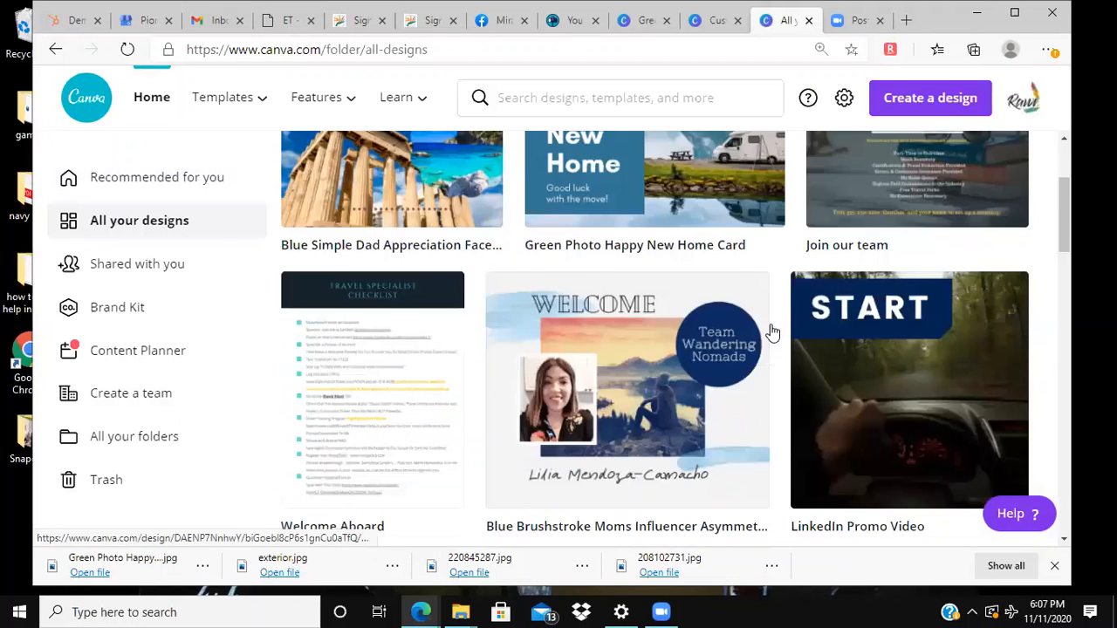
{"action": "scroll", "coordinate": [772, 332], "scroll_direction": "up", "scroll_amount": 2}
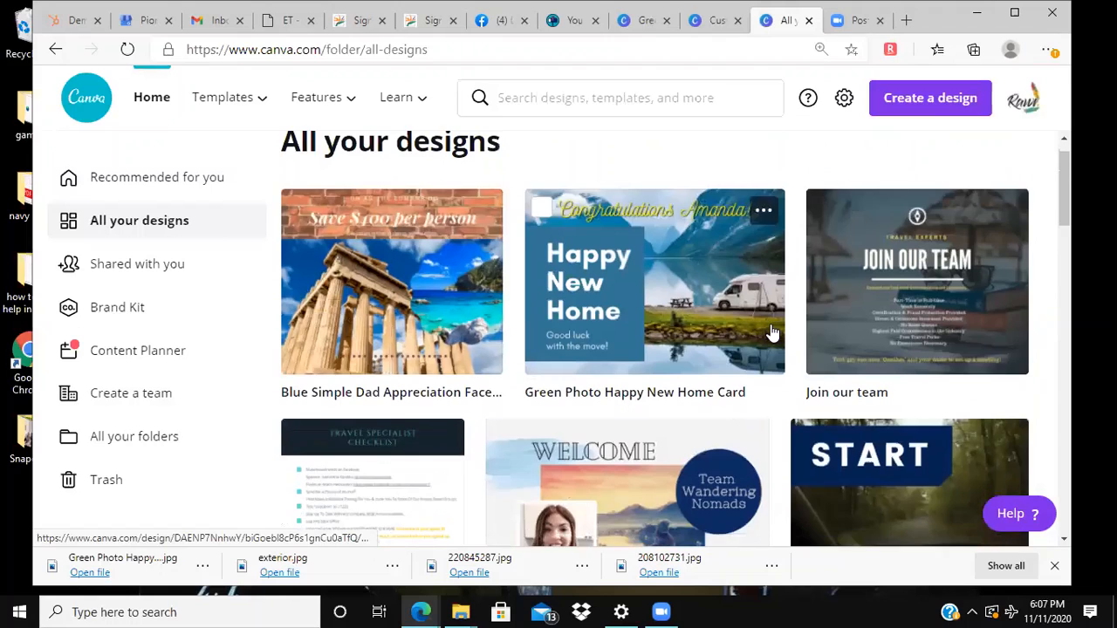
{"action": "scroll", "coordinate": [773, 332], "scroll_direction": "down", "scroll_amount": 1}
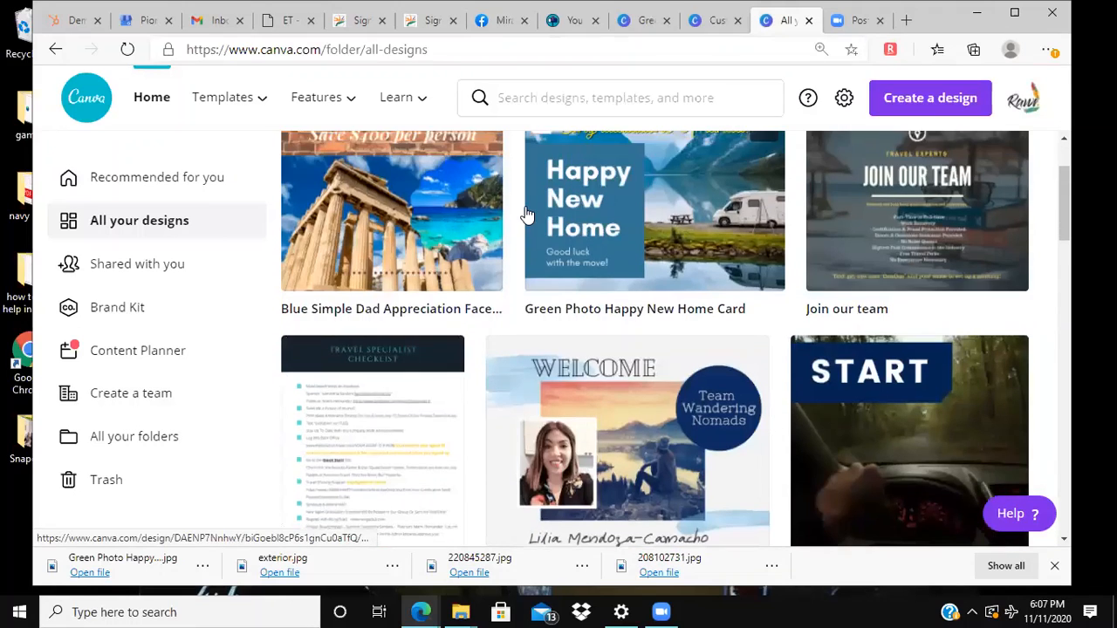
{"action": "scroll", "coordinate": [528, 214], "scroll_direction": "up", "scroll_amount": 1}
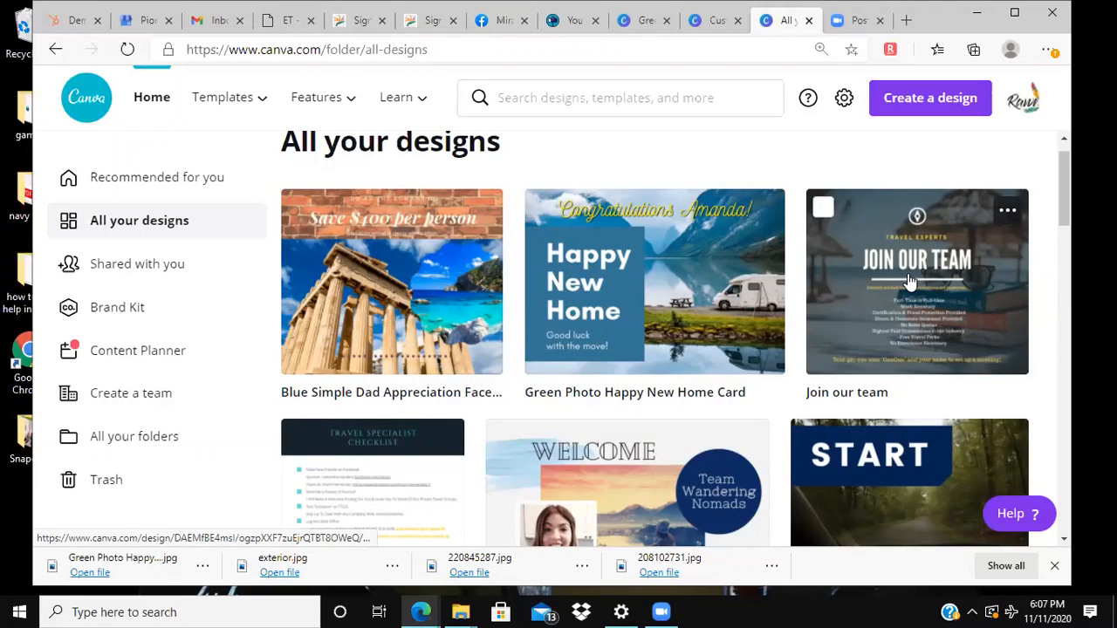
{"action": "left_click", "coordinate": [977, 266]}
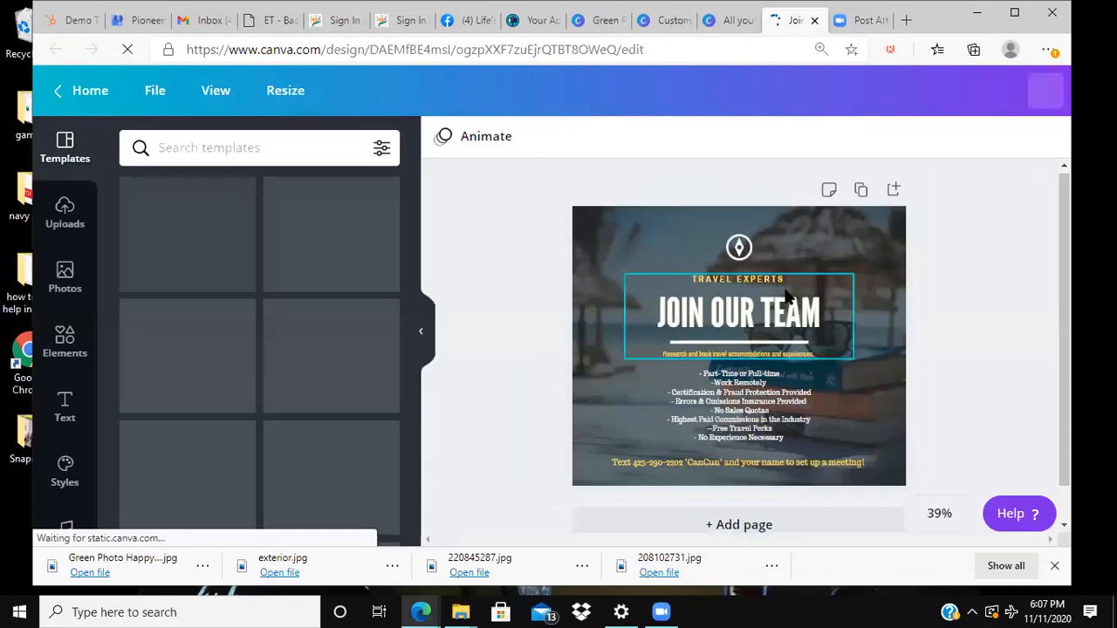
Step: Select the beach background photo and look through the image effects available for it
{"action": "left_click", "coordinate": [874, 256]}
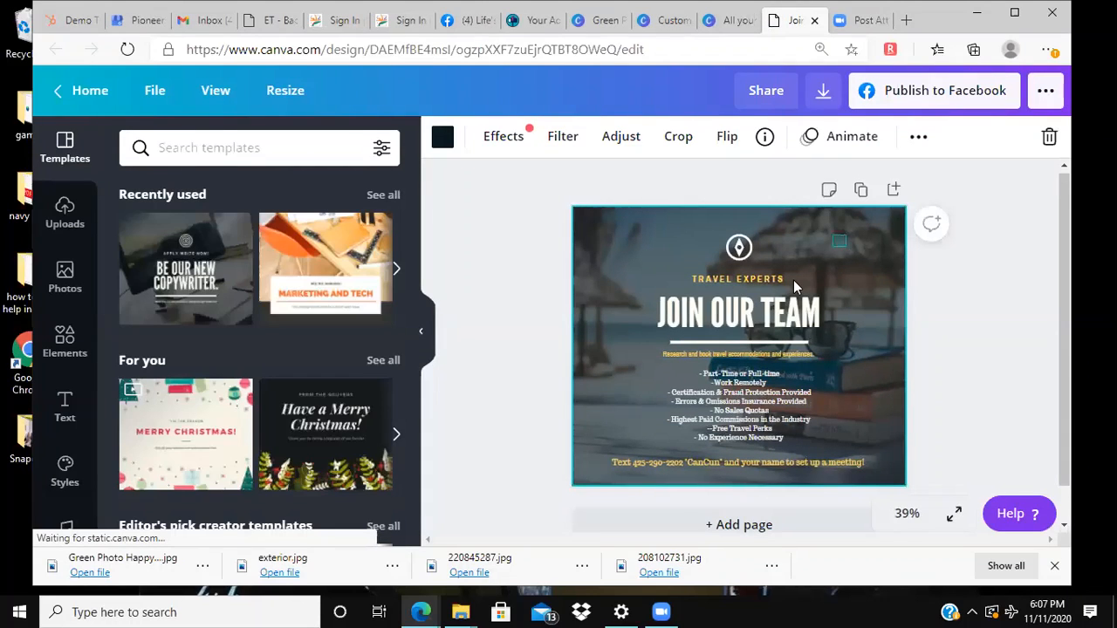
{"action": "left_click", "coordinate": [794, 280]}
{"action": "left_click", "coordinate": [841, 229]}
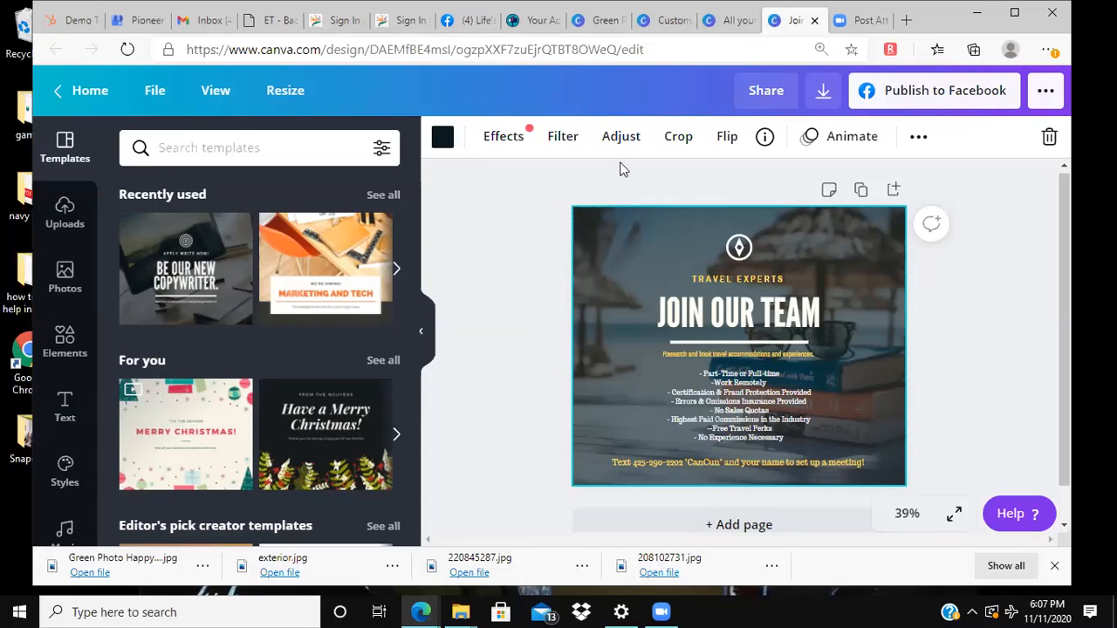
{"action": "left_click", "coordinate": [519, 145]}
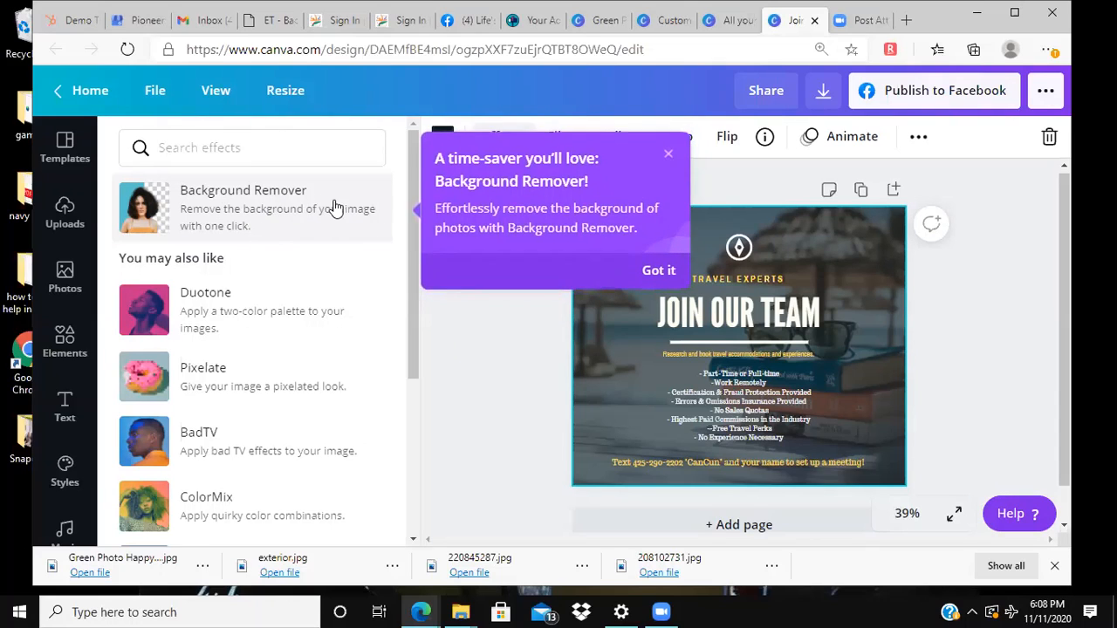
{"action": "scroll", "coordinate": [245, 323], "scroll_direction": "down", "scroll_amount": 4}
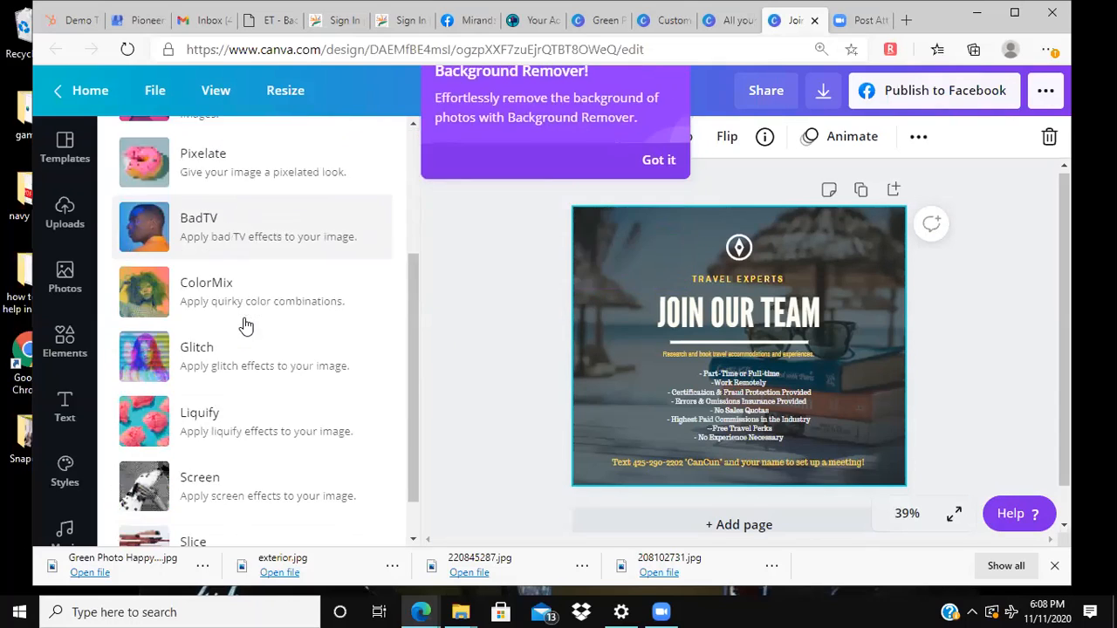
{"action": "left_click", "coordinate": [636, 148]}
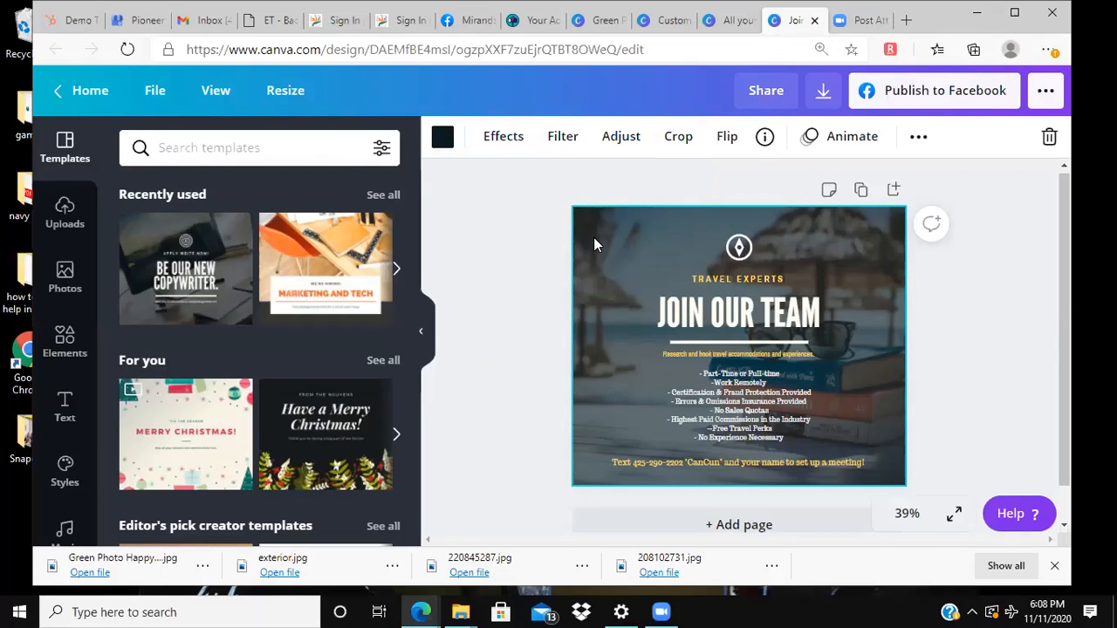
Step: Try deleting the beach photo from the background, and undo the deletion
{"action": "key", "text": "Delete"}
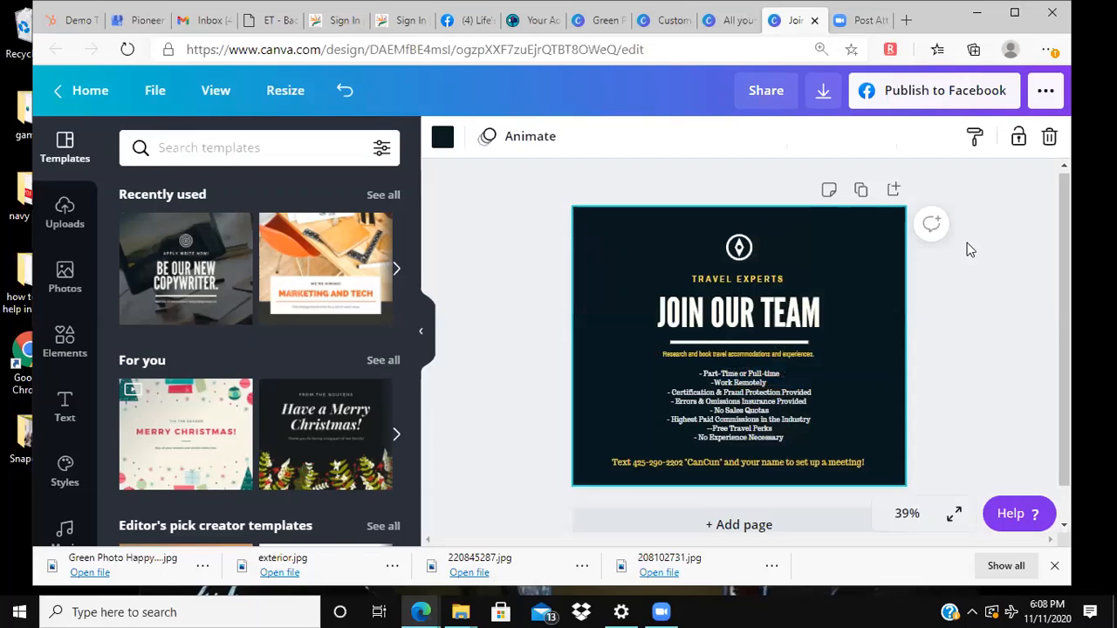
{"action": "key", "text": "ctrl+z"}
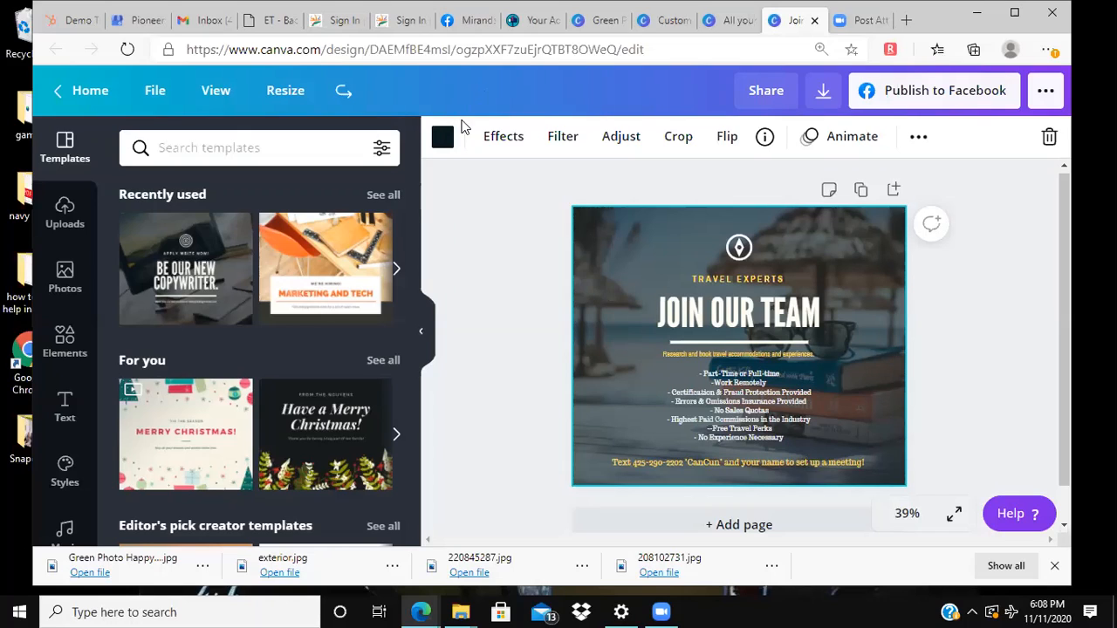
Step: Try yellow, purple and red as the background colour behind the photo, and restore the dark #081a1f
{"action": "left_click", "coordinate": [443, 140]}
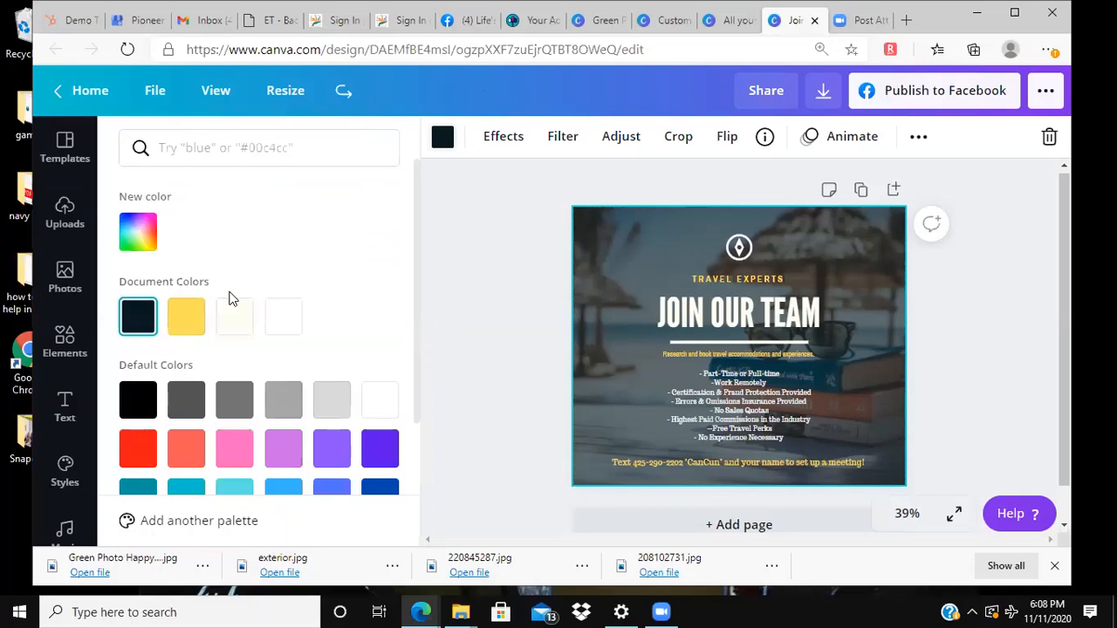
{"action": "left_click", "coordinate": [190, 317]}
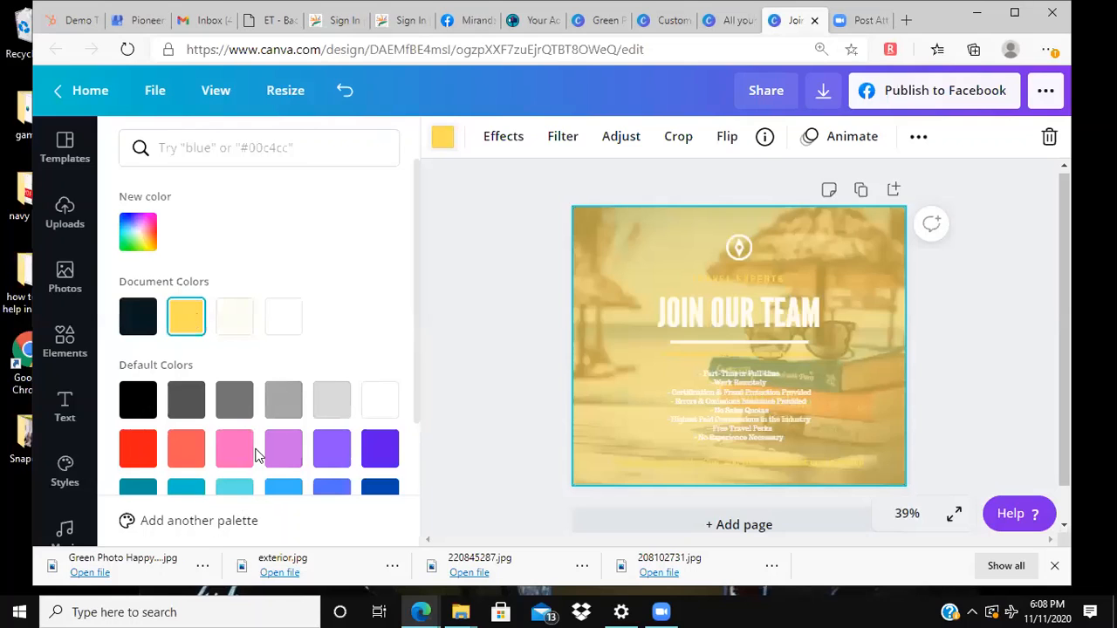
{"action": "left_click", "coordinate": [285, 450]}
{"action": "left_click", "coordinate": [330, 448]}
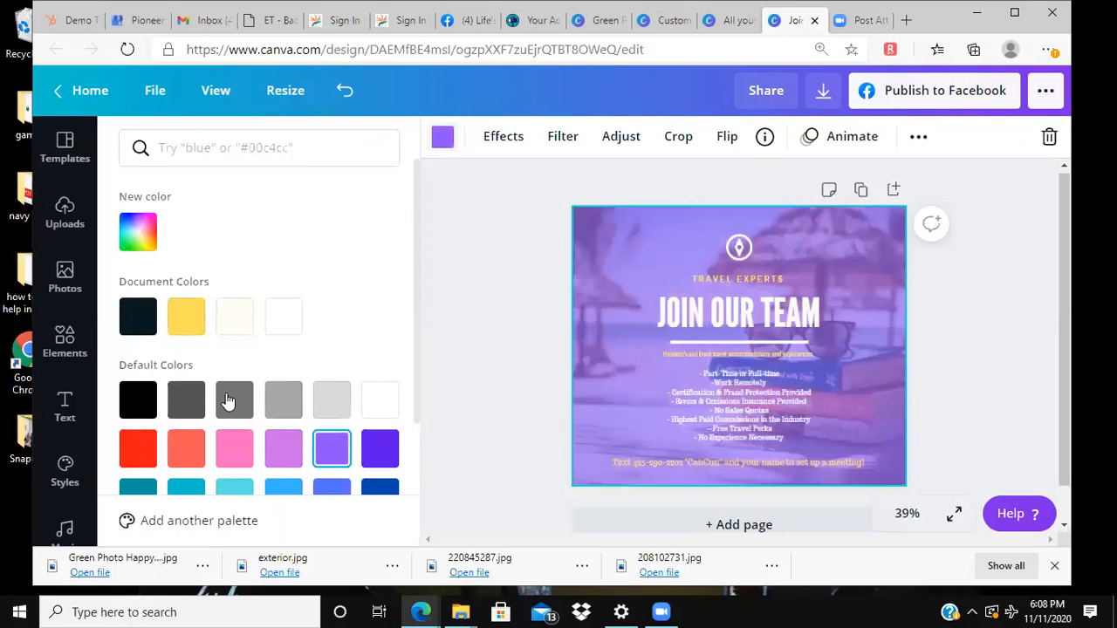
{"action": "left_click", "coordinate": [129, 450]}
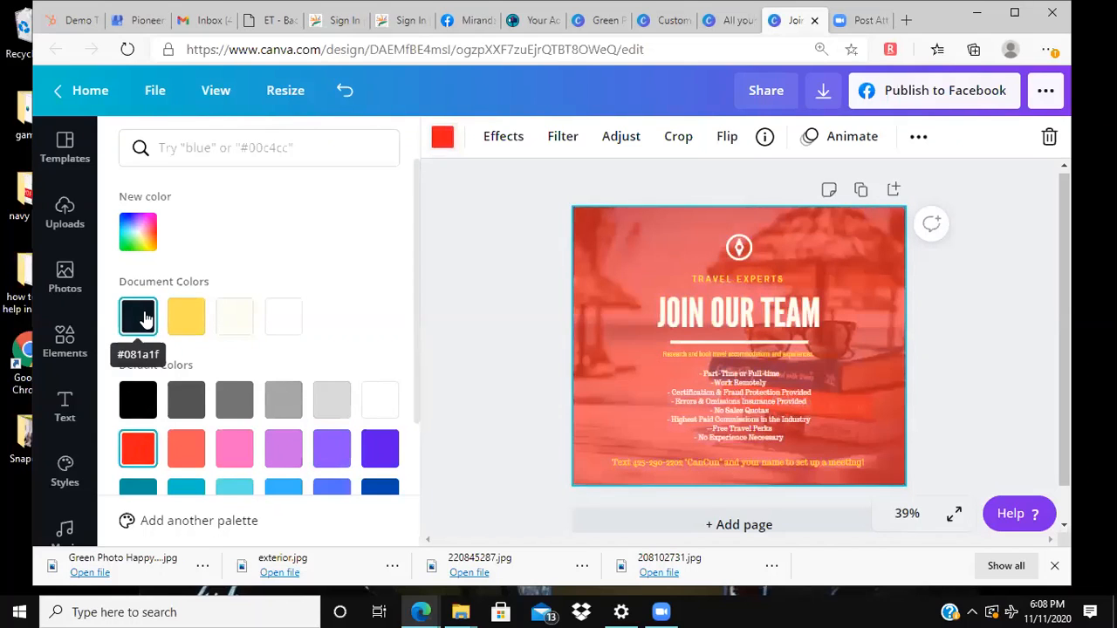
{"action": "left_click", "coordinate": [137, 318]}
{"action": "left_click", "coordinate": [513, 246]}
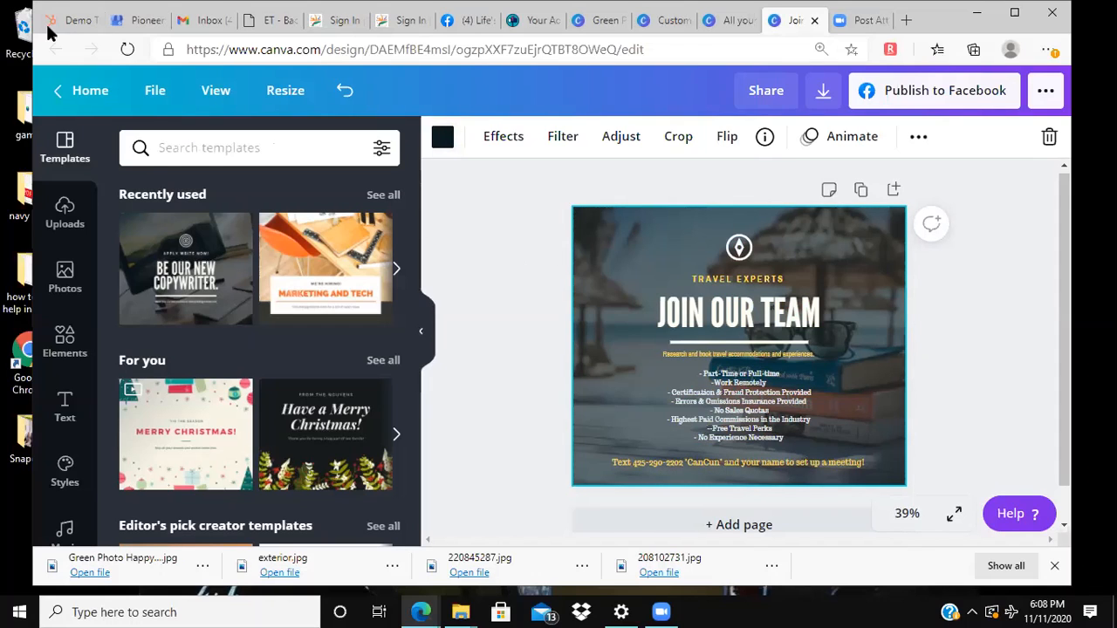
Step: Leave the "Join our team" design and look through the thumbnails of all saved designs
{"action": "left_click", "coordinate": [79, 92]}
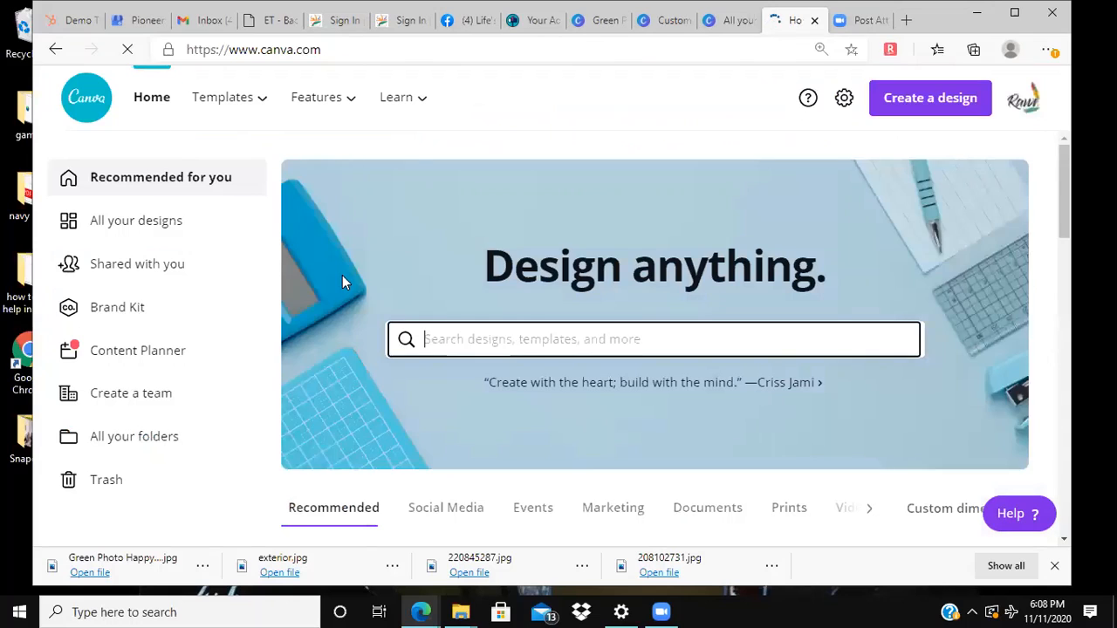
{"action": "left_click", "coordinate": [147, 229]}
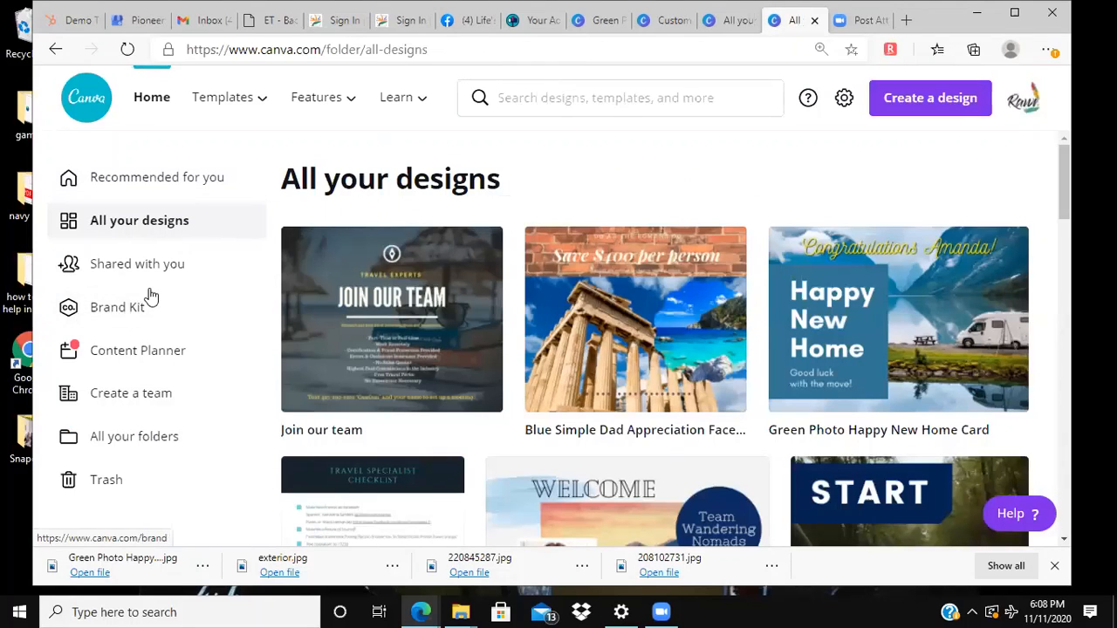
{"action": "scroll", "coordinate": [340, 332], "scroll_direction": "down", "scroll_amount": 1}
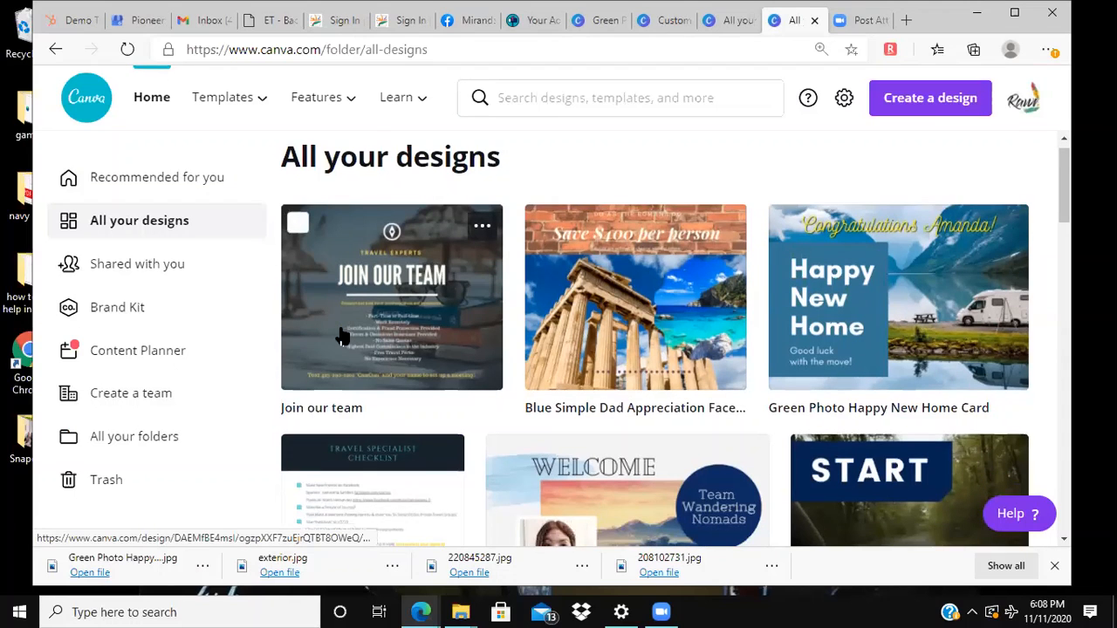
{"action": "scroll", "coordinate": [340, 333], "scroll_direction": "down", "scroll_amount": 2}
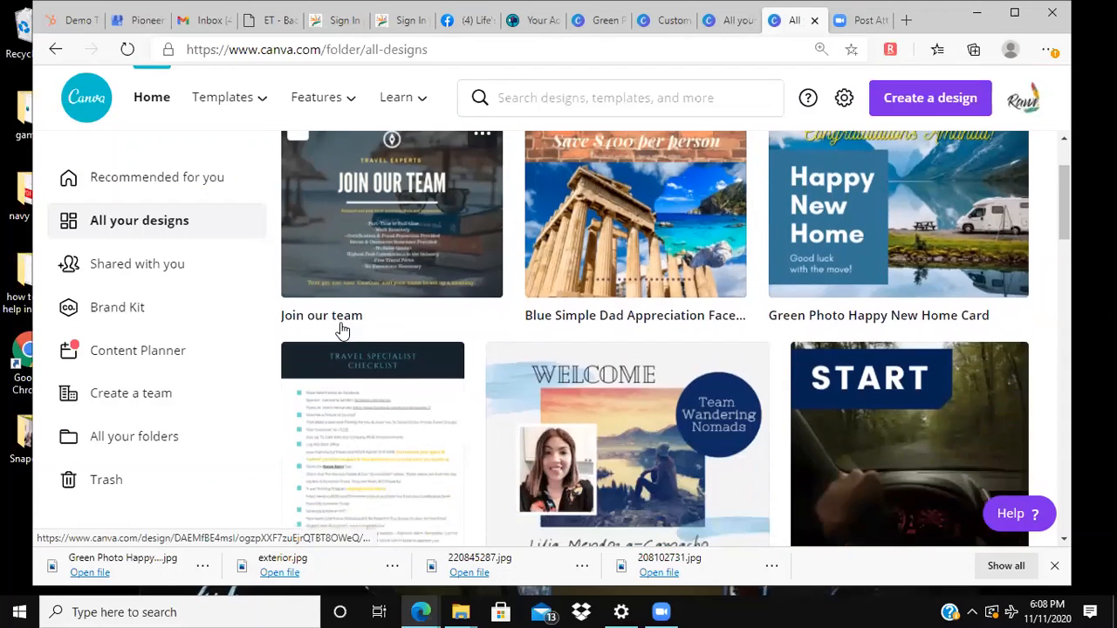
{"action": "scroll", "coordinate": [341, 306], "scroll_direction": "down", "scroll_amount": 1}
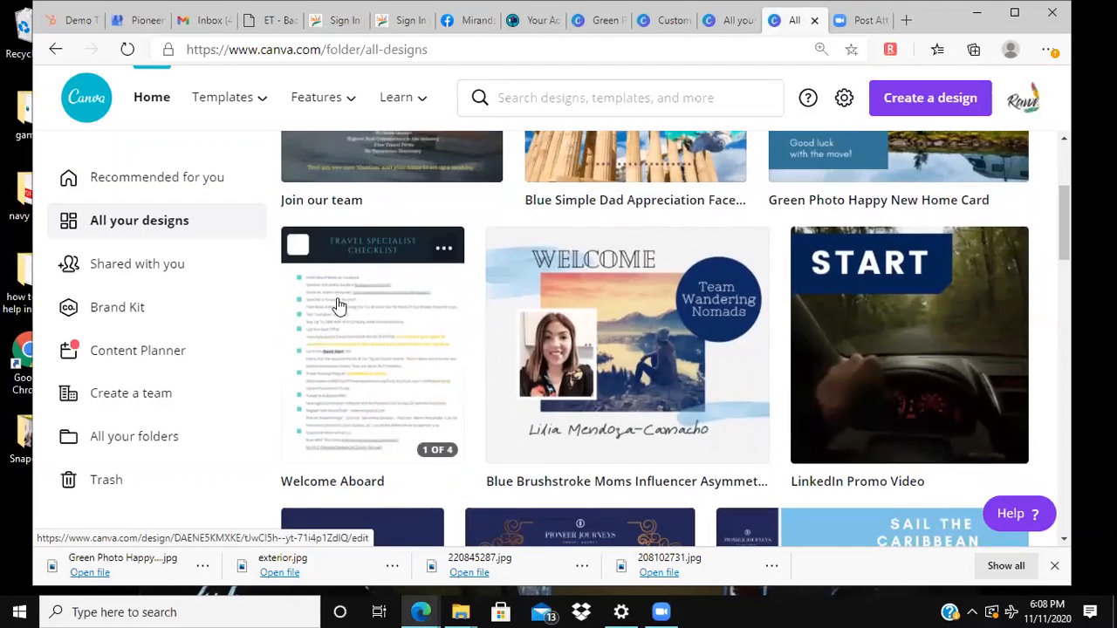
{"action": "scroll", "coordinate": [454, 316], "scroll_direction": "up", "scroll_amount": 1}
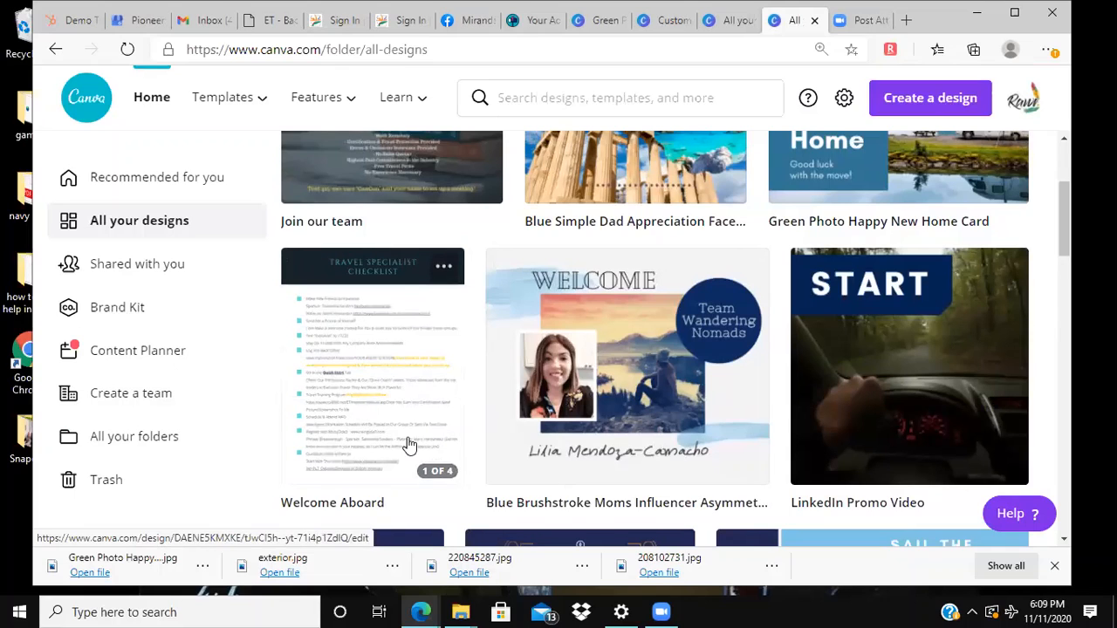
{"action": "scroll", "coordinate": [746, 391], "scroll_direction": "down", "scroll_amount": 3}
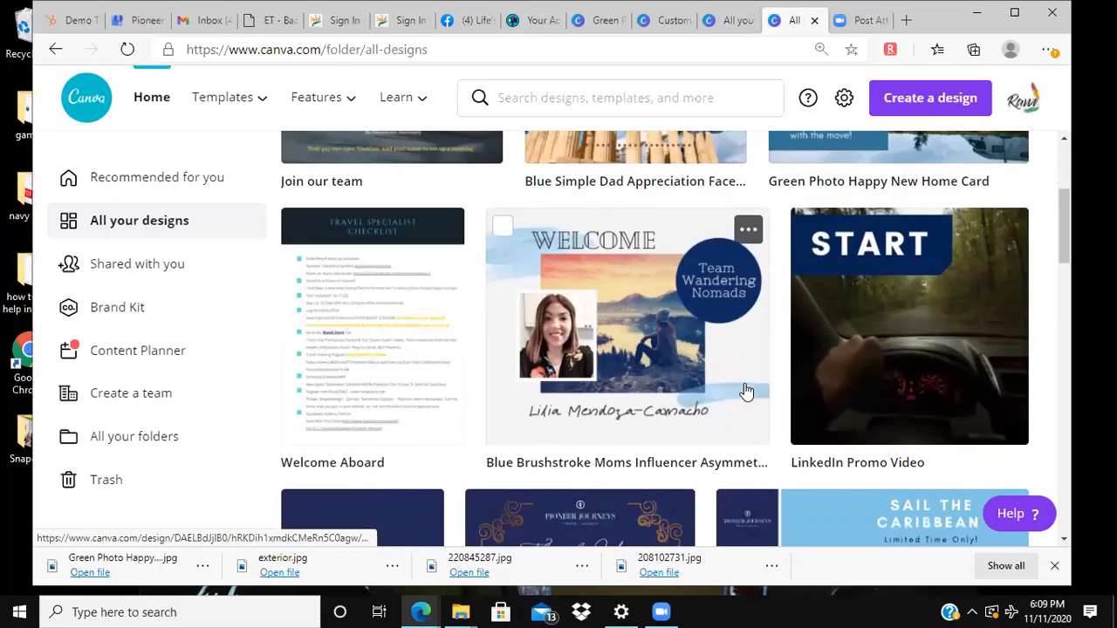
{"action": "scroll", "coordinate": [746, 391], "scroll_direction": "down", "scroll_amount": 3}
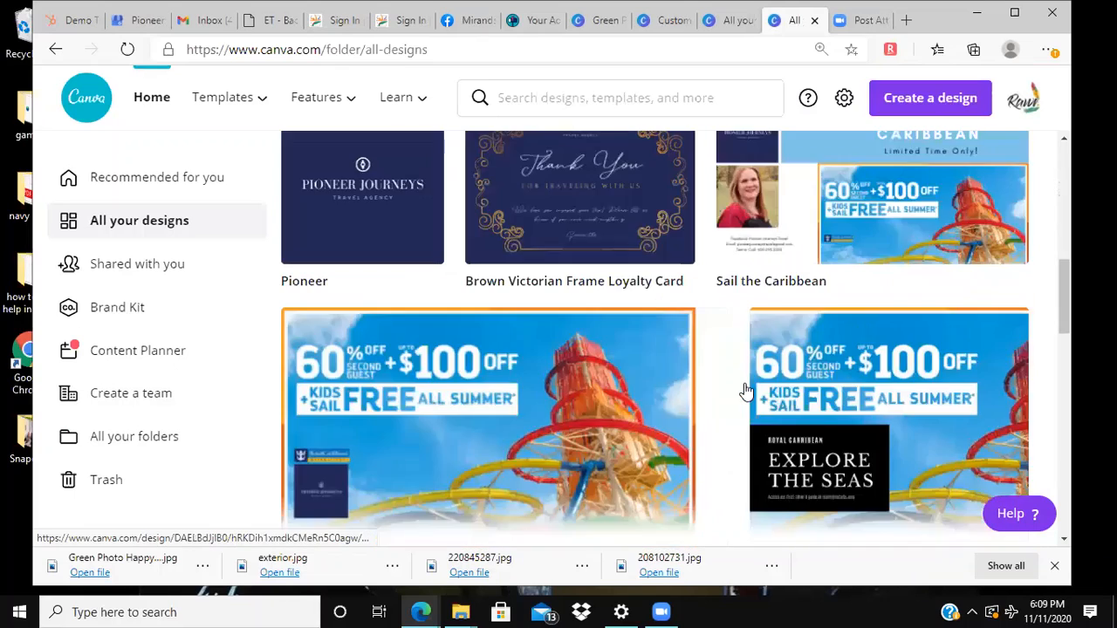
{"action": "scroll", "coordinate": [744, 392], "scroll_direction": "up", "scroll_amount": 2}
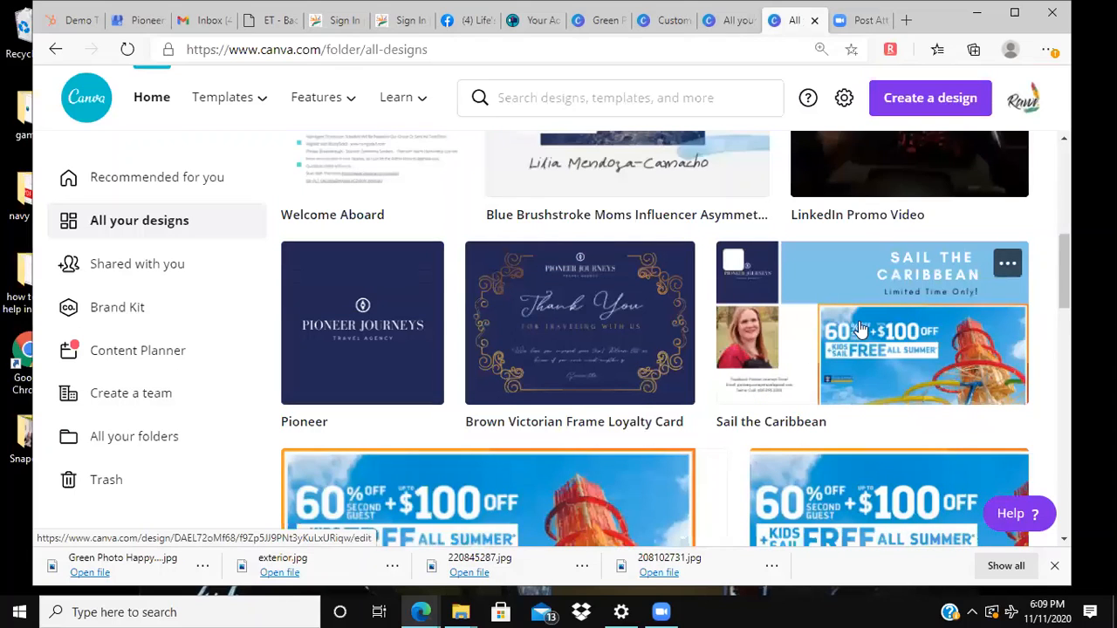
{"action": "scroll", "coordinate": [844, 357], "scroll_direction": "down", "scroll_amount": 3}
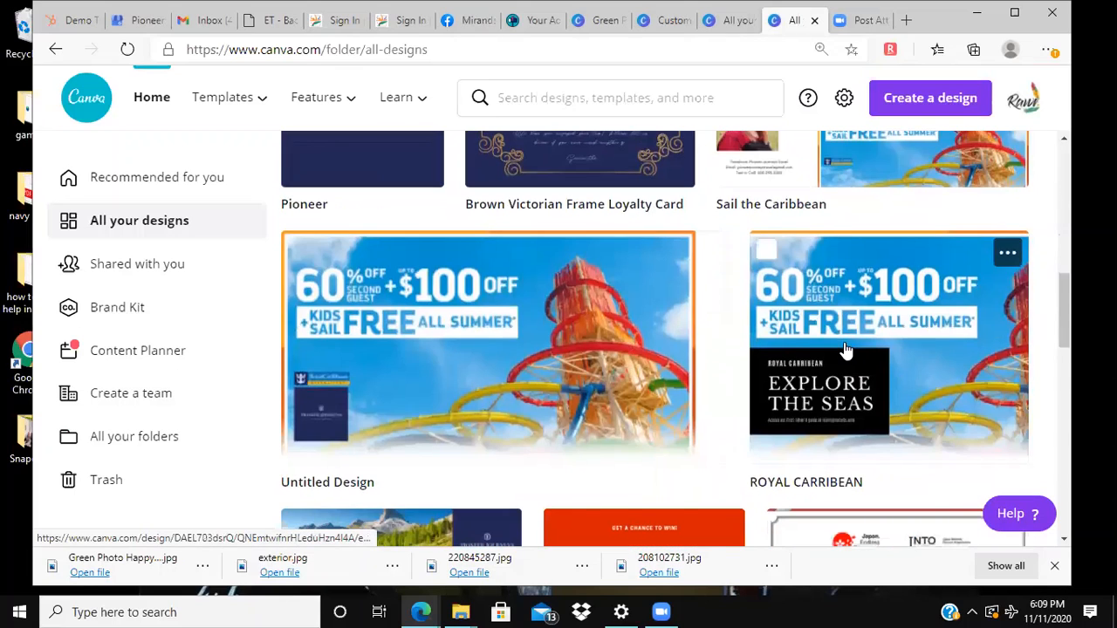
{"action": "scroll", "coordinate": [845, 352], "scroll_direction": "down", "scroll_amount": 3}
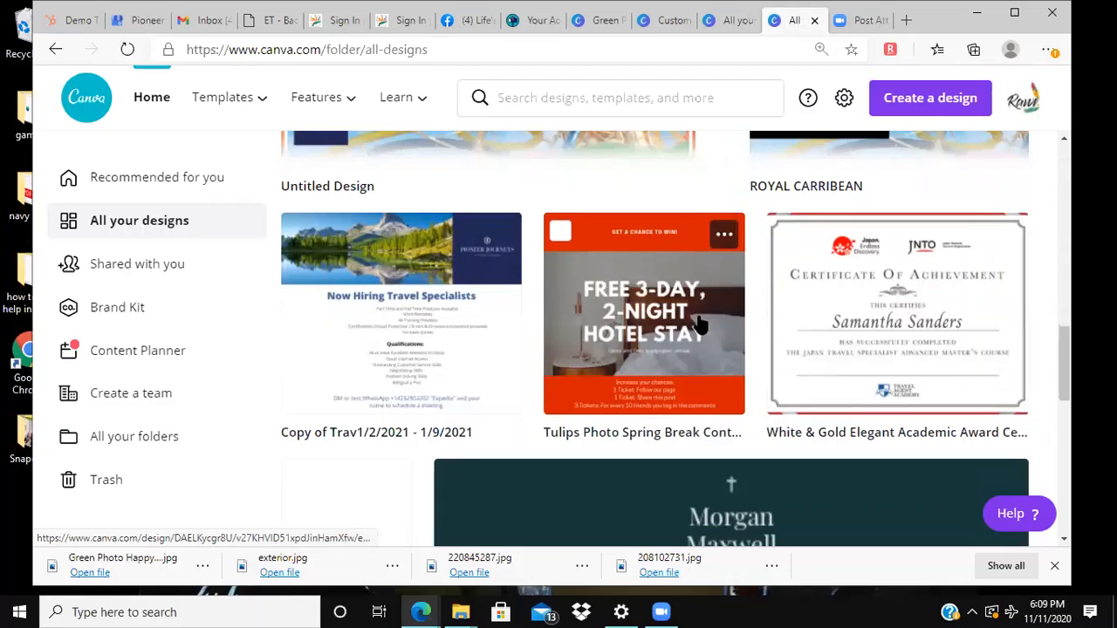
Step: Open the Japan travel specialist Certificate of Achievement design and check its recipient-name text box
{"action": "left_click", "coordinate": [842, 311]}
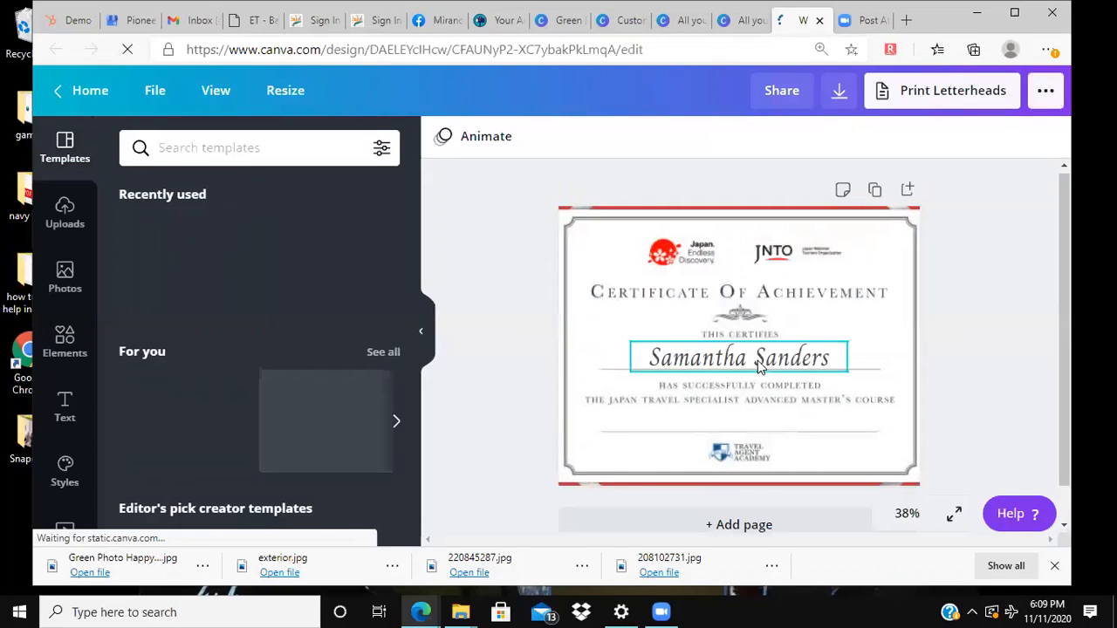
{"action": "left_click", "coordinate": [734, 353]}
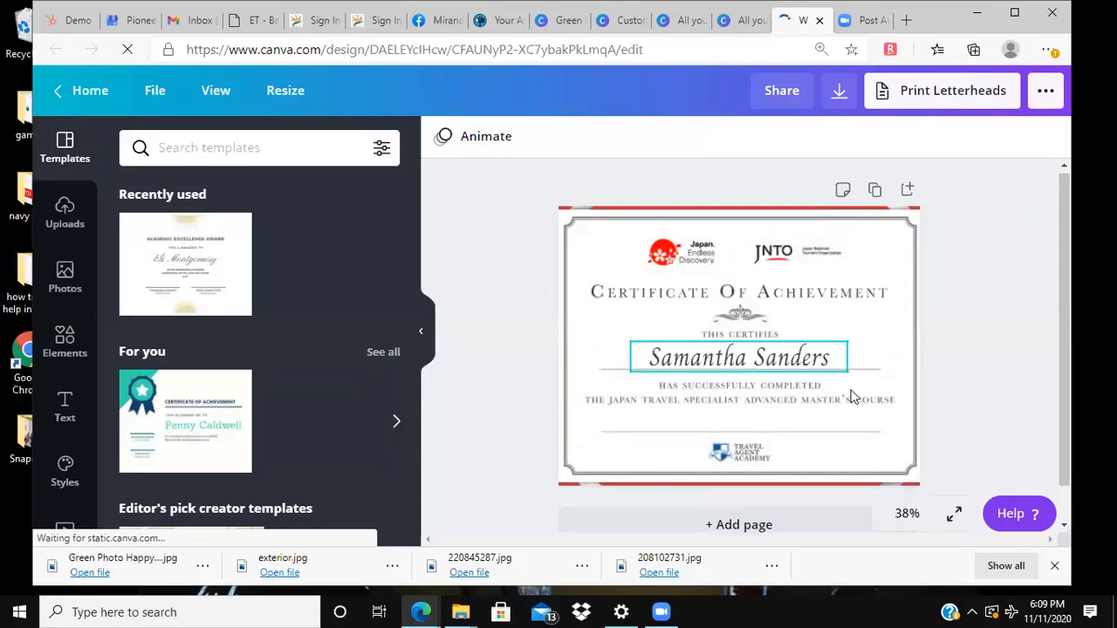
{"action": "left_click", "coordinate": [987, 422]}
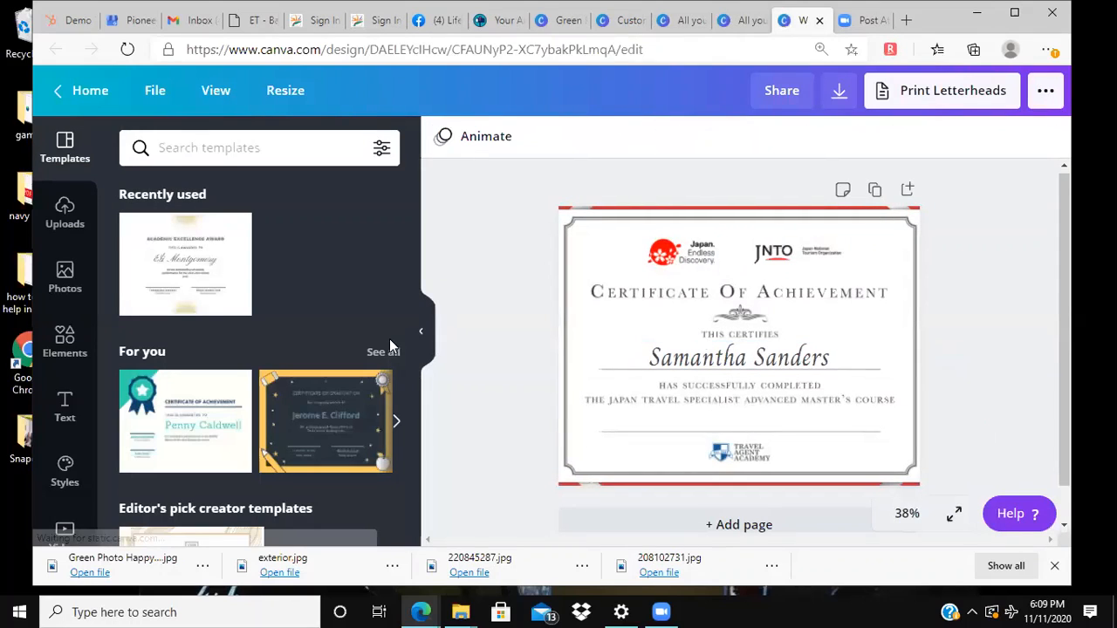
Step: Return to all saved designs and open the "Brown Victorian Frame Loyalty Card" design
{"action": "left_click", "coordinate": [66, 96]}
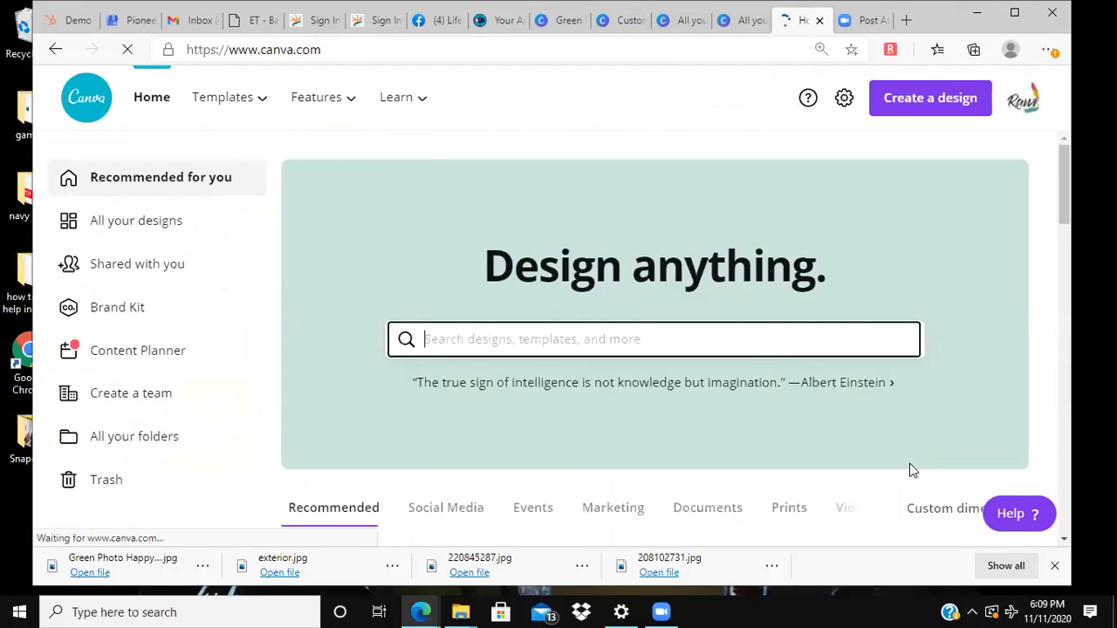
{"action": "left_click", "coordinate": [129, 219]}
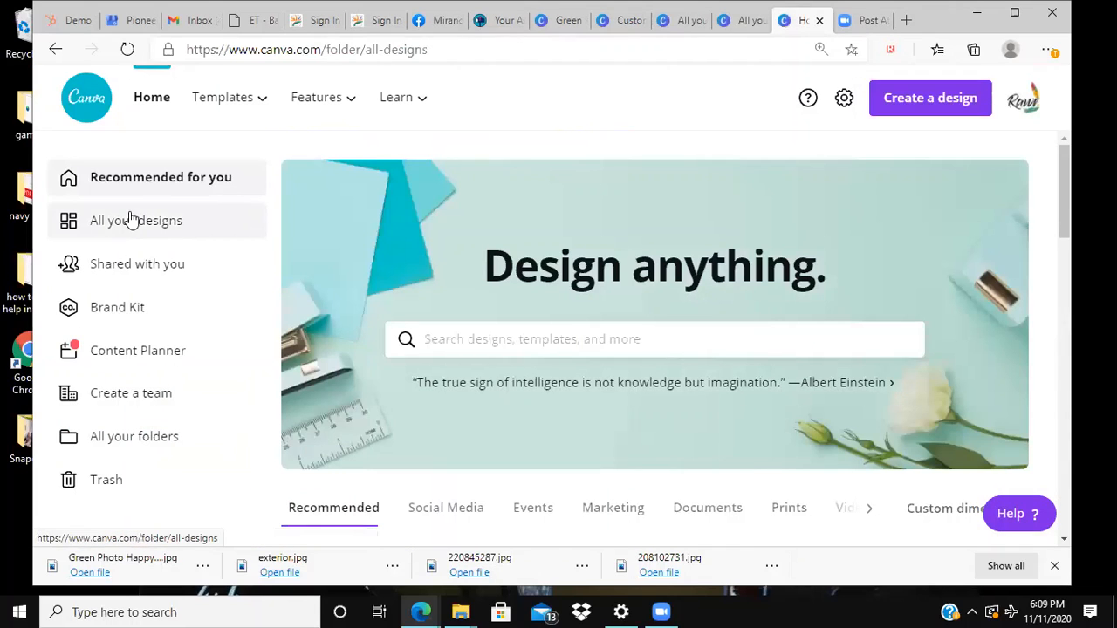
{"action": "scroll", "coordinate": [500, 333], "scroll_direction": "down", "scroll_amount": 5}
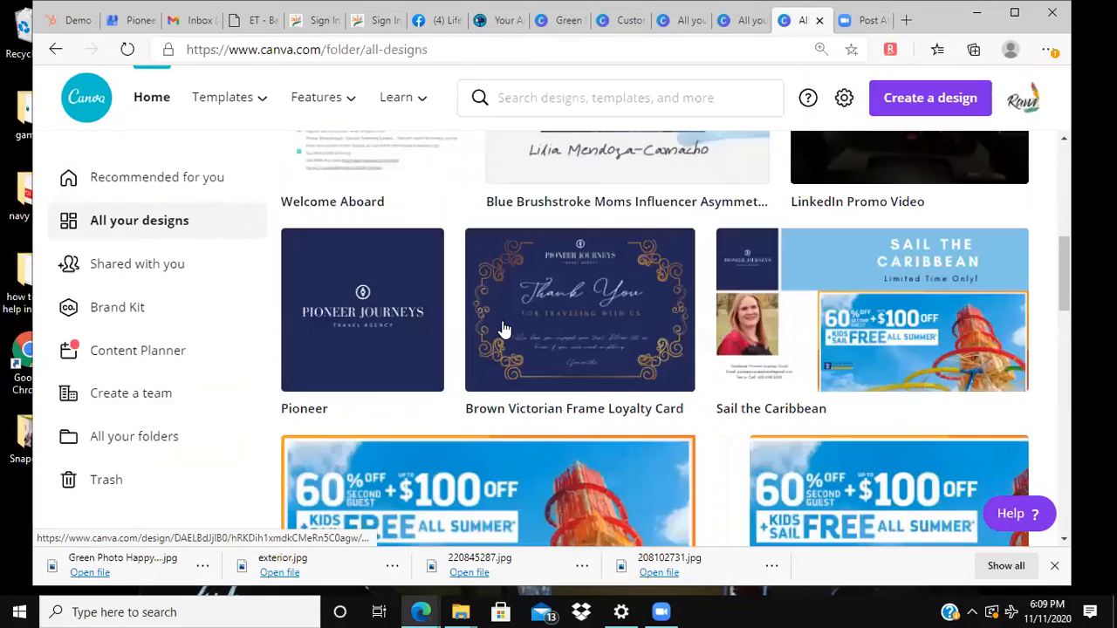
{"action": "scroll", "coordinate": [503, 329], "scroll_direction": "down", "scroll_amount": 1}
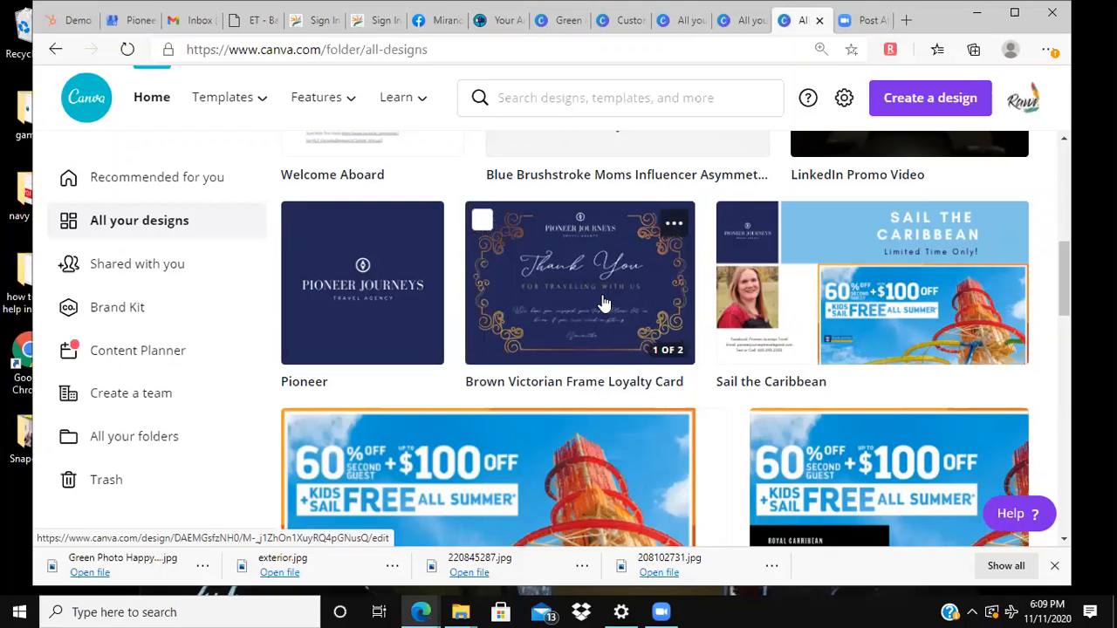
{"action": "left_click", "coordinate": [542, 289]}
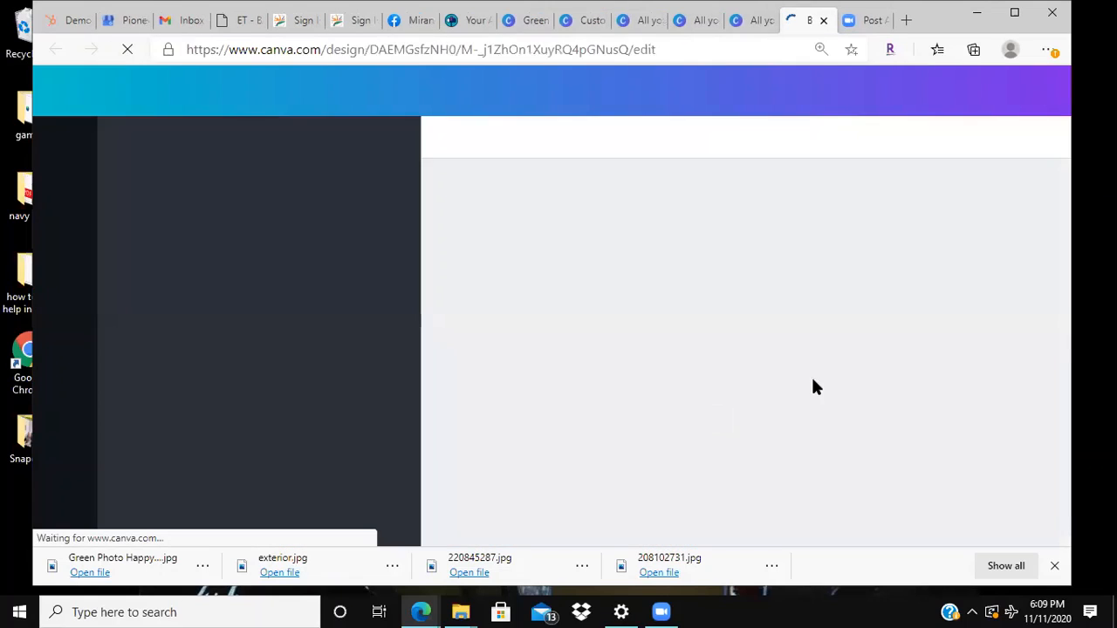
Step: Delete the cream loyalty-points page, page 2, from the thank-you card
{"action": "scroll", "coordinate": [818, 376], "scroll_direction": "down", "scroll_amount": 3}
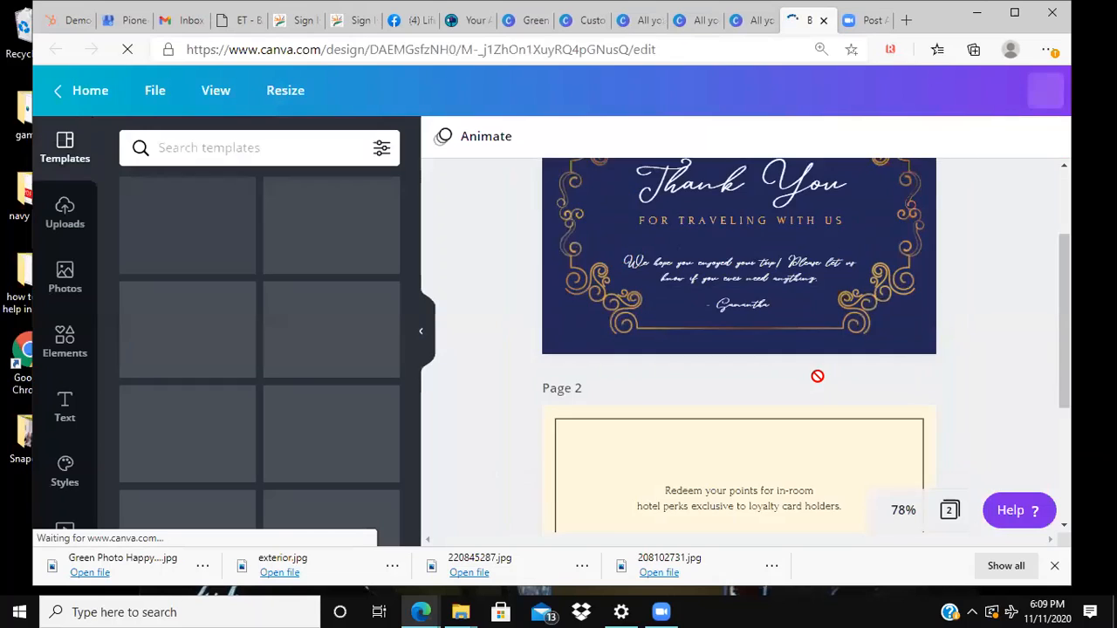
{"action": "scroll", "coordinate": [818, 376], "scroll_direction": "down", "scroll_amount": 1}
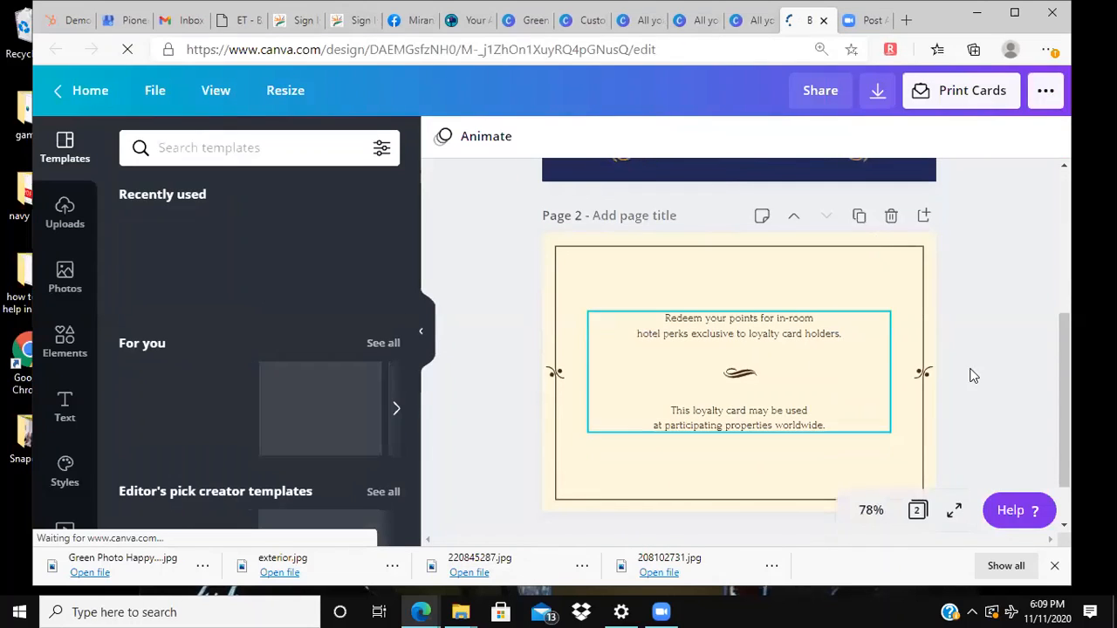
{"action": "left_click", "coordinate": [891, 218]}
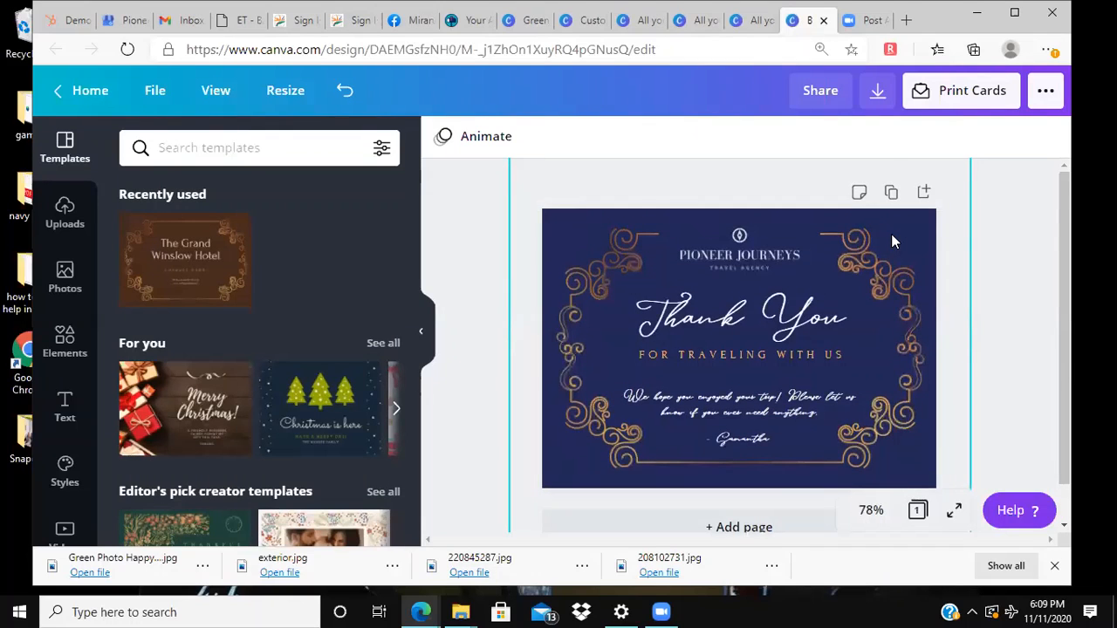
Step: Add a blank page after the Thank You page, and try duplicating the Thank You page before removing the copy
{"action": "left_click", "coordinate": [704, 500]}
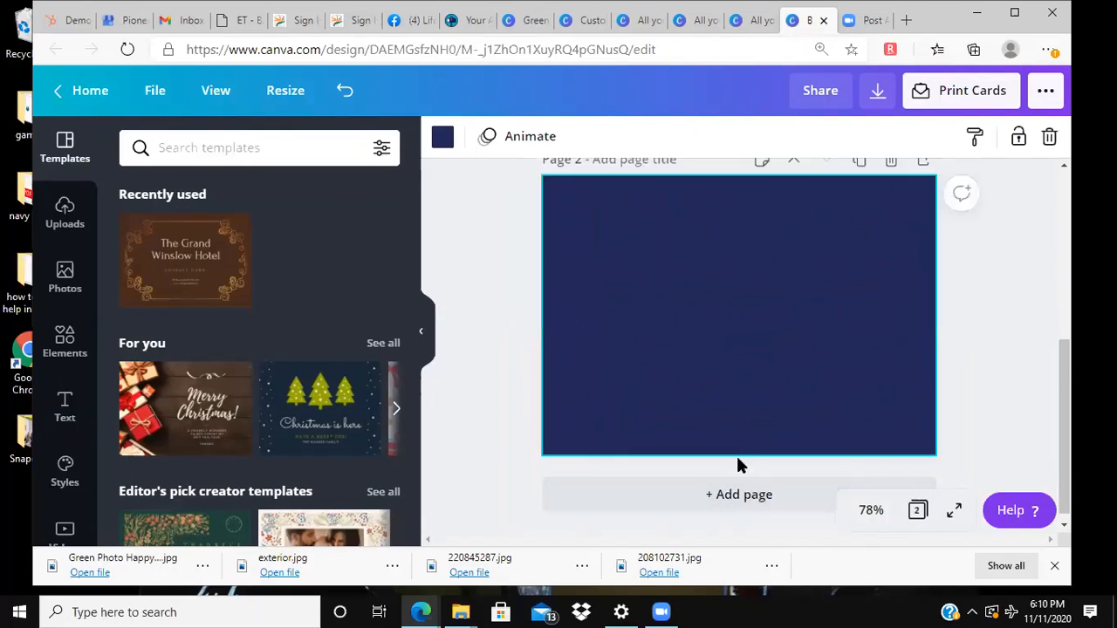
{"action": "scroll", "coordinate": [852, 360], "scroll_direction": "up", "scroll_amount": 5}
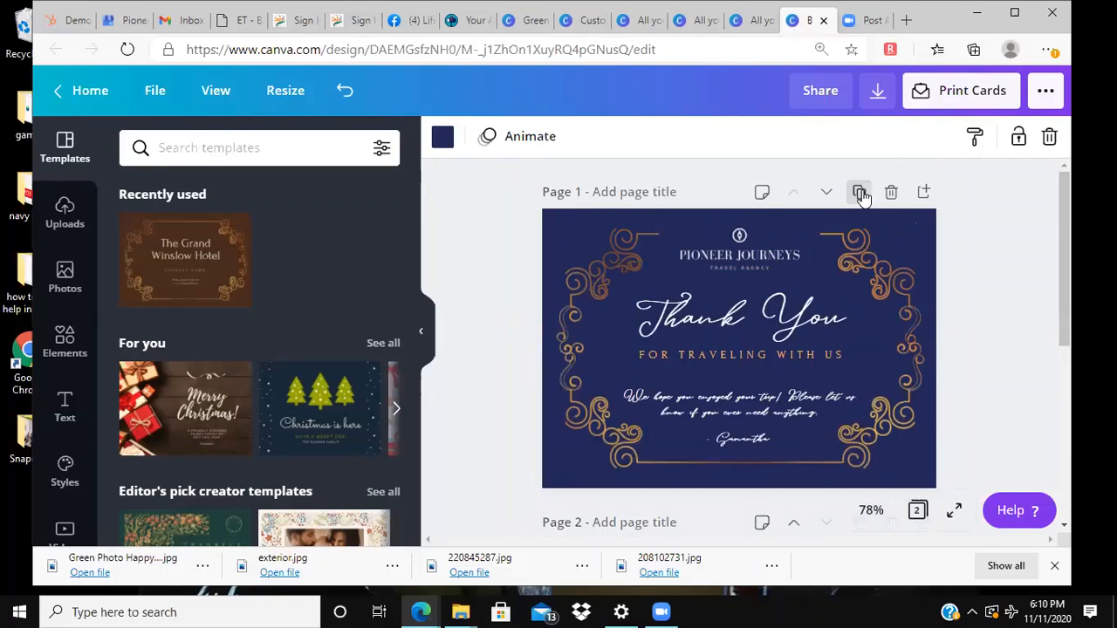
{"action": "left_click", "coordinate": [861, 194]}
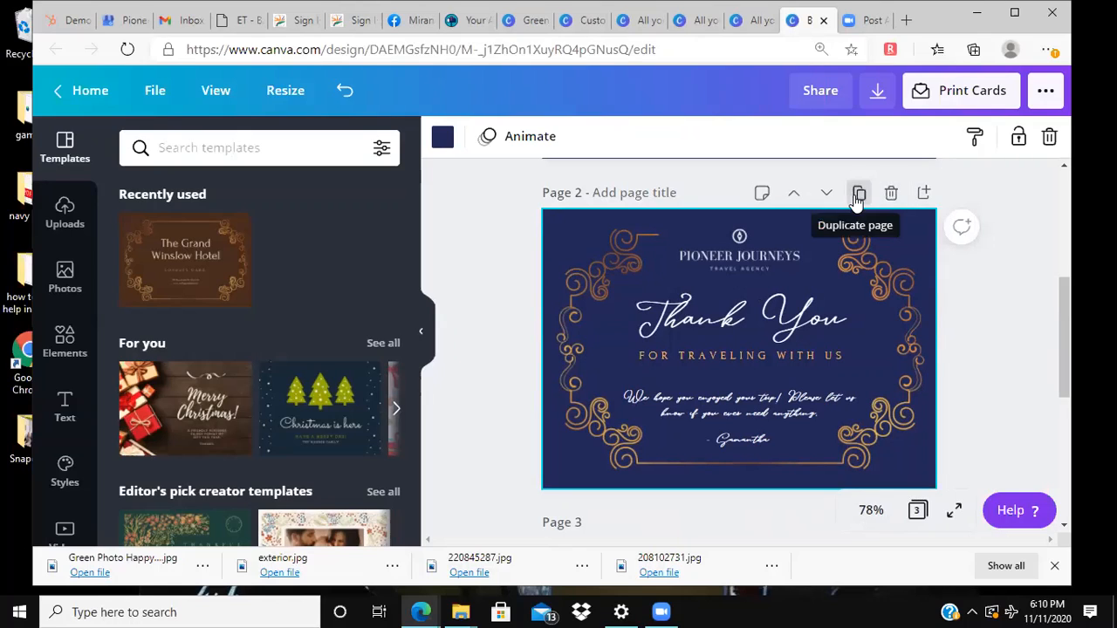
{"action": "left_click", "coordinate": [892, 195]}
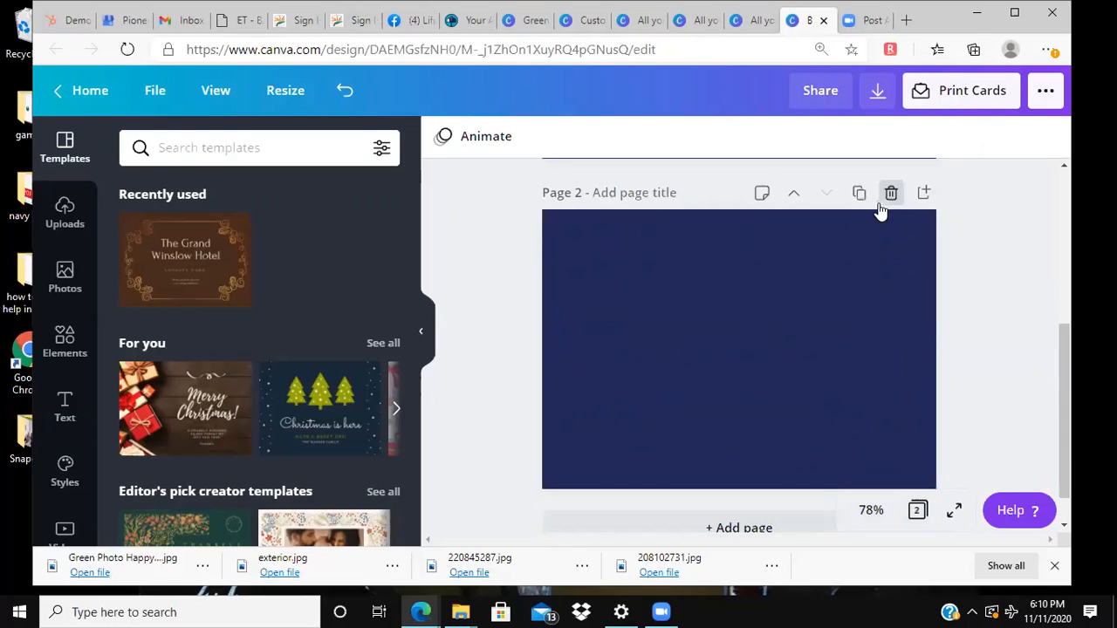
Step: Try moving the blank page ahead of the Thank You page and back behind it, and delete the blank page
{"action": "scroll", "coordinate": [790, 209], "scroll_direction": "up", "scroll_amount": 2}
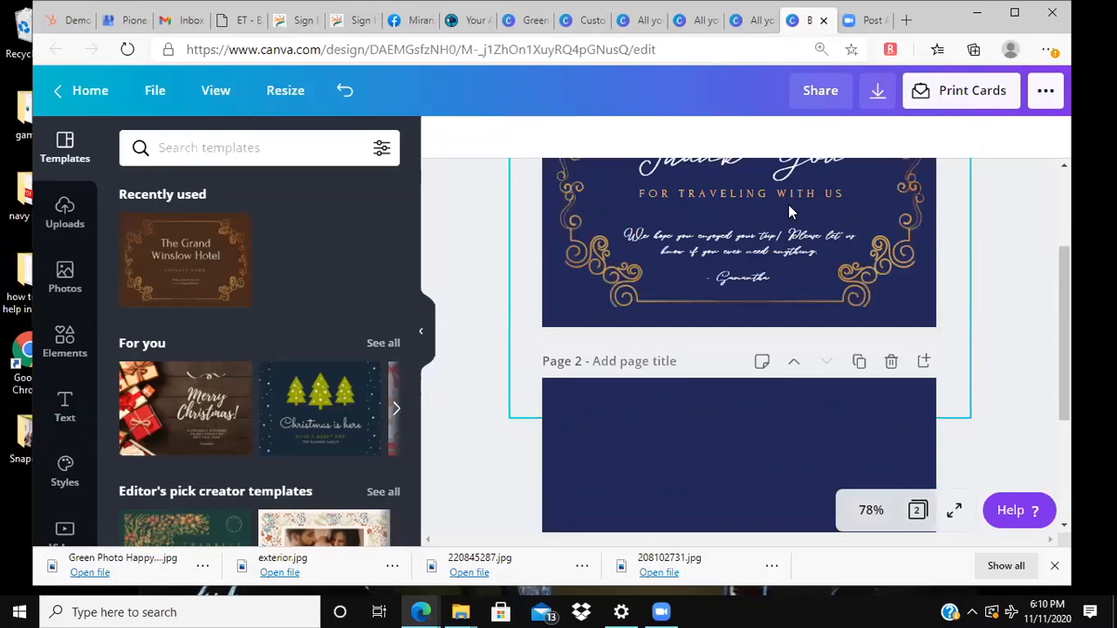
{"action": "left_click", "coordinate": [795, 365]}
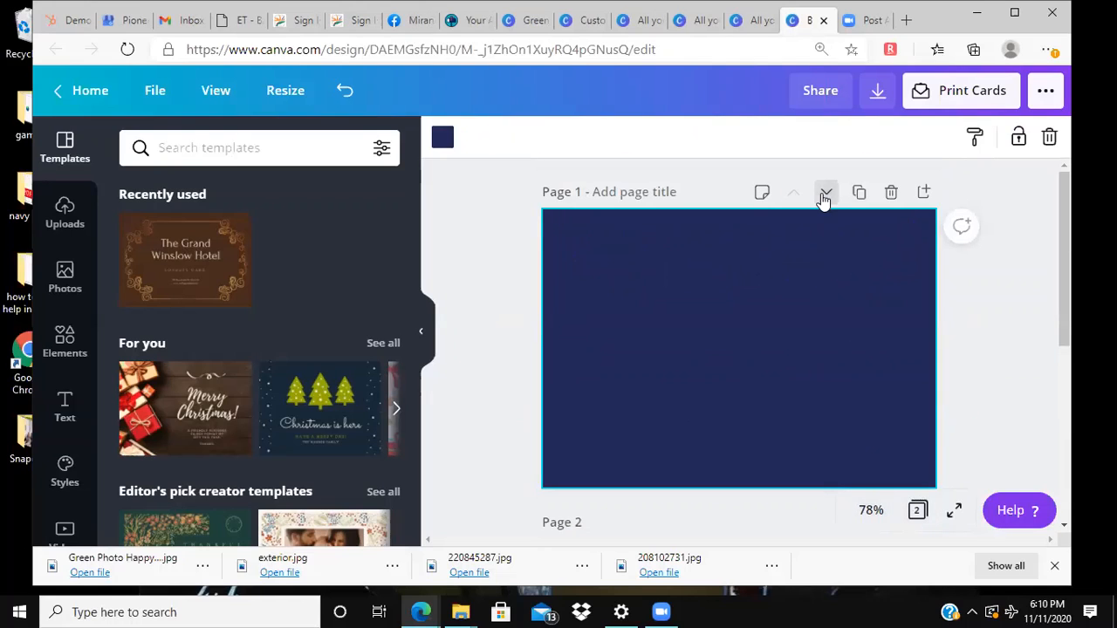
{"action": "left_click", "coordinate": [825, 194]}
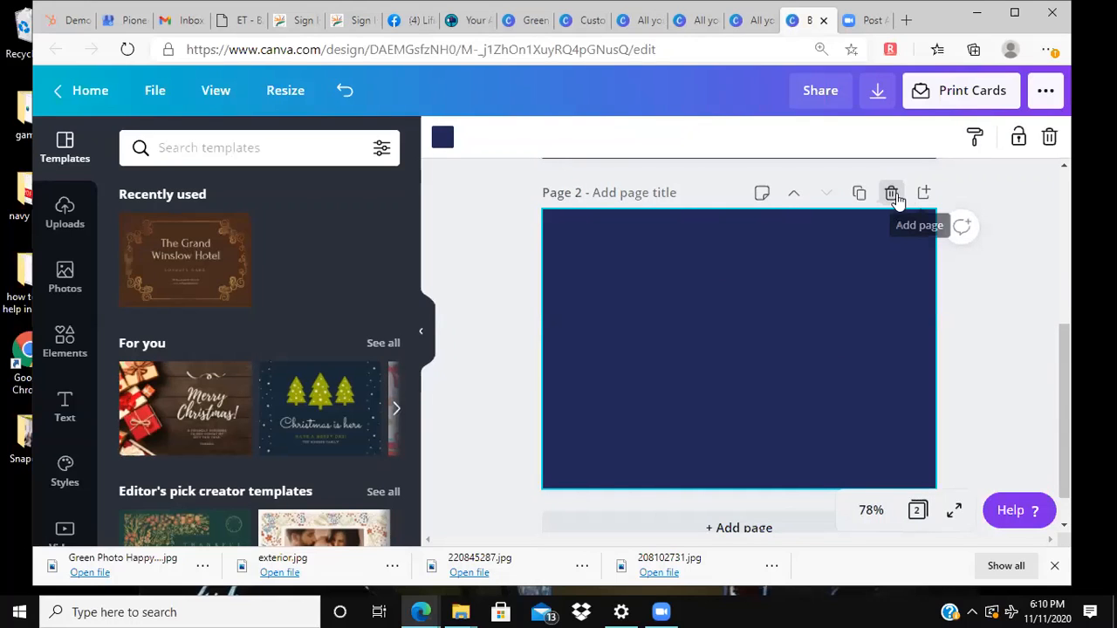
{"action": "left_click", "coordinate": [894, 195]}
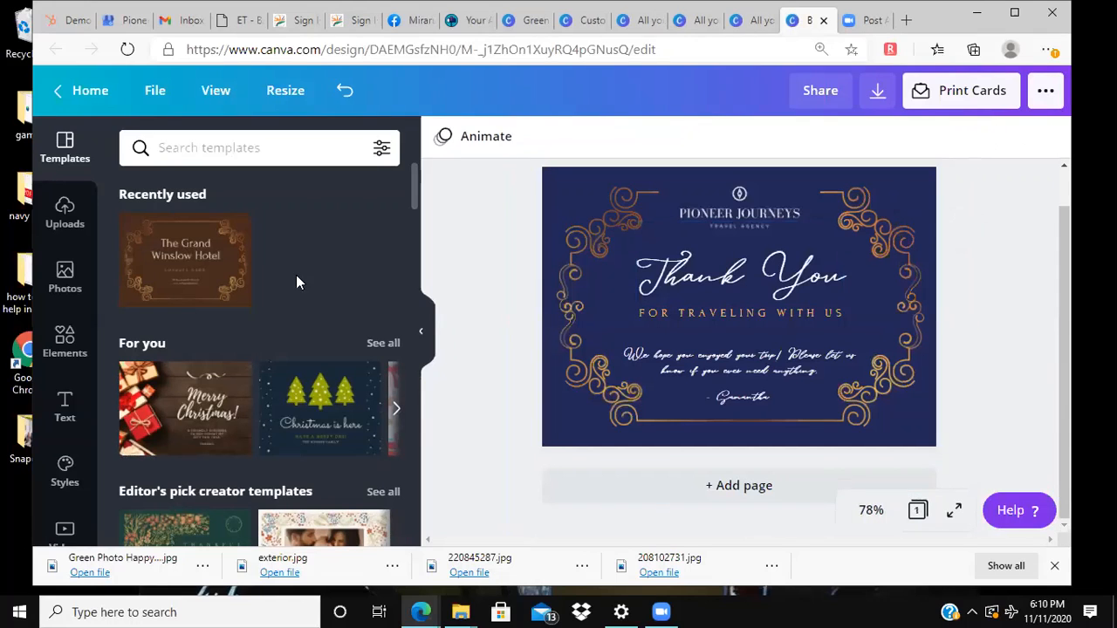
Step: Return to the home page, create a new Logo design and look through the suggested logo templates
{"action": "left_click", "coordinate": [80, 90]}
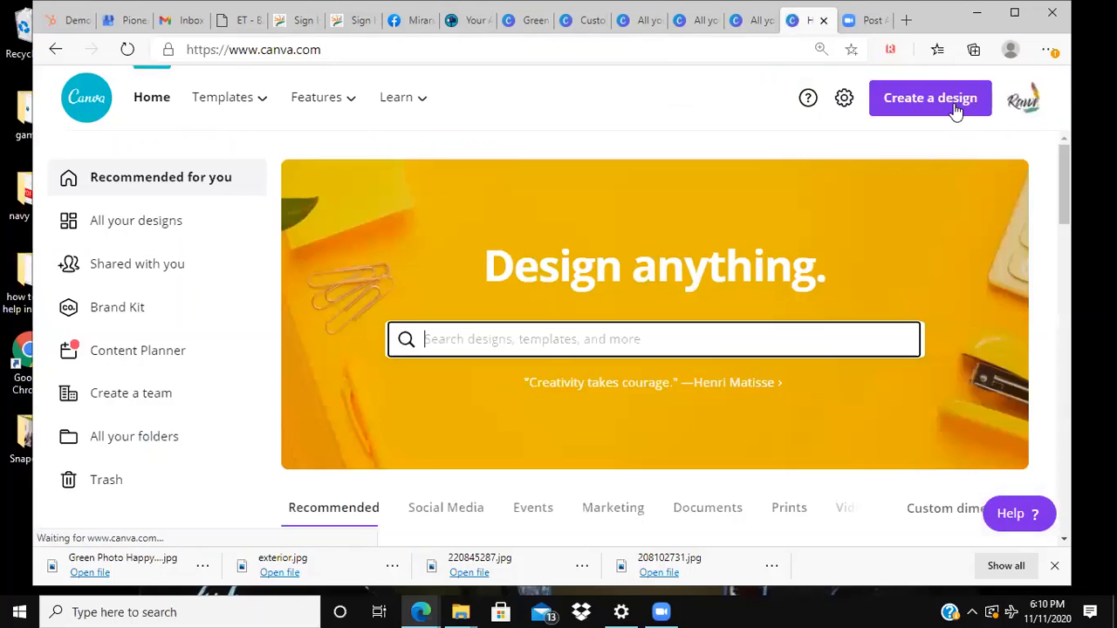
{"action": "left_click", "coordinate": [899, 98]}
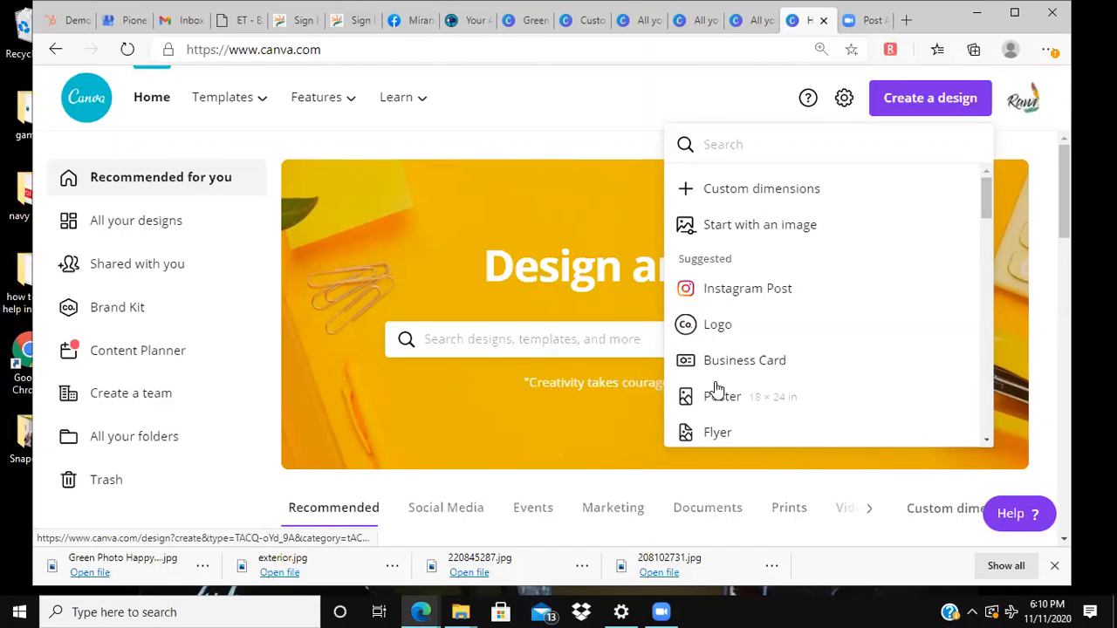
{"action": "scroll", "coordinate": [714, 388], "scroll_direction": "down", "scroll_amount": 2}
{"action": "left_click", "coordinate": [714, 262]}
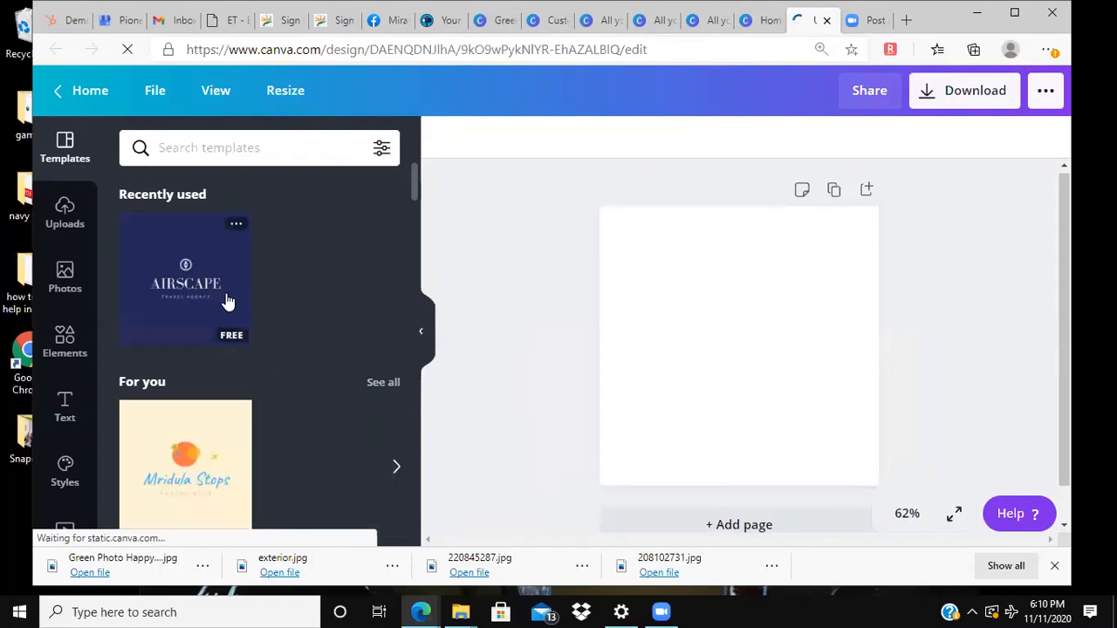
{"action": "scroll", "coordinate": [227, 302], "scroll_direction": "down", "scroll_amount": 1}
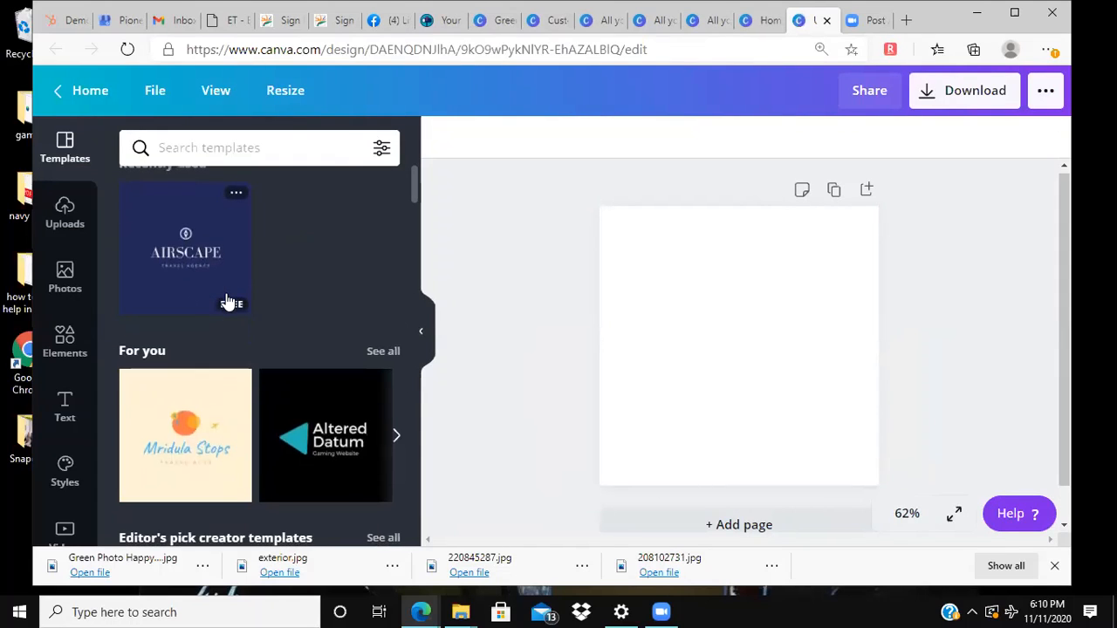
{"action": "scroll", "coordinate": [227, 302], "scroll_direction": "up", "scroll_amount": 1}
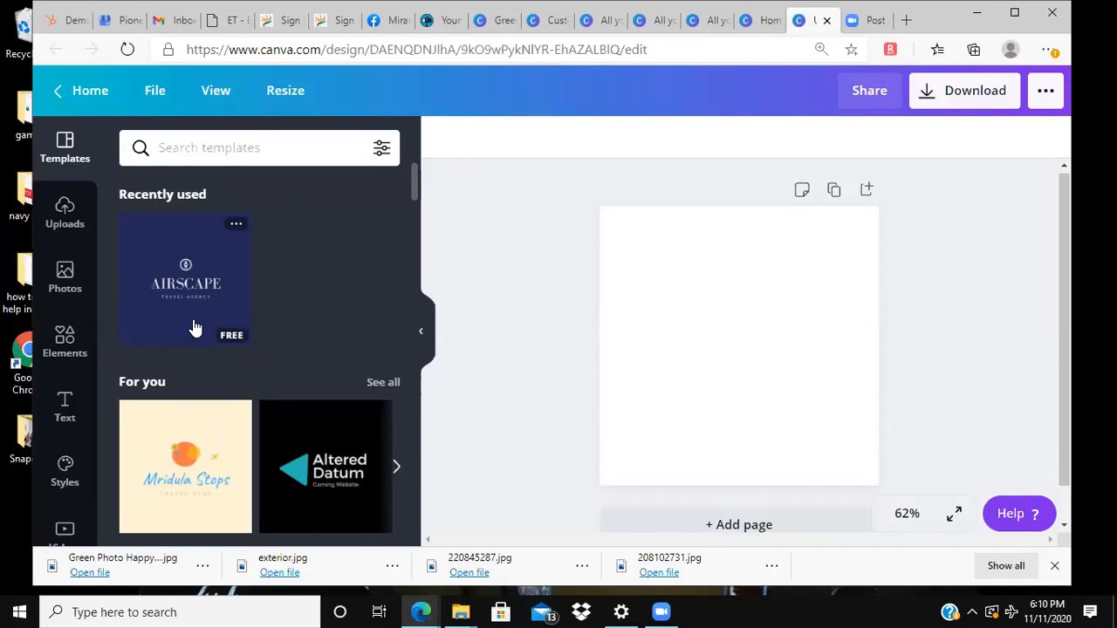
Step: Browse the logo template categories, search the logo templates for "travel" and look through the results
{"action": "scroll", "coordinate": [179, 286], "scroll_direction": "down", "scroll_amount": 3}
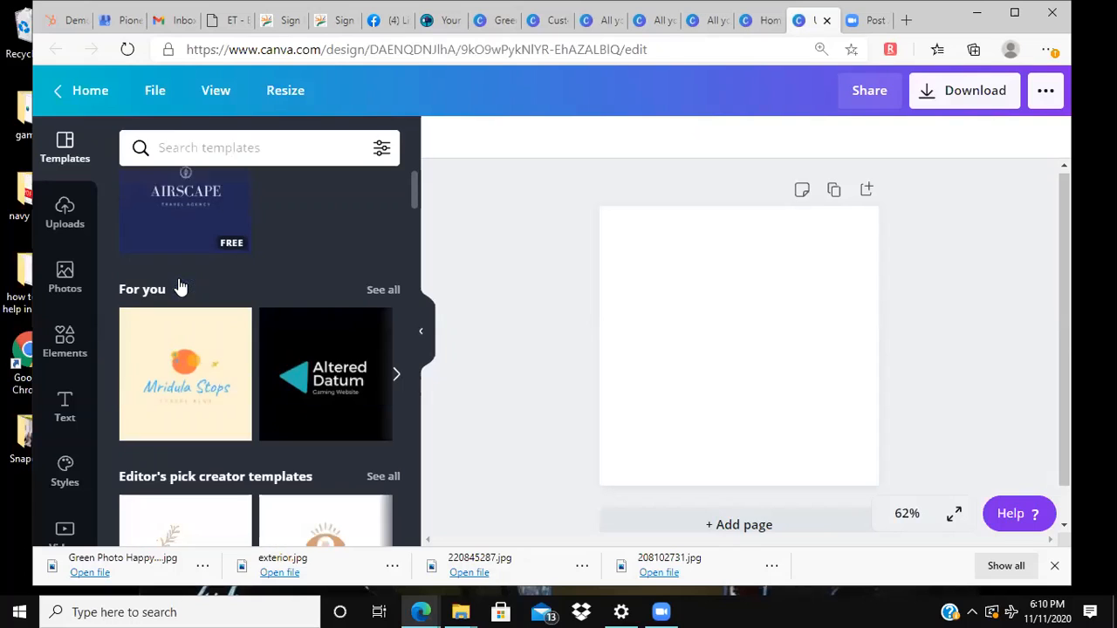
{"action": "scroll", "coordinate": [233, 381], "scroll_direction": "down", "scroll_amount": 6}
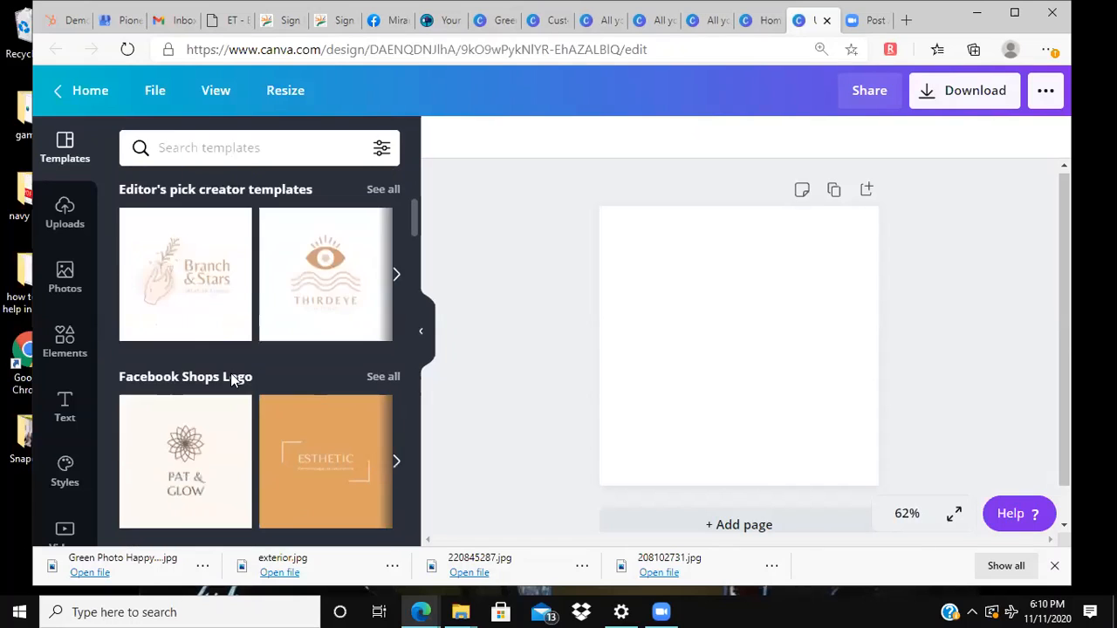
{"action": "scroll", "coordinate": [233, 347], "scroll_direction": "down", "scroll_amount": 4}
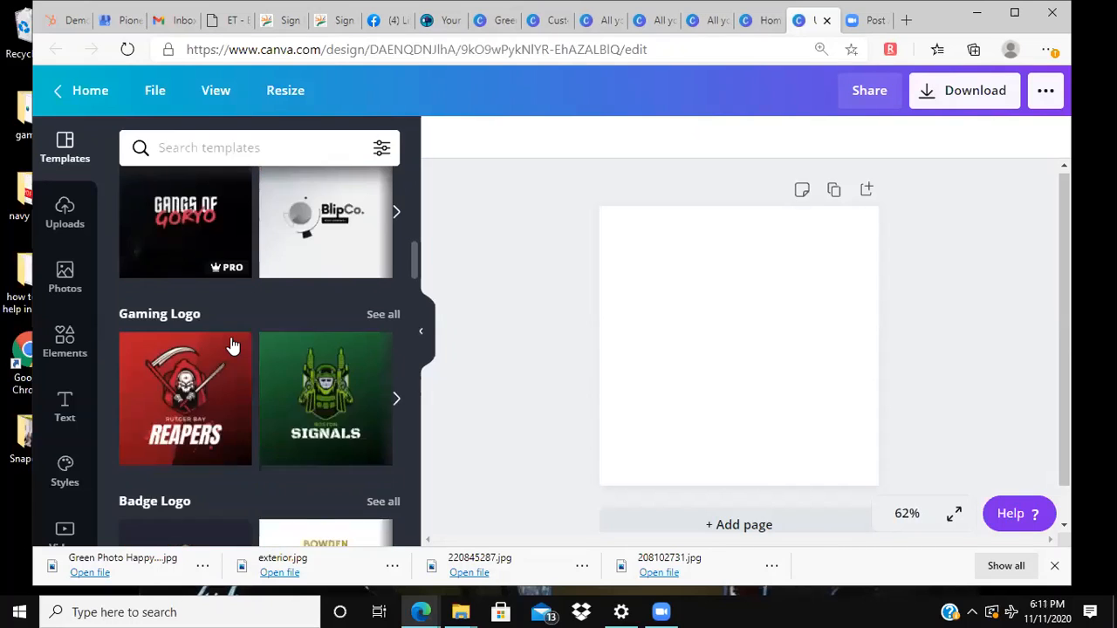
{"action": "left_click", "coordinate": [242, 145]}
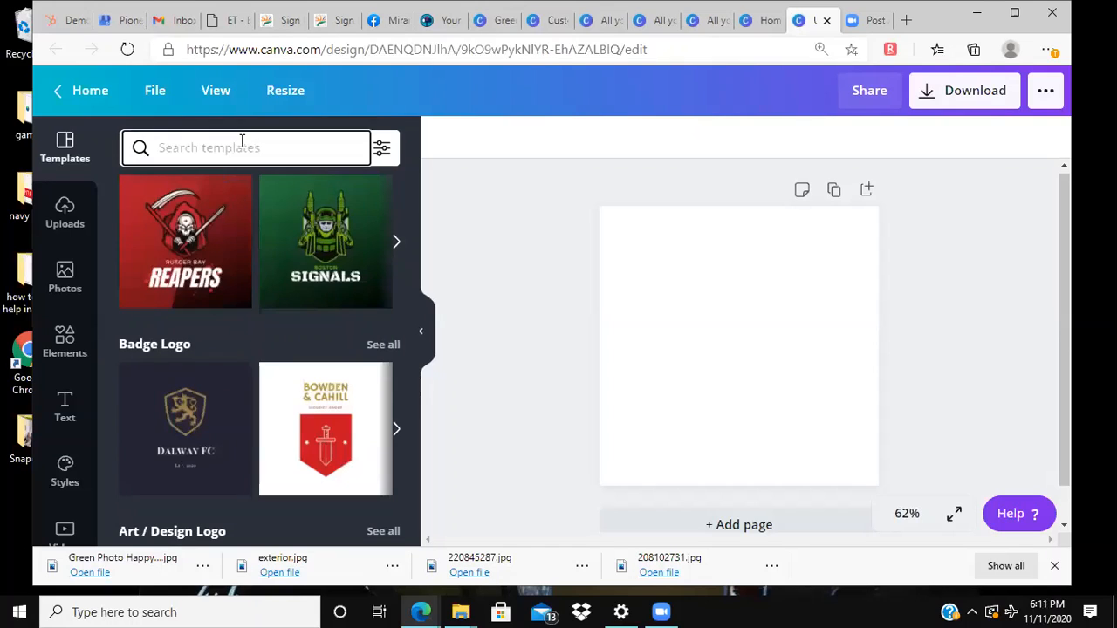
{"action": "type", "text": "travel"}
{"action": "key", "text": "Return"}
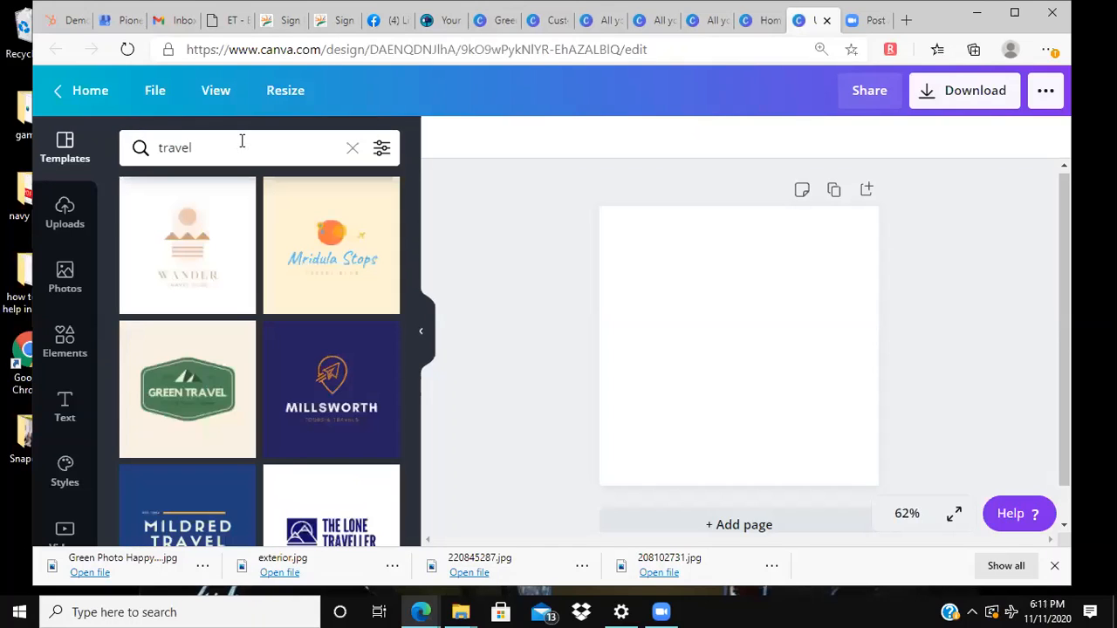
{"action": "scroll", "coordinate": [281, 425], "scroll_direction": "down", "scroll_amount": 3}
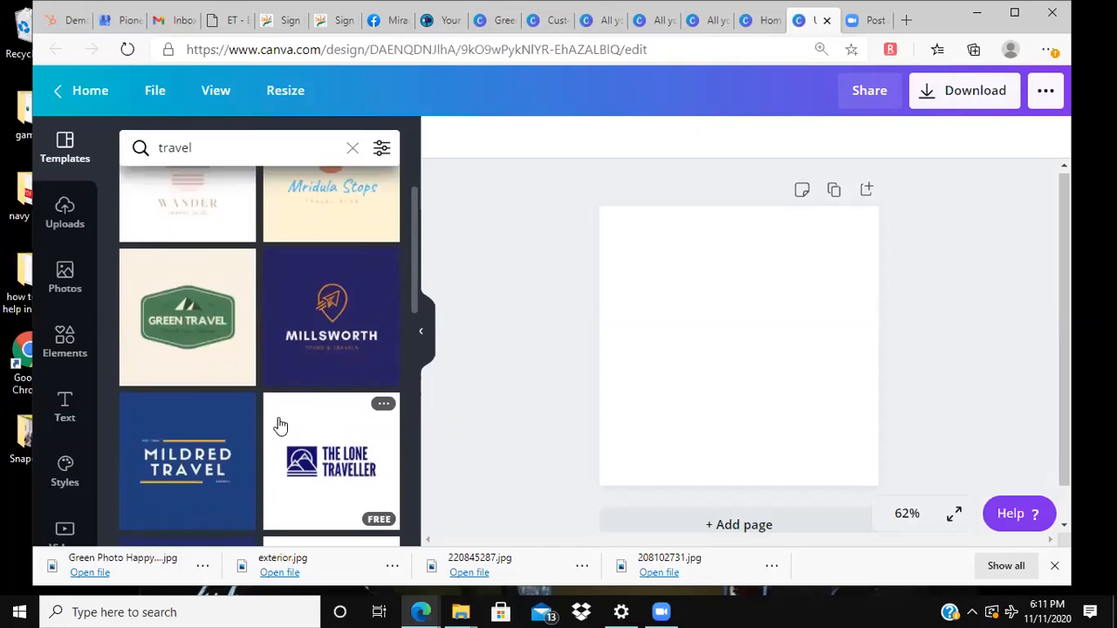
{"action": "scroll", "coordinate": [281, 426], "scroll_direction": "down", "scroll_amount": 3}
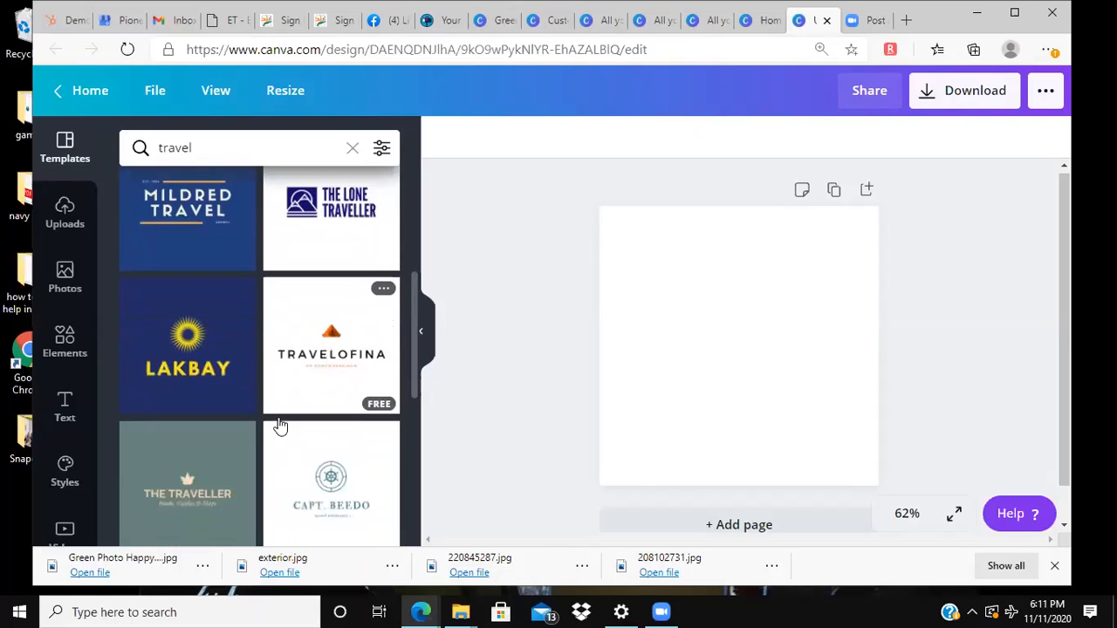
{"action": "scroll", "coordinate": [281, 426], "scroll_direction": "down", "scroll_amount": 3}
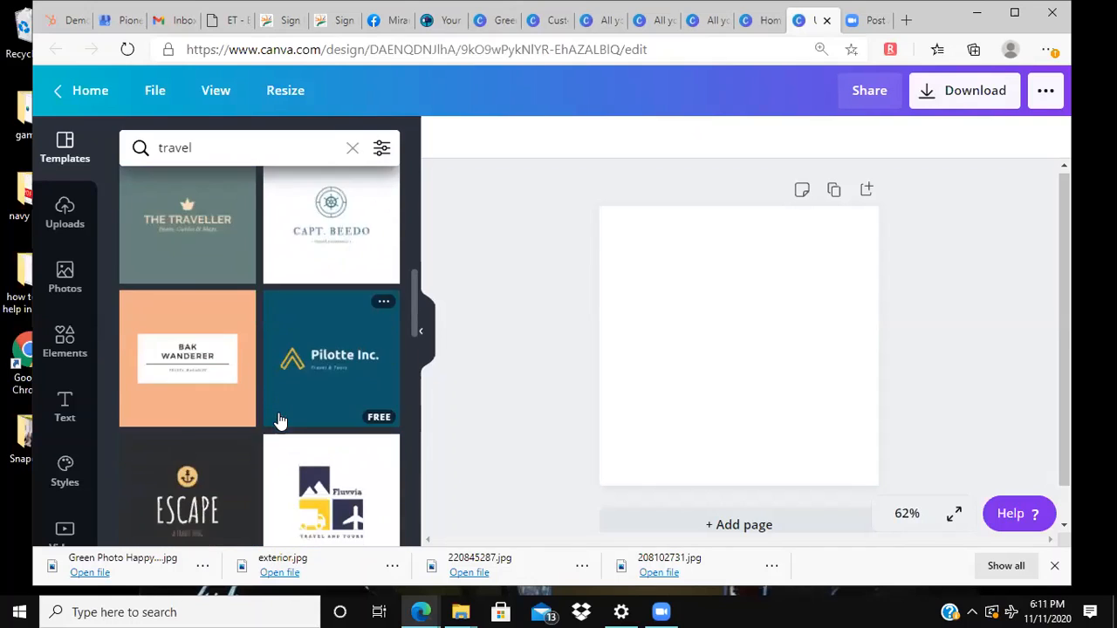
{"action": "scroll", "coordinate": [280, 420], "scroll_direction": "down", "scroll_amount": 5}
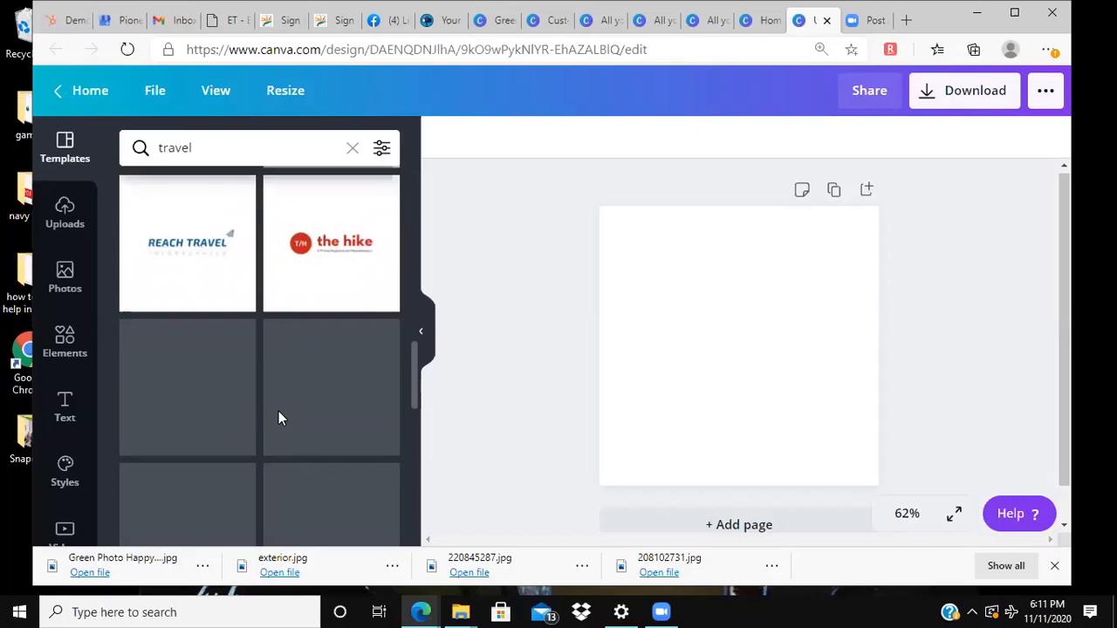
{"action": "scroll", "coordinate": [281, 415], "scroll_direction": "down", "scroll_amount": 2}
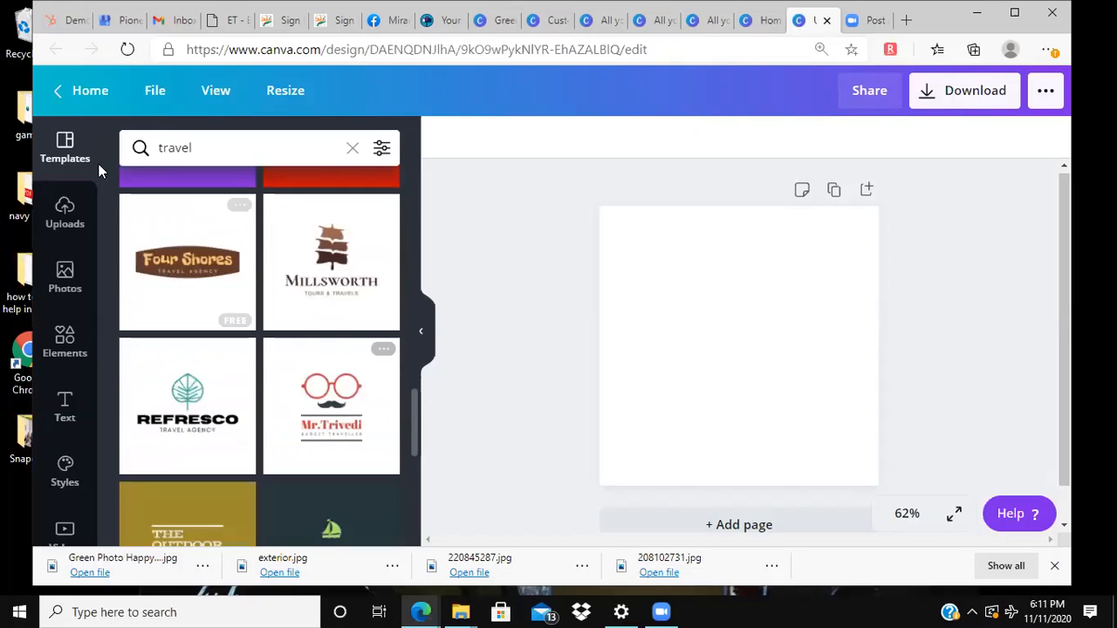
Step: Return to the home page, find the Instagram Post design type and create a blank Instagram Post
{"action": "left_click", "coordinate": [72, 101]}
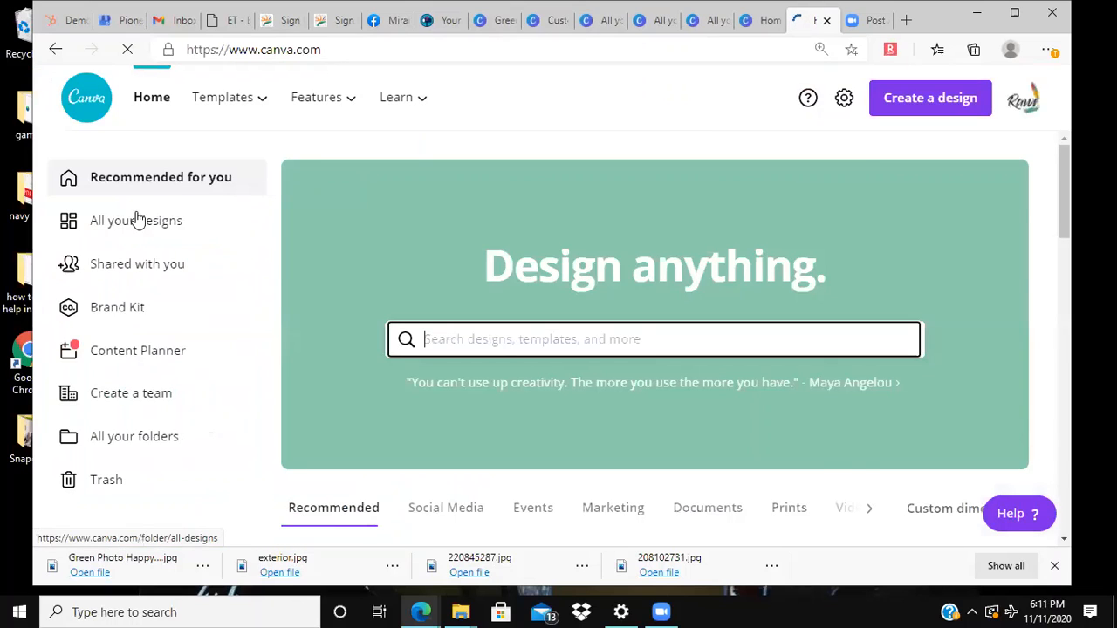
{"action": "type", "text": "f="}
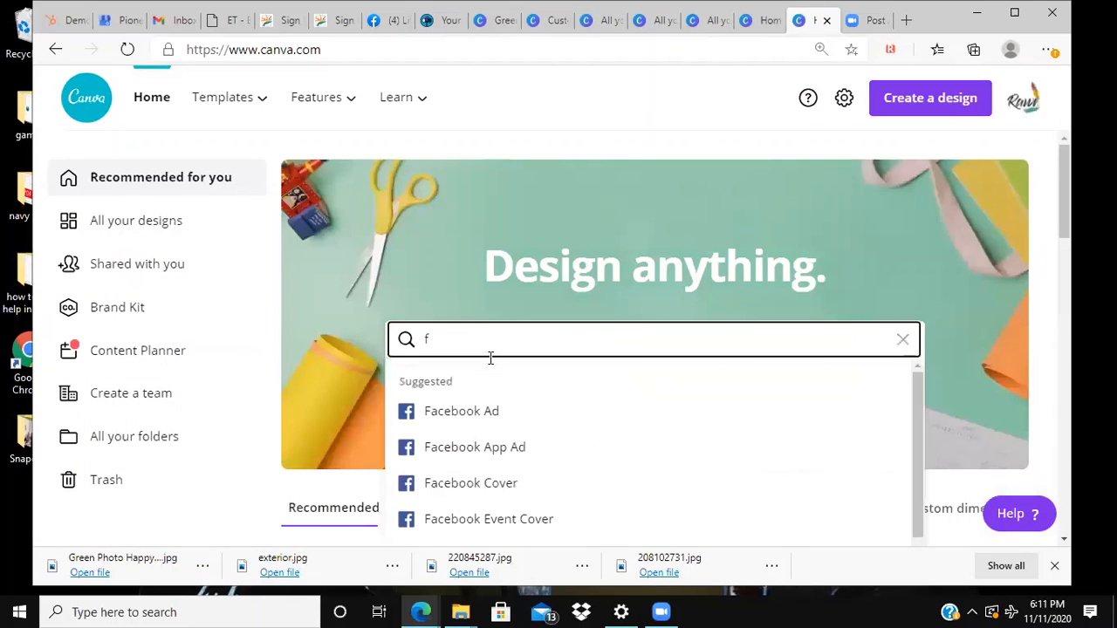
{"action": "key", "text": "BackSpace"}
{"action": "key", "text": "BackSpace"}
{"action": "type", "text": "instagram"}
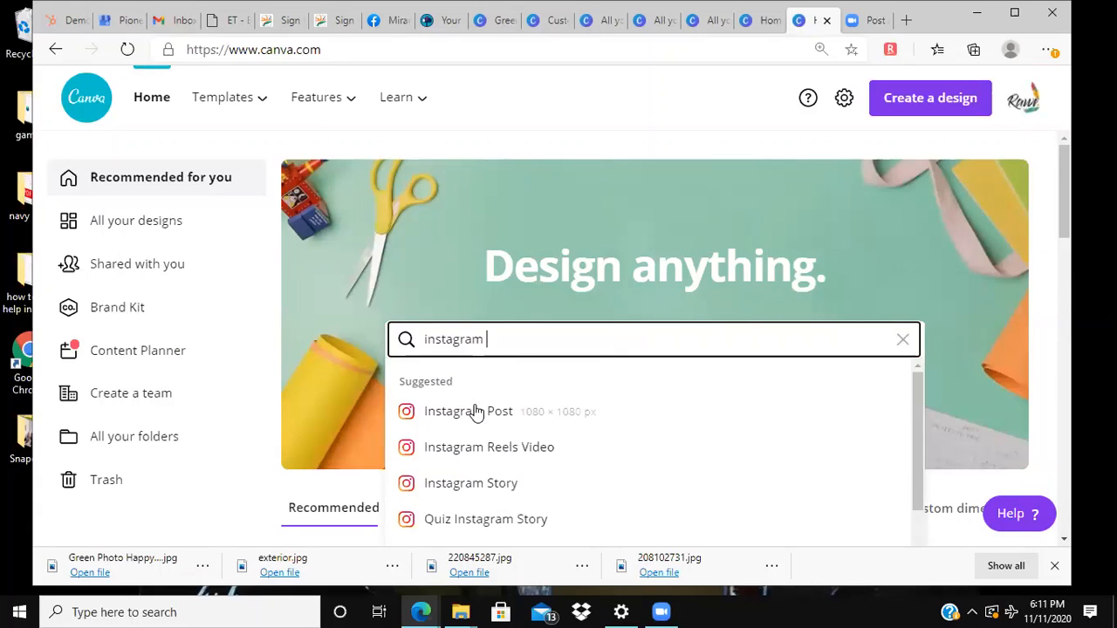
{"action": "left_click", "coordinate": [479, 410]}
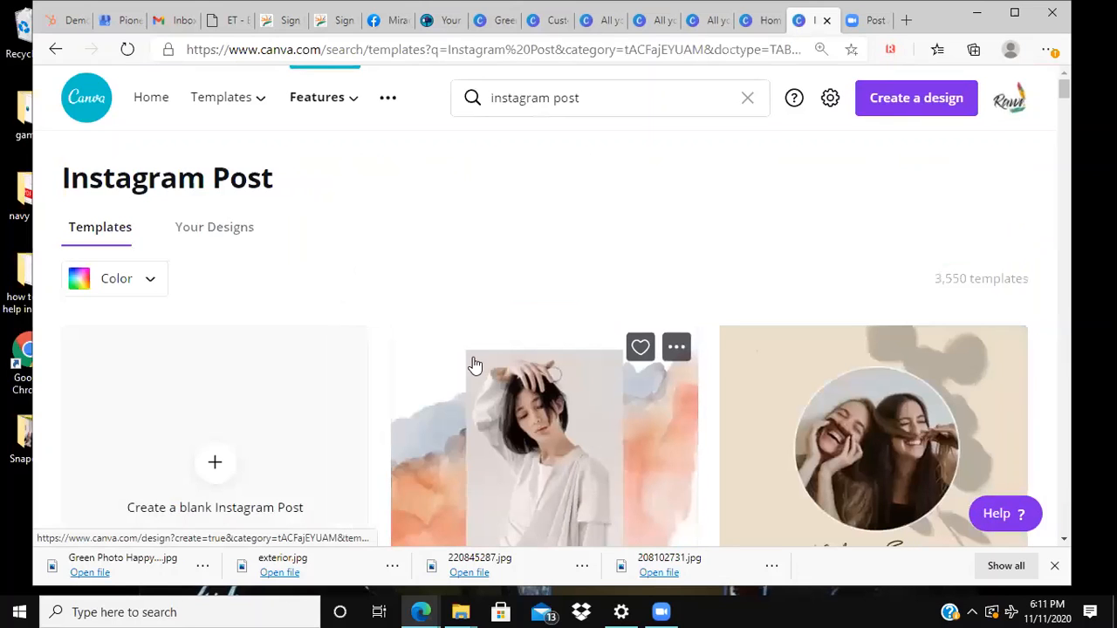
{"action": "scroll", "coordinate": [527, 401], "scroll_direction": "down", "scroll_amount": 3}
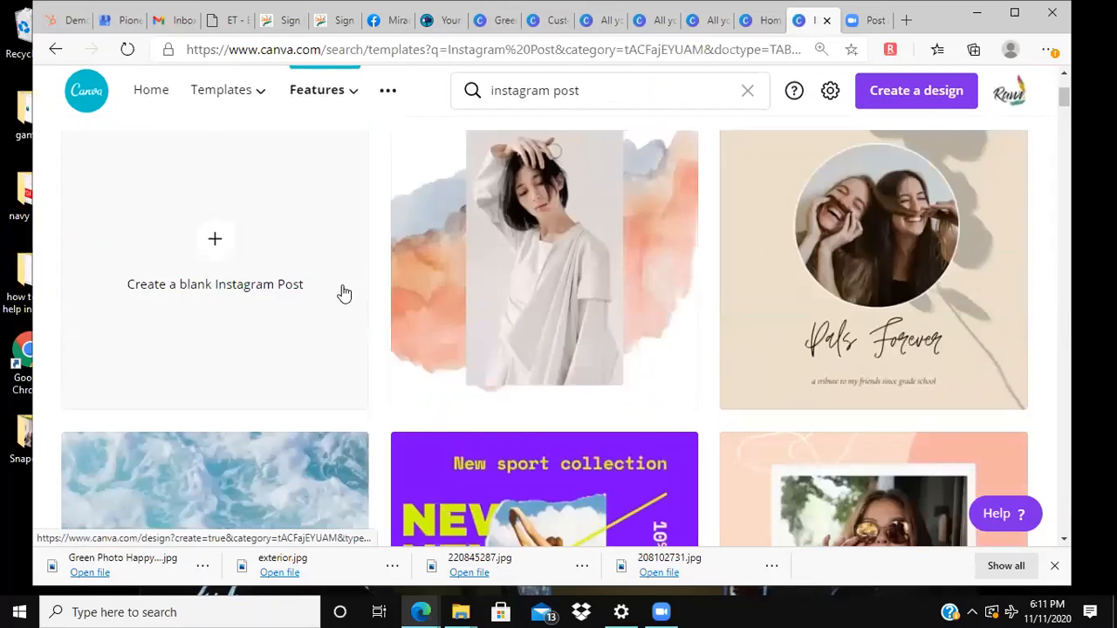
{"action": "left_click", "coordinate": [267, 312]}
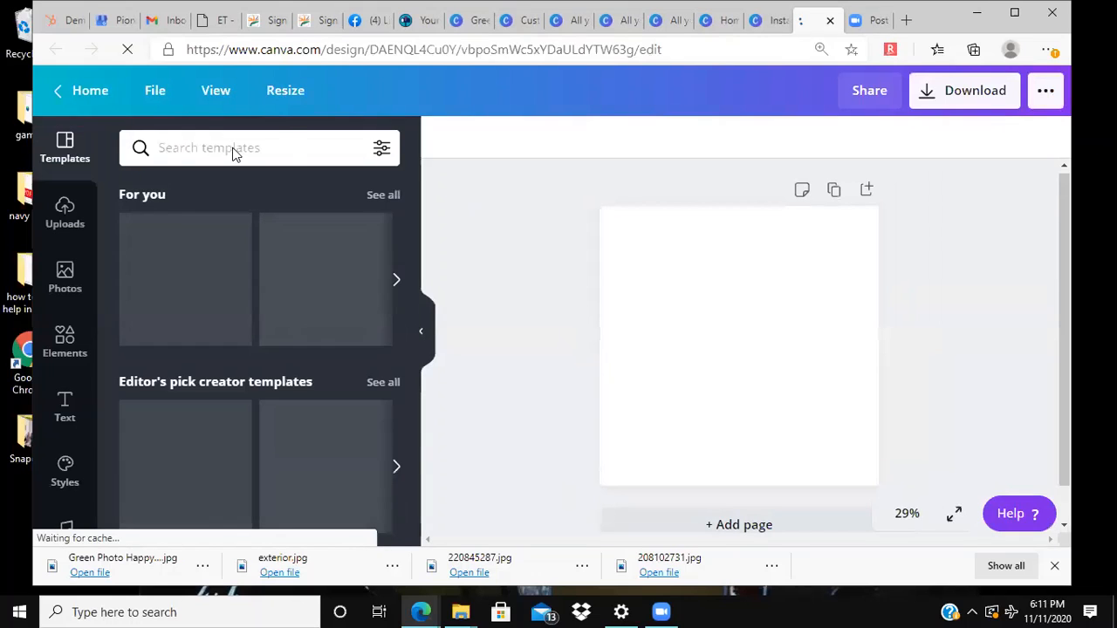
Step: Search the Instagram Post templates for "travel"
{"action": "left_click", "coordinate": [268, 140]}
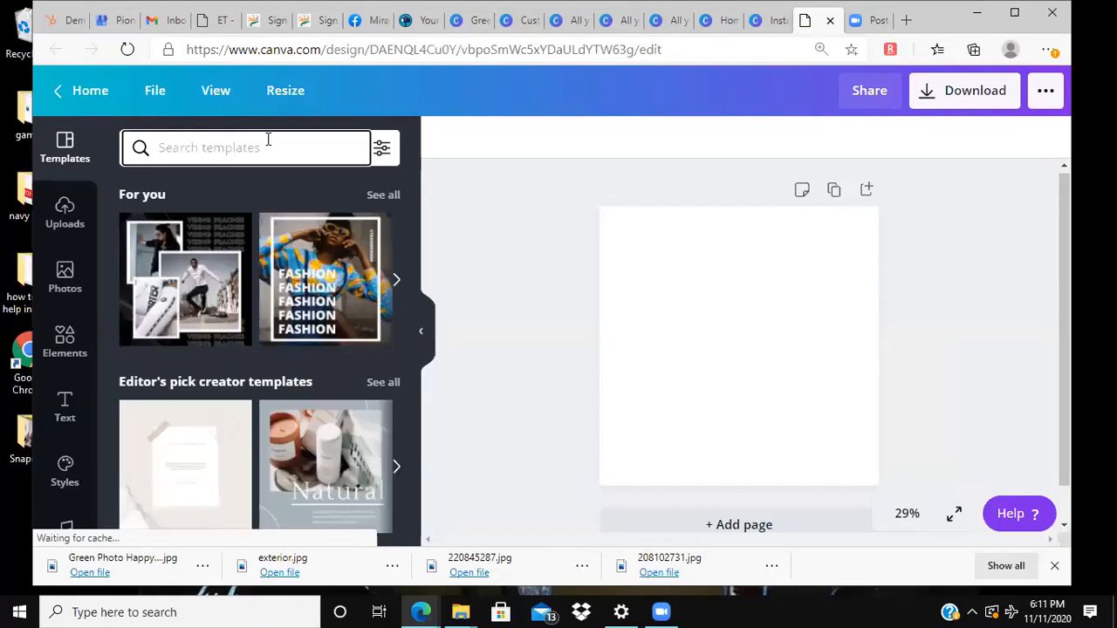
{"action": "type", "text": "travel"}
{"action": "key", "text": "Return"}
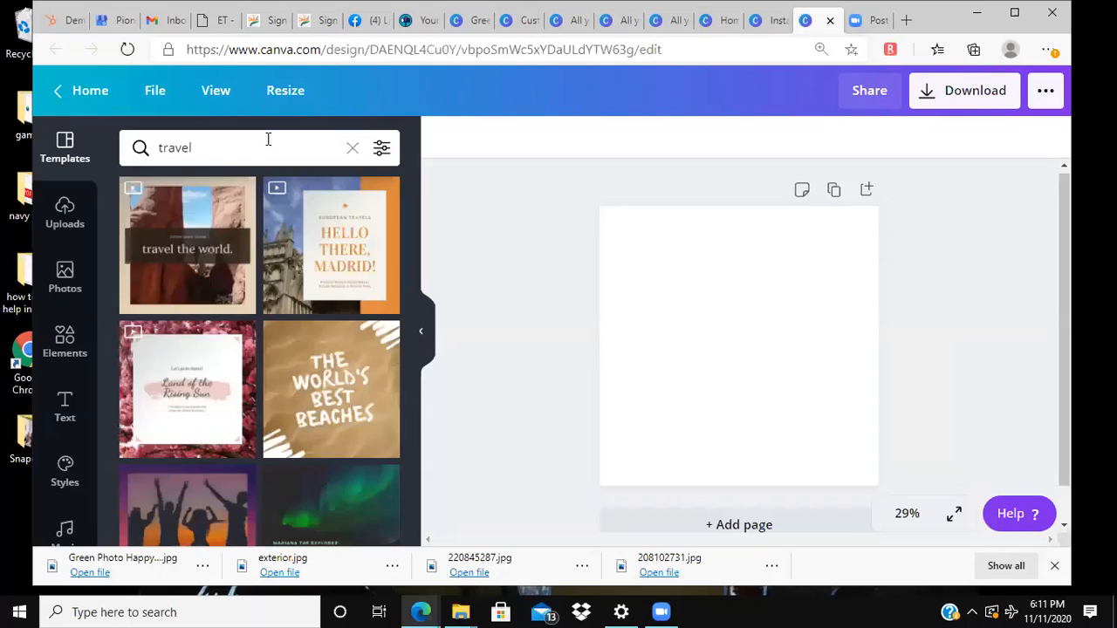
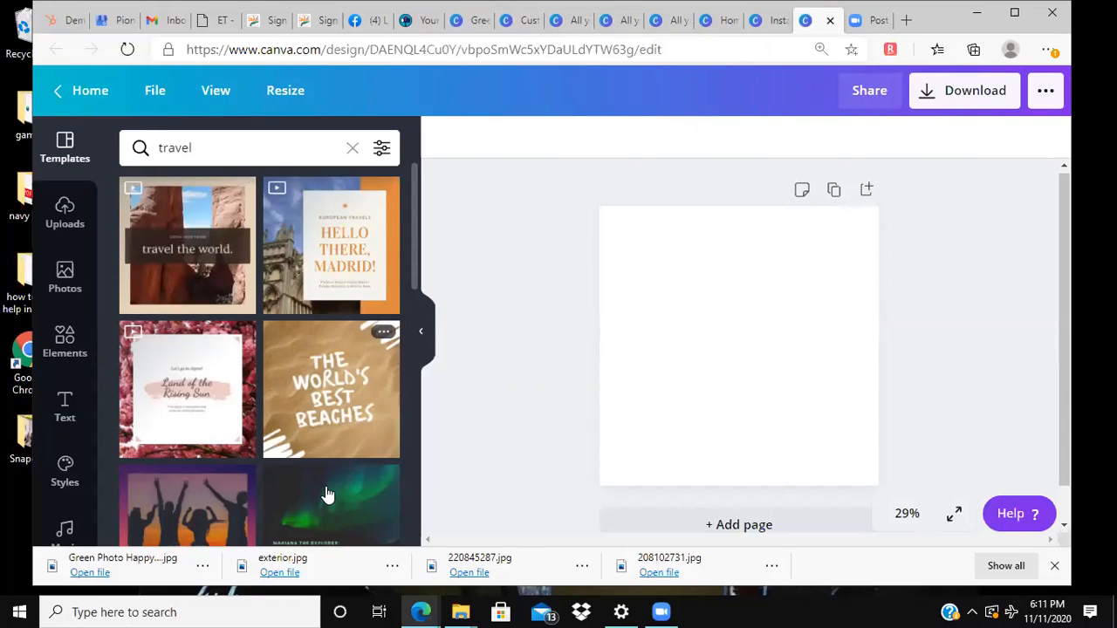
Step: Look through the travel template results and apply the "Time to Travel" beach template to the blank page
{"action": "scroll", "coordinate": [327, 495], "scroll_direction": "down", "scroll_amount": 3}
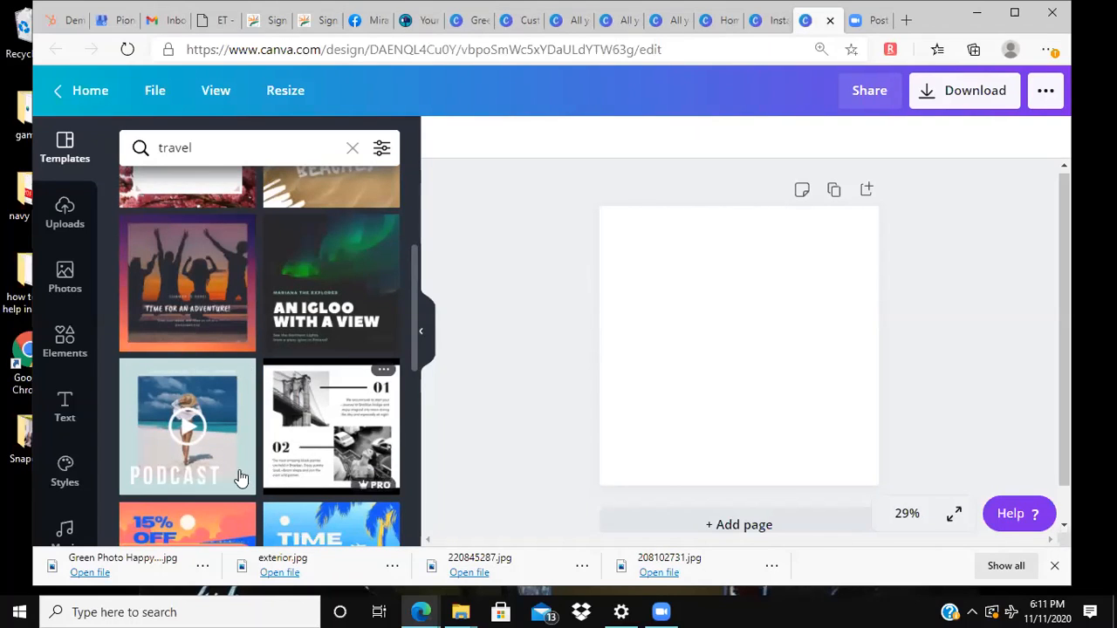
{"action": "scroll", "coordinate": [316, 433], "scroll_direction": "down", "scroll_amount": 4}
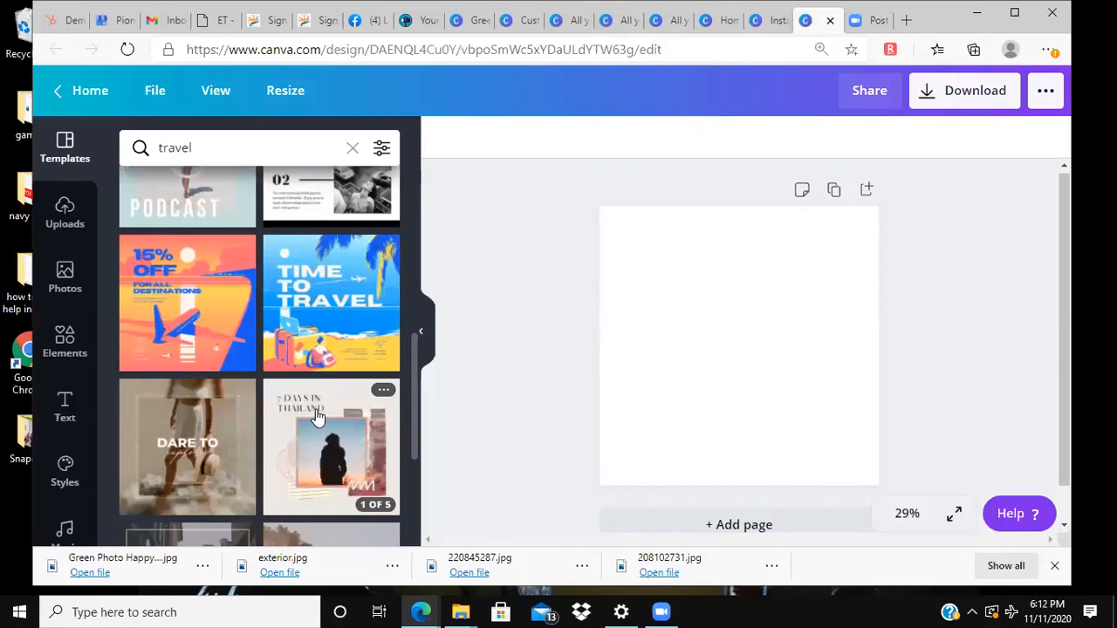
{"action": "left_click", "coordinate": [305, 253]}
{"action": "left_click", "coordinate": [748, 371]}
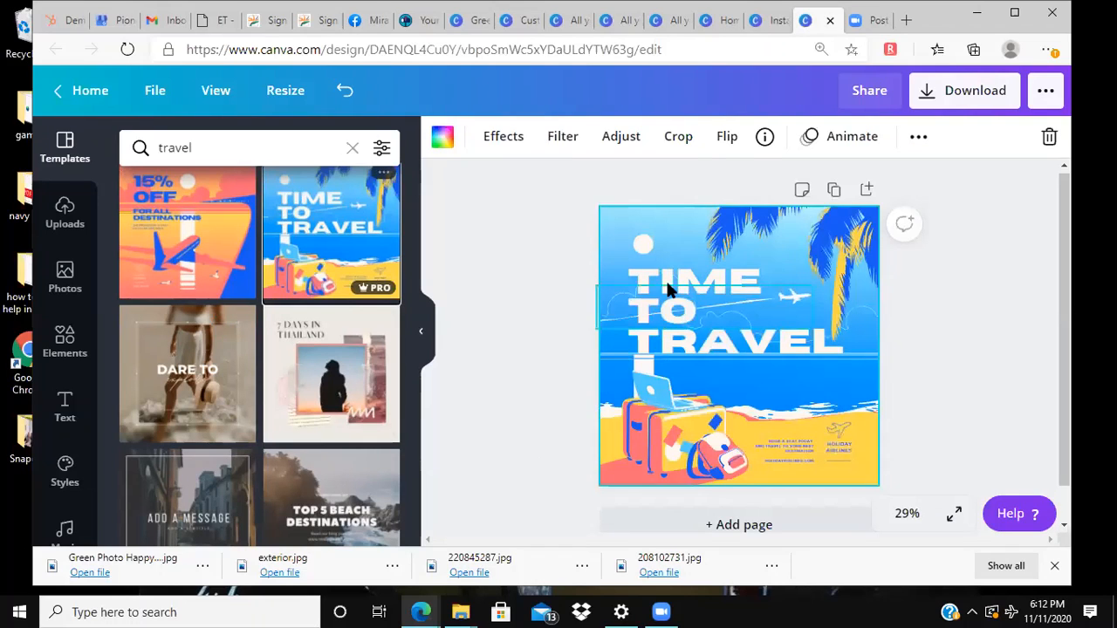
Step: Move the airplane and cloud-line group from behind the title up to the upper edge of the design
{"action": "left_click", "coordinate": [667, 293]}
{"action": "left_click", "coordinate": [678, 286]}
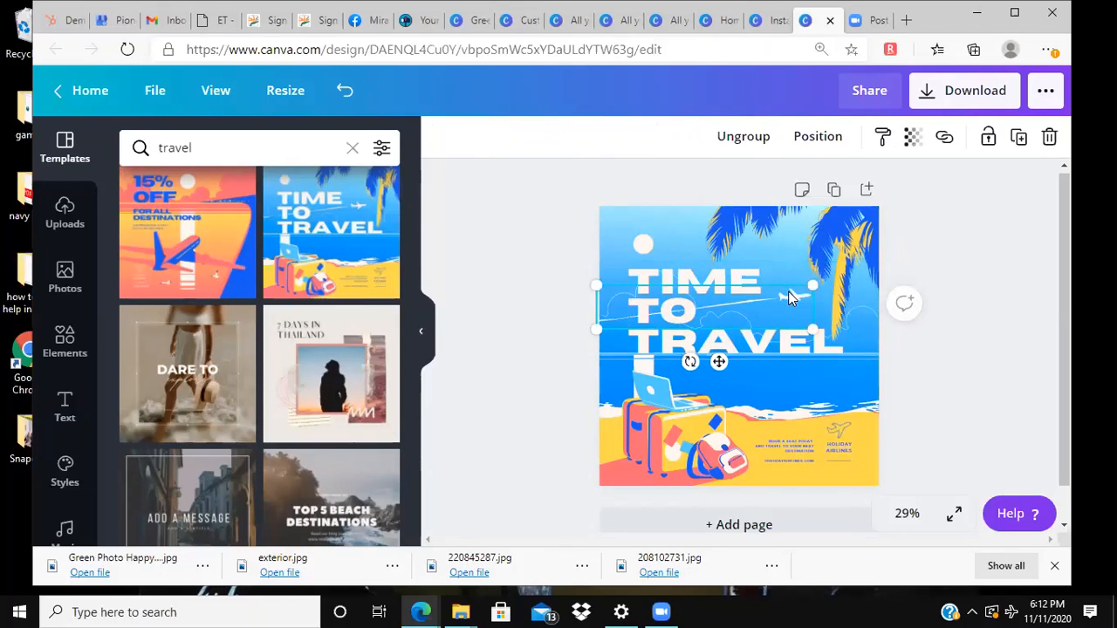
{"action": "left_click_drag", "start_coordinate": [790, 297], "coordinate": [784, 212]}
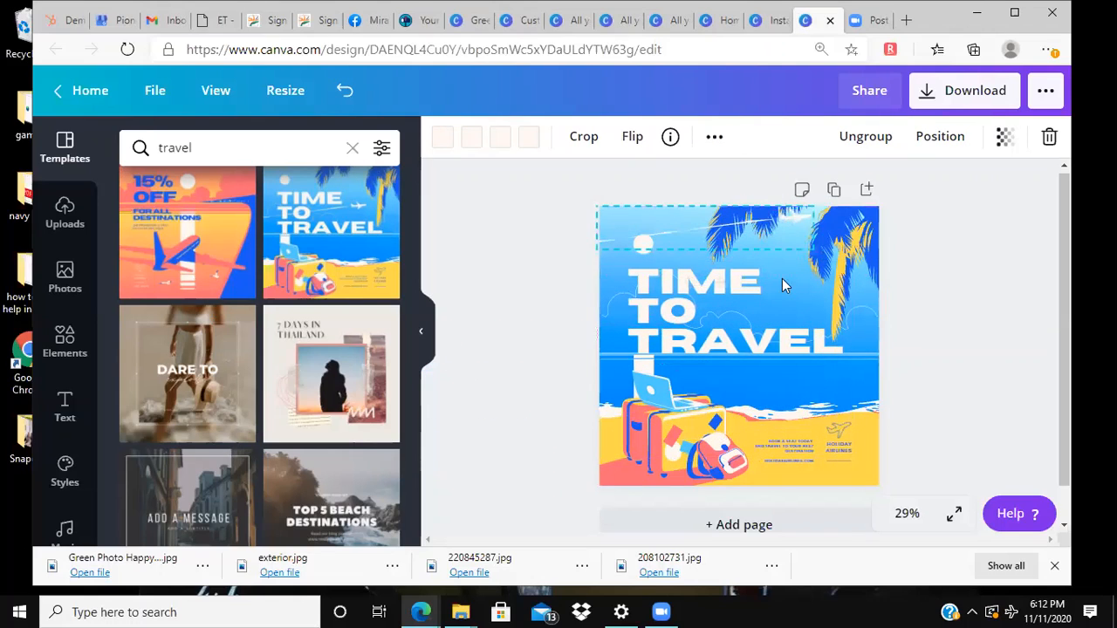
{"action": "left_click", "coordinate": [963, 295]}
Step: Flip the suitcase illustration horizontally, and try a vertical flip before restoring it upright
{"action": "left_click", "coordinate": [685, 430]}
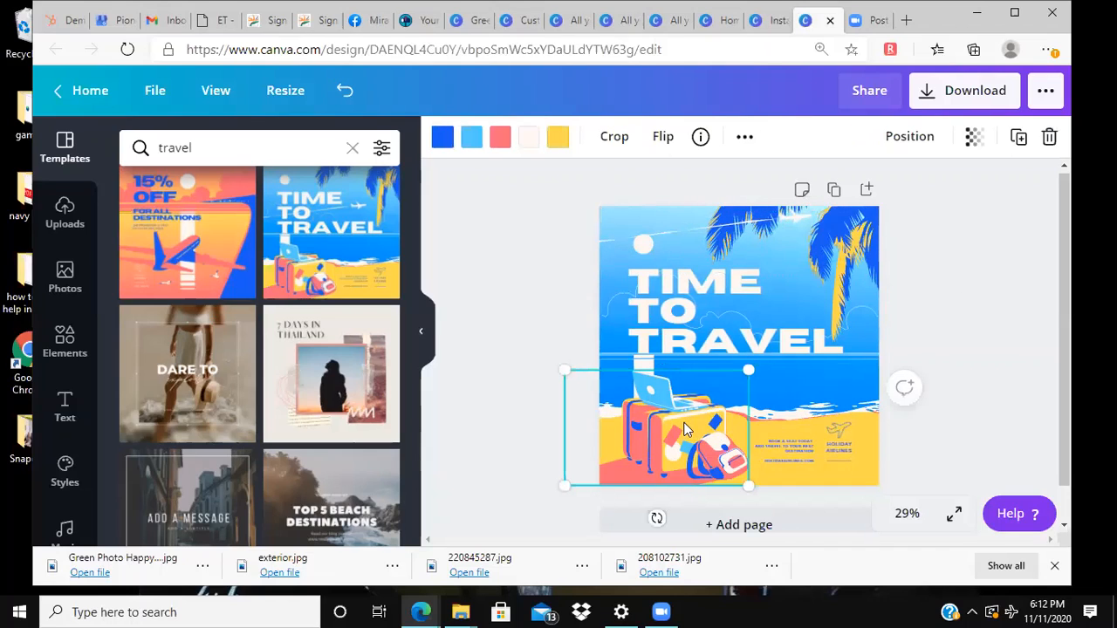
{"action": "left_click", "coordinate": [663, 140]}
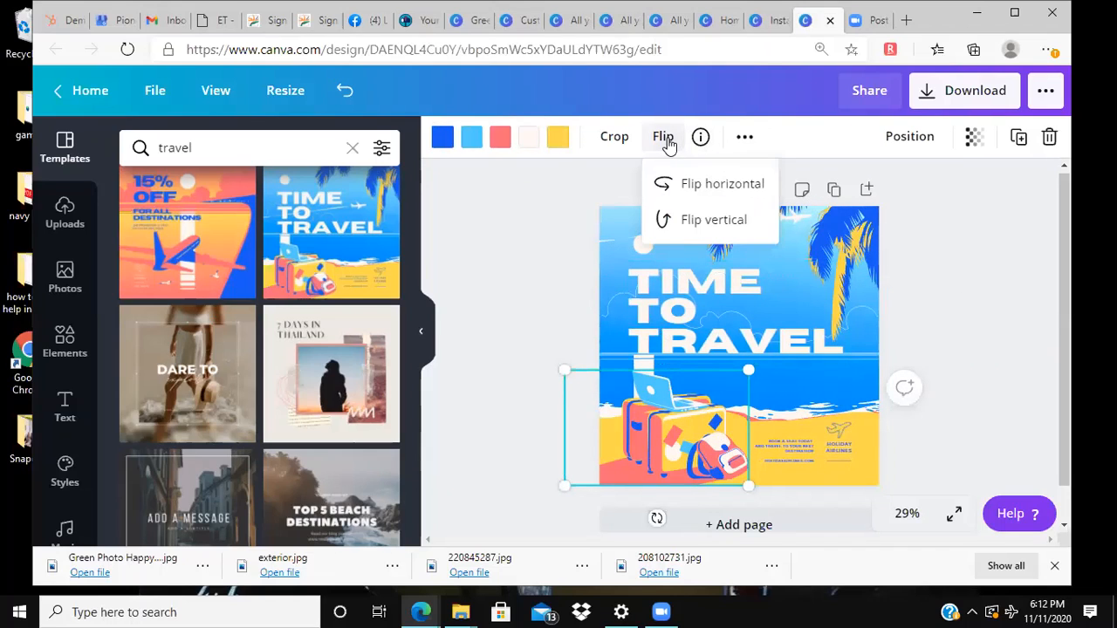
{"action": "left_click", "coordinate": [687, 186]}
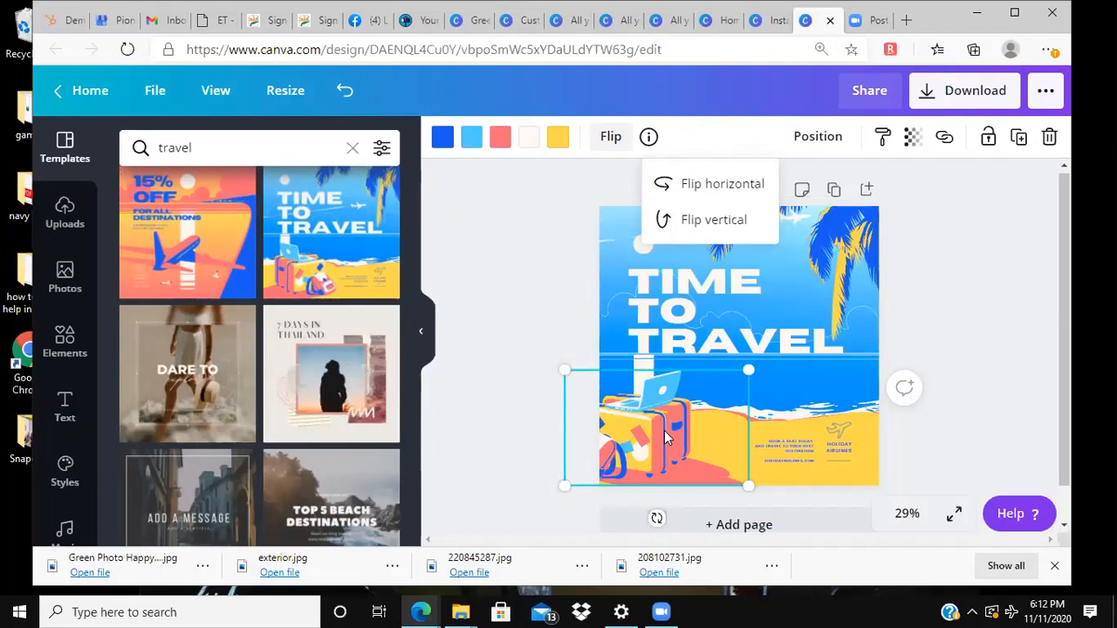
{"action": "left_click", "coordinate": [736, 229]}
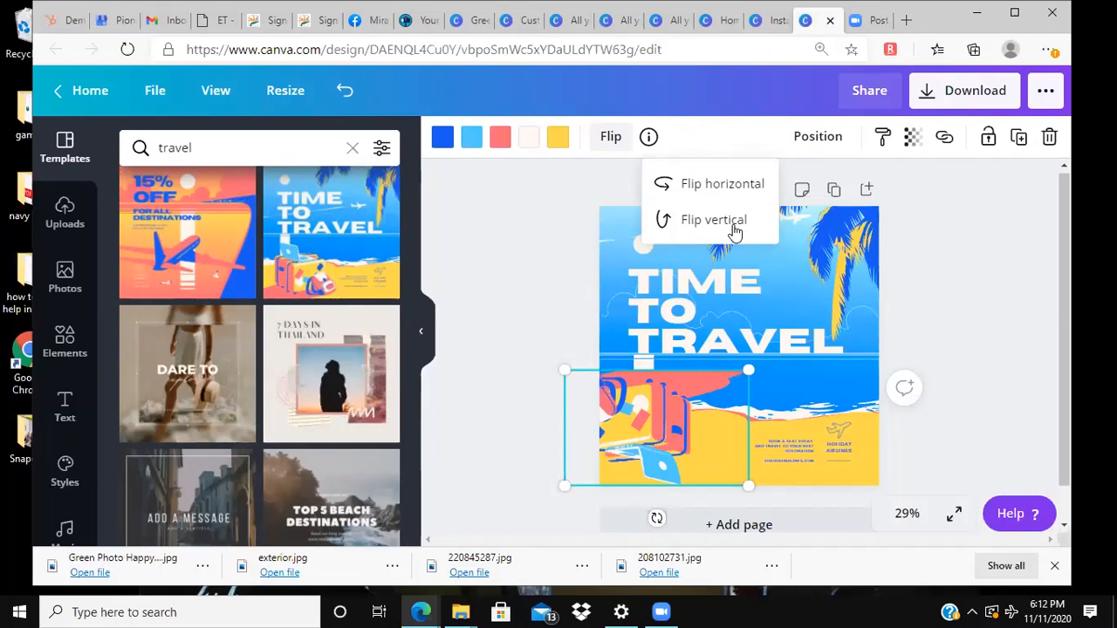
{"action": "left_click", "coordinate": [736, 229]}
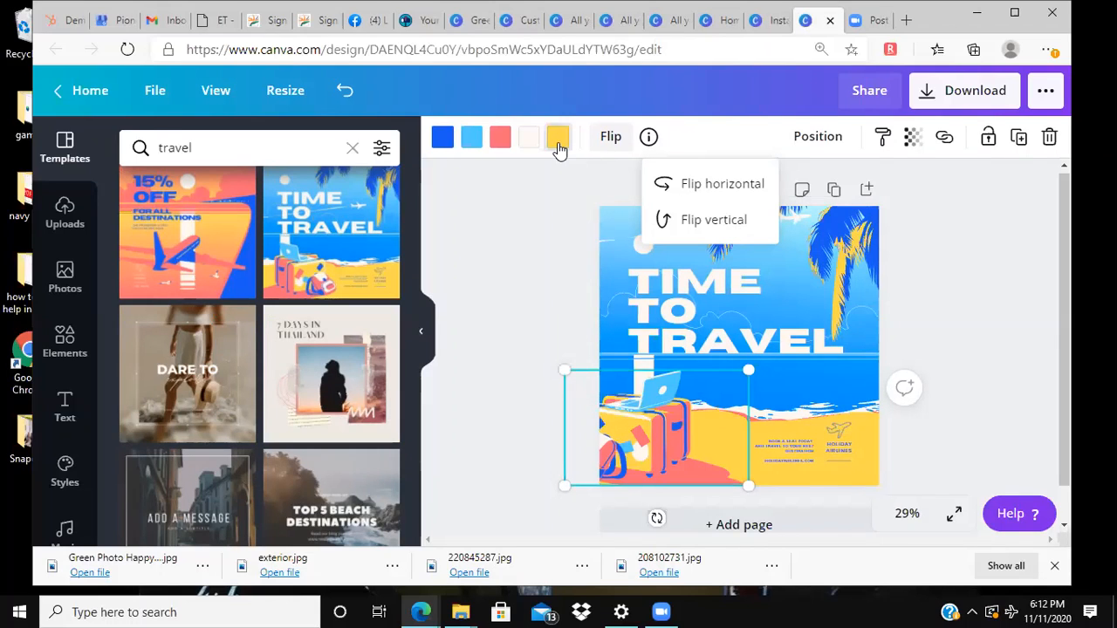
Step: Try several replacements for the suitcase illustration's yellow and settle on the lightest blue from the photo colors
{"action": "left_click", "coordinate": [558, 142]}
{"action": "left_click", "coordinate": [286, 319]}
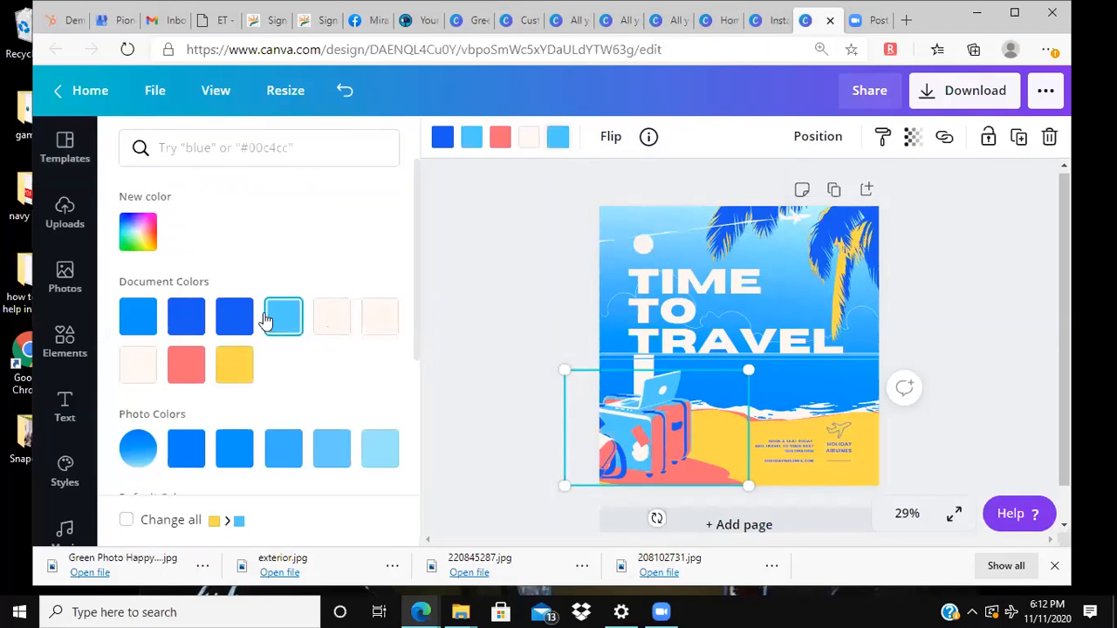
{"action": "left_click", "coordinate": [186, 321]}
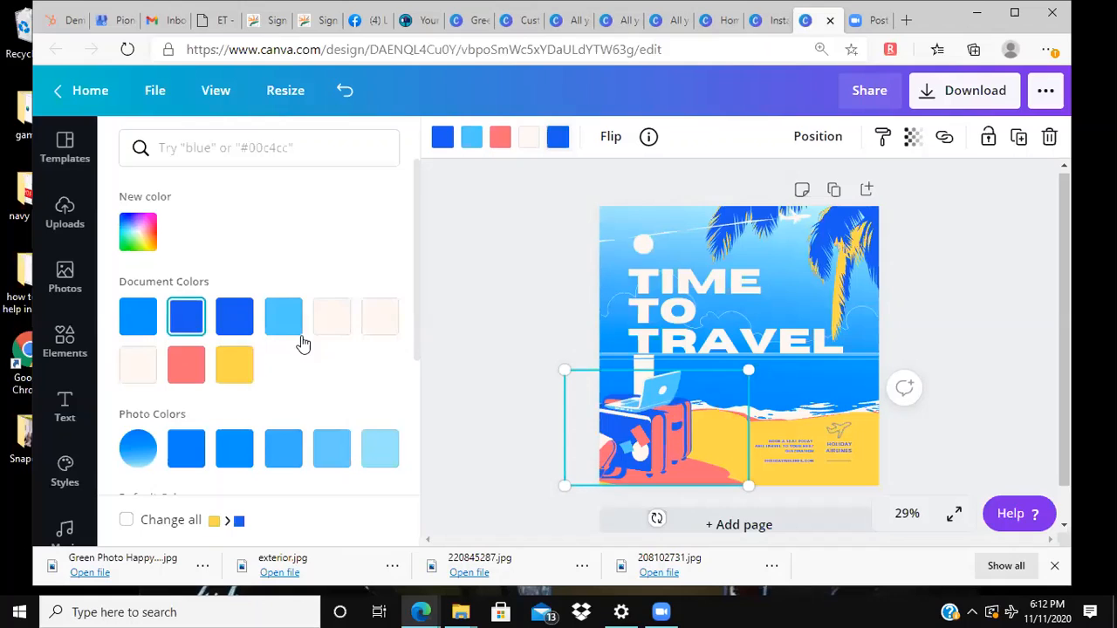
{"action": "left_click", "coordinate": [379, 319]}
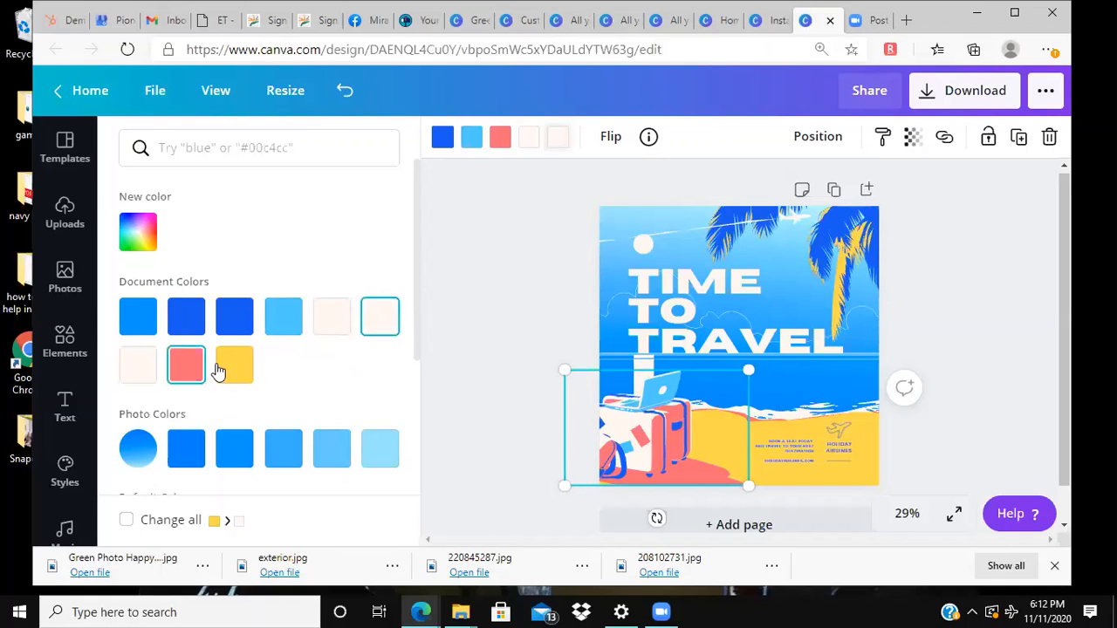
{"action": "left_click", "coordinate": [186, 365]}
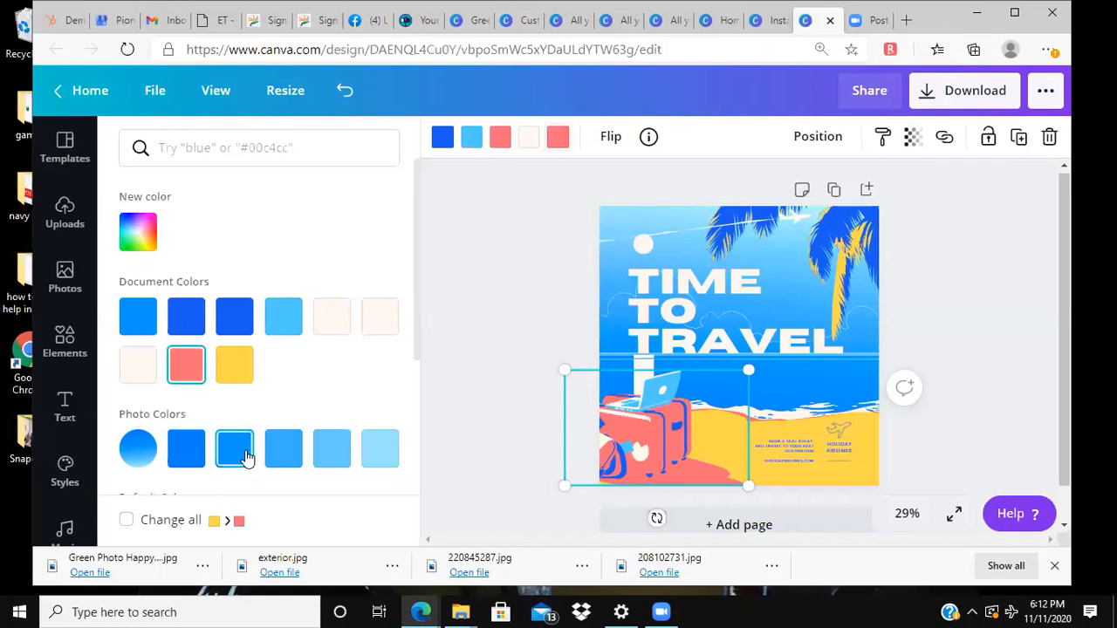
{"action": "left_click", "coordinate": [384, 460]}
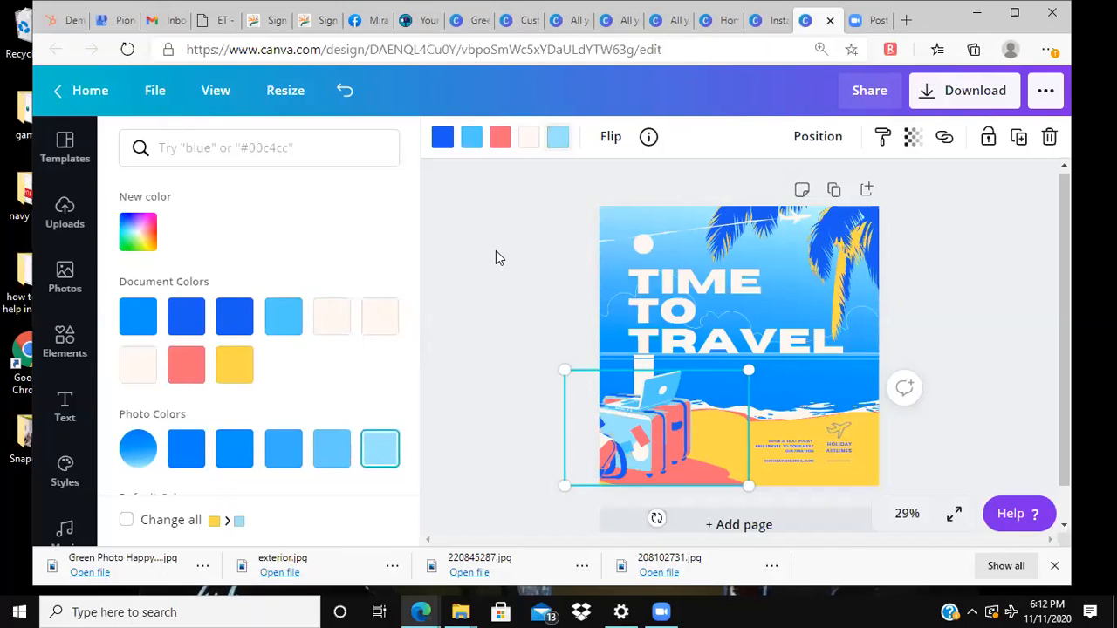
{"action": "left_click", "coordinate": [518, 183]}
Step: Change the blue of the palm leaves to dark green from the default colors
{"action": "left_click", "coordinate": [843, 229]}
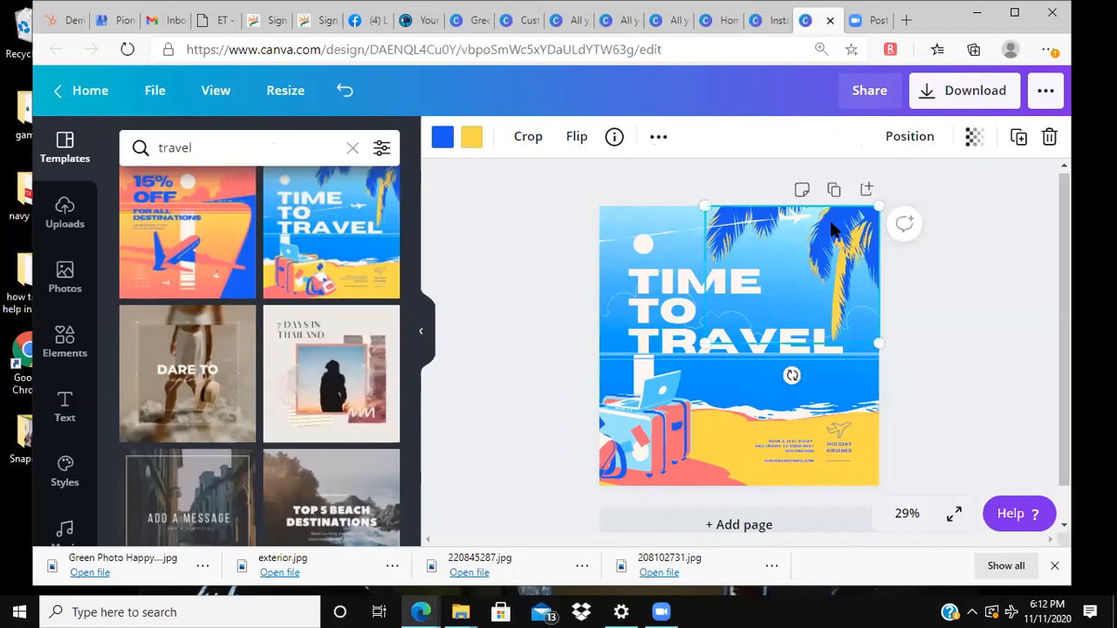
{"action": "left_click", "coordinate": [442, 137]}
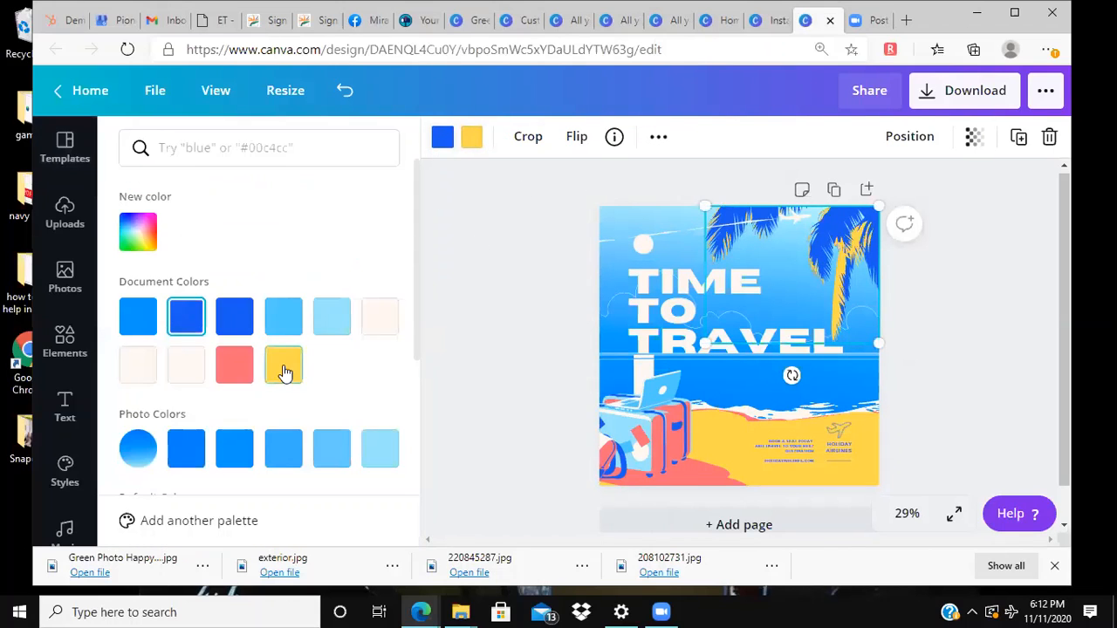
{"action": "scroll", "coordinate": [286, 367], "scroll_direction": "down", "scroll_amount": 1}
{"action": "scroll", "coordinate": [283, 365], "scroll_direction": "down", "scroll_amount": 2}
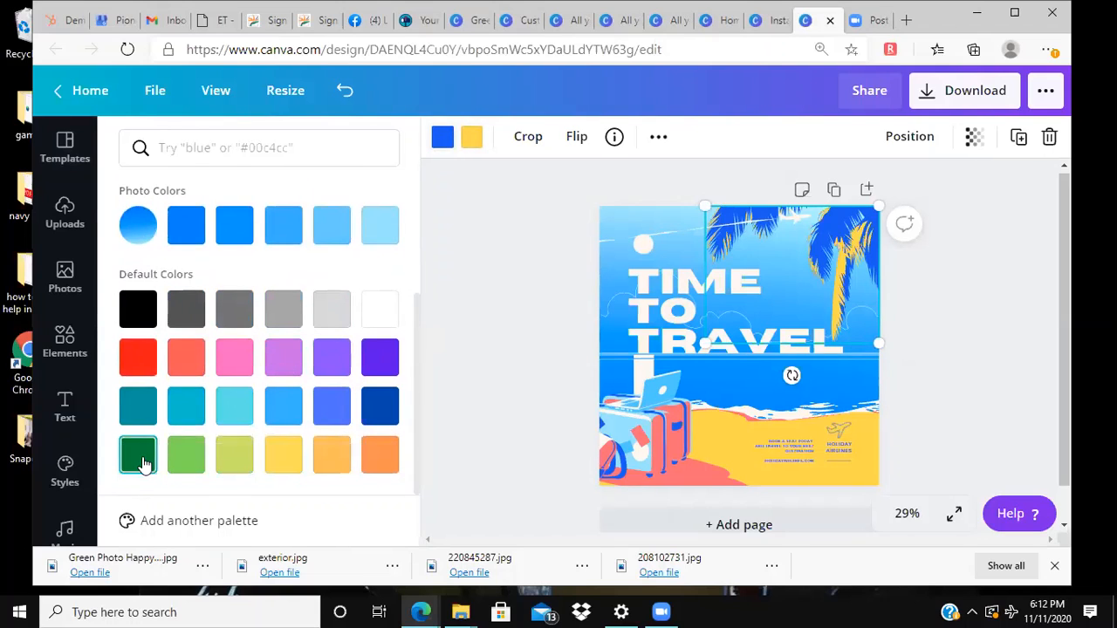
{"action": "left_click", "coordinate": [131, 467]}
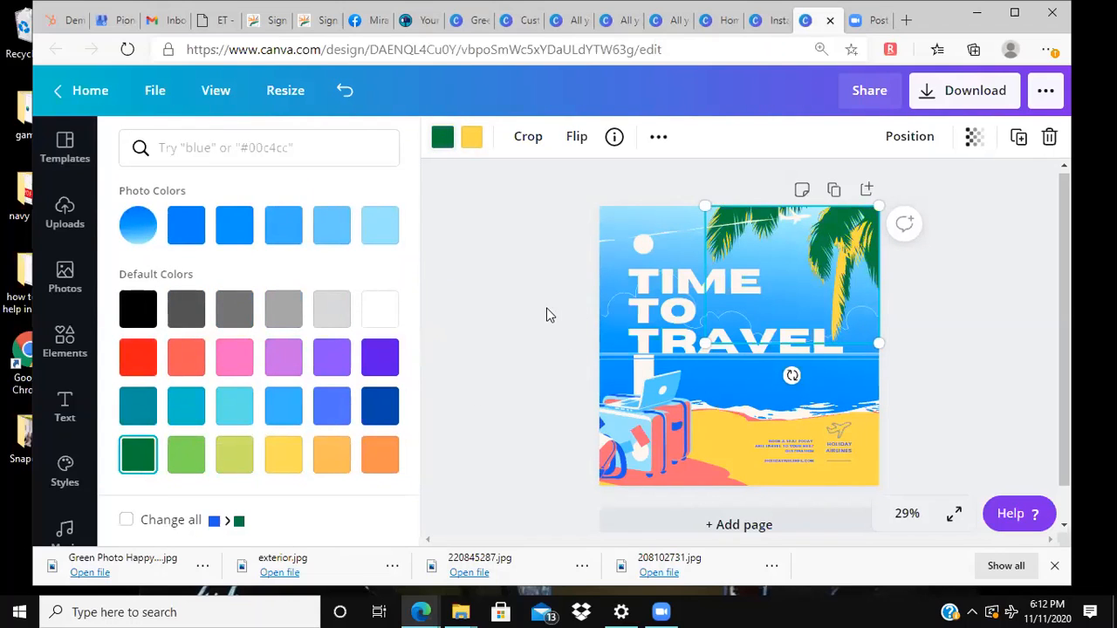
{"action": "left_click", "coordinate": [550, 314]}
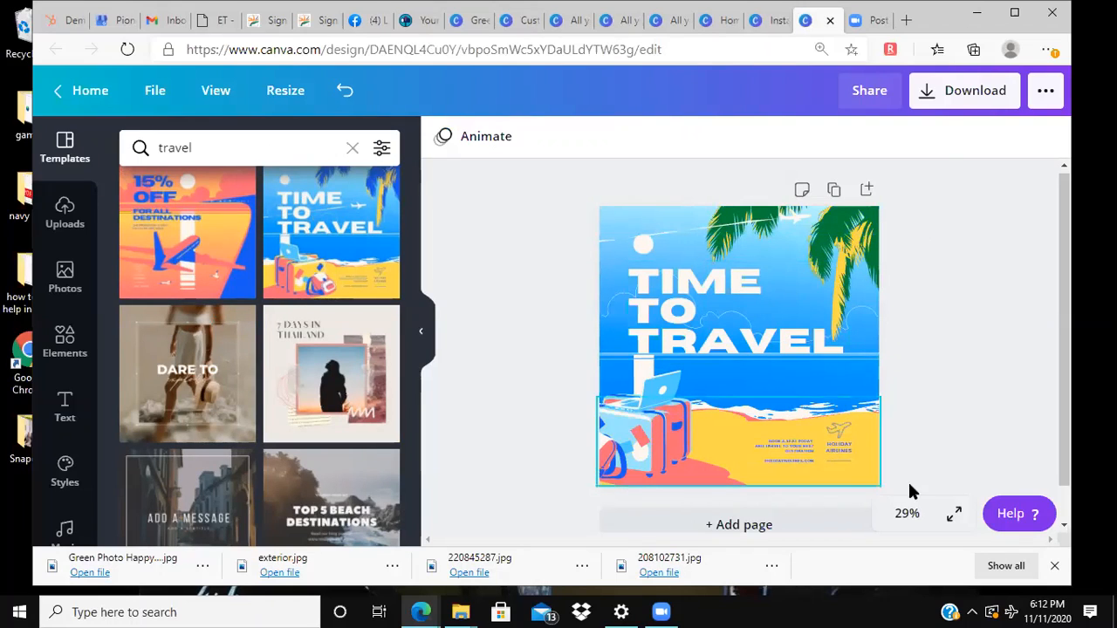
Step: View the design at 300%, 50%, Fit and Fill zoom, and open the additional publishing options
{"action": "left_click", "coordinate": [907, 513]}
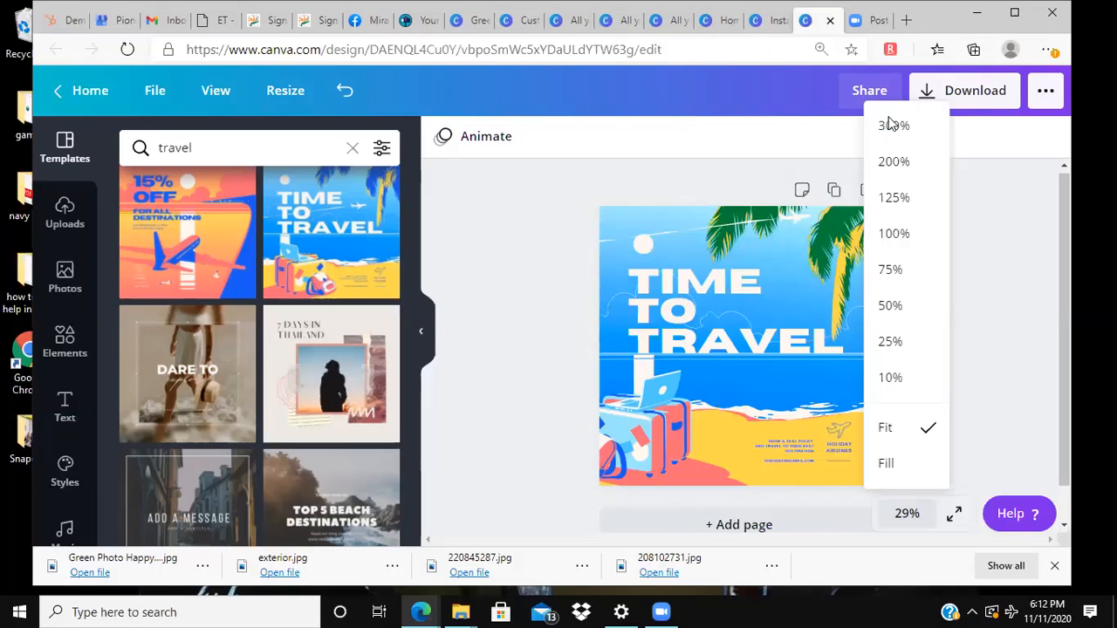
{"action": "left_click", "coordinate": [890, 125]}
{"action": "left_click", "coordinate": [907, 512]}
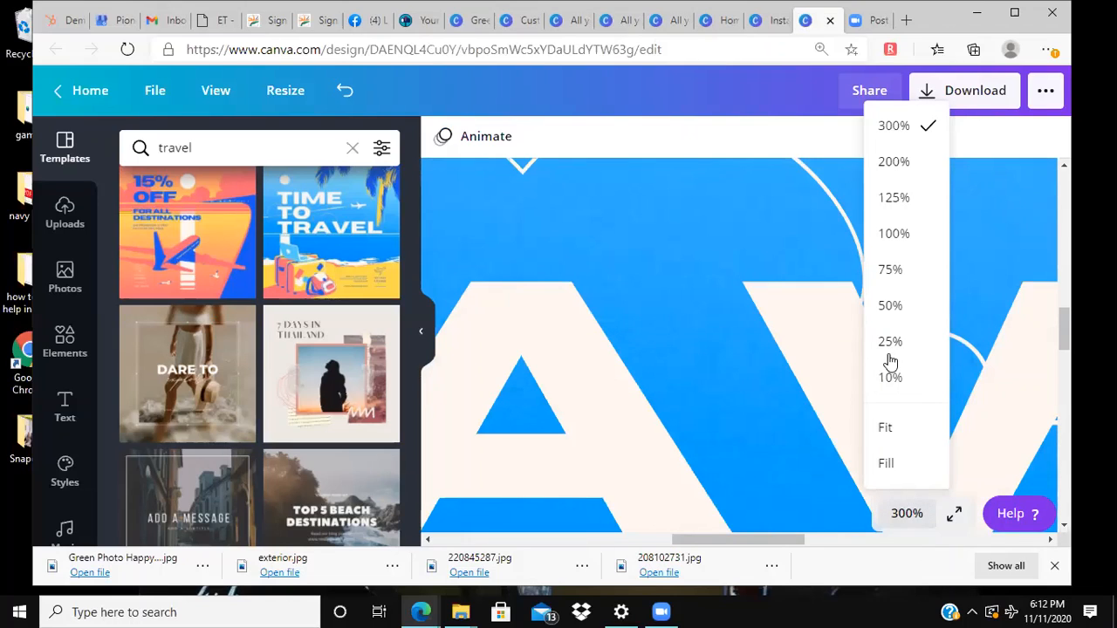
{"action": "left_click", "coordinate": [890, 306]}
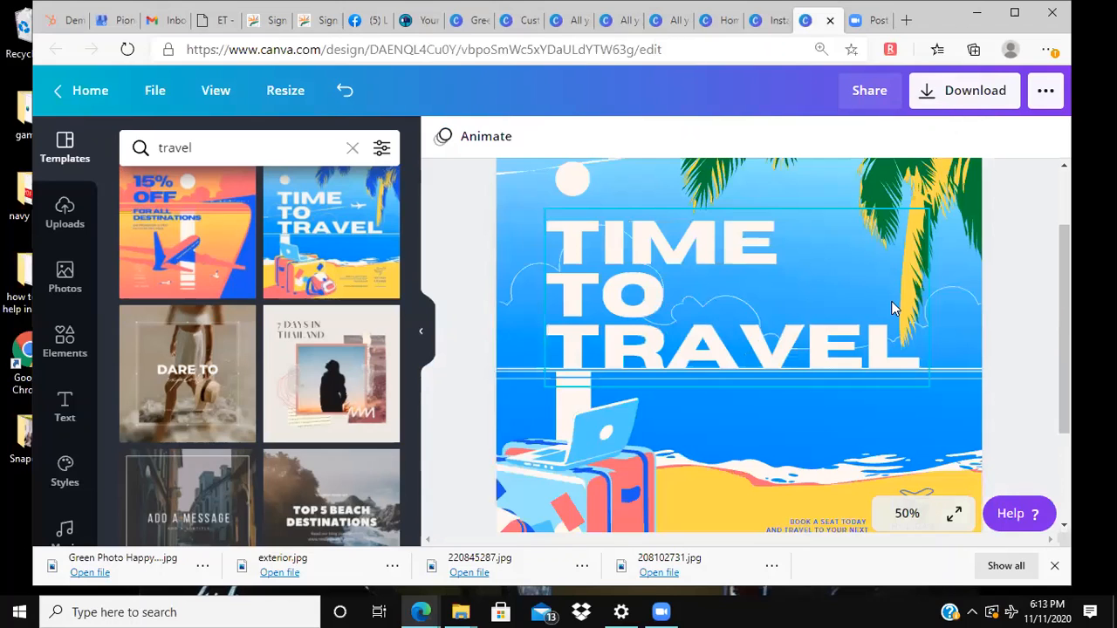
{"action": "left_click", "coordinate": [905, 514]}
{"action": "left_click", "coordinate": [892, 428]}
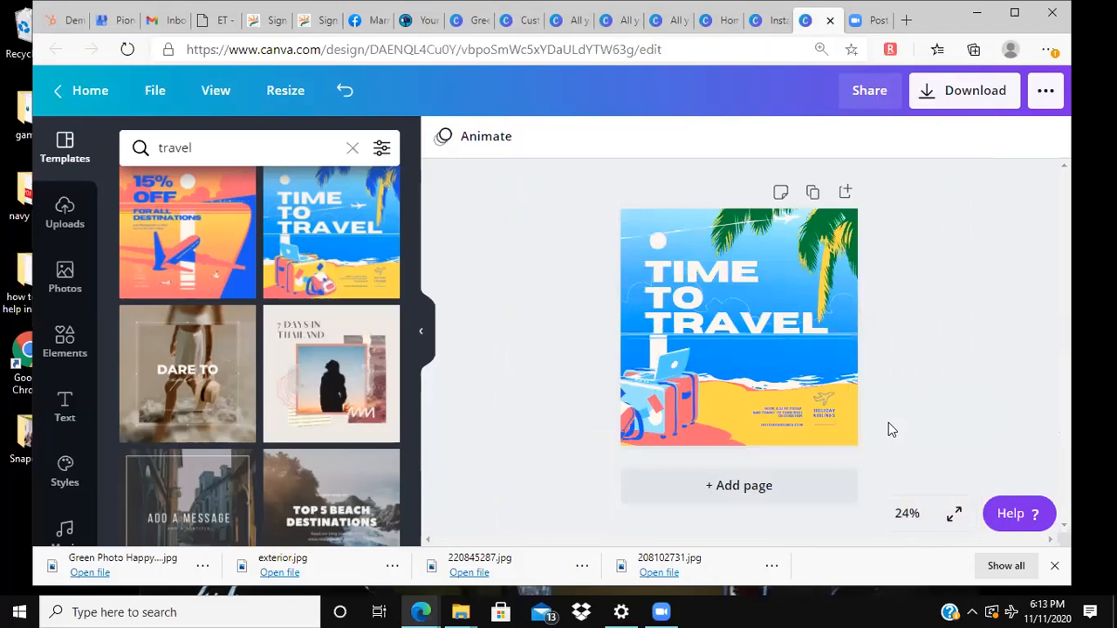
{"action": "left_click", "coordinate": [899, 515]}
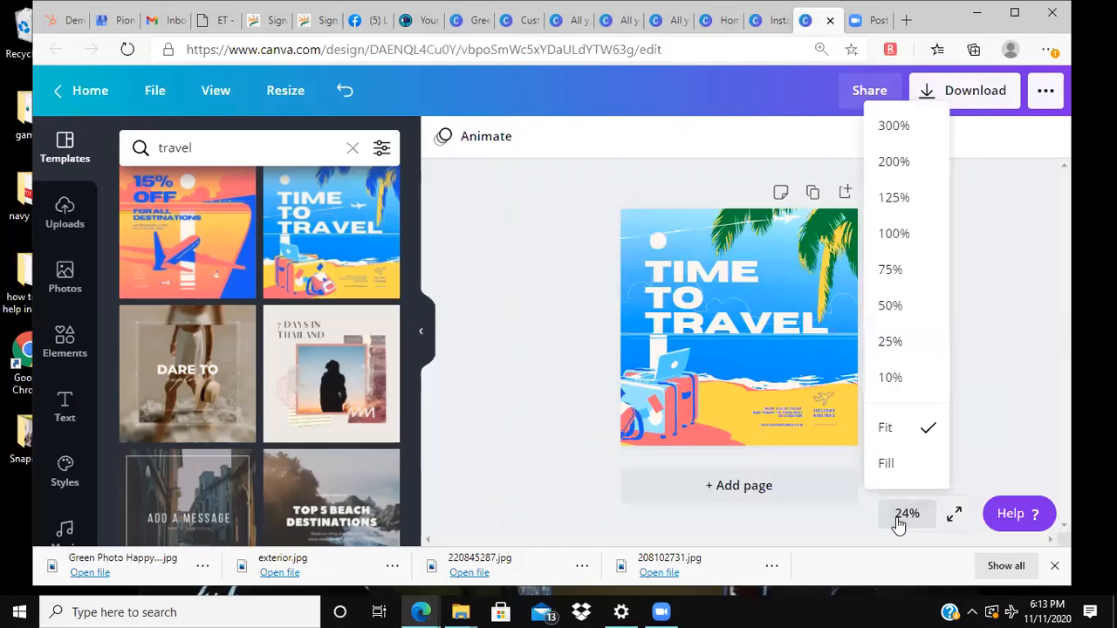
{"action": "left_click", "coordinate": [902, 470]}
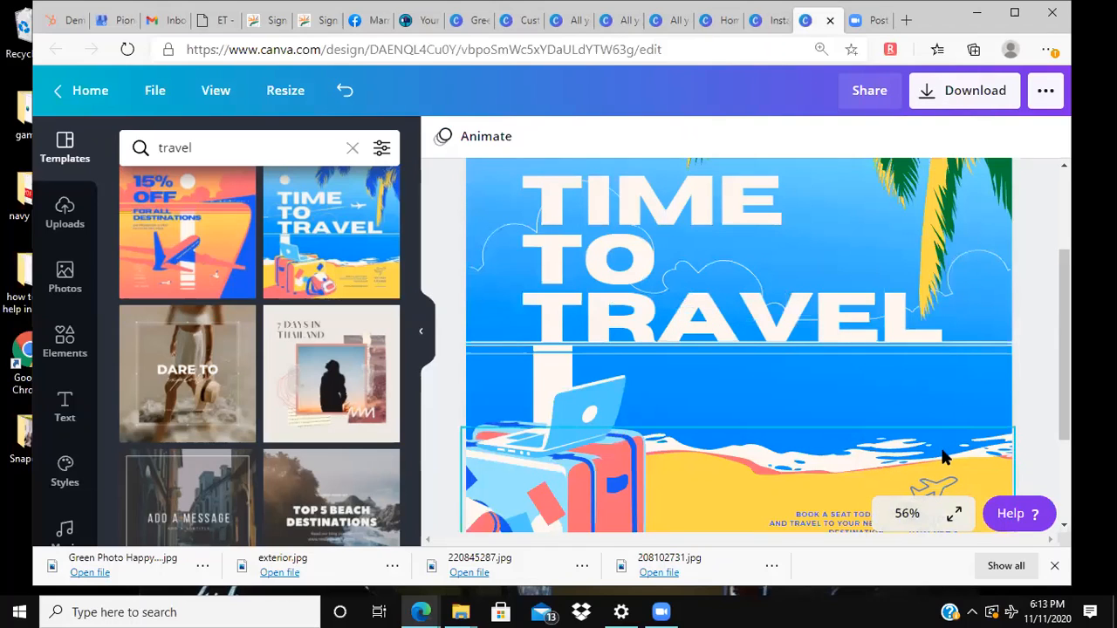
{"action": "left_click", "coordinate": [1032, 102]}
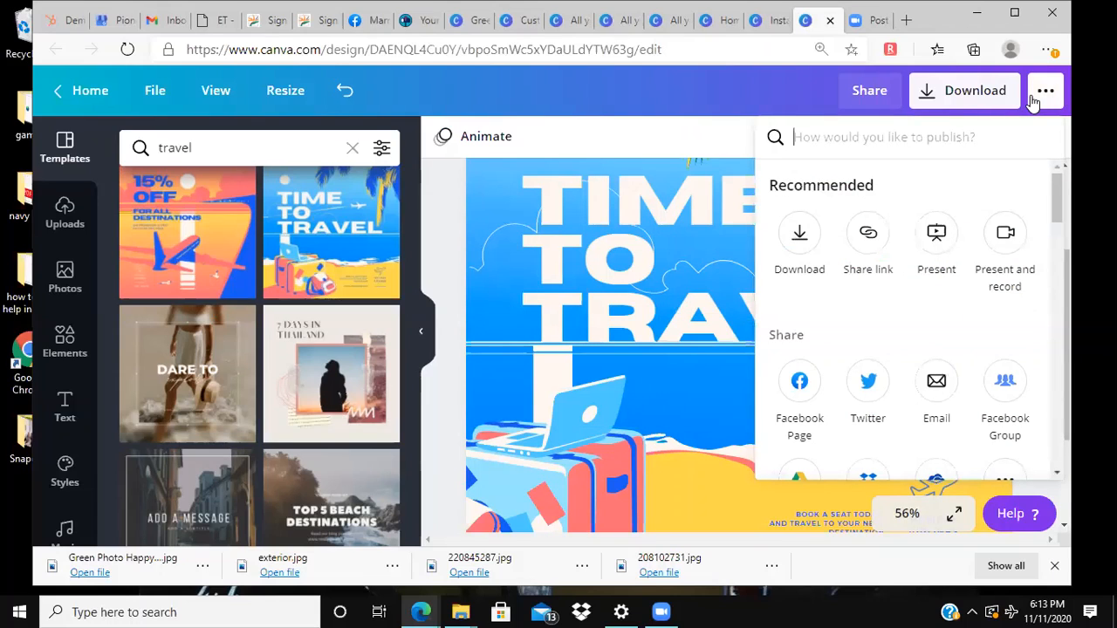
Step: Return to the home page, search for "facebook post" and create a blank Facebook Post
{"action": "left_click", "coordinate": [64, 91]}
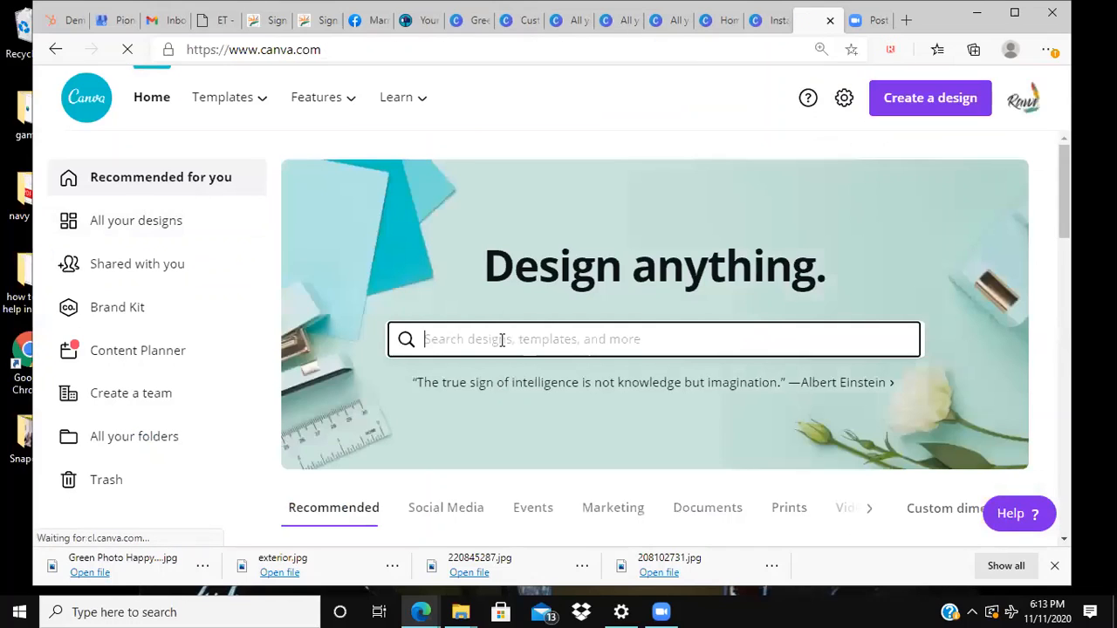
{"action": "type", "text": "faceboo"}
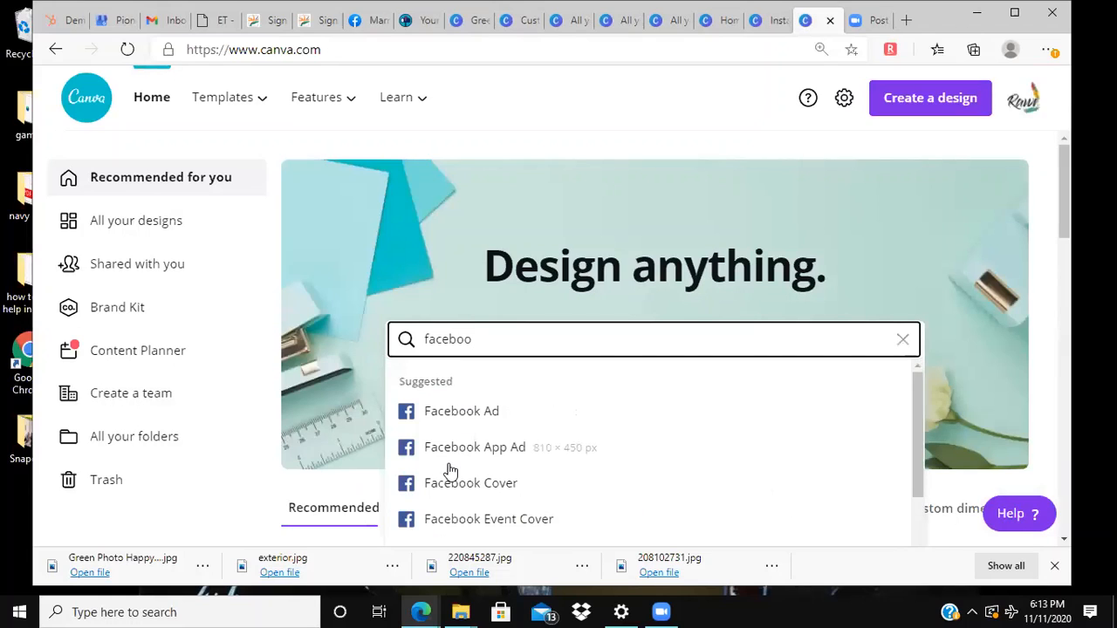
{"action": "type", "text": "k post"}
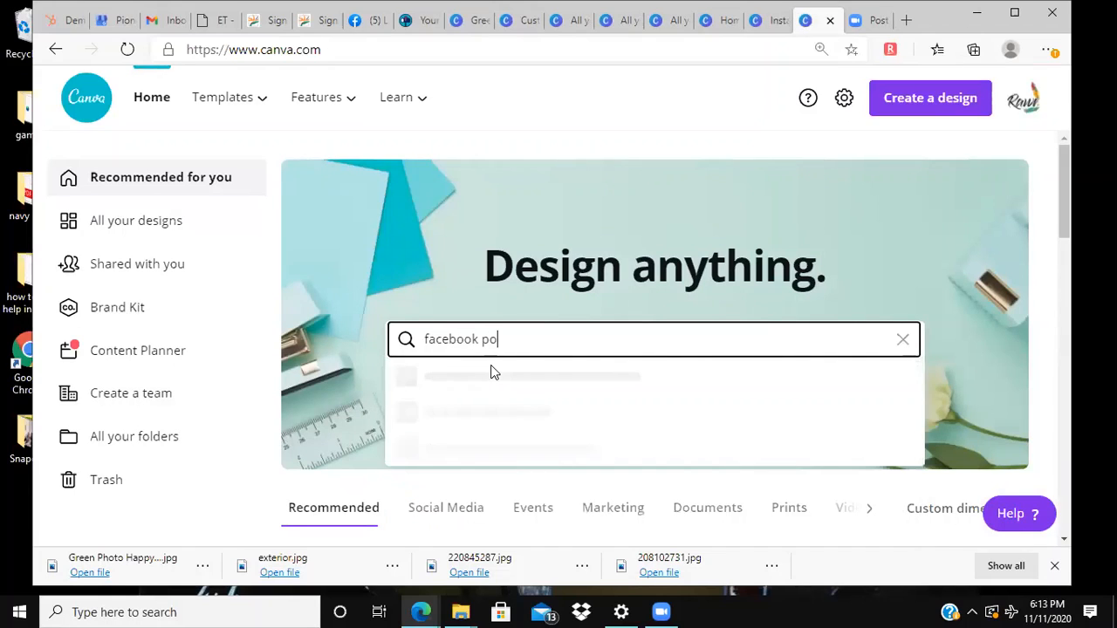
{"action": "key", "text": "Return"}
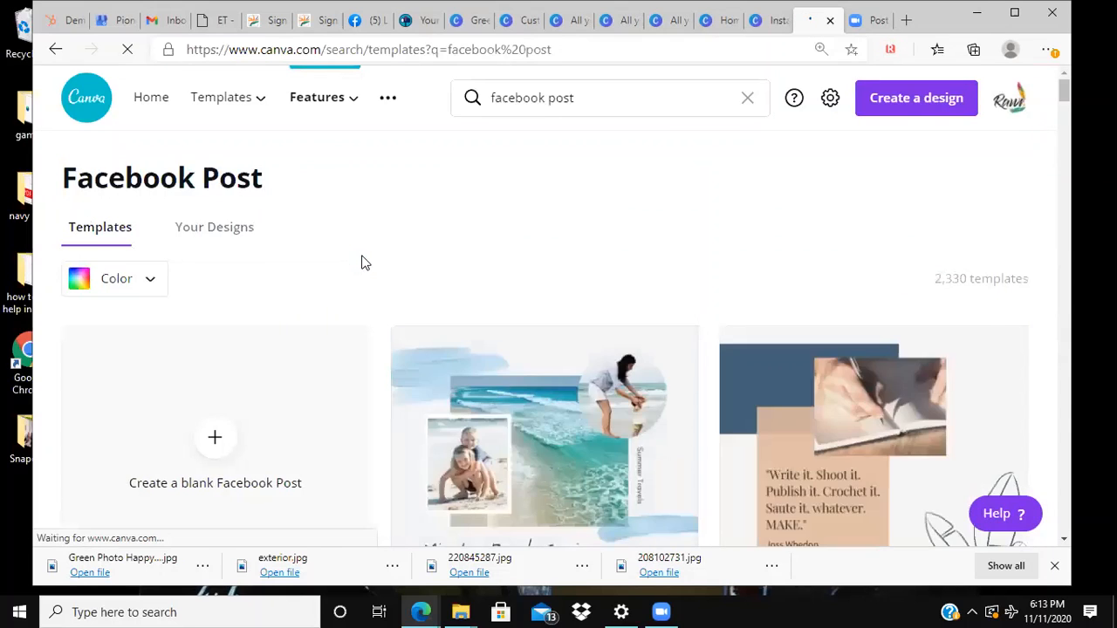
{"action": "scroll", "coordinate": [364, 263], "scroll_direction": "down", "scroll_amount": 3}
{"action": "scroll", "coordinate": [364, 263], "scroll_direction": "up", "scroll_amount": 1}
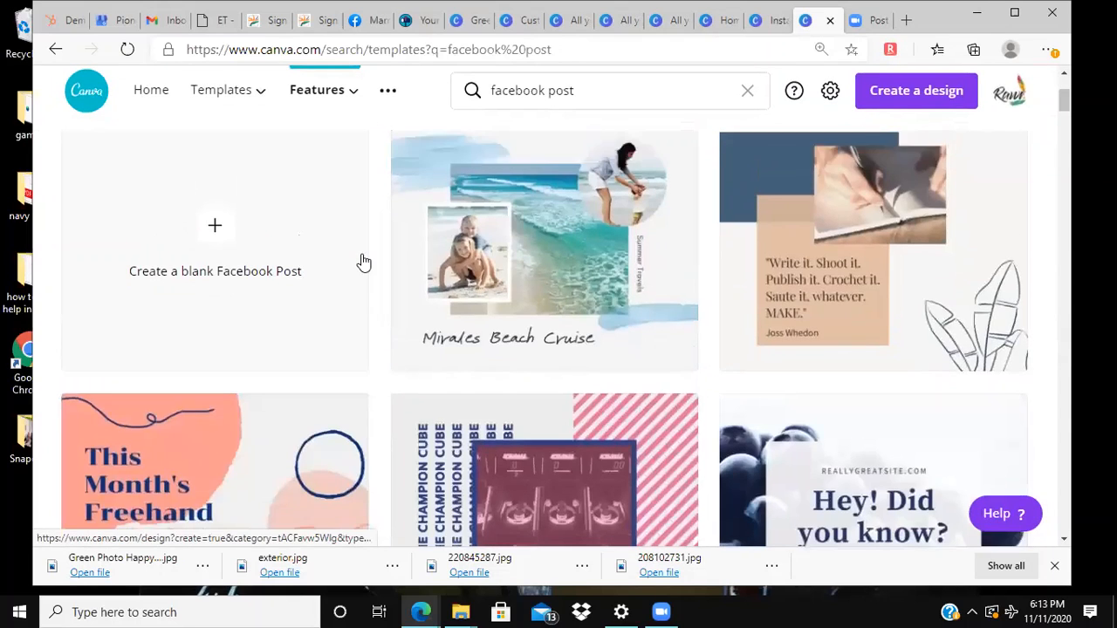
{"action": "left_click", "coordinate": [218, 252]}
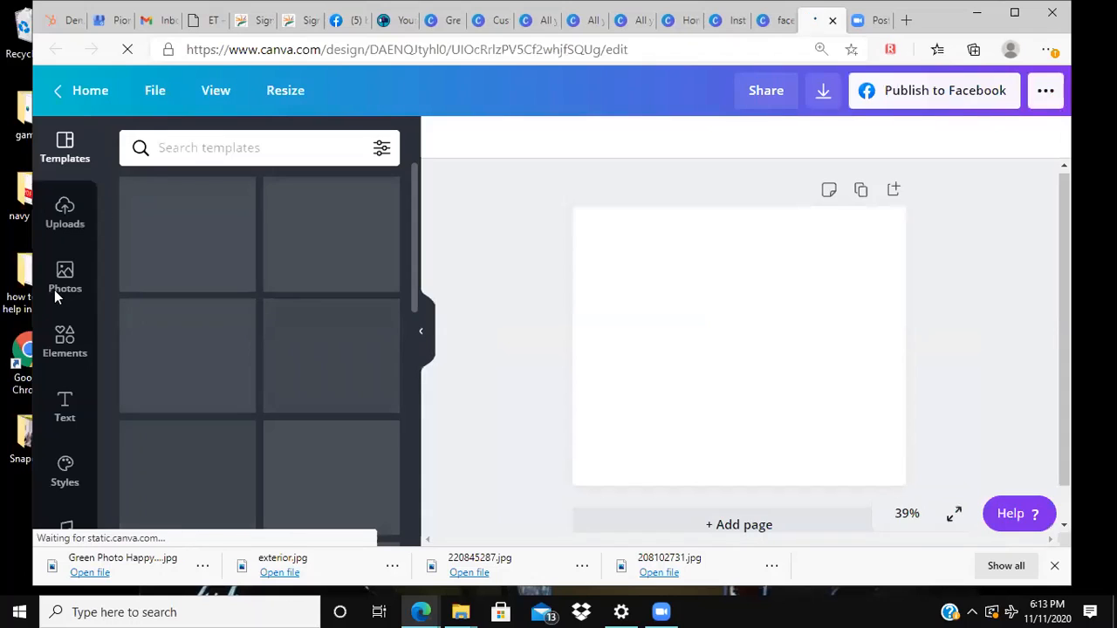
Step: Fill the blank page with the recently used 14.0 s cruise ship video as its background
{"action": "left_click", "coordinate": [55, 292]}
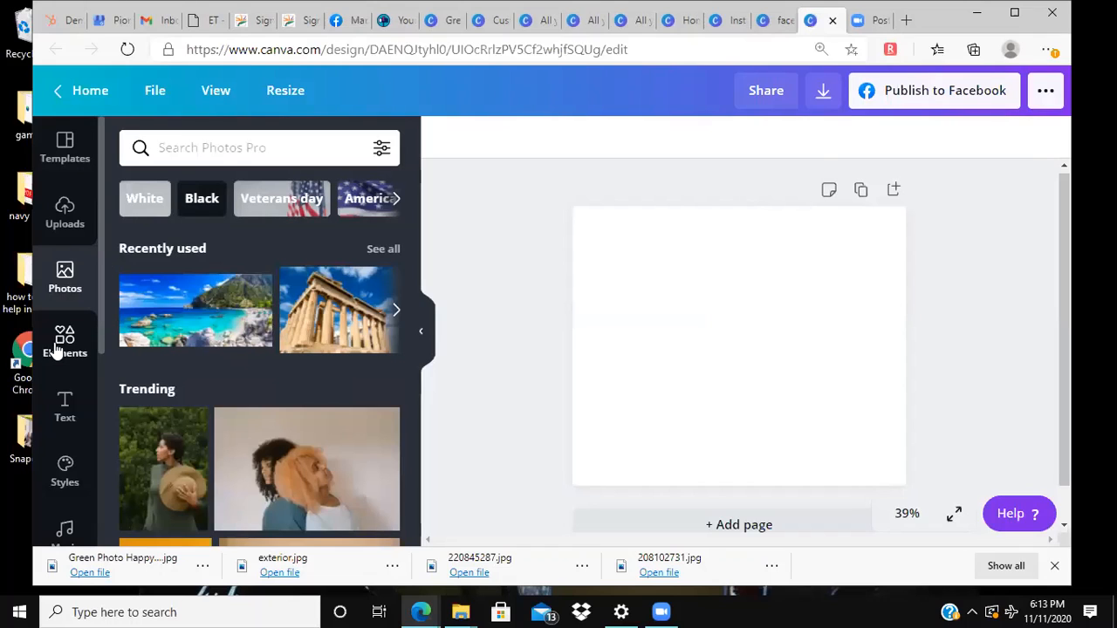
{"action": "scroll", "coordinate": [52, 340], "scroll_direction": "down", "scroll_amount": 2}
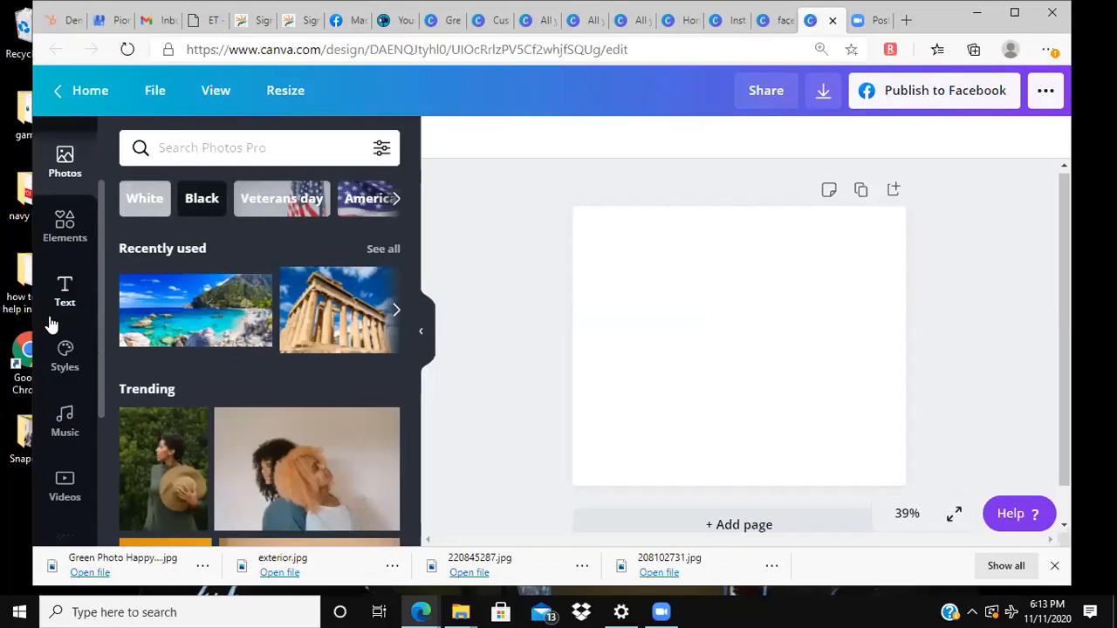
{"action": "left_click", "coordinate": [66, 485]}
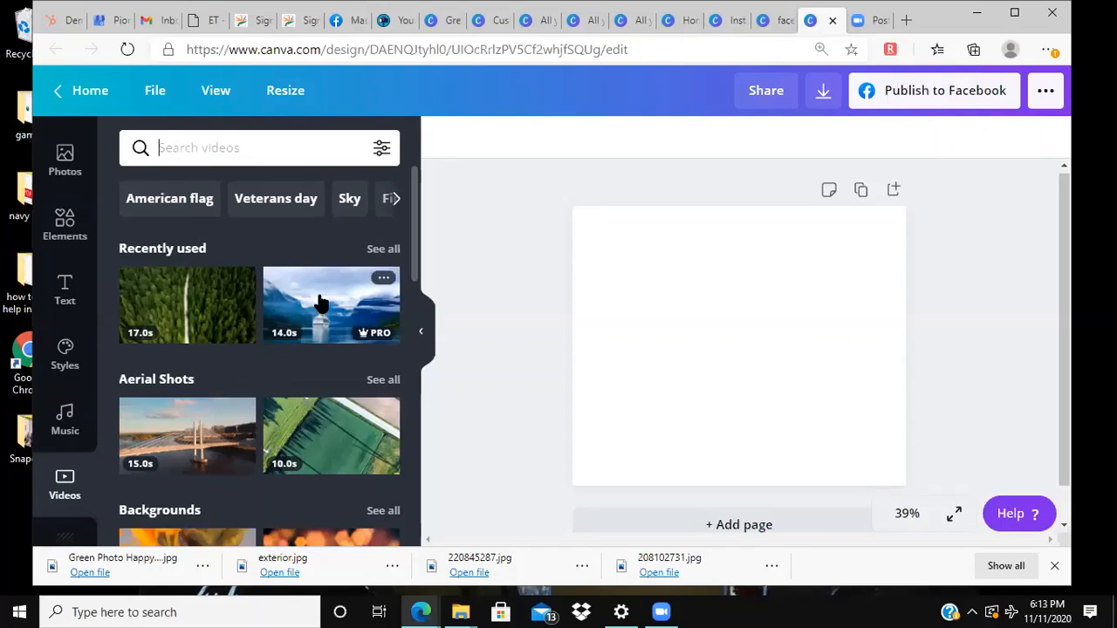
{"action": "left_click_drag", "start_coordinate": [403, 297], "coordinate": [586, 267]}
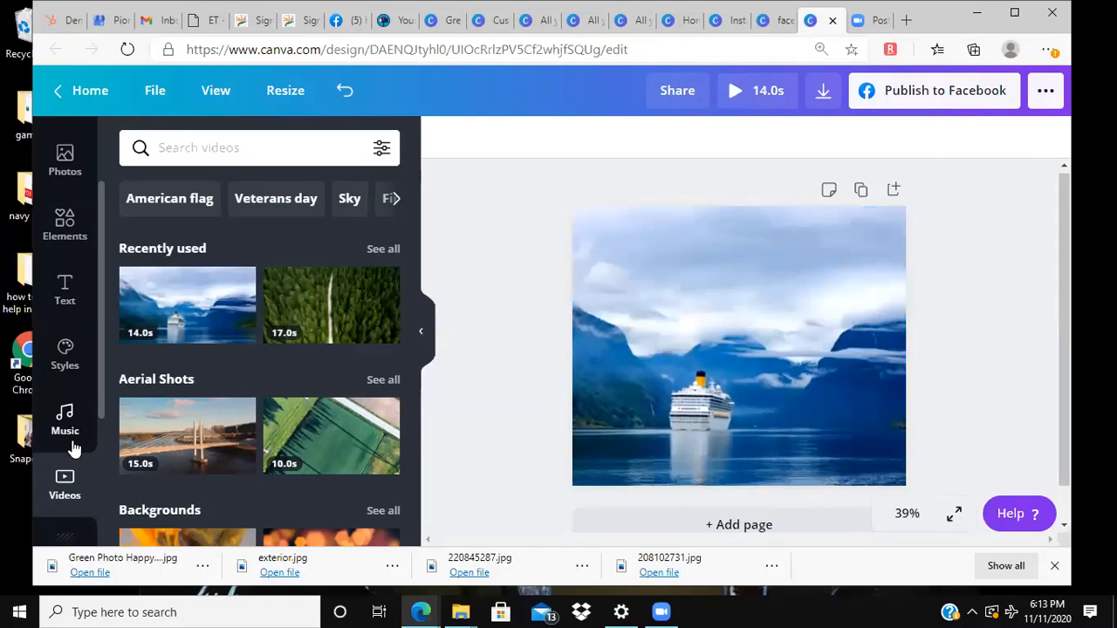
Step: Preview the Epic track "Signal to Noise", add it to the design, and start it from the louder section past its middle
{"action": "scroll", "coordinate": [74, 447], "scroll_direction": "down", "scroll_amount": 1}
{"action": "scroll", "coordinate": [73, 447], "scroll_direction": "down", "scroll_amount": 3}
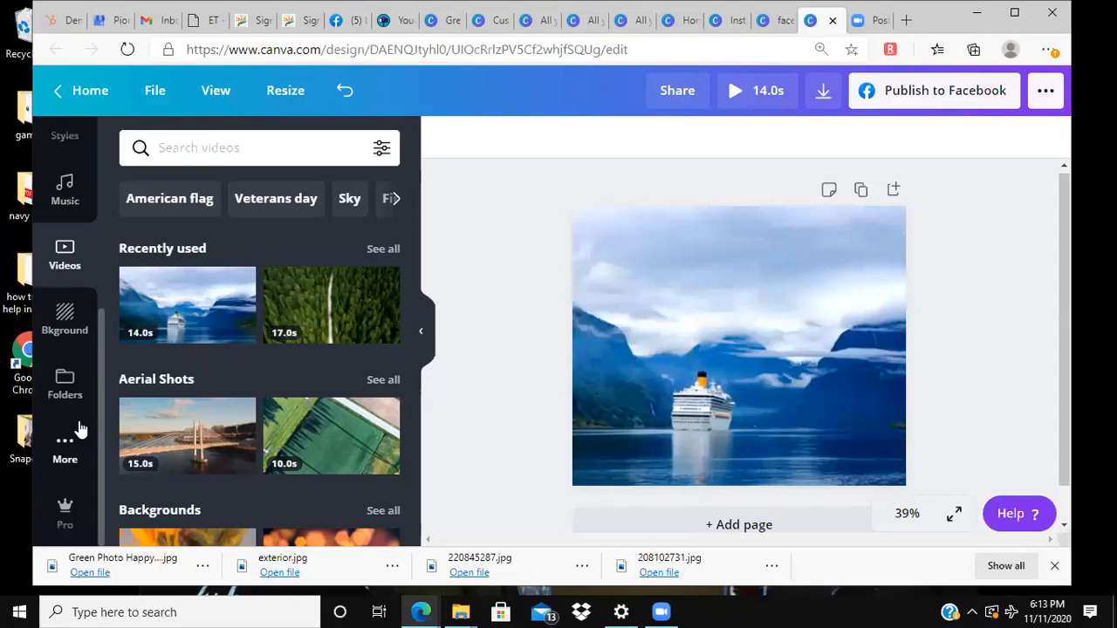
{"action": "left_click", "coordinate": [74, 205]}
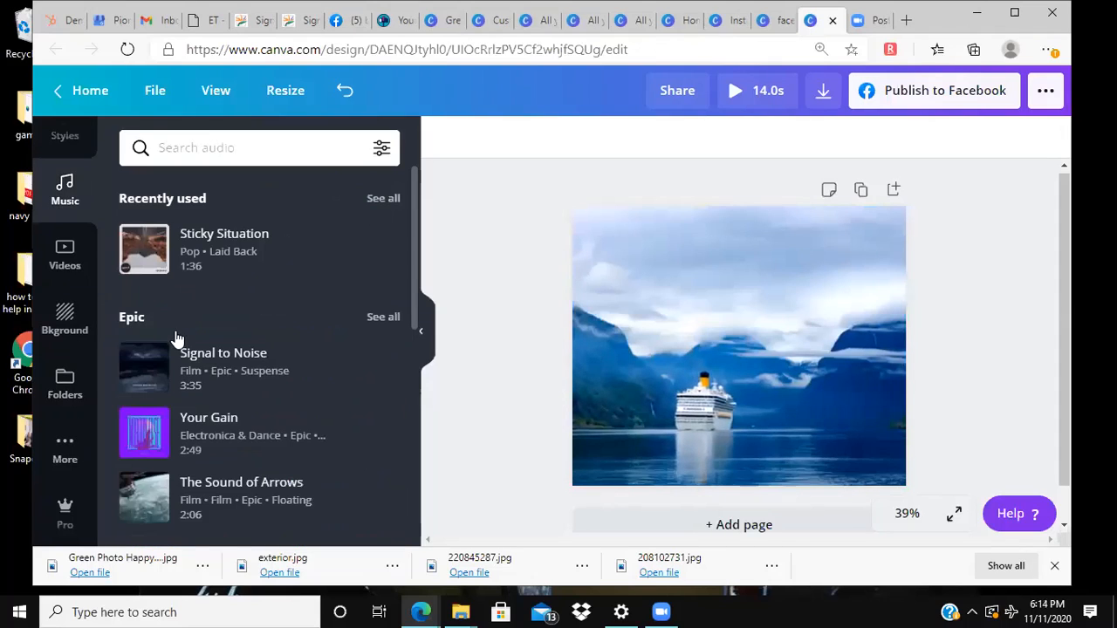
{"action": "left_click", "coordinate": [144, 367]}
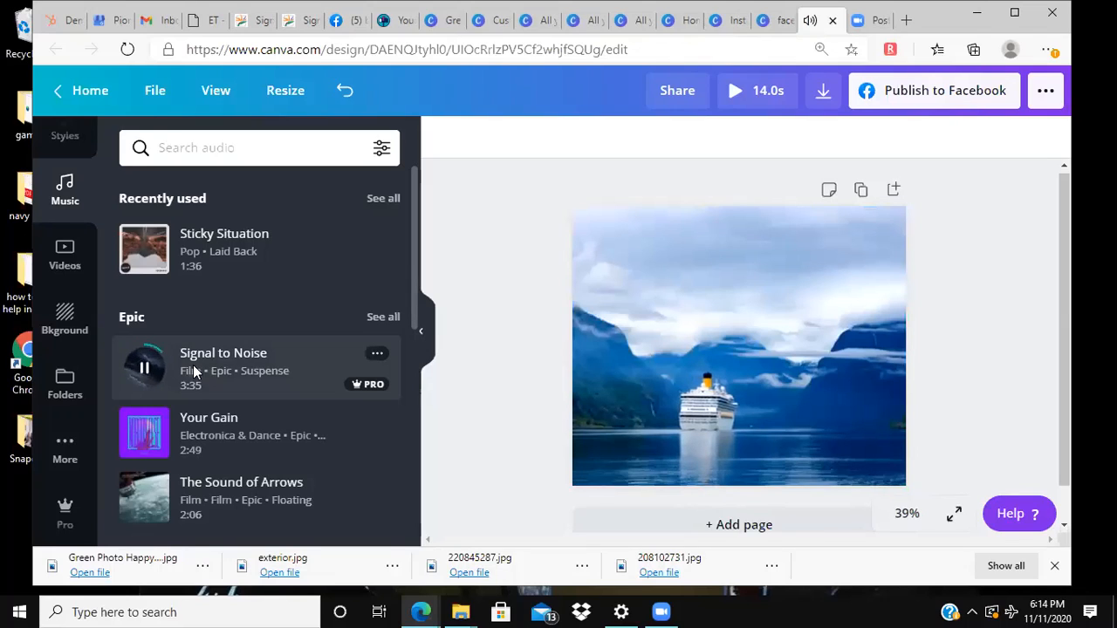
{"action": "left_click", "coordinate": [193, 366]}
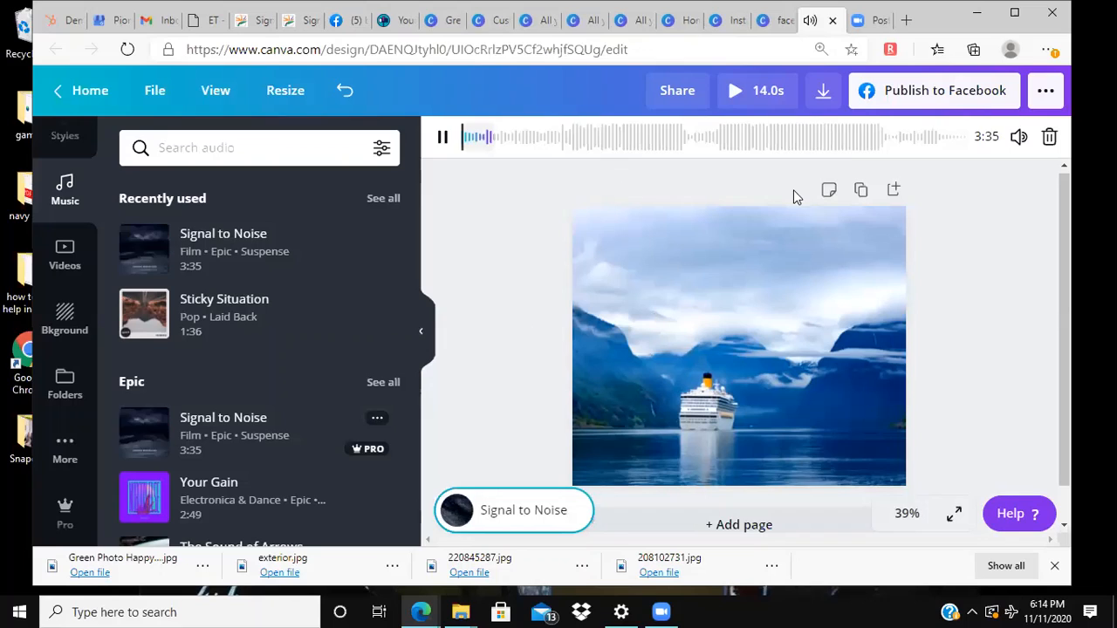
{"action": "left_click", "coordinate": [731, 133]}
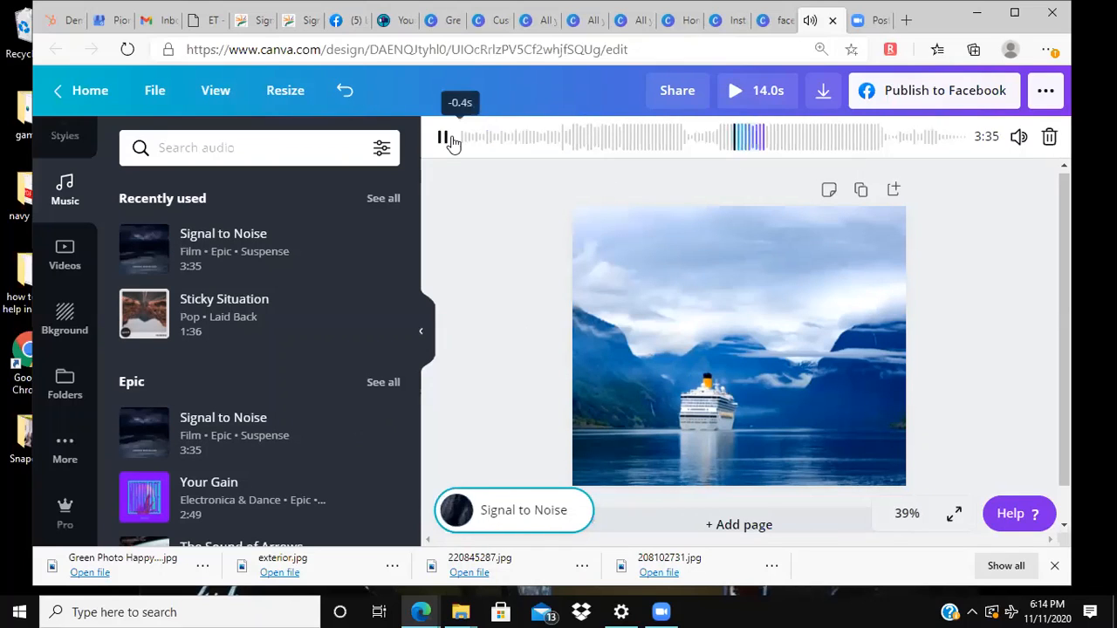
Step: Trim the end of the cruise ship background video so it lasts 3.0 s
{"action": "left_click", "coordinate": [738, 357]}
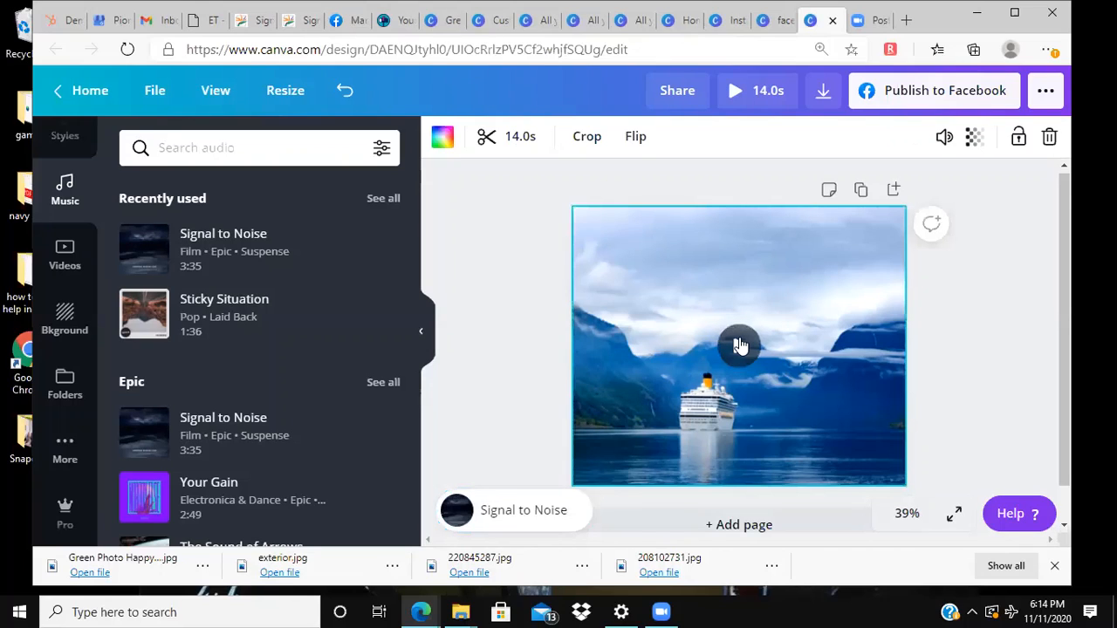
{"action": "left_click", "coordinate": [507, 138]}
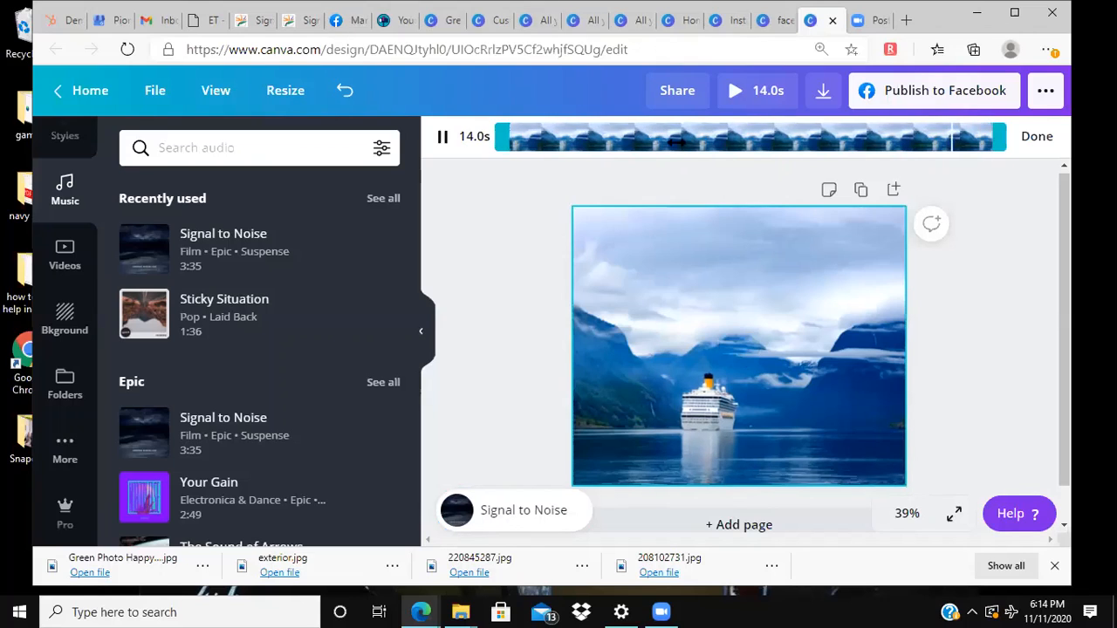
{"action": "left_click_drag", "start_coordinate": [1000, 137], "coordinate": [686, 137]}
{"action": "left_click_drag", "start_coordinate": [615, 140], "coordinate": [594, 137]}
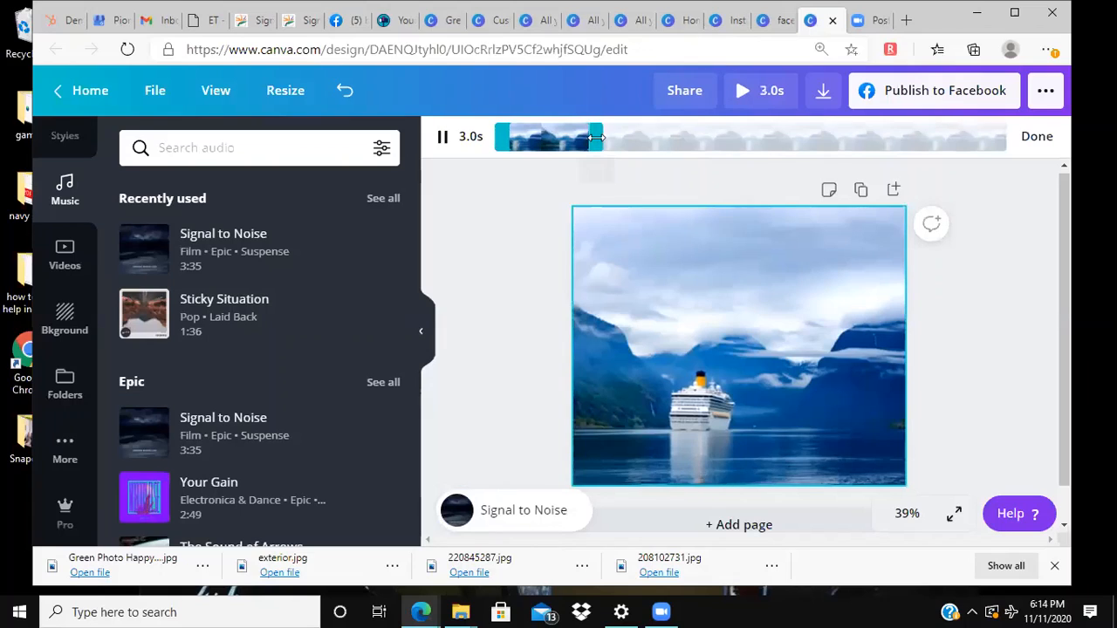
{"action": "left_click", "coordinate": [921, 513]}
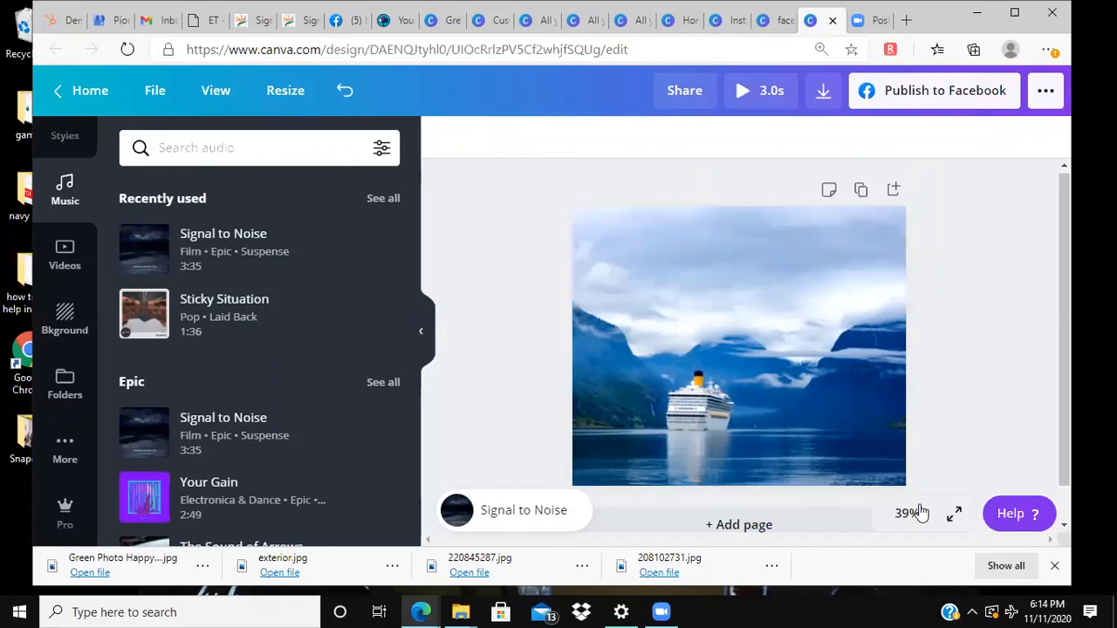
Step: Try repositioning the ship video within its crop frame, cancel the crop, and delete the video
{"action": "left_click", "coordinate": [903, 481]}
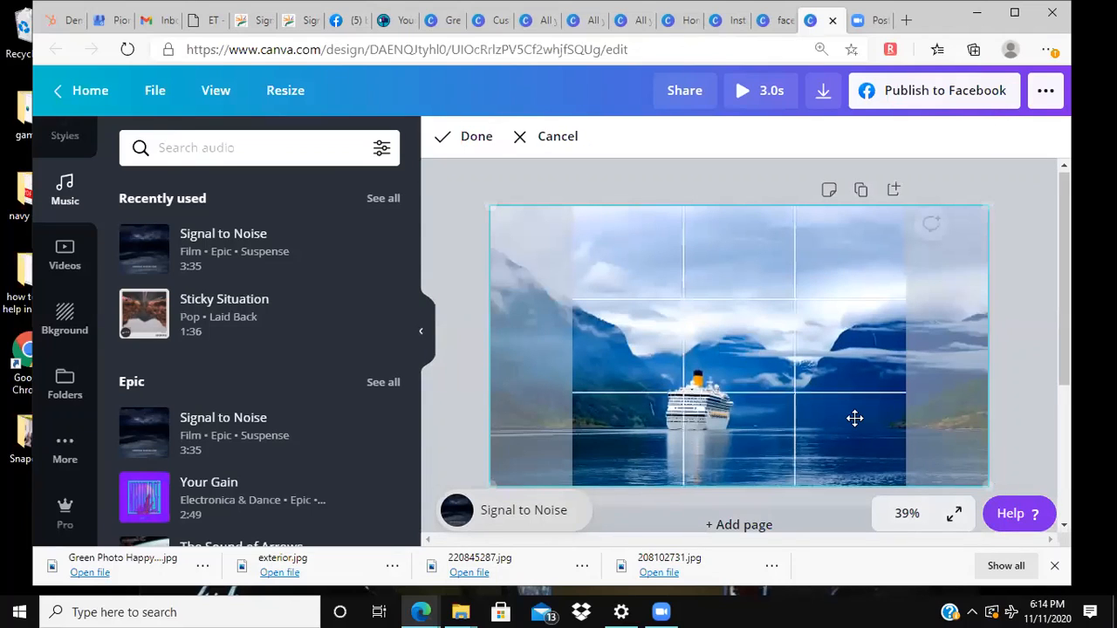
{"action": "left_click_drag", "start_coordinate": [768, 415], "coordinate": [697, 396]}
{"action": "left_click", "coordinate": [522, 136]}
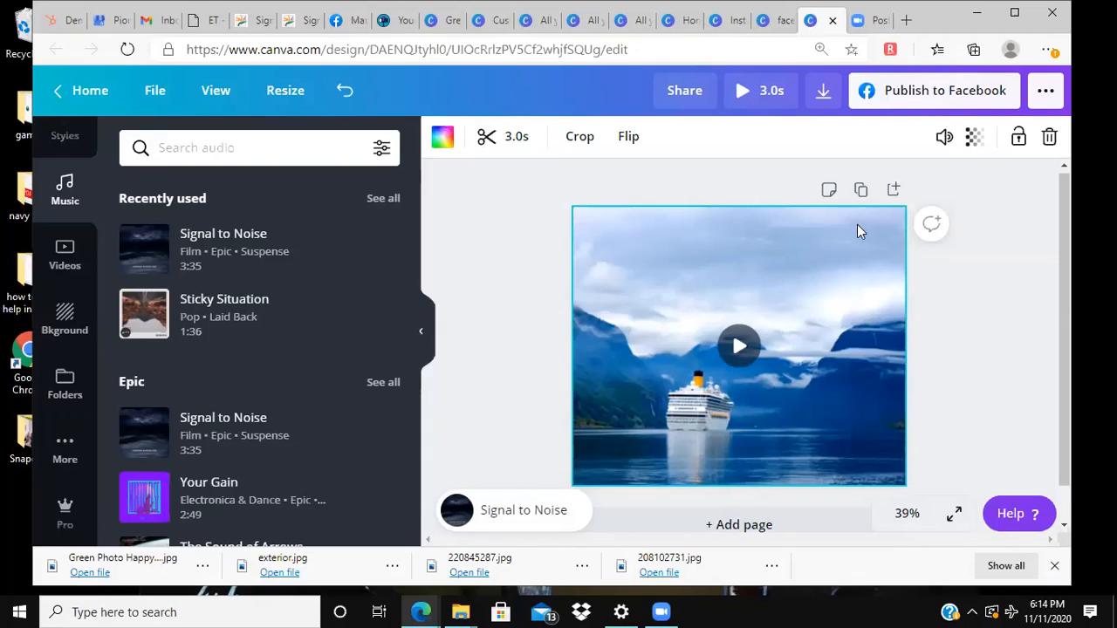
{"action": "key", "text": "Delete"}
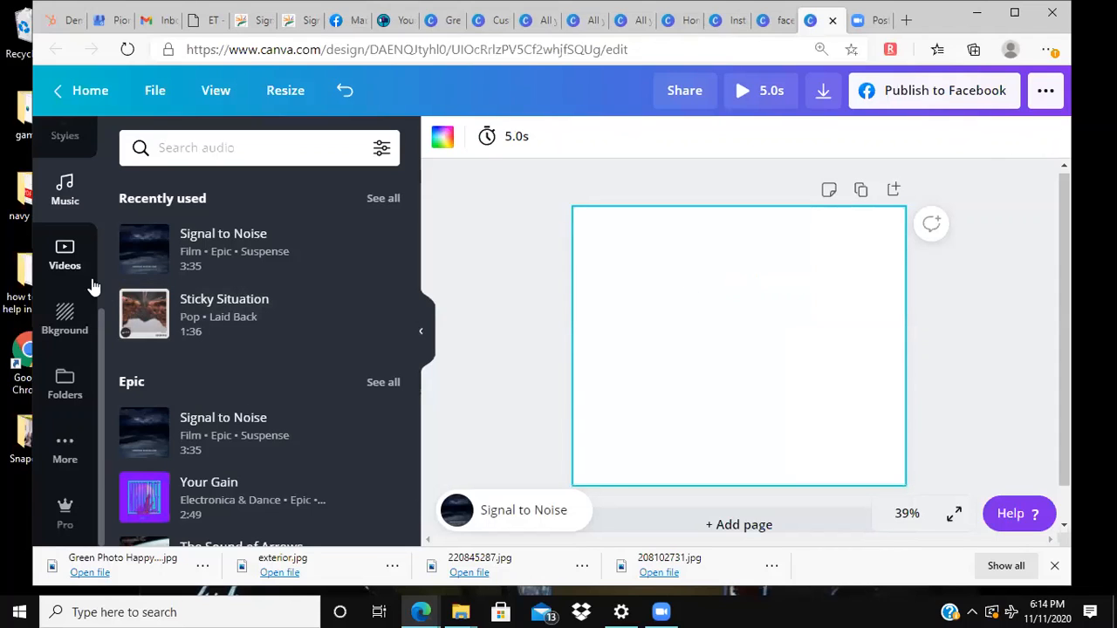
Step: Add the cruise ship video again as a freestanding element and size it to span the full page width along the upper edge
{"action": "scroll", "coordinate": [91, 290], "scroll_direction": "up", "scroll_amount": 2}
{"action": "left_click", "coordinate": [64, 377]}
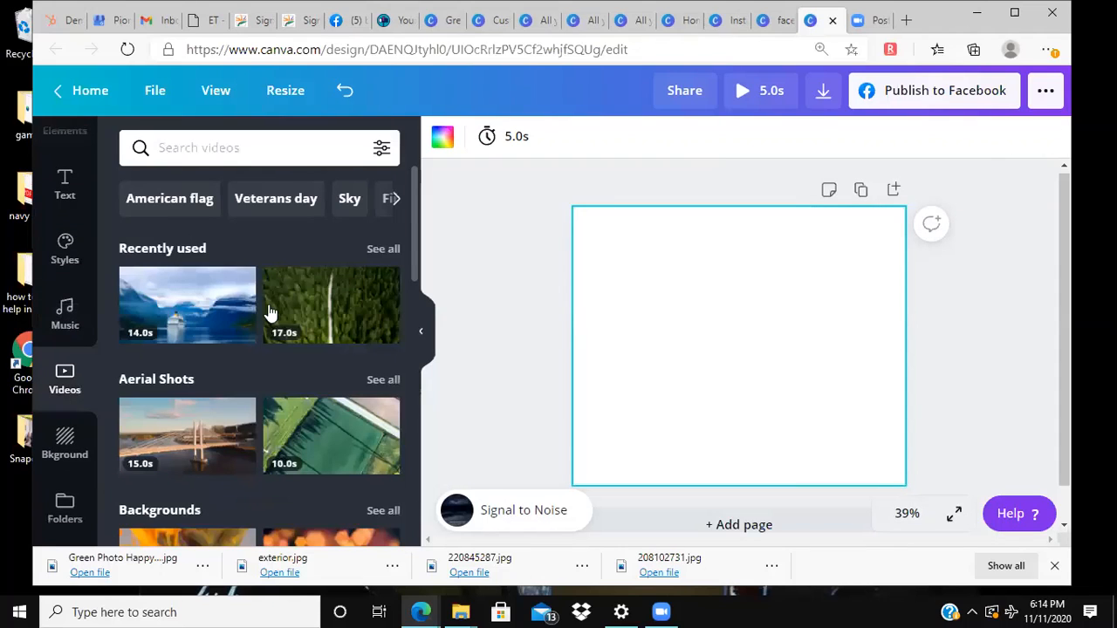
{"action": "left_click_drag", "start_coordinate": [172, 299], "coordinate": [701, 267]}
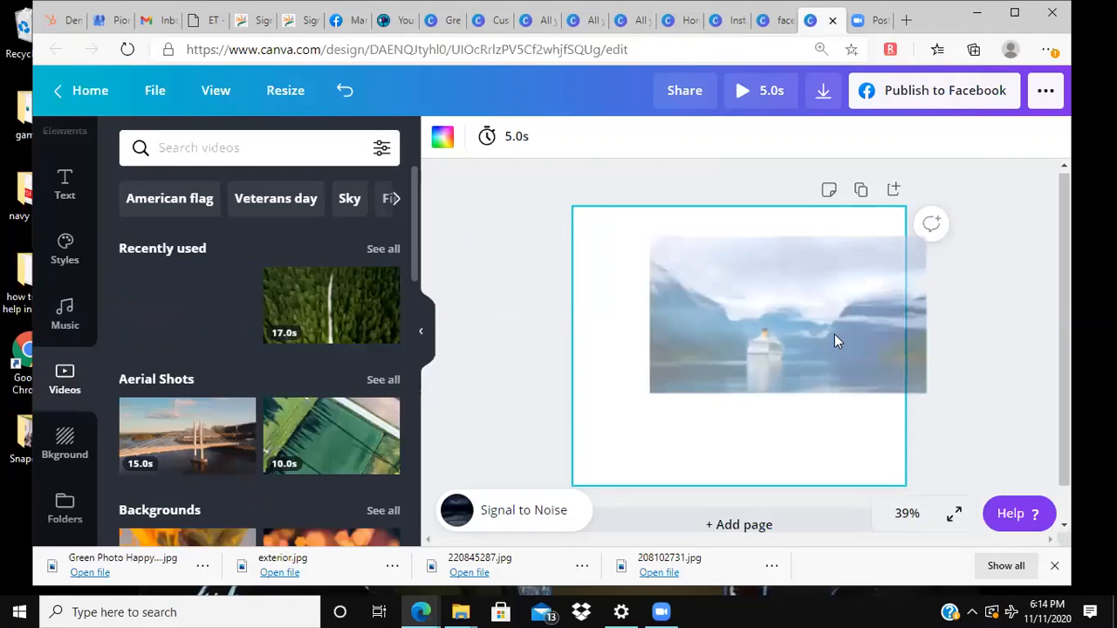
{"action": "left_click_drag", "start_coordinate": [927, 393], "coordinate": [812, 367]}
{"action": "left_click_drag", "start_coordinate": [677, 261], "coordinate": [608, 227]}
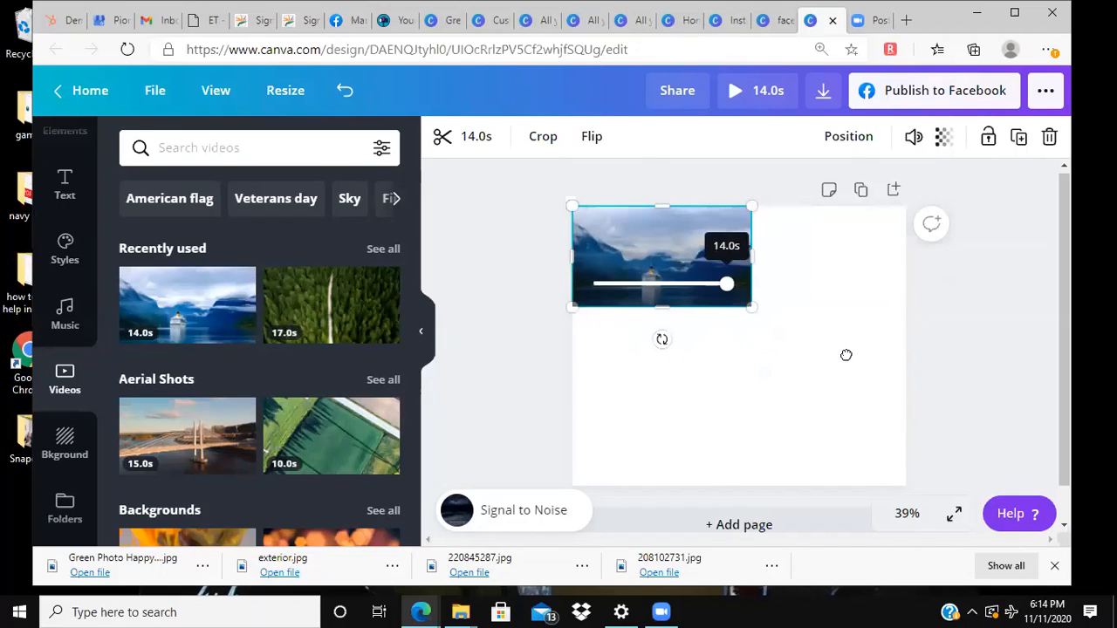
{"action": "left_click_drag", "start_coordinate": [751, 309], "coordinate": [946, 323]}
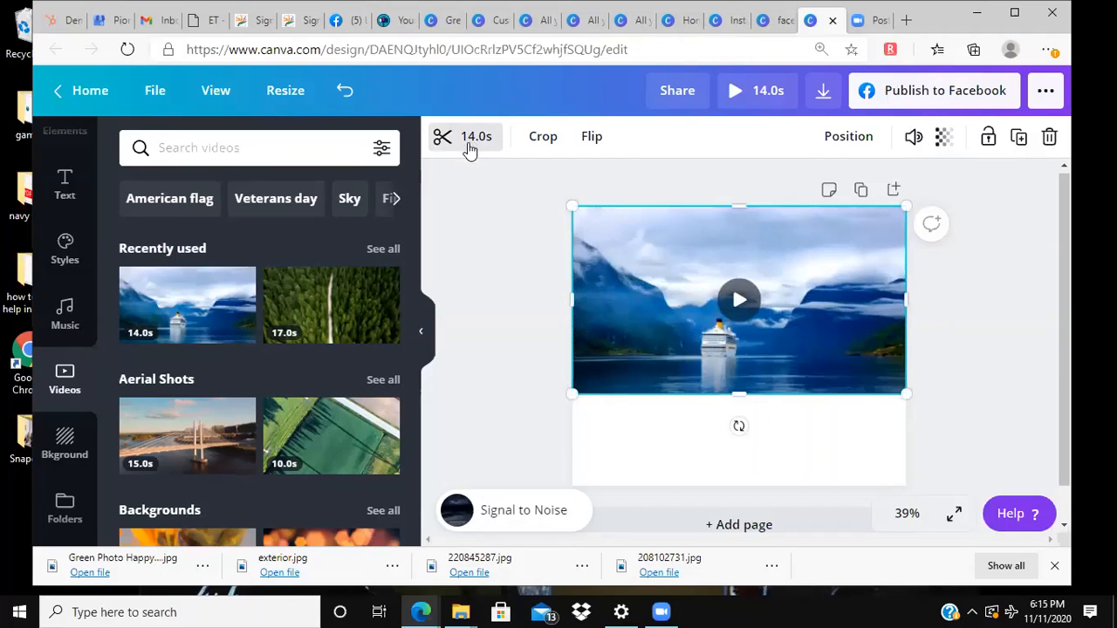
Step: Trim the end of the full-width ship video so it lasts 3.0 s
{"action": "left_click", "coordinate": [471, 145]}
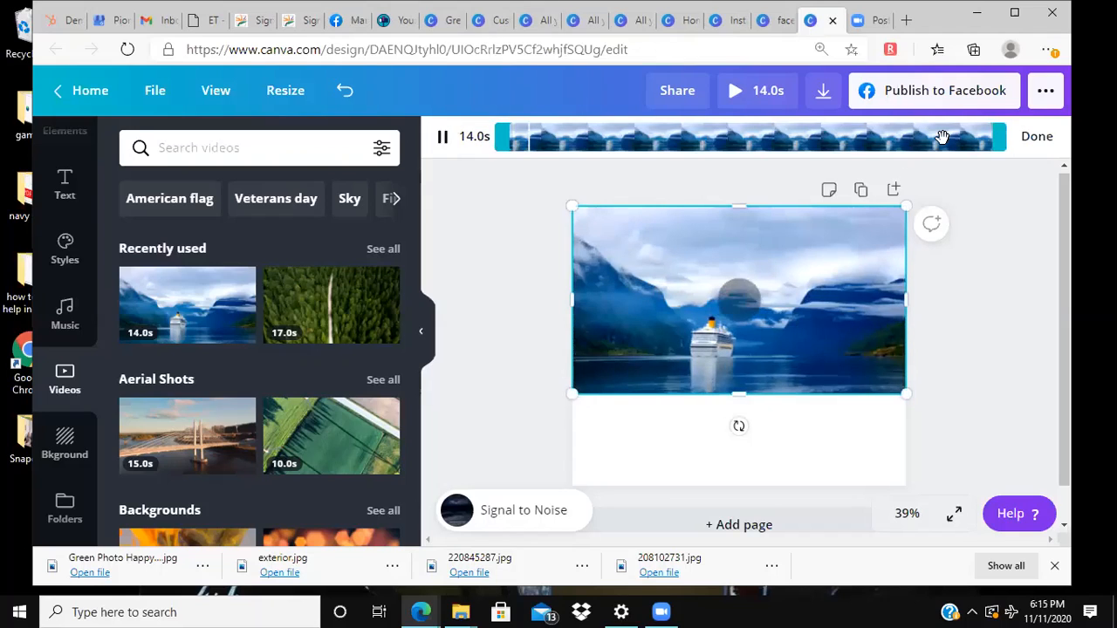
{"action": "left_click_drag", "start_coordinate": [995, 142], "coordinate": [758, 154]}
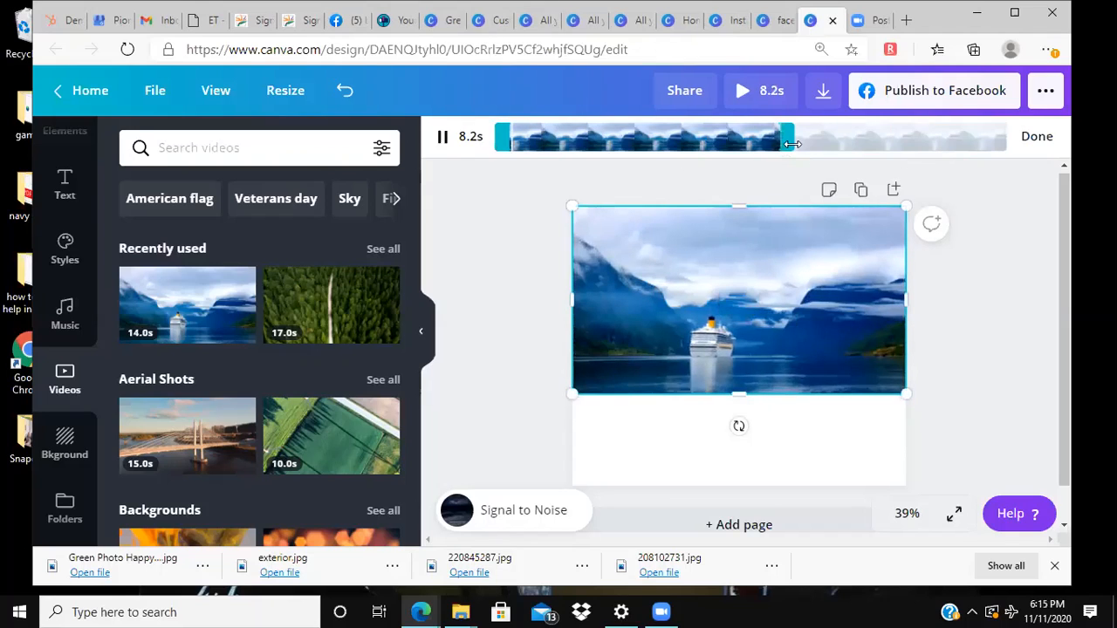
{"action": "left_click_drag", "start_coordinate": [686, 130], "coordinate": [596, 138]}
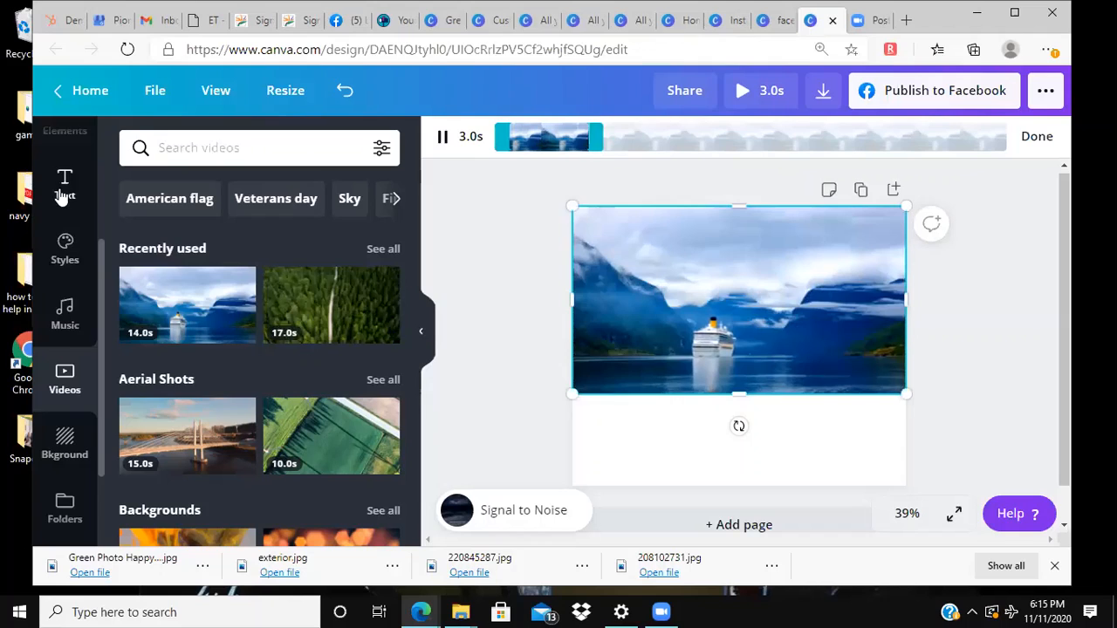
Step: Try an enlarged diamond outline element over the ship video and remove it from the page
{"action": "scroll", "coordinate": [64, 197], "scroll_direction": "up", "scroll_amount": 3}
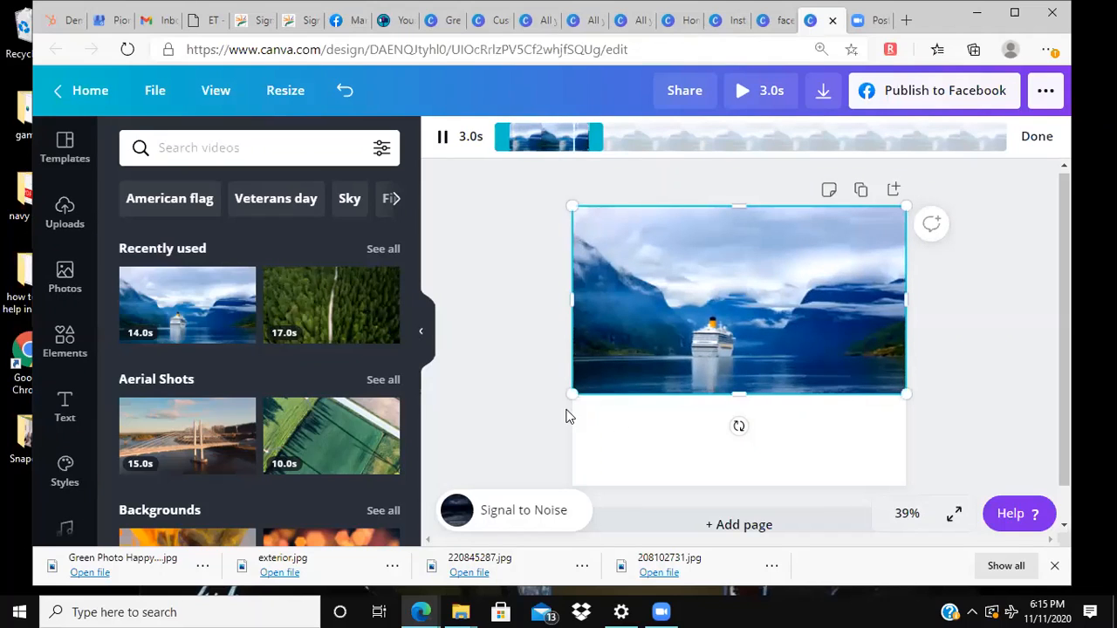
{"action": "left_click", "coordinate": [64, 327]}
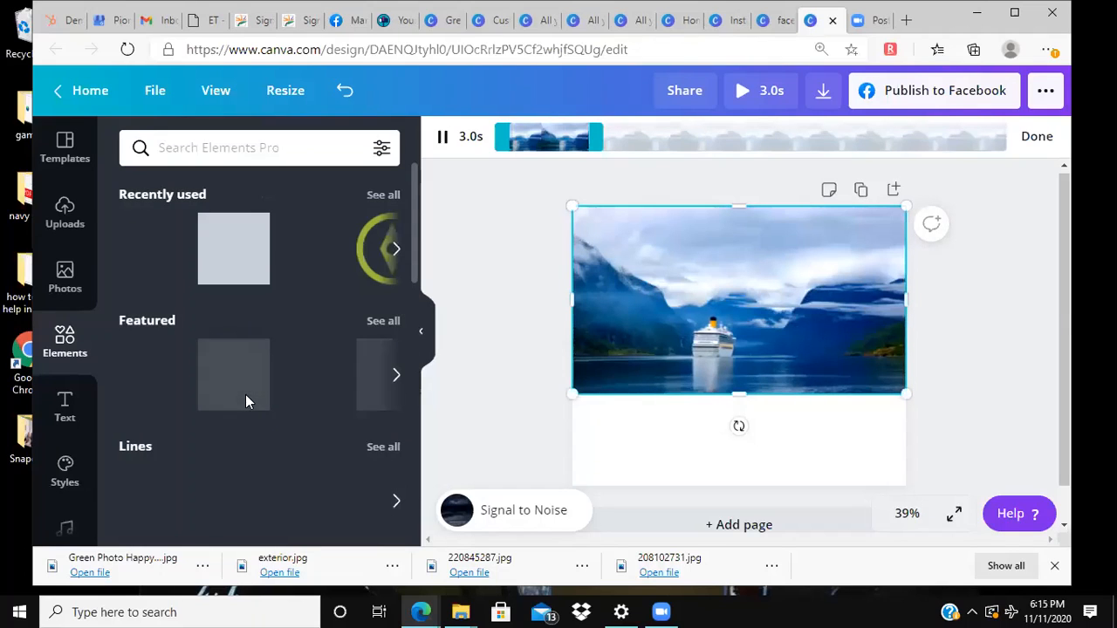
{"action": "mouse_move", "coordinate": [244, 253]}
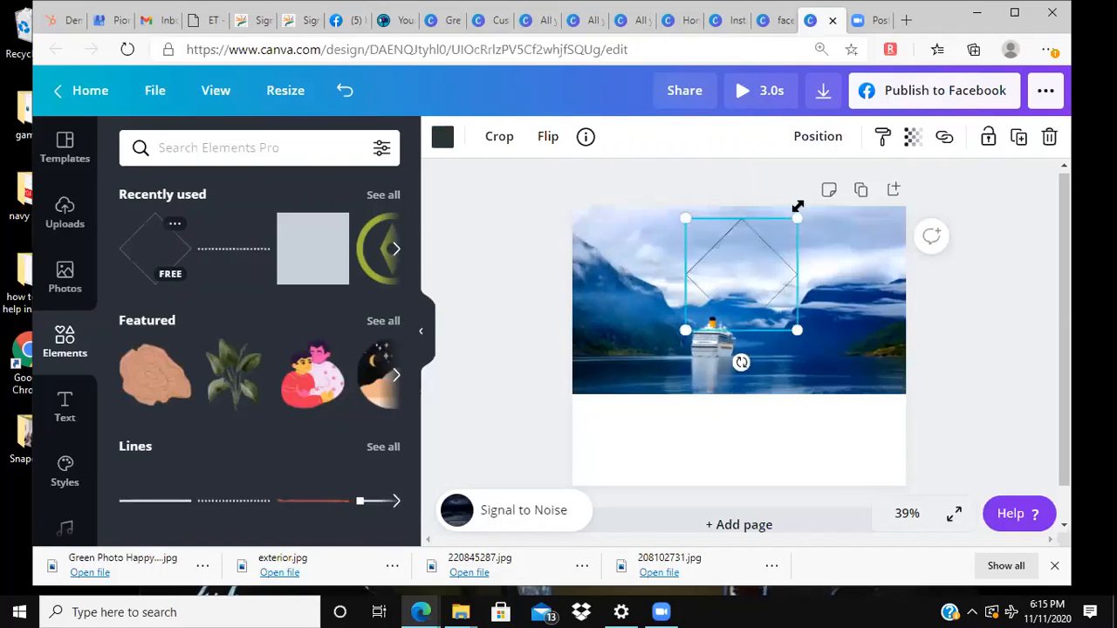
{"action": "left_click_drag", "start_coordinate": [797, 206], "coordinate": [825, 199]}
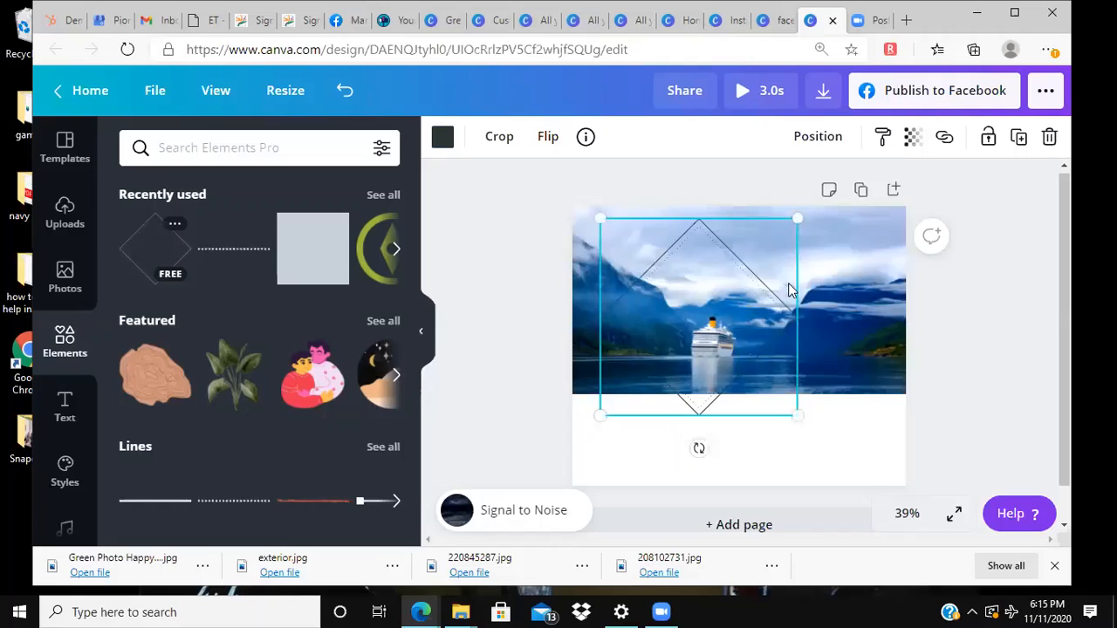
{"action": "left_click_drag", "start_coordinate": [796, 289], "coordinate": [816, 330]}
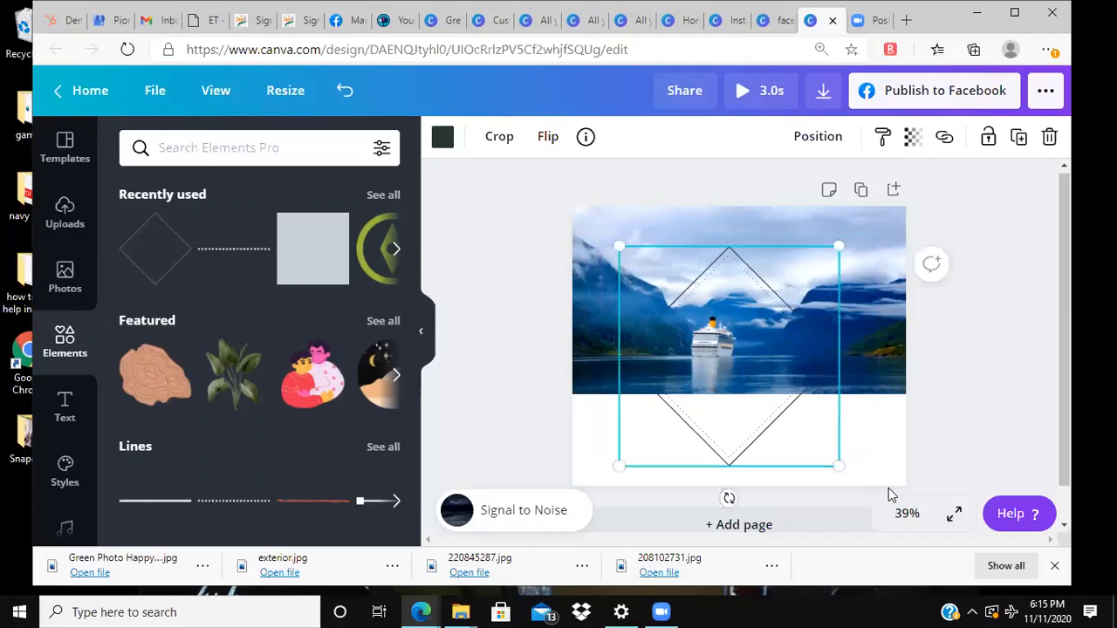
{"action": "key", "text": "Delete"}
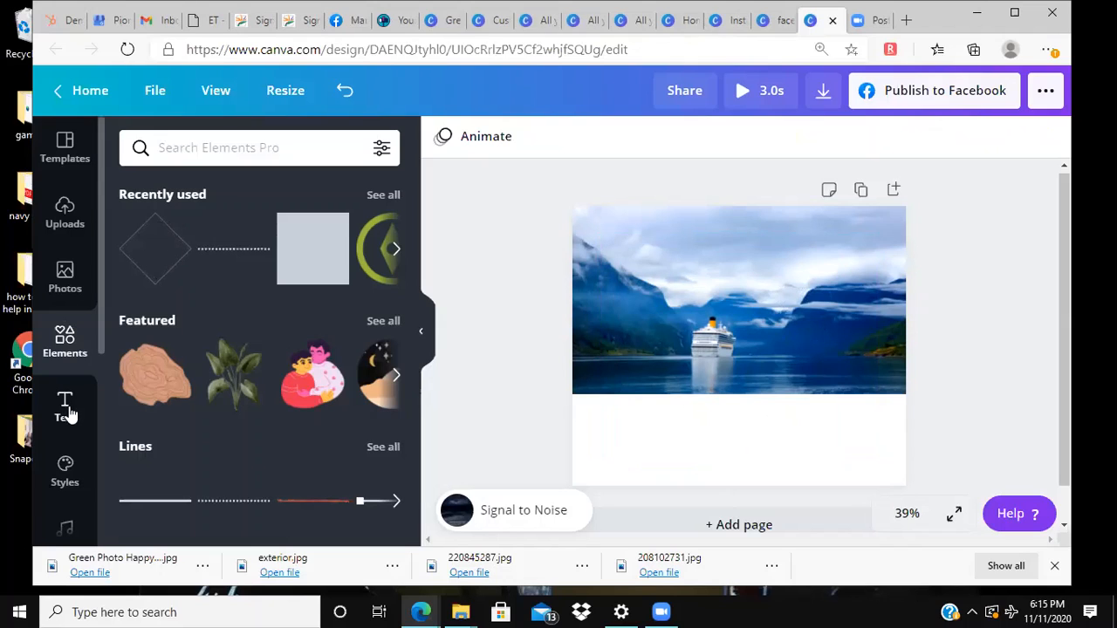
Step: Search the video library for "scuba" and look through the resulting clips
{"action": "scroll", "coordinate": [66, 421], "scroll_direction": "down", "scroll_amount": 3}
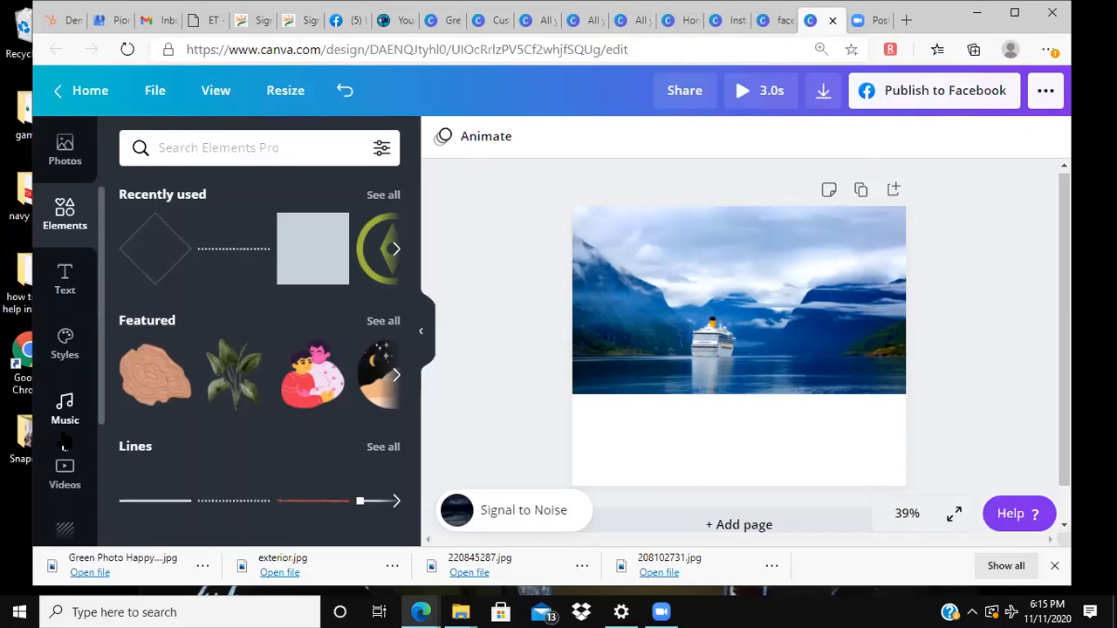
{"action": "left_click", "coordinate": [63, 467]}
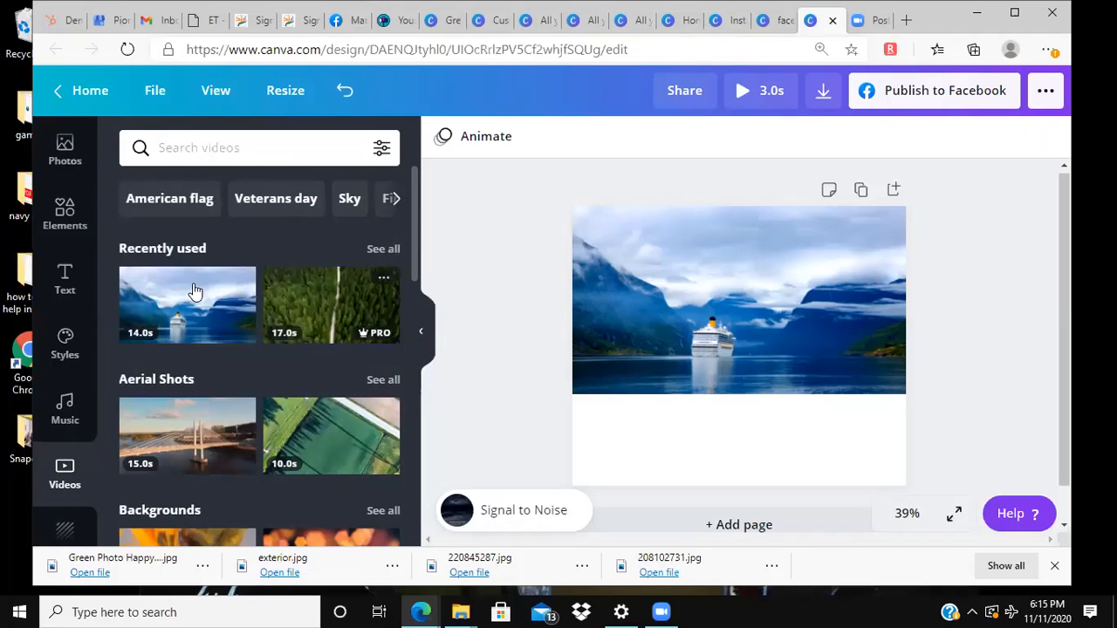
{"action": "left_click", "coordinate": [254, 157]}
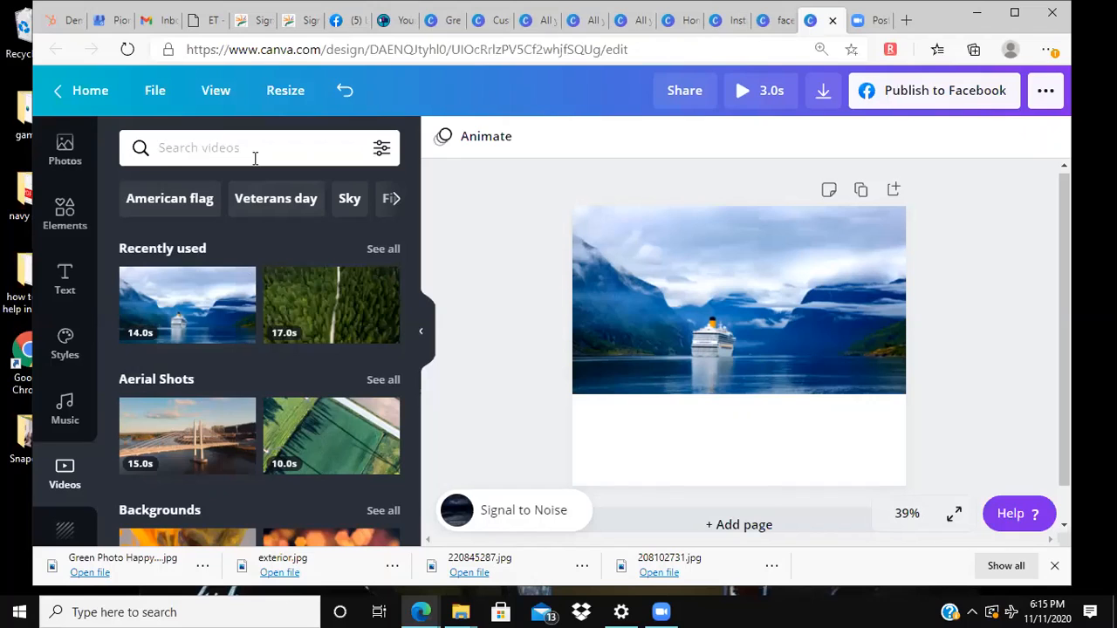
{"action": "type", "text": "scuba"}
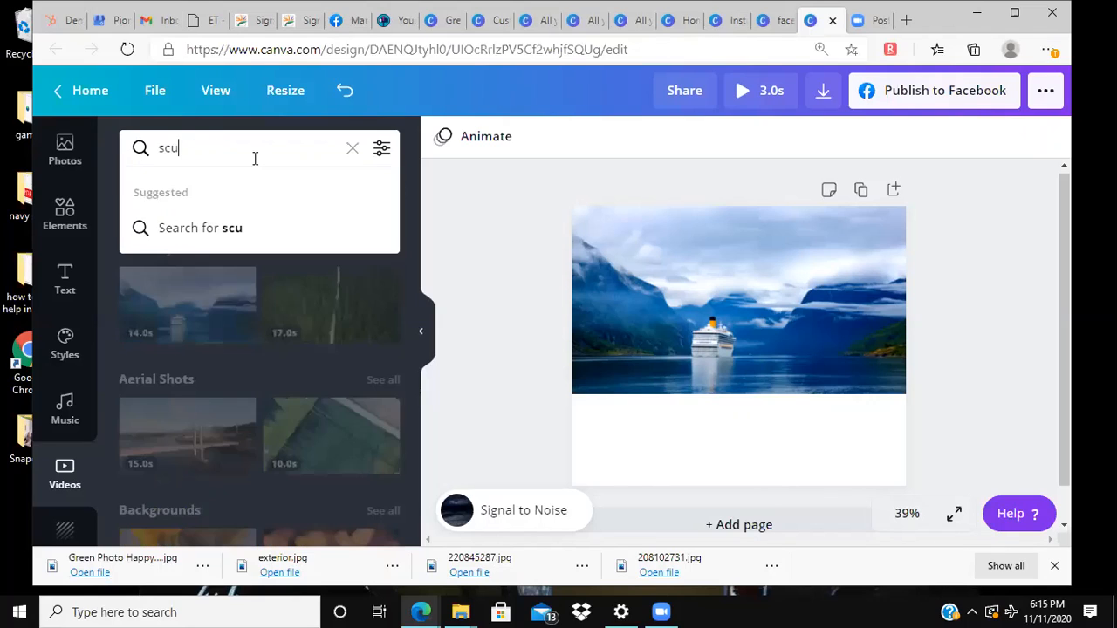
{"action": "key", "text": "Return"}
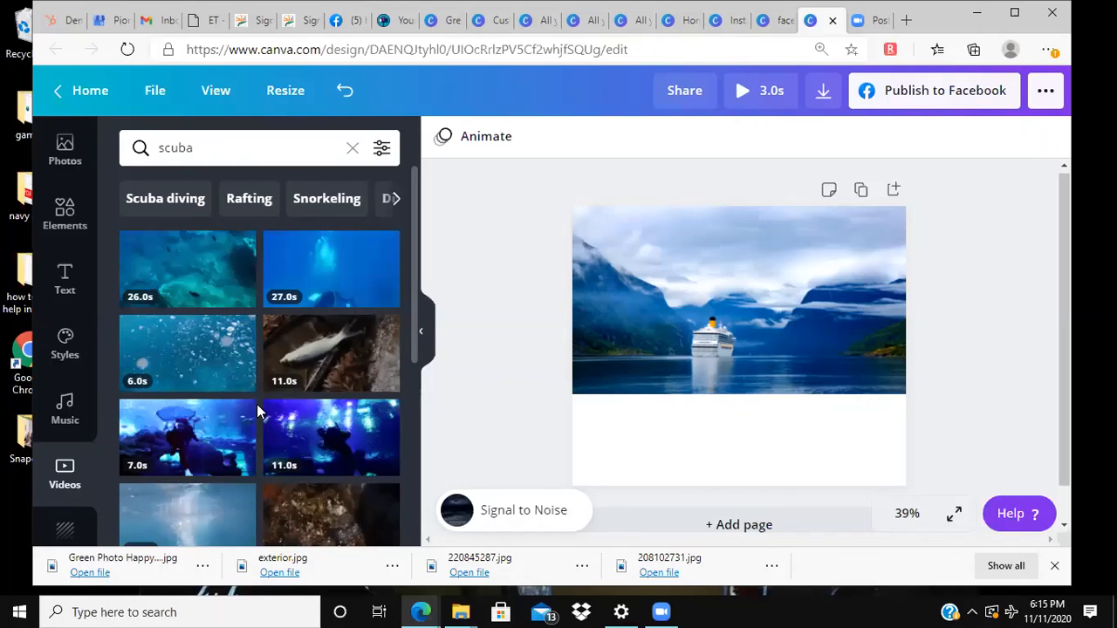
{"action": "scroll", "coordinate": [335, 314], "scroll_direction": "down", "scroll_amount": 3}
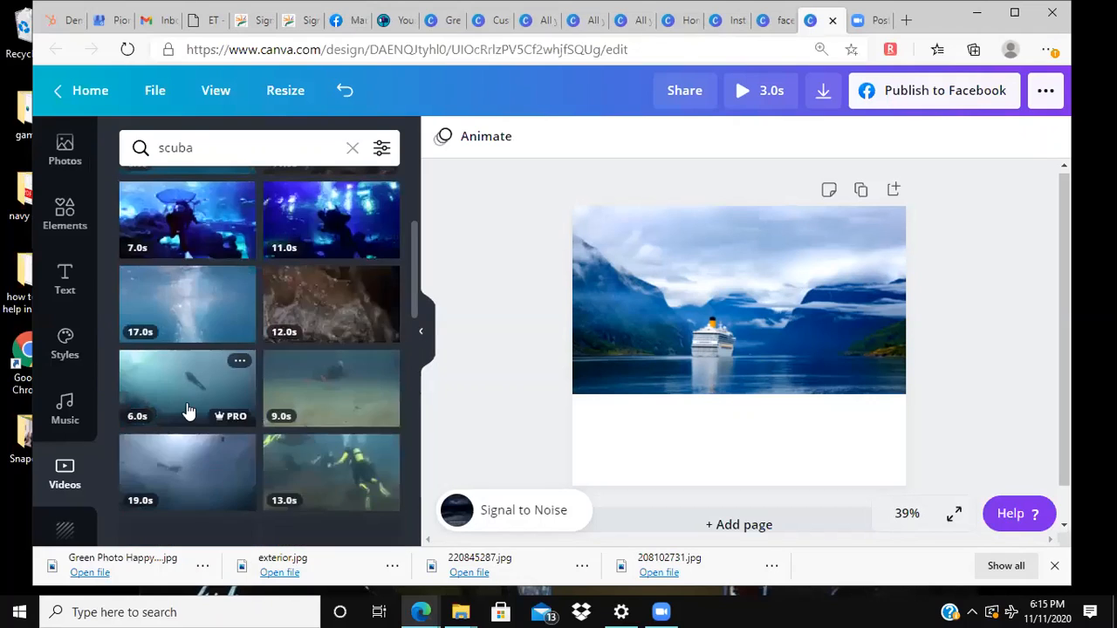
{"action": "scroll", "coordinate": [204, 379], "scroll_direction": "up", "scroll_amount": 3}
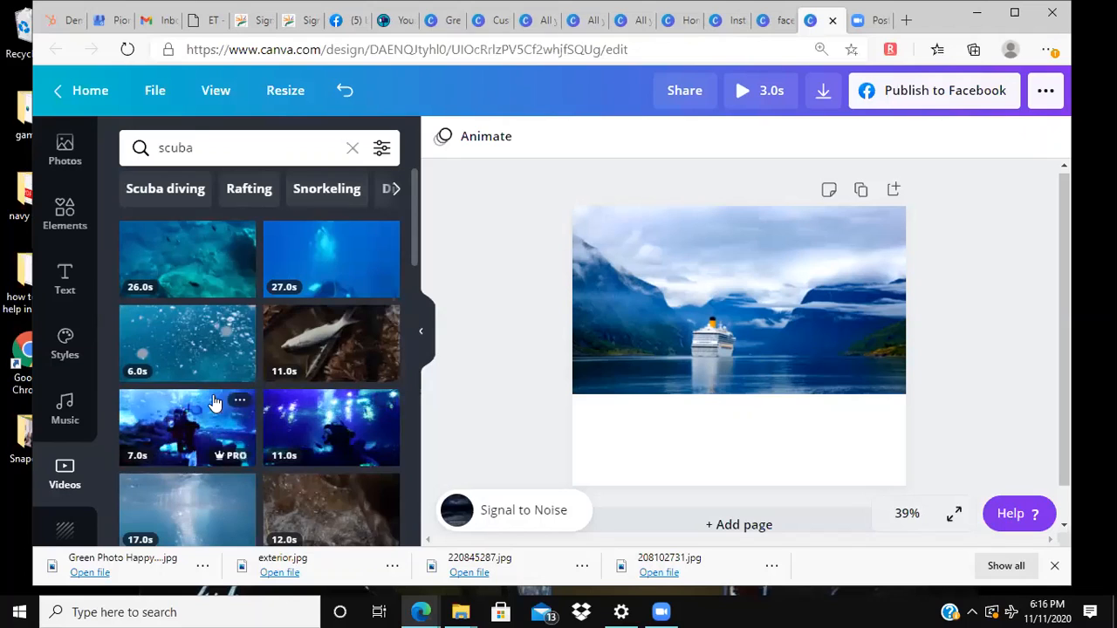
Step: Search the video library for "snorkel" and set the 17.0 s underwater swimmer clip as the page background
{"action": "left_click", "coordinate": [353, 147]}
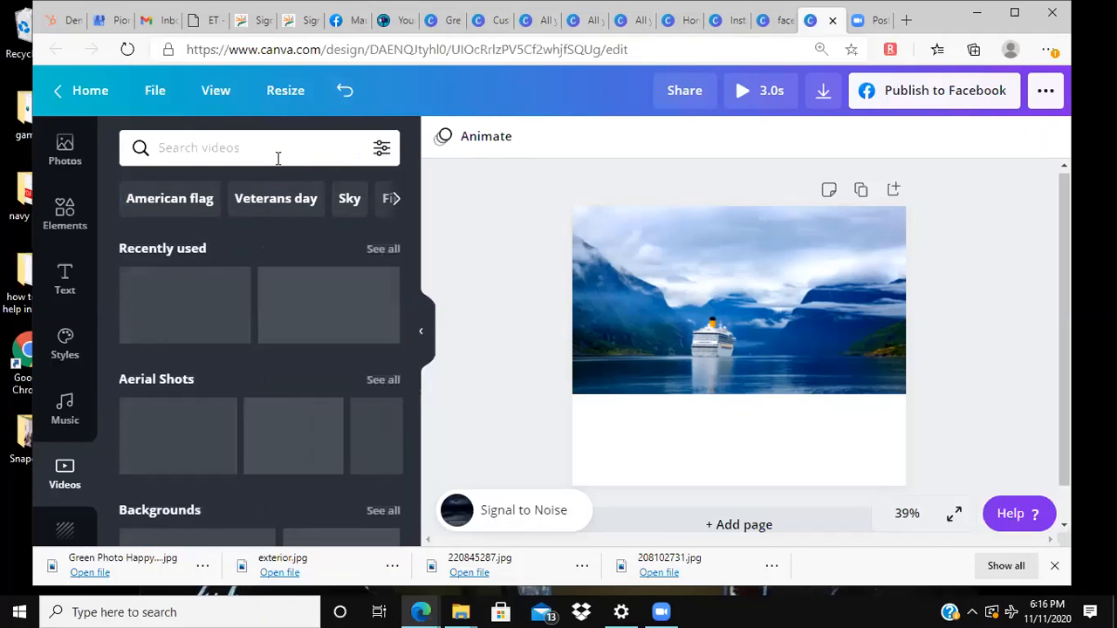
{"action": "type", "text": "snorkel"}
{"action": "key", "text": "Return"}
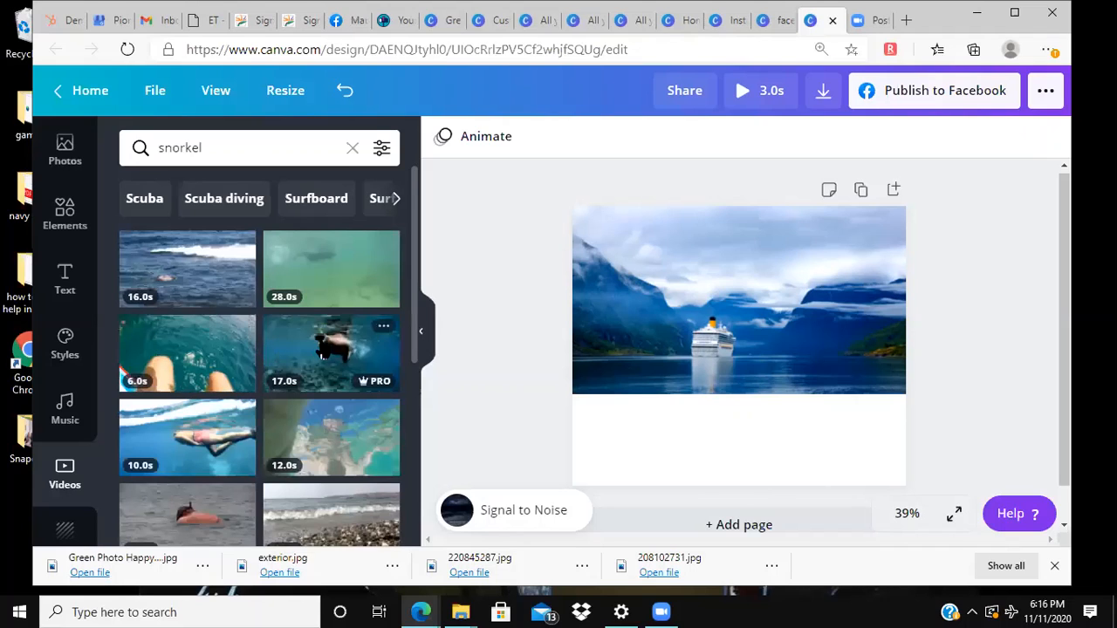
{"action": "left_click_drag", "start_coordinate": [318, 351], "coordinate": [592, 422]}
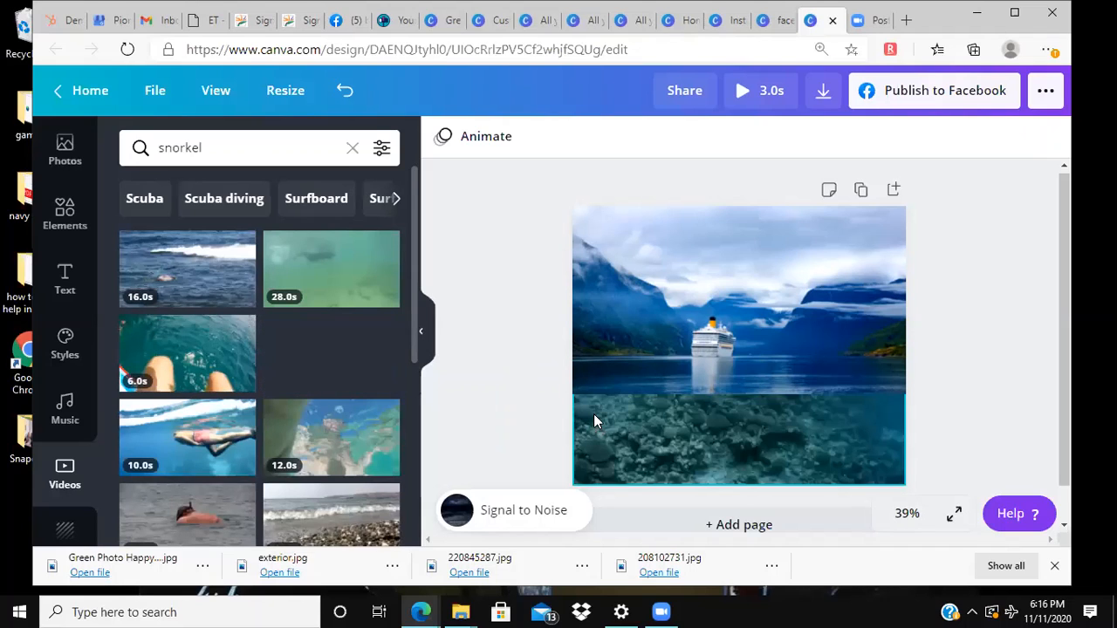
Step: Crop the ship video to the upper half of the page and shift its footage upward so the ship and waterline stay in frame
{"action": "left_click", "coordinate": [760, 353]}
{"action": "left_click_drag", "start_coordinate": [733, 359], "coordinate": [738, 348]}
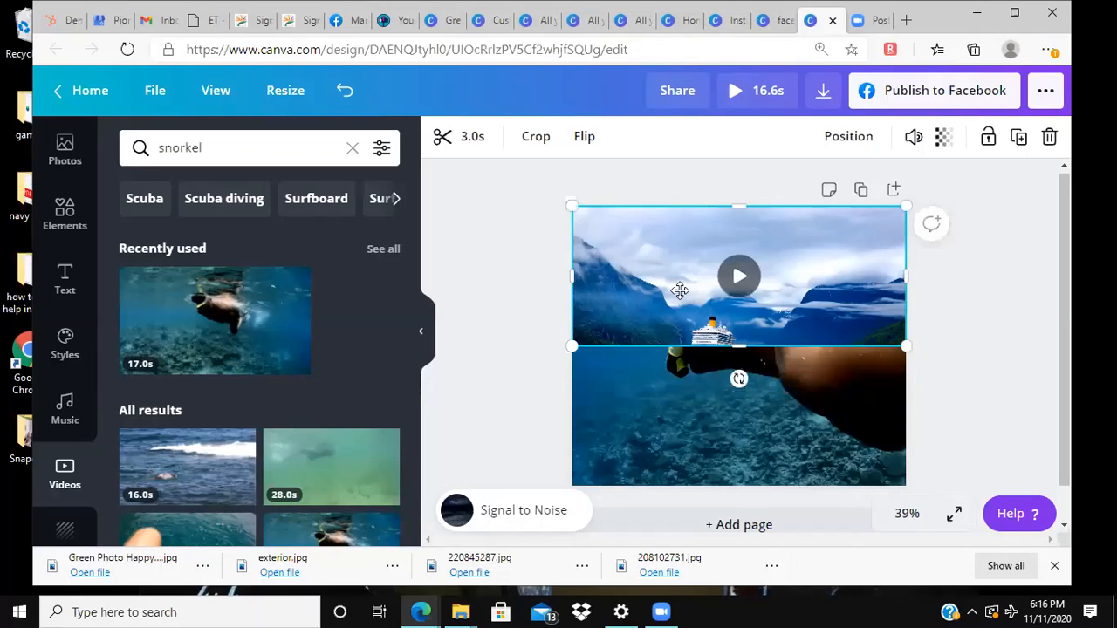
{"action": "double_click", "coordinate": [689, 290]}
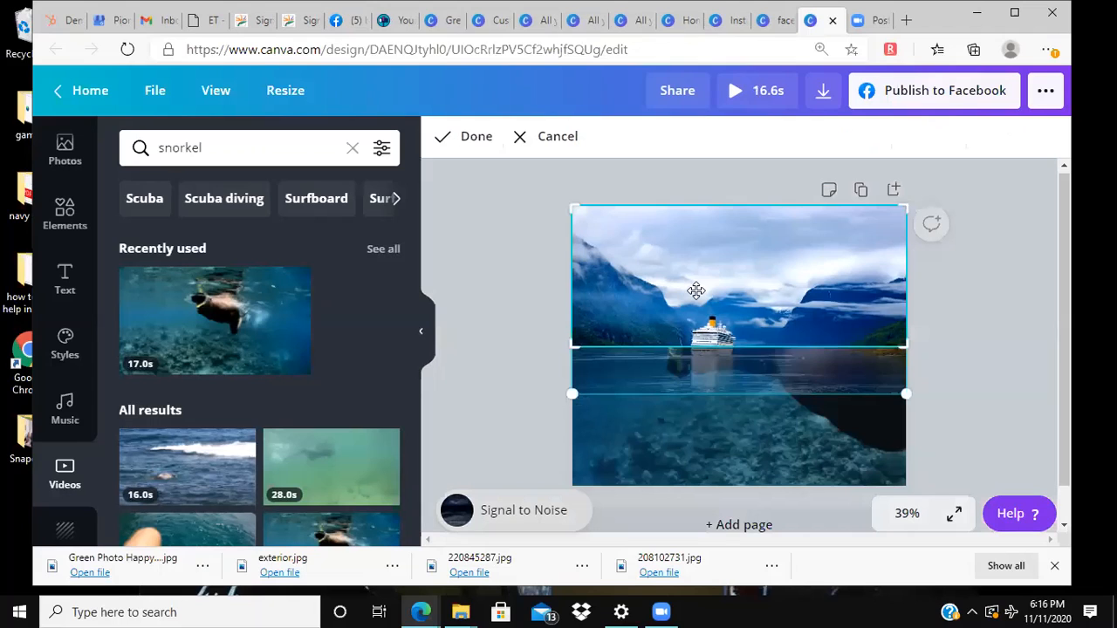
{"action": "left_click_drag", "start_coordinate": [696, 290], "coordinate": [689, 222]}
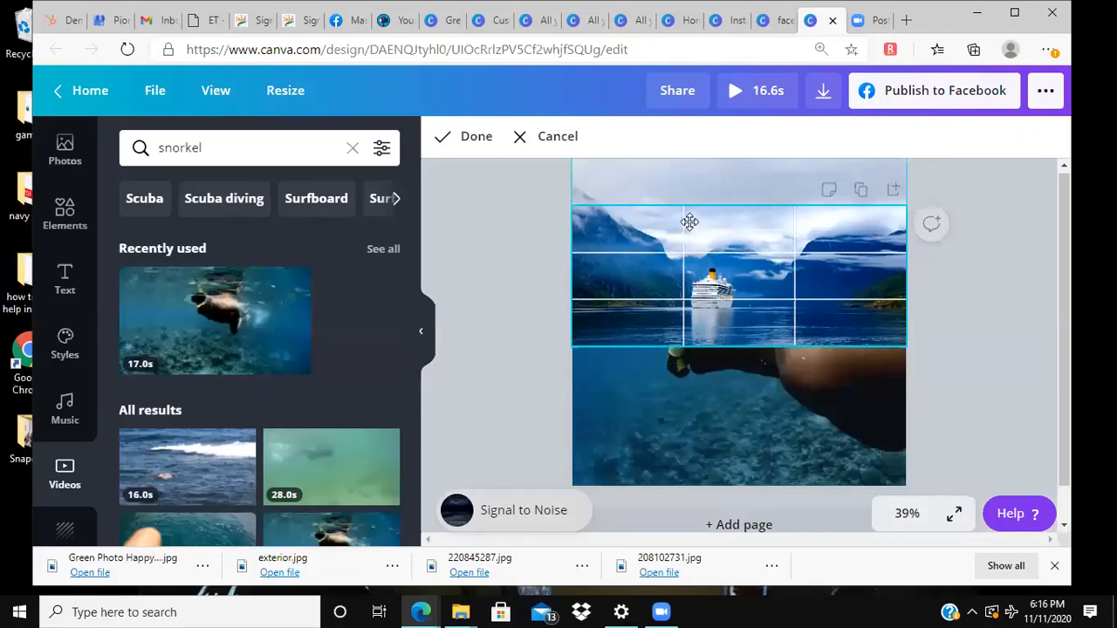
{"action": "left_click", "coordinate": [544, 296]}
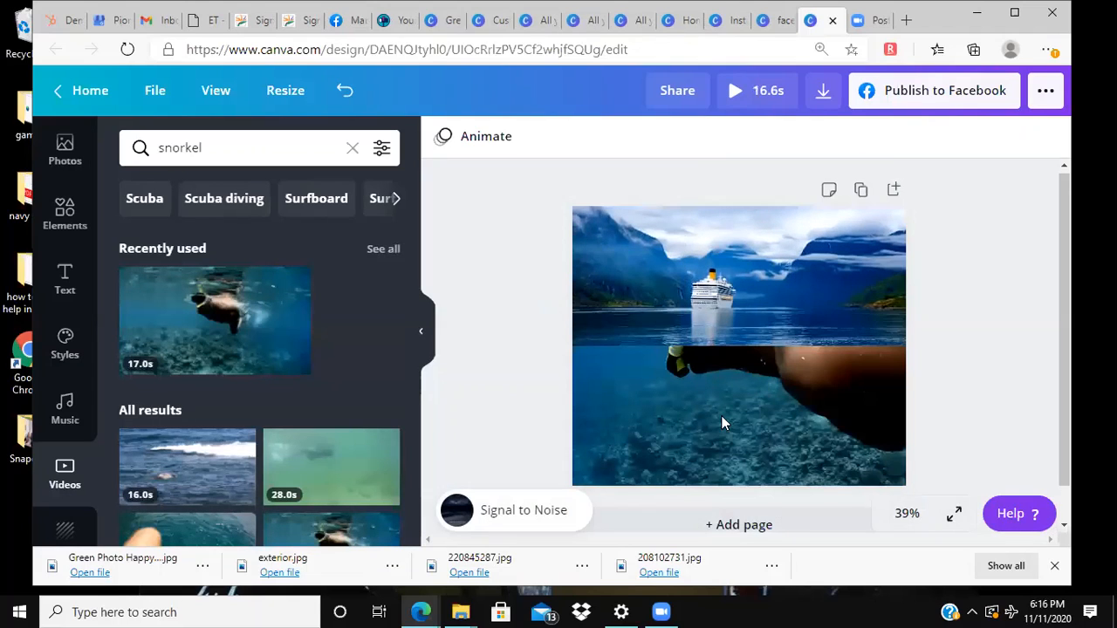
Step: Play the snorkel and ship clips on the page, and preview the whole design with its music
{"action": "left_click", "coordinate": [741, 351]}
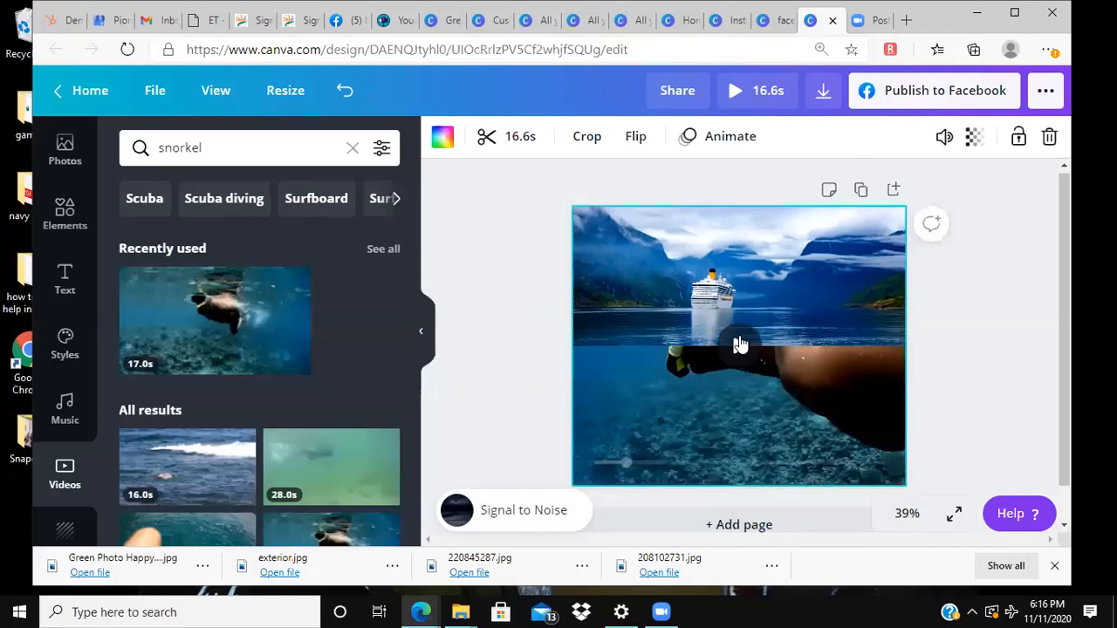
{"action": "left_click", "coordinate": [767, 268]}
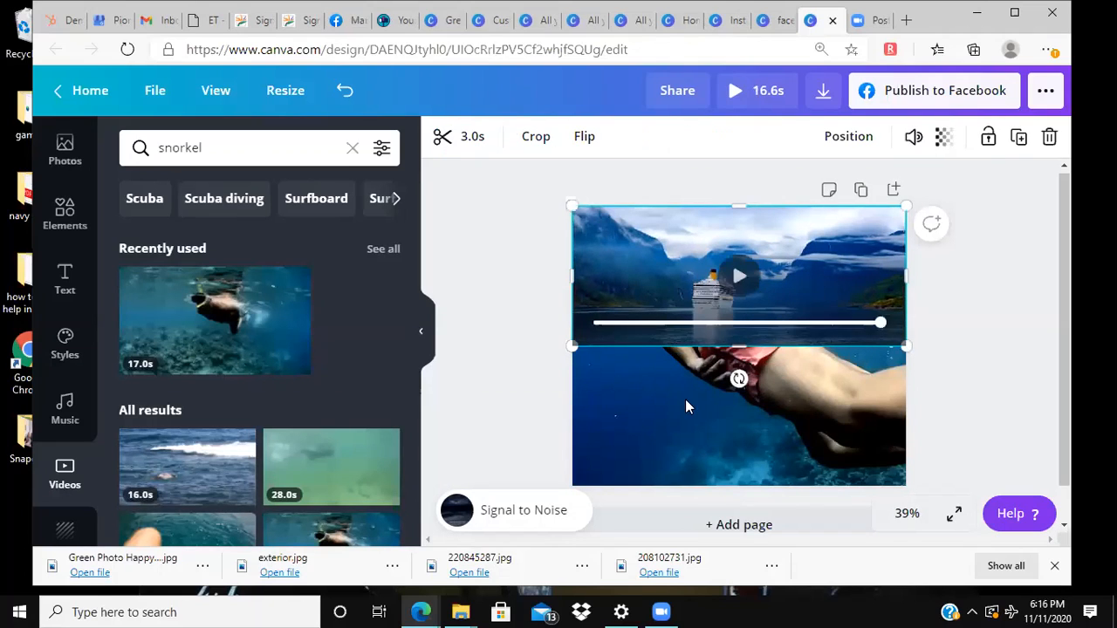
{"action": "left_click", "coordinate": [737, 358]}
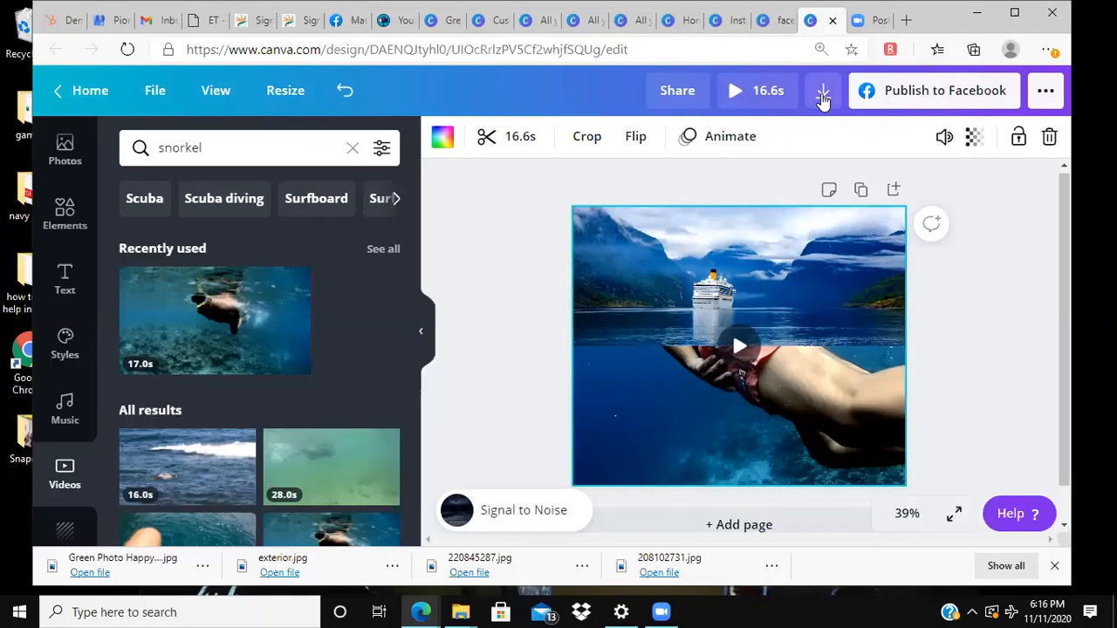
{"action": "mouse_move", "coordinate": [714, 371]}
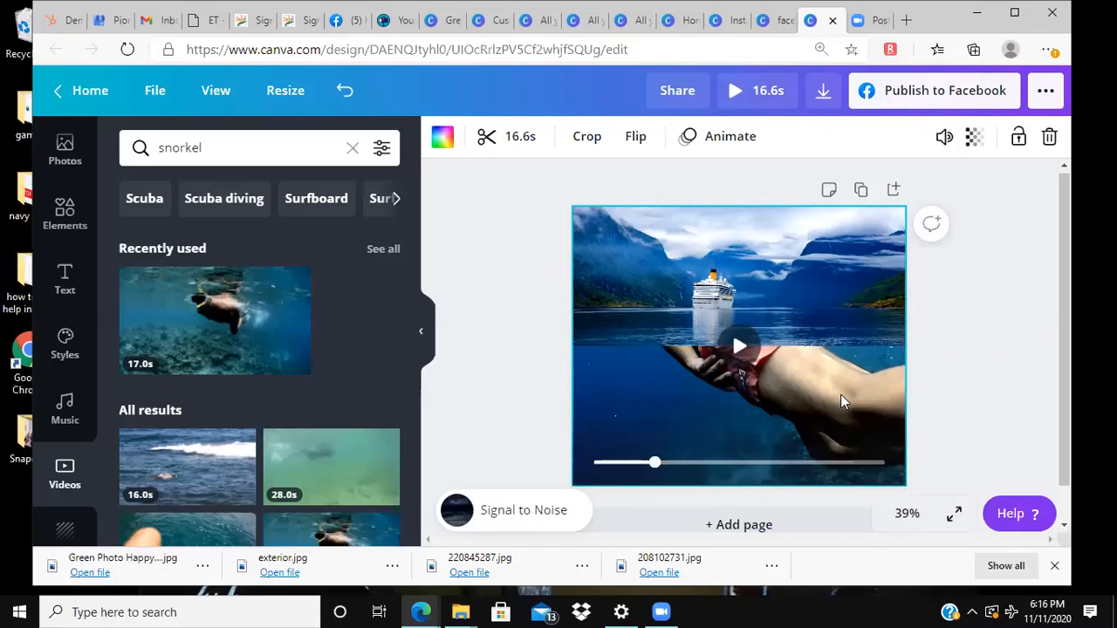
{"action": "left_click", "coordinate": [741, 348]}
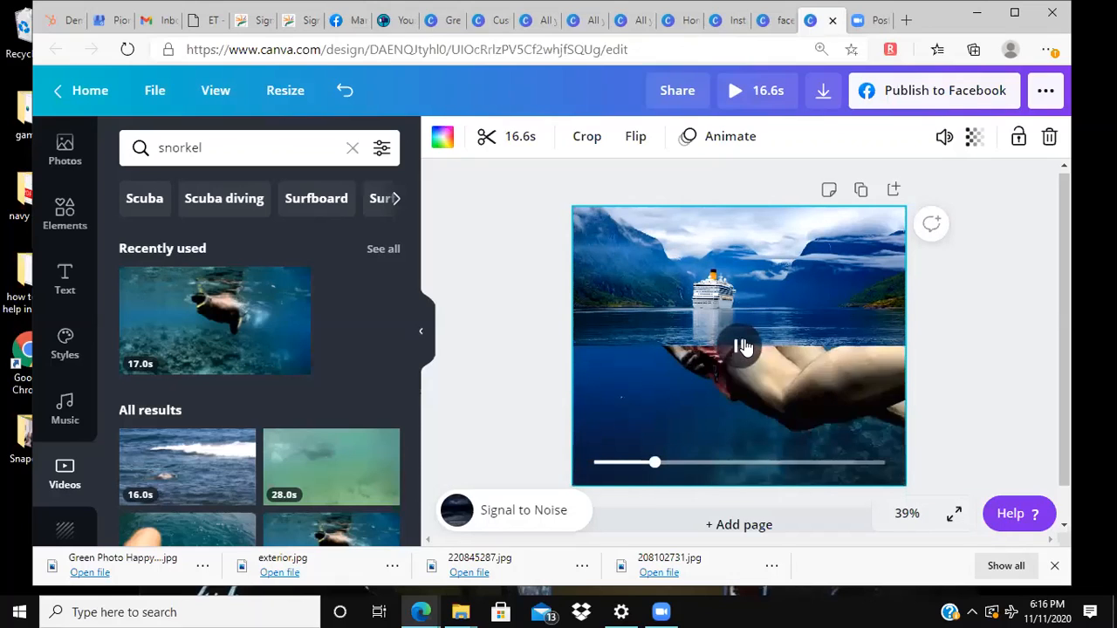
{"action": "left_click", "coordinate": [738, 93]}
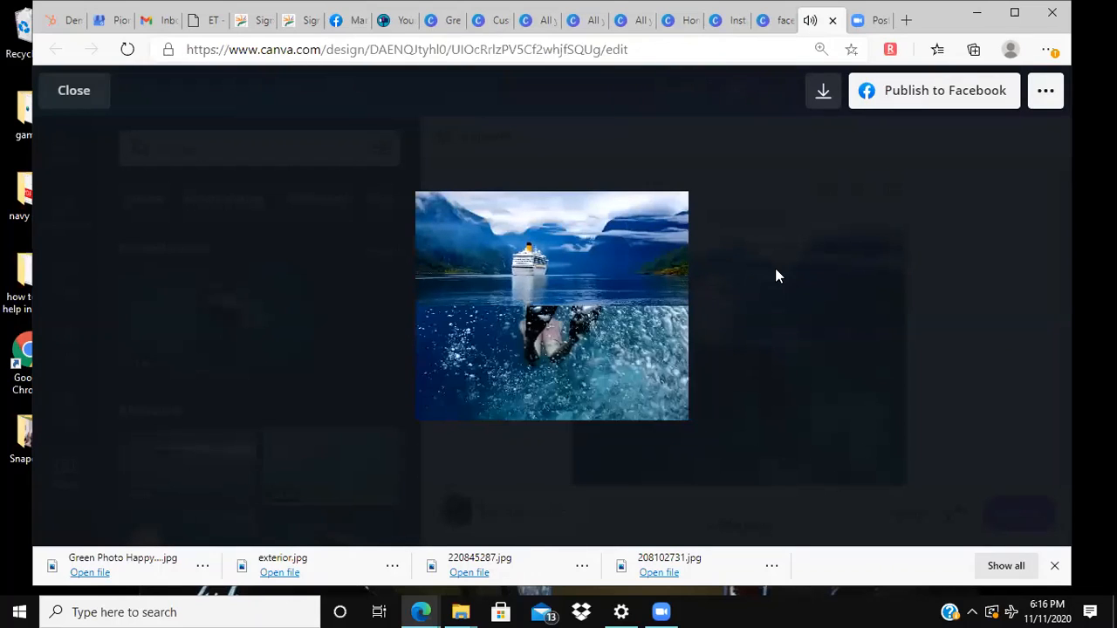
{"action": "left_click", "coordinate": [817, 252]}
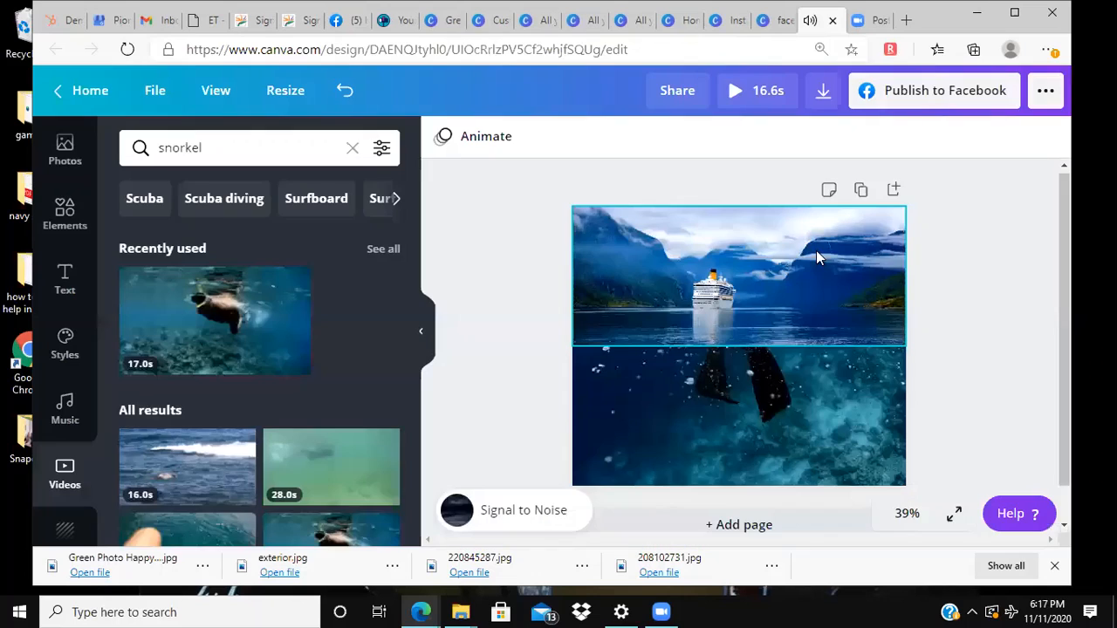
Step: Lower the snorkel background video's volume to 25
{"action": "left_click", "coordinate": [732, 228]}
{"action": "left_click", "coordinate": [670, 437]}
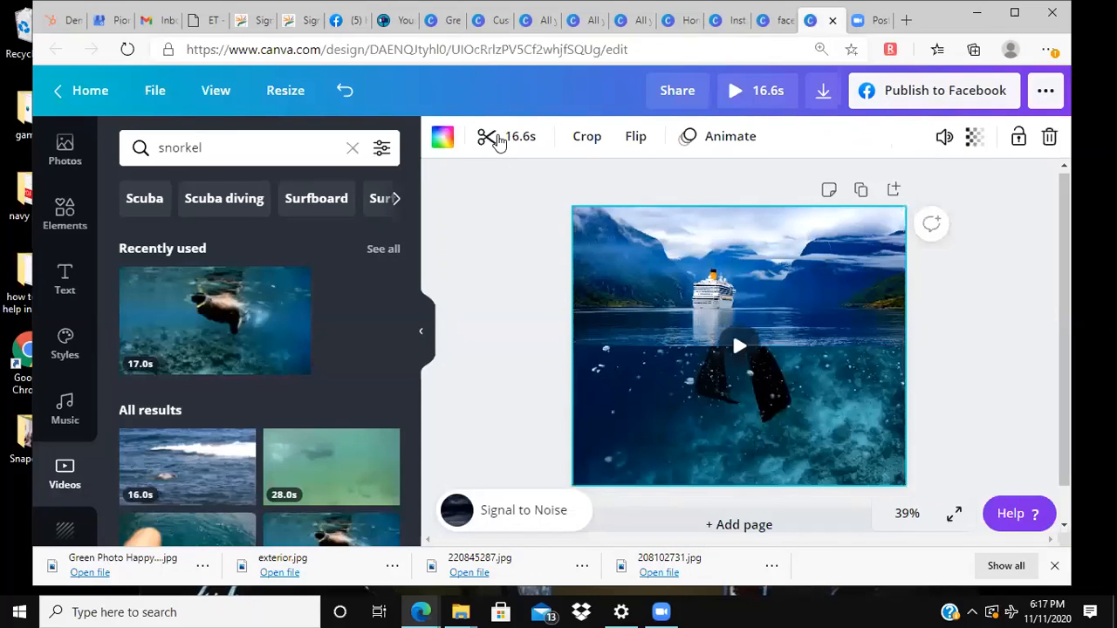
{"action": "left_click", "coordinate": [521, 281]}
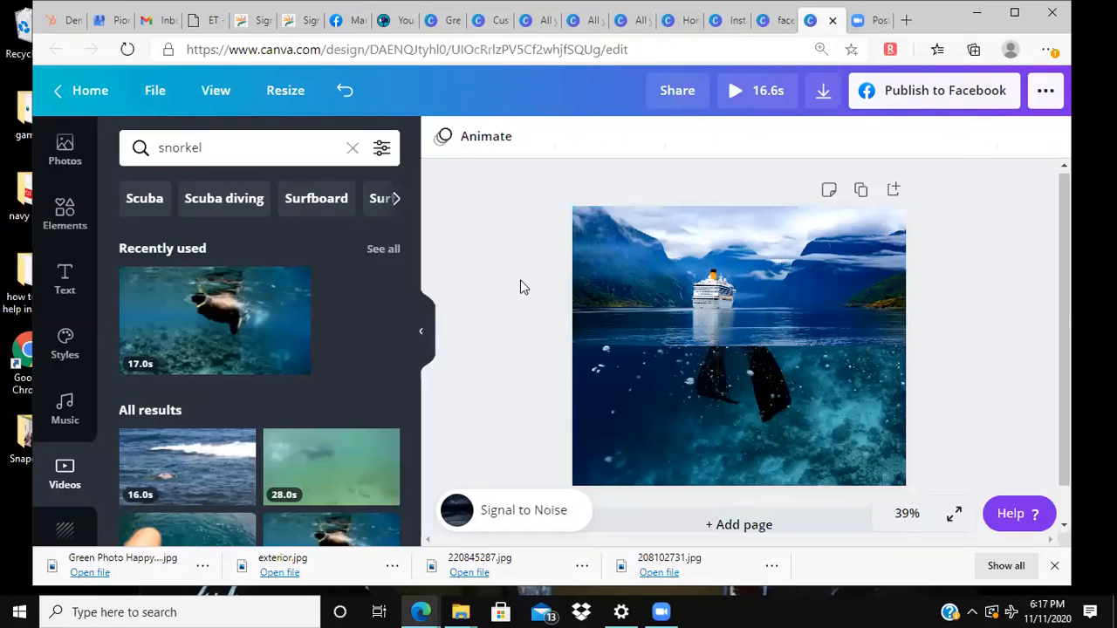
{"action": "left_click", "coordinate": [722, 385]}
{"action": "left_click", "coordinate": [944, 137]}
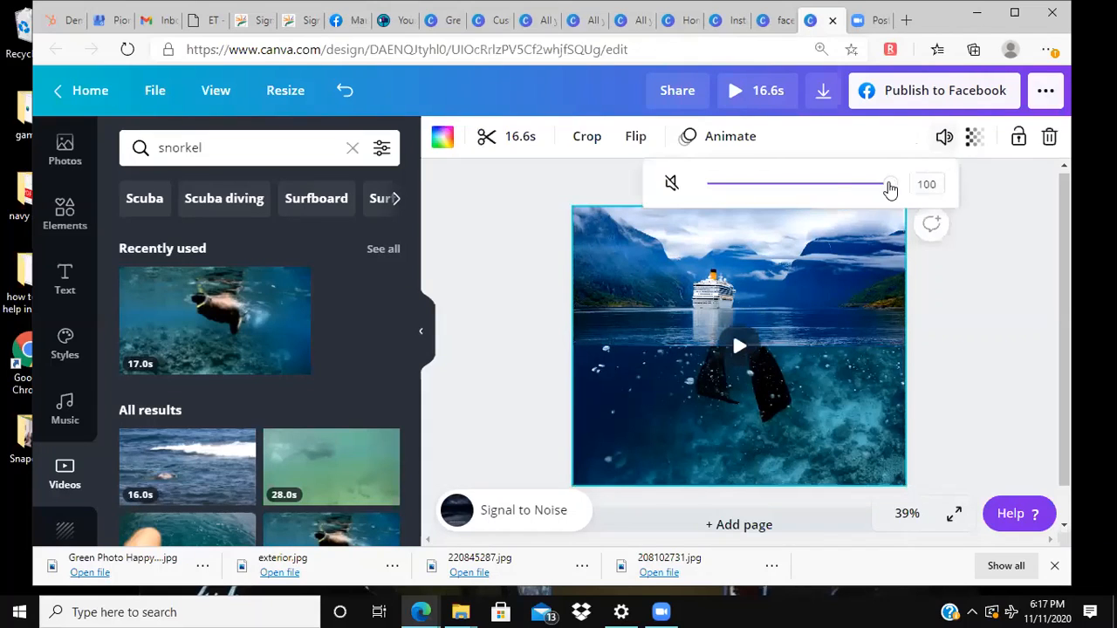
{"action": "left_click_drag", "start_coordinate": [891, 185], "coordinate": [753, 185]}
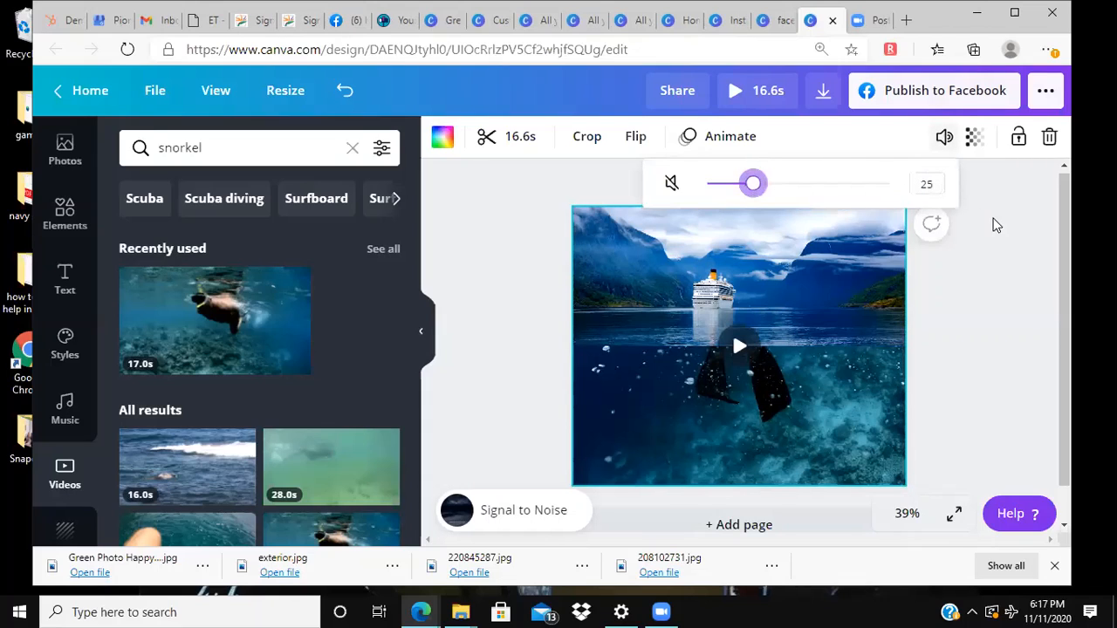
{"action": "left_click", "coordinate": [972, 199]}
Step: Flip the ship video horizontally, and try a vertical flip before reversing it
{"action": "left_click", "coordinate": [782, 310]}
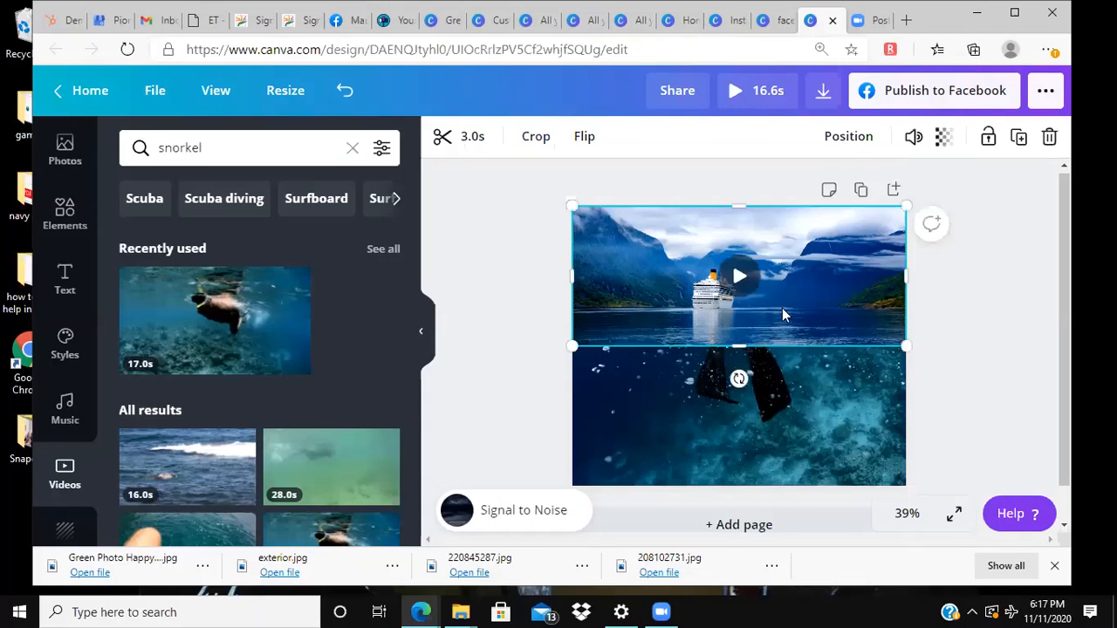
{"action": "left_click", "coordinate": [550, 137]}
{"action": "left_click", "coordinate": [553, 137]}
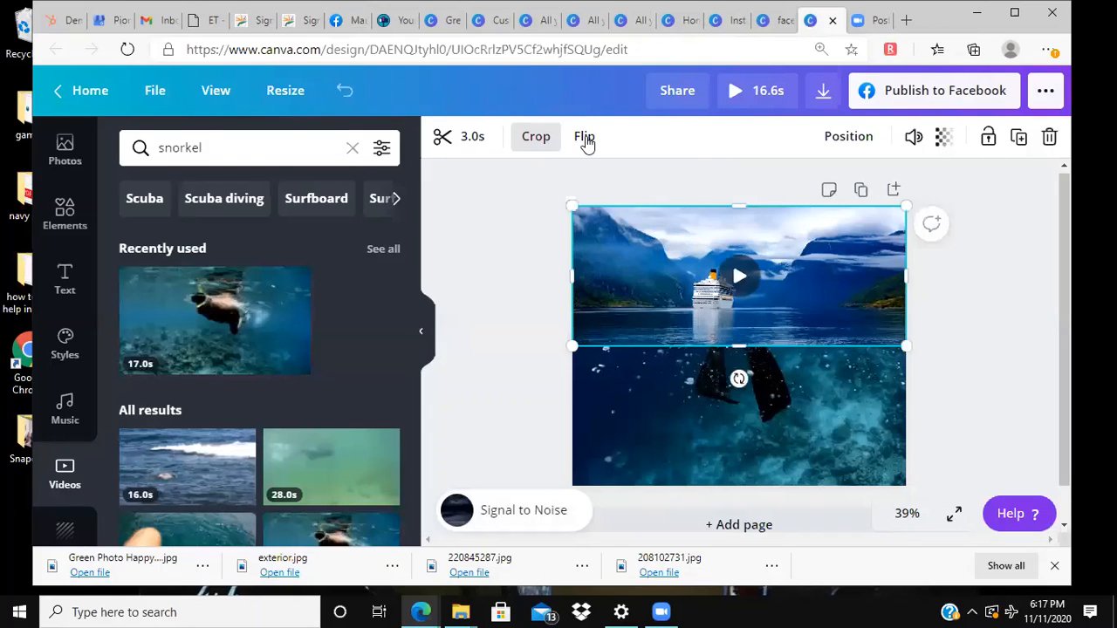
{"action": "left_click", "coordinate": [585, 139]}
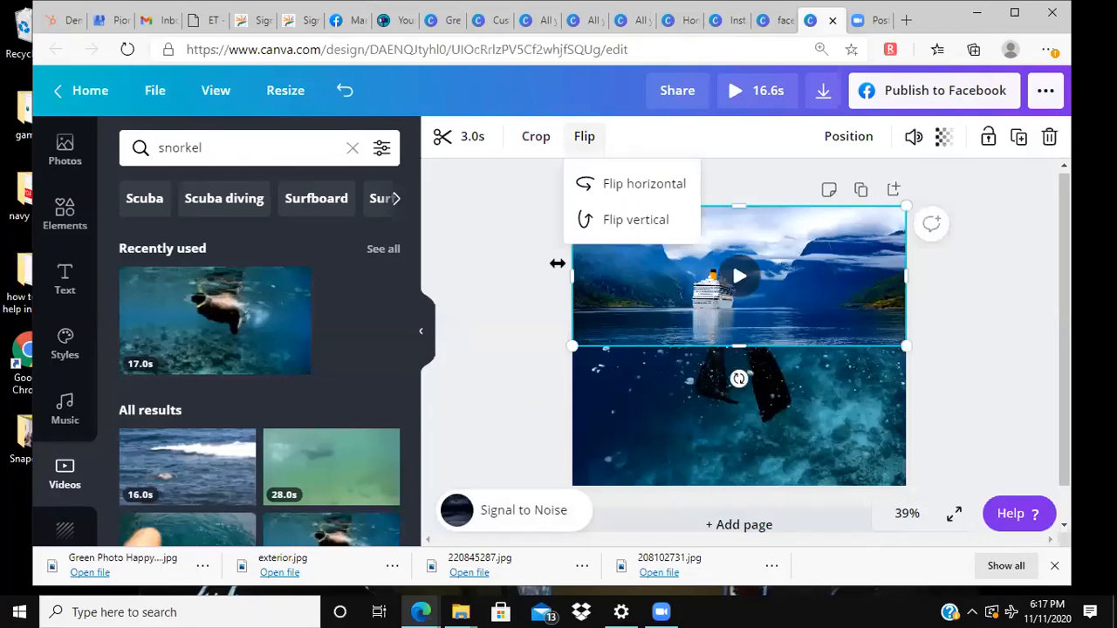
{"action": "left_click", "coordinate": [644, 204]}
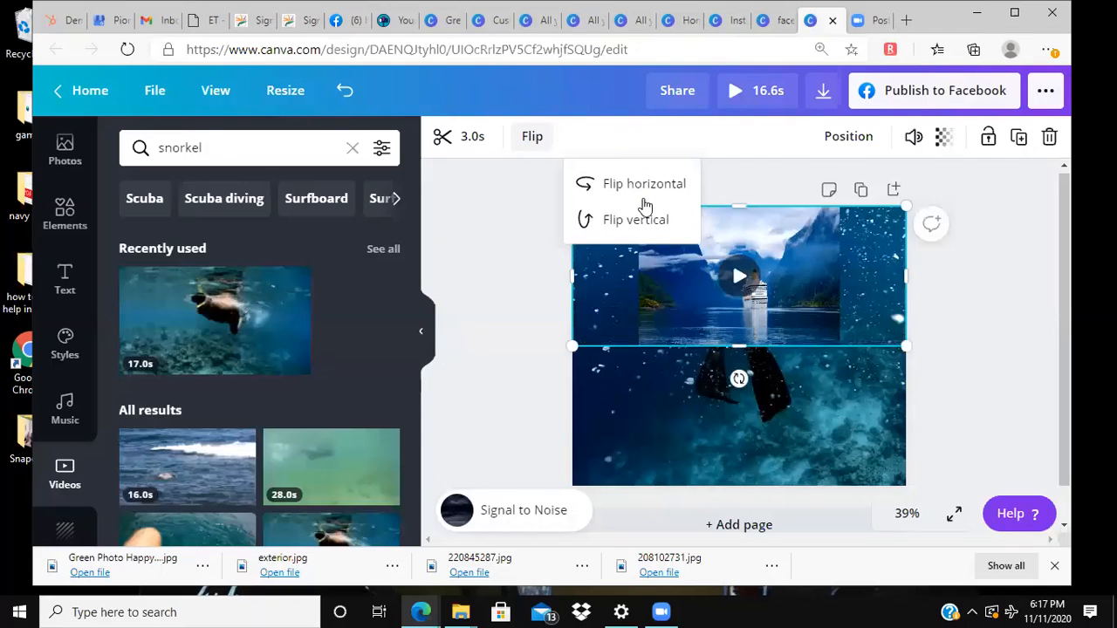
{"action": "left_click", "coordinate": [630, 220]}
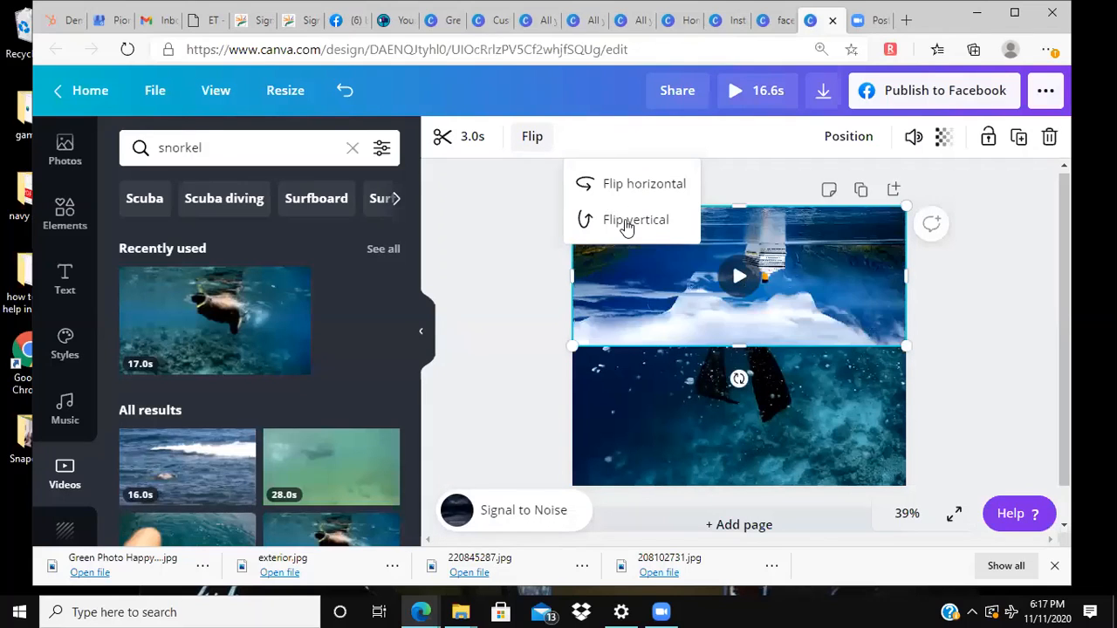
{"action": "left_click", "coordinate": [627, 224]}
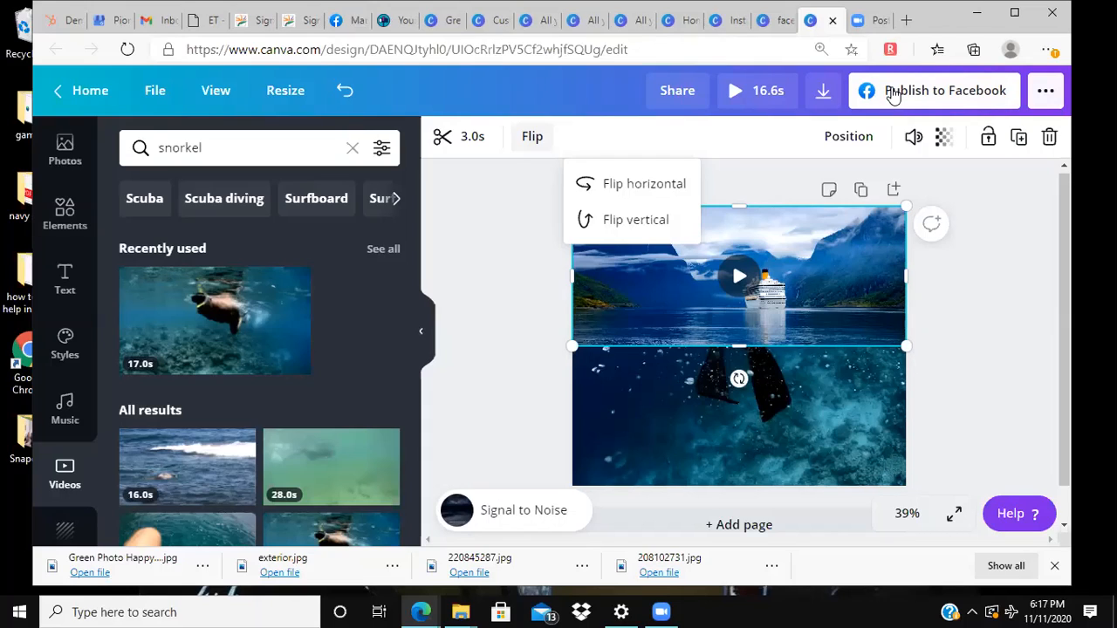
Step: Look through the available publishing options for the design, including the share and print choices
{"action": "left_click", "coordinate": [1043, 94]}
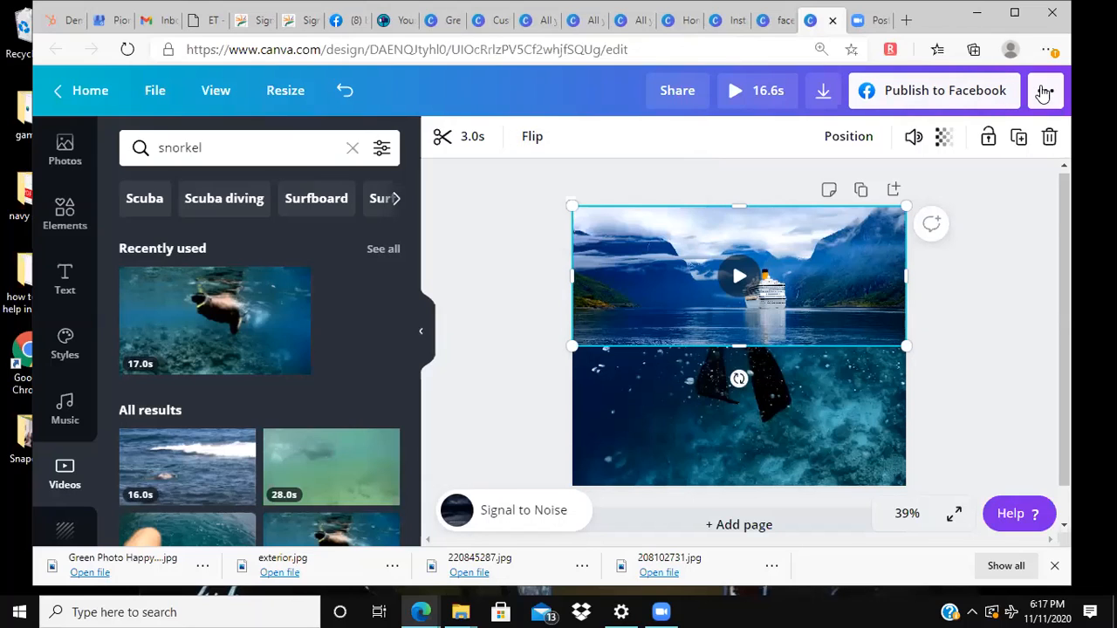
{"action": "left_click", "coordinate": [1044, 94]}
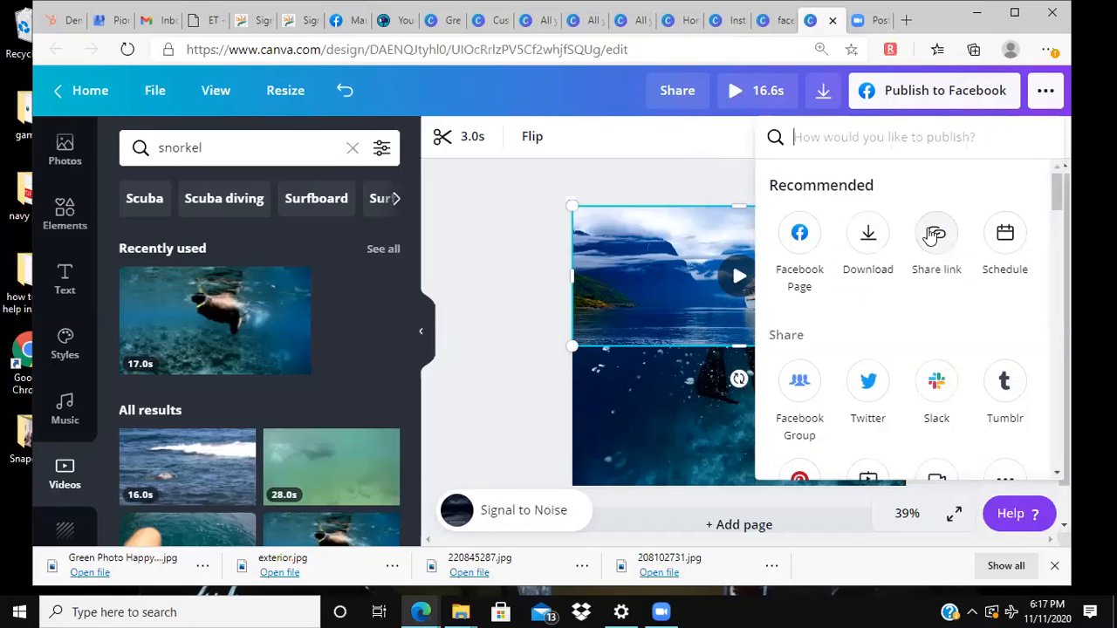
{"action": "scroll", "coordinate": [934, 236], "scroll_direction": "down", "scroll_amount": 3}
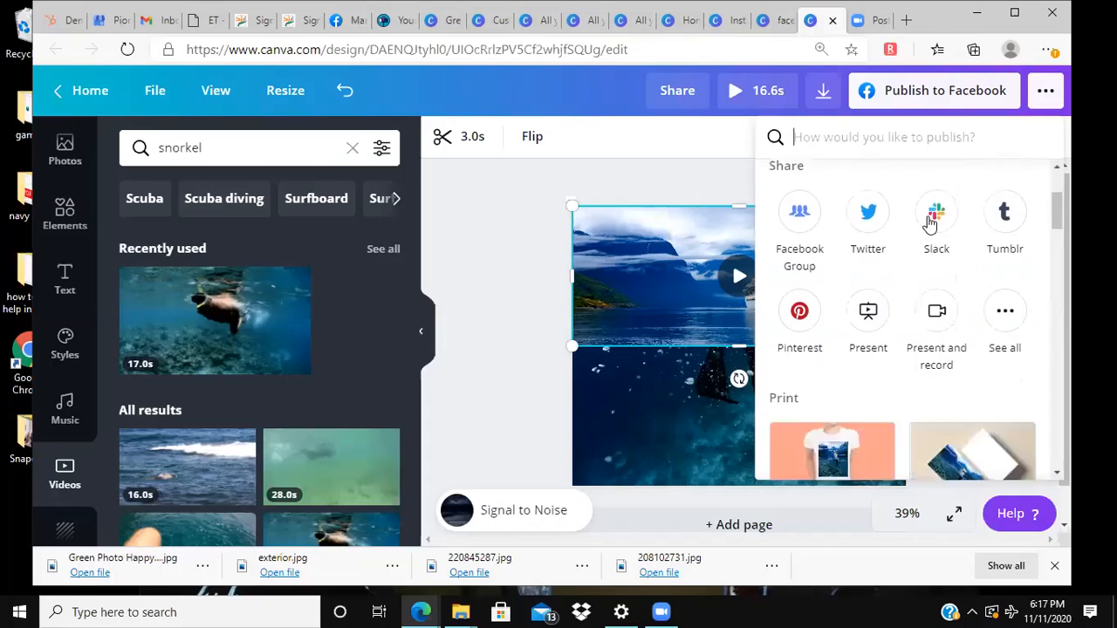
{"action": "scroll", "coordinate": [1060, 219], "scroll_direction": "down", "scroll_amount": 1}
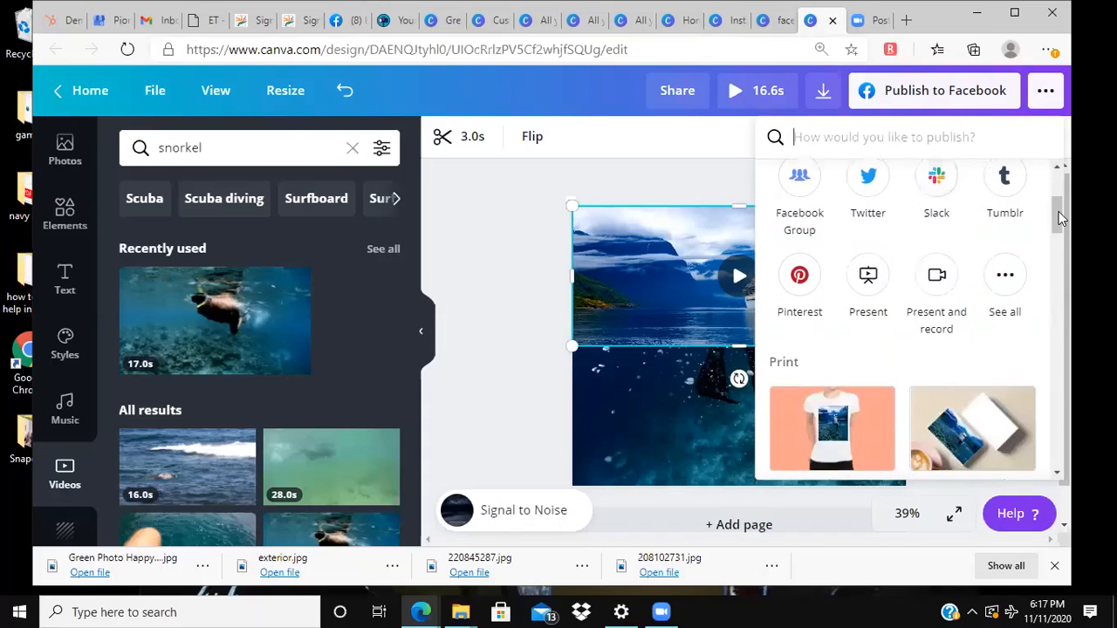